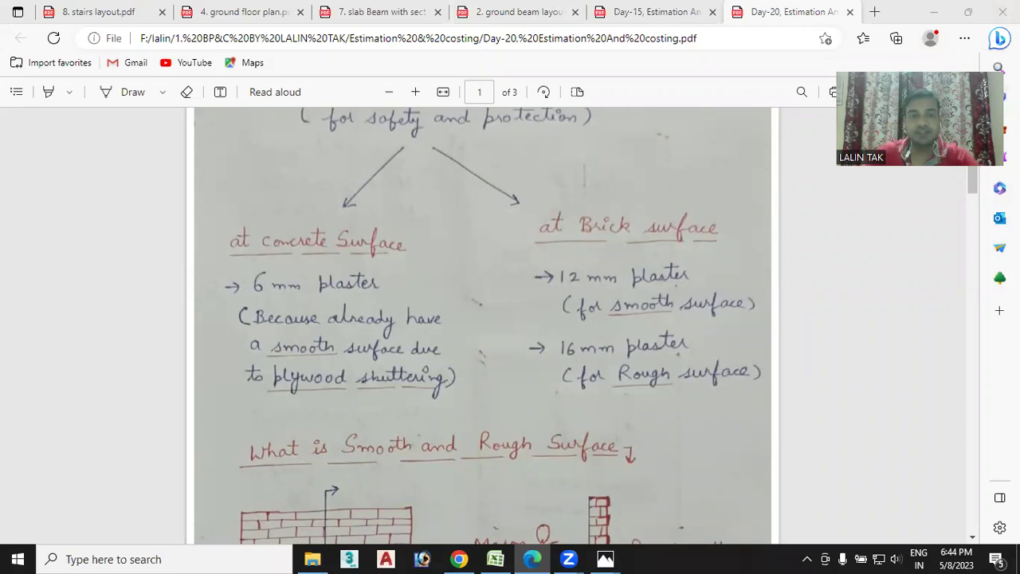
Scroll through the Day-20 plaster thickness notes, then bring up '4. ground floor plan.pdf'
scroll(569, 254, "up", 2)
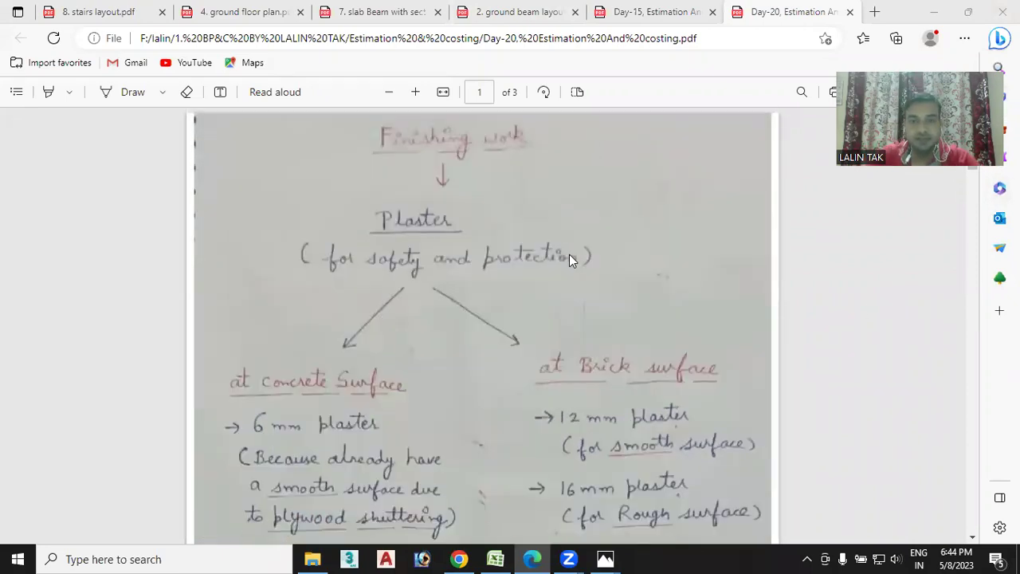
scroll(569, 254, "down", 2)
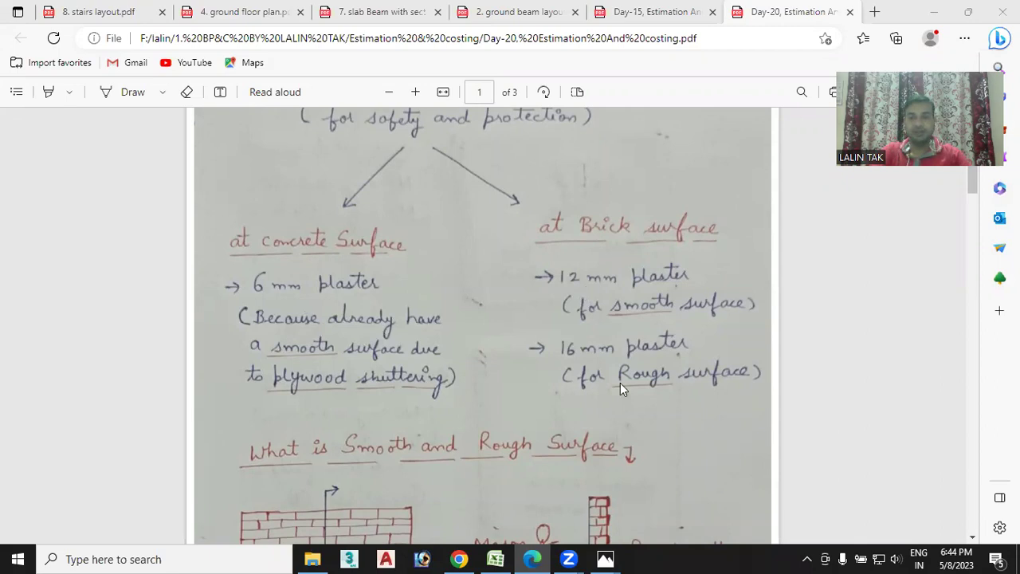
left_click(482, 320)
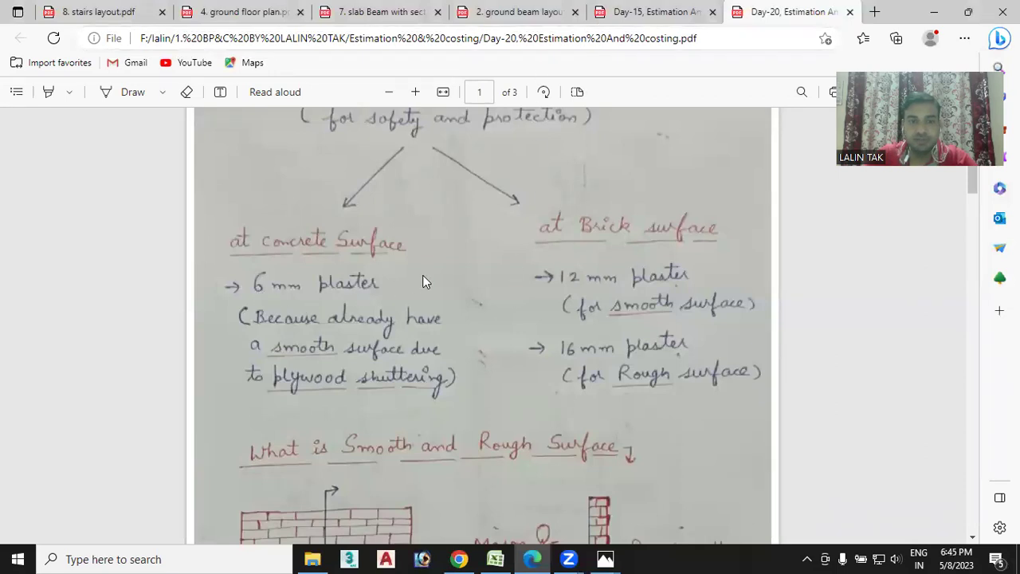
left_click(227, 12)
scroll(560, 294, "down", 3)
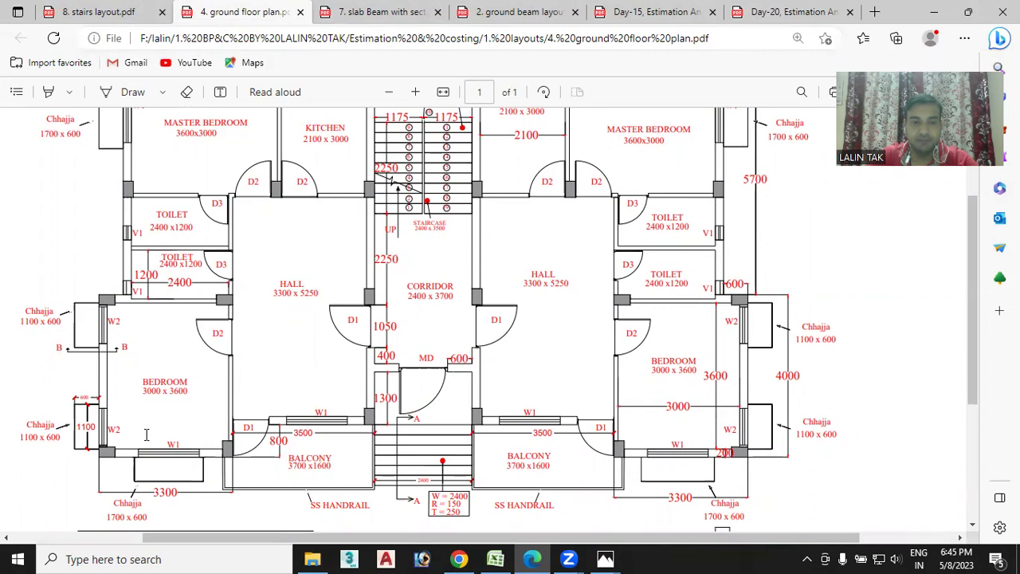
scroll(234, 271, "up", 2)
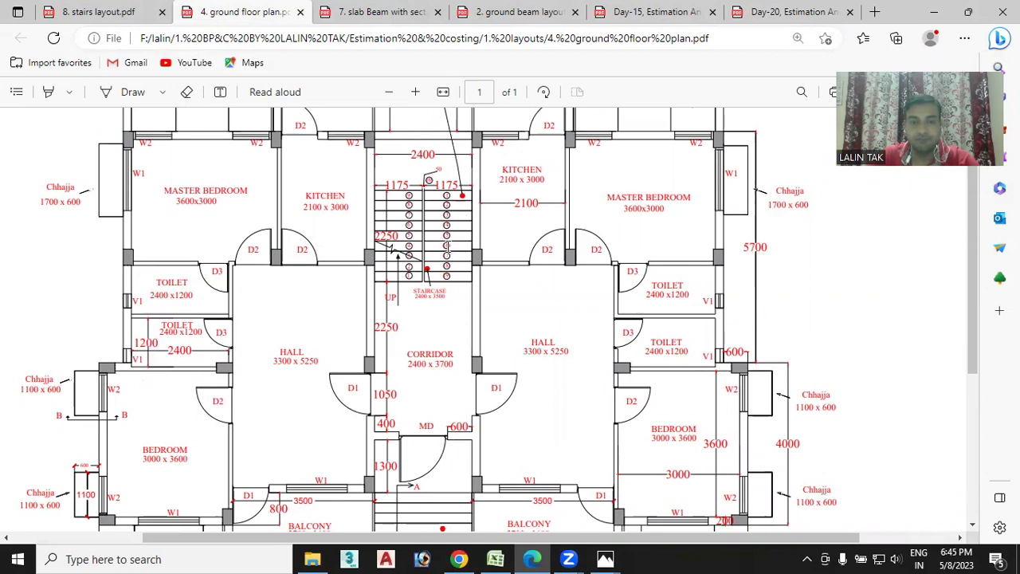
scroll(447, 245, "down", 1)
scroll(414, 263, "up", 2)
scroll(390, 279, "down", 2)
scroll(365, 292, "down", 1)
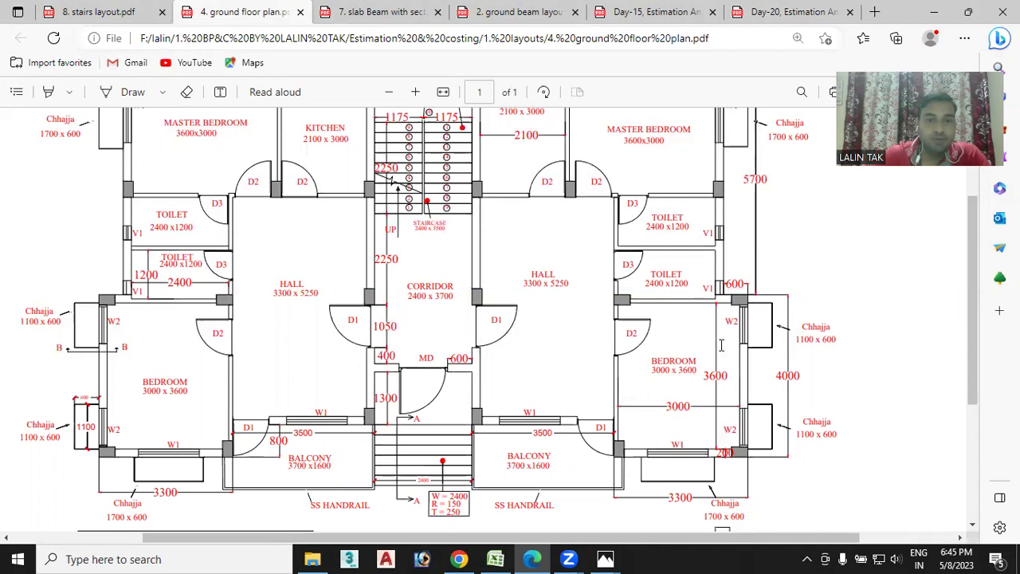
scroll(365, 213, "up", 3)
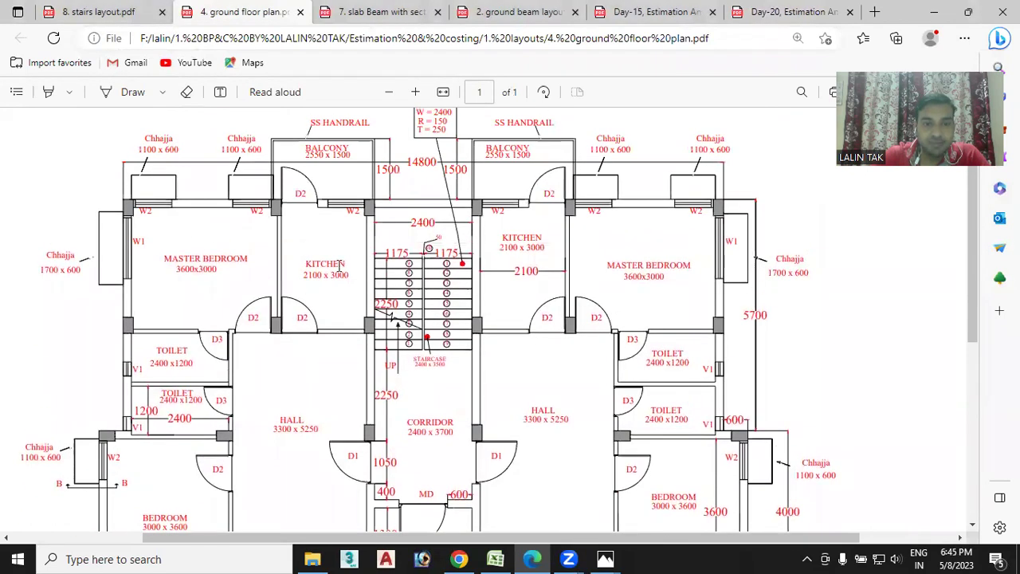
scroll(607, 374, "down", 2)
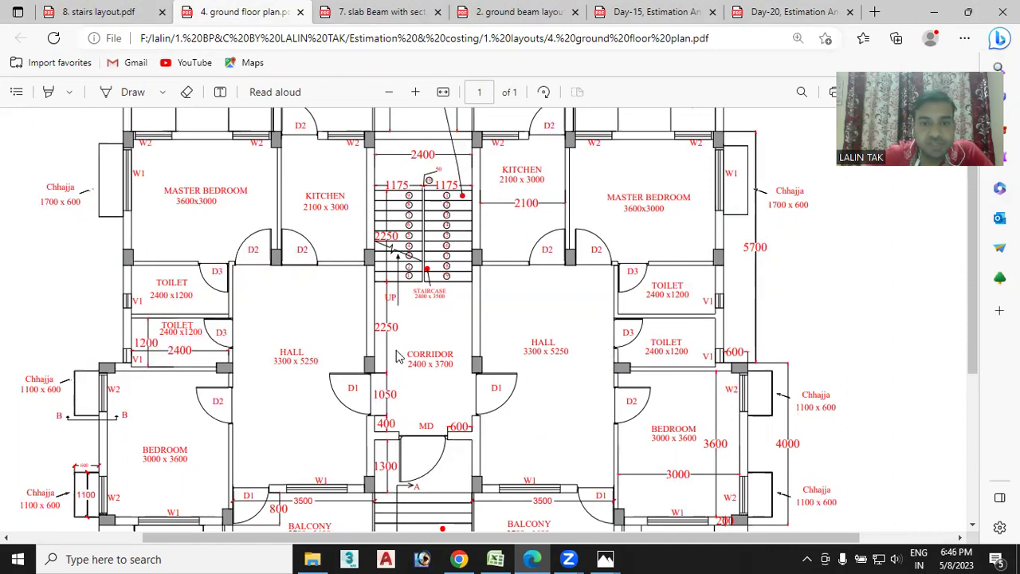
scroll(403, 312, "up", 1)
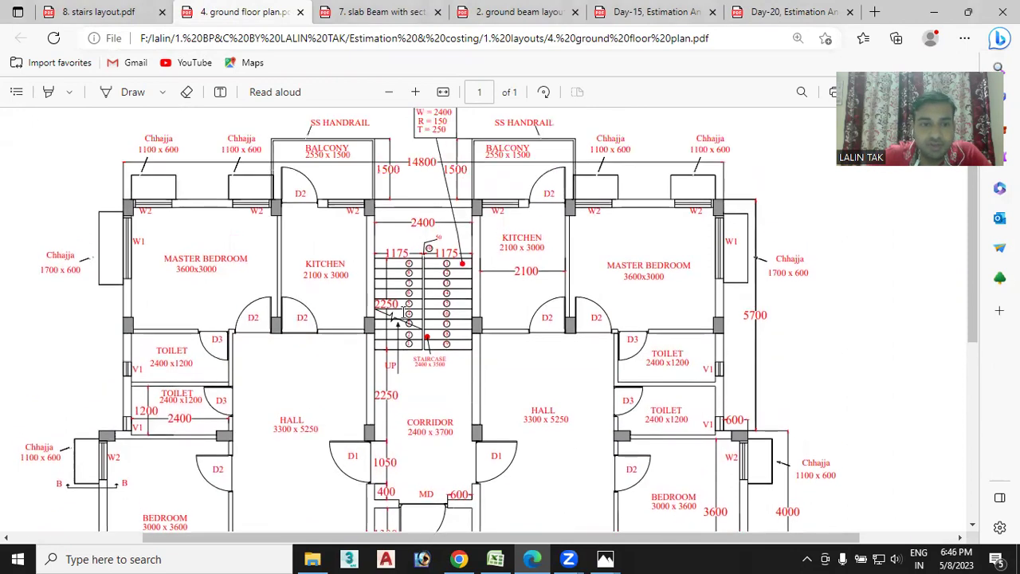
scroll(263, 266, "down", 1)
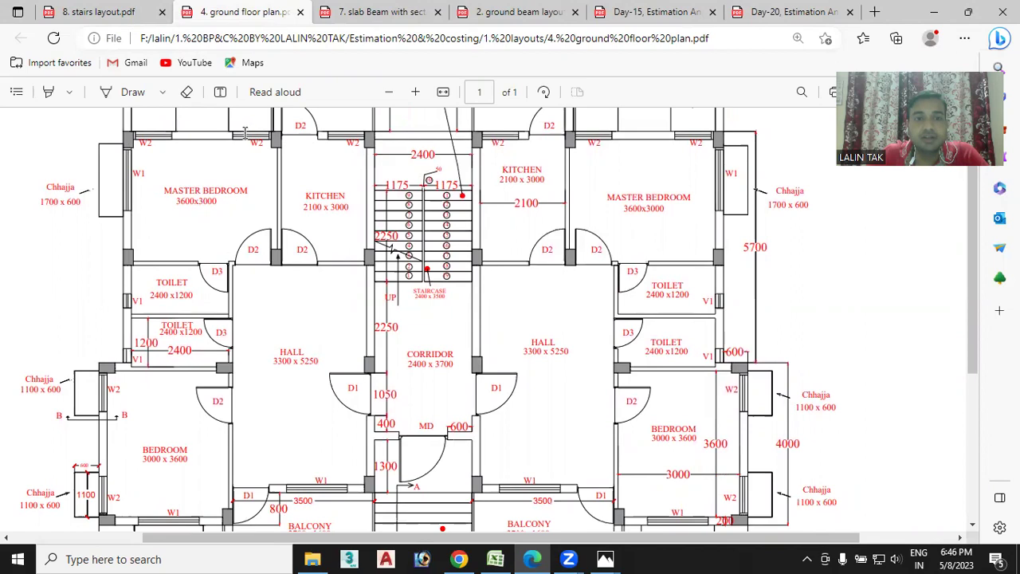
Show the '7. slab Beam with section' drawing enlarged by two zoom steps
left_click(383, 11)
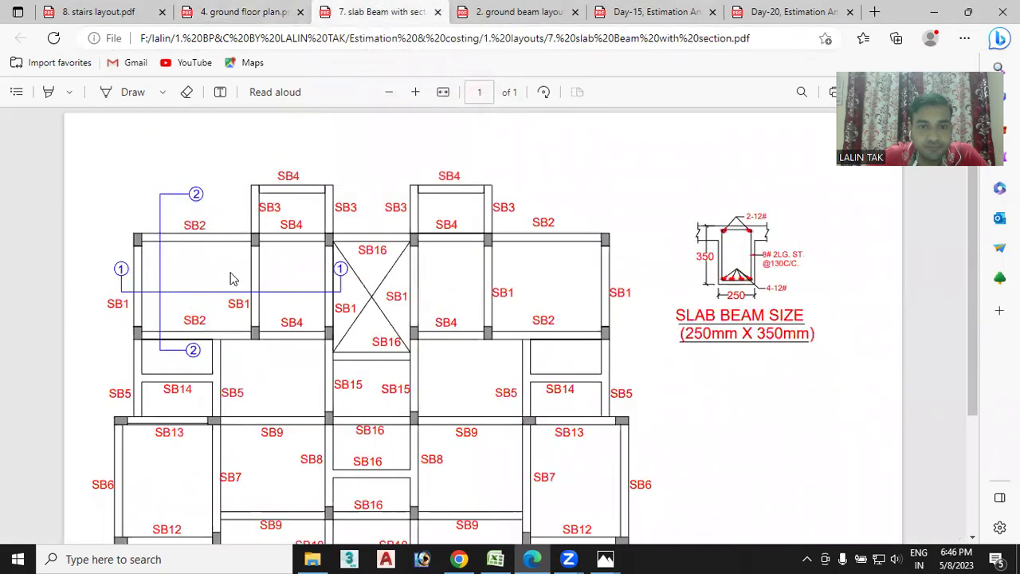
left_click(415, 92)
left_click(414, 92)
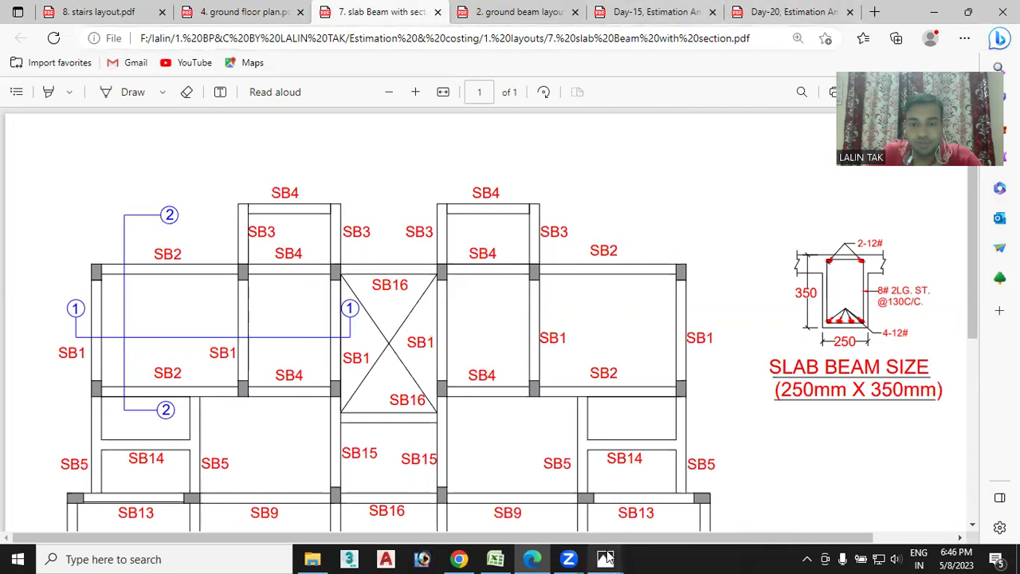
Bring up the master bedroom section sketch photo and zoom it in slightly
mouse_move(606, 558)
left_click(666, 500)
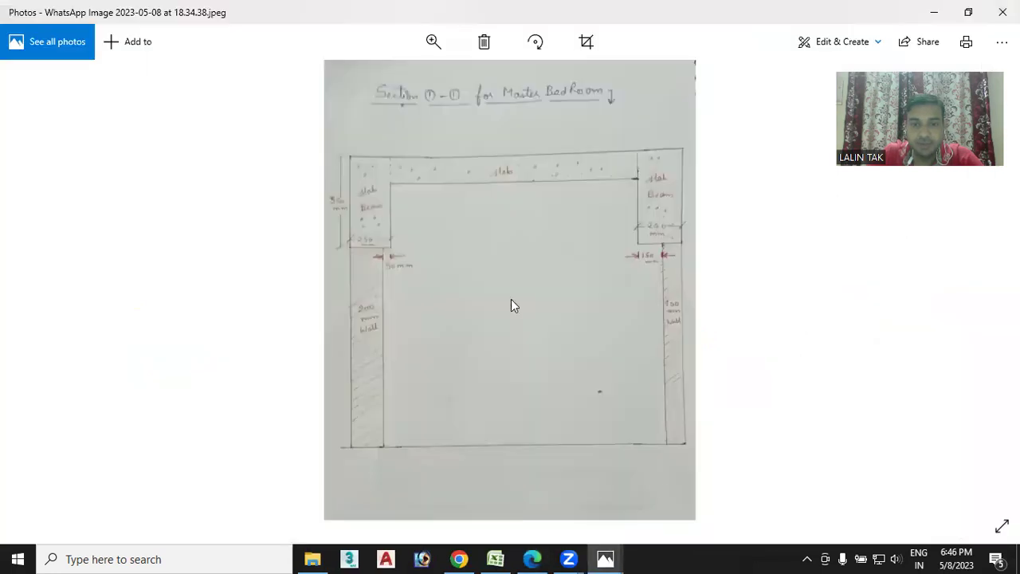
left_click(432, 41)
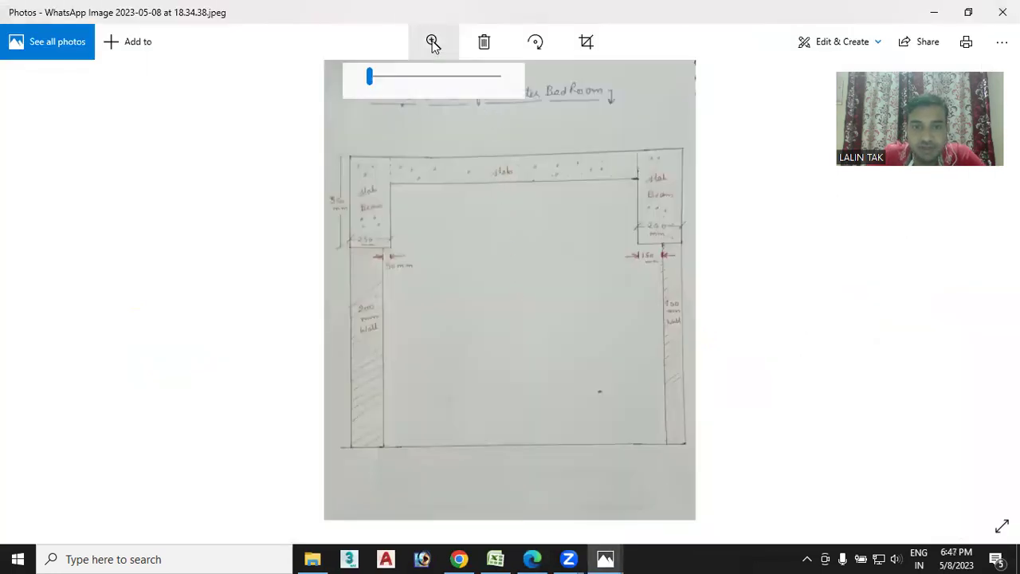
left_click_drag(372, 76, 373, 86)
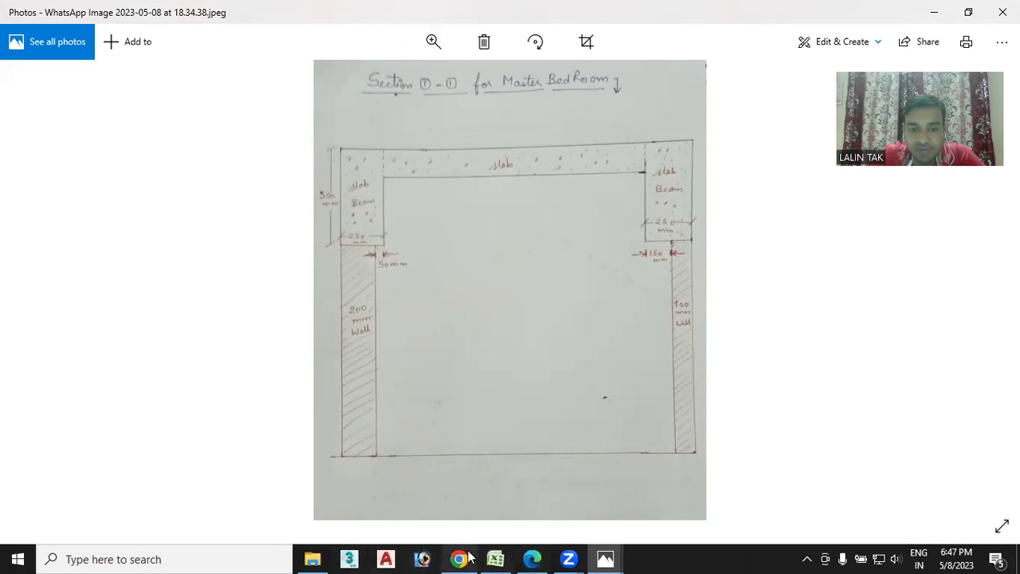
Return to the slab beam layout PDF in Edge
mouse_move(469, 558)
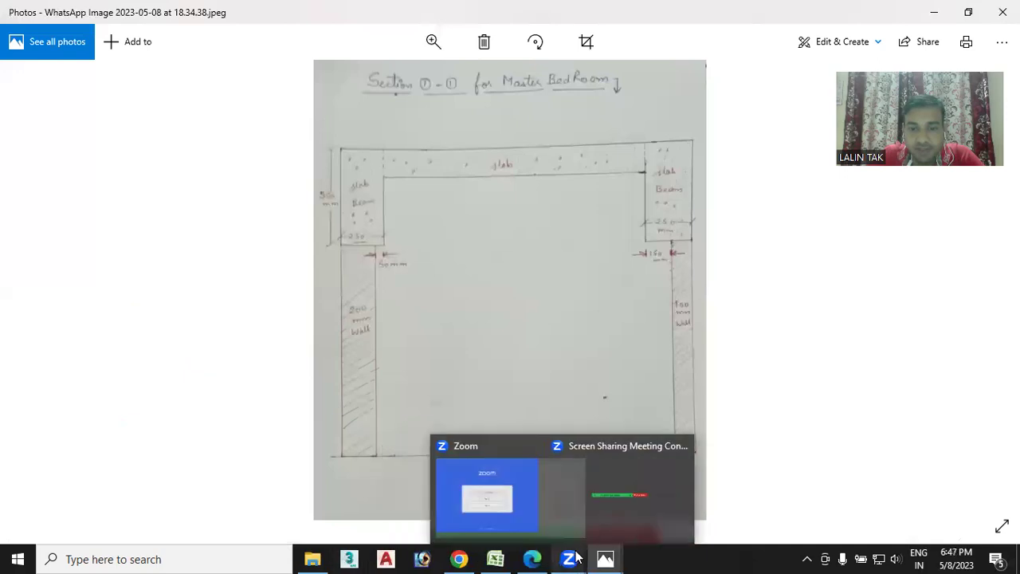
mouse_move(607, 557)
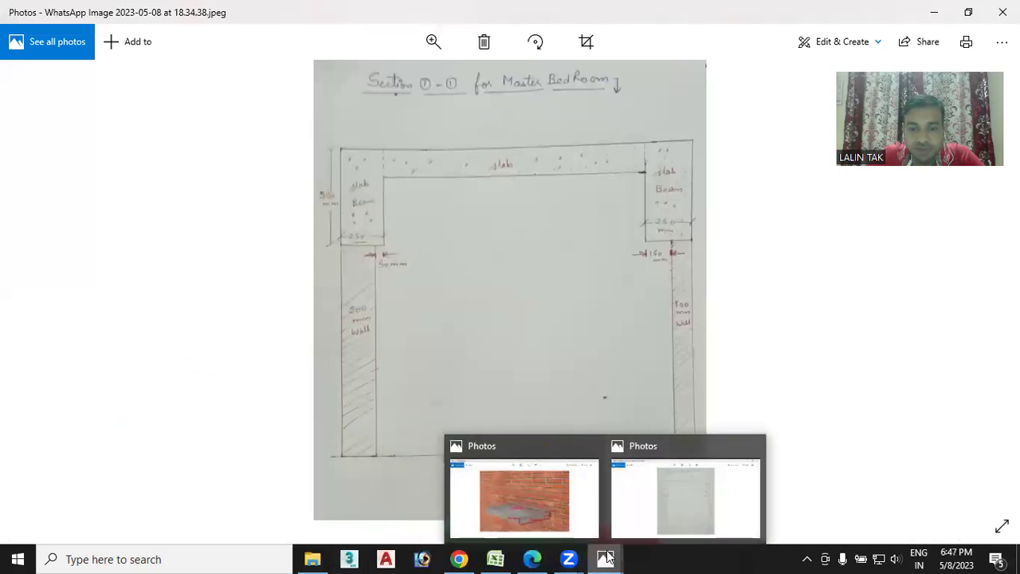
left_click(460, 557)
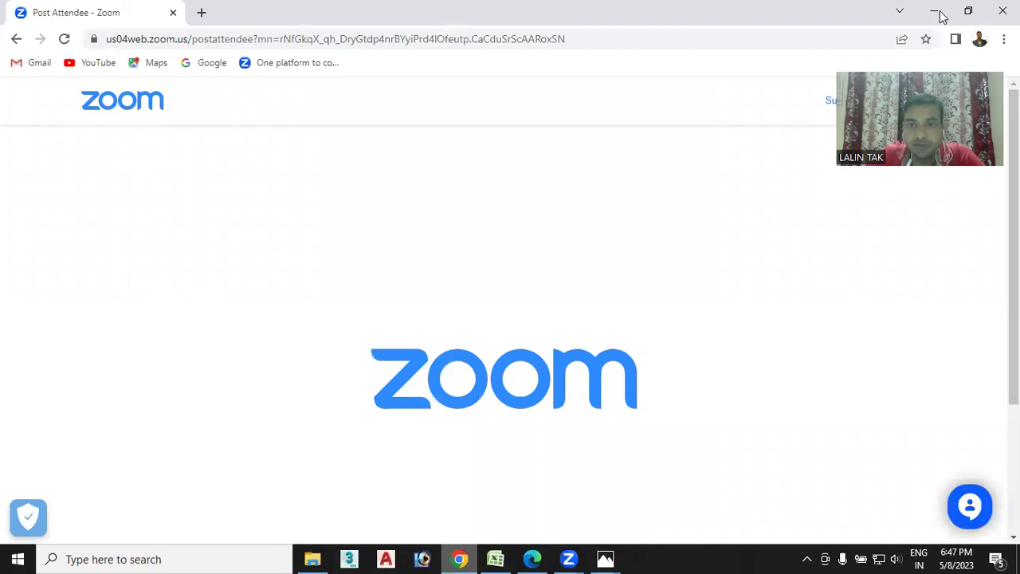
key("alt+Tab")
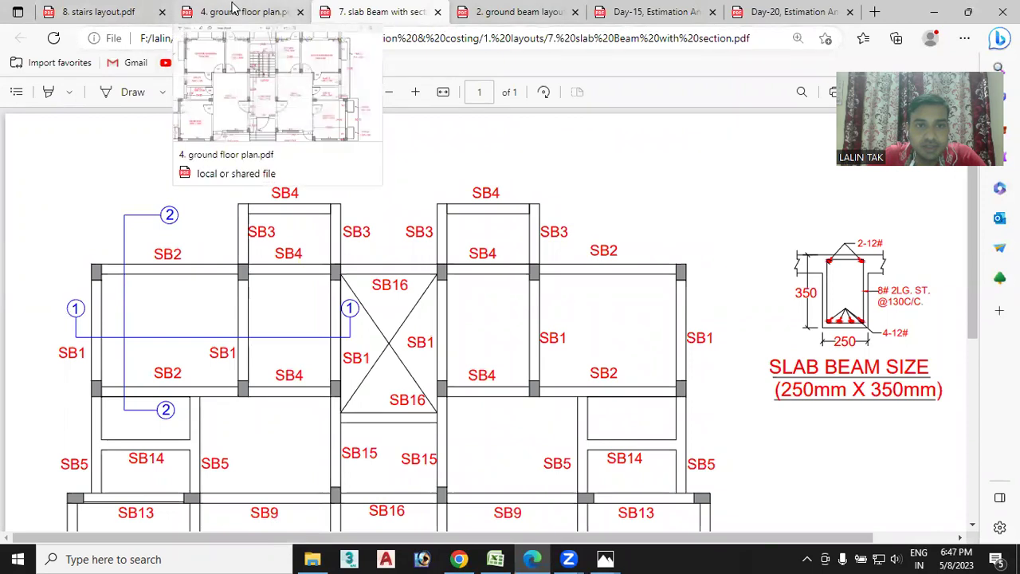
On the ground floor plan, highlight the MASTER BEDROOM label dimensioned 3600x3000
left_click(234, 6)
scroll(140, 280, "up", 2)
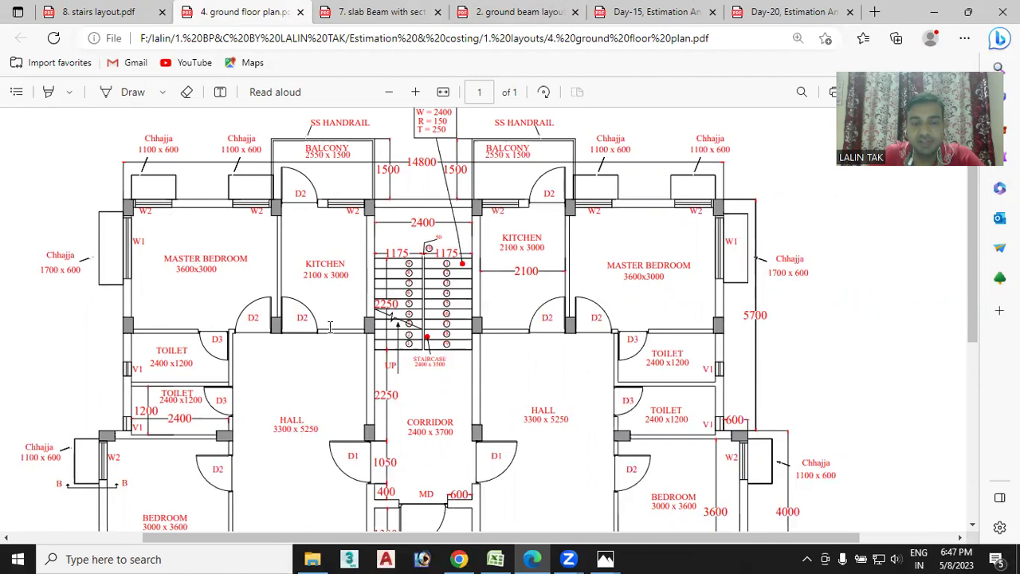
scroll(235, 369, "down", 2)
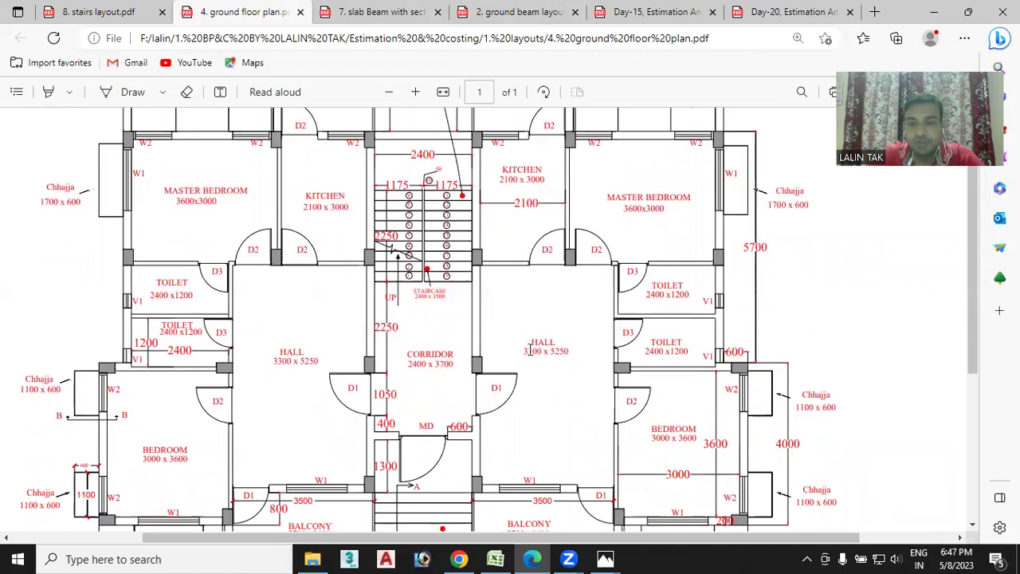
scroll(414, 369, "down", 2)
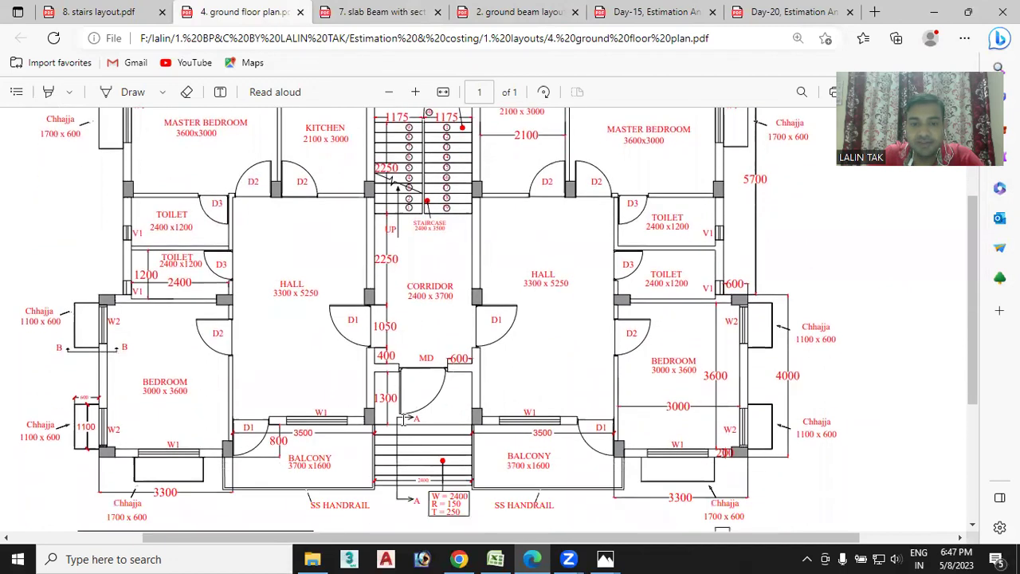
scroll(255, 290, "up", 2)
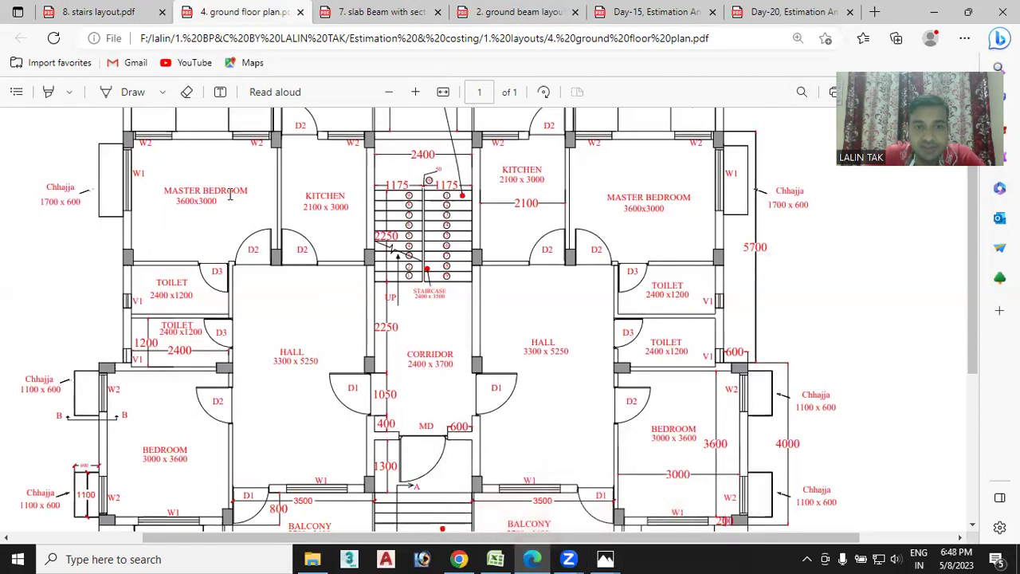
left_click_drag(231, 193, 165, 193)
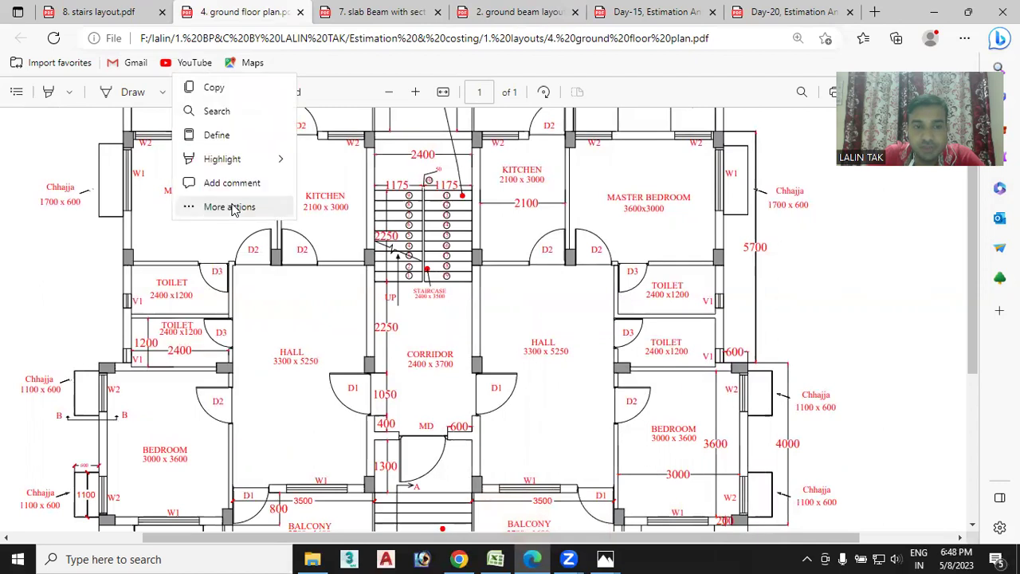
left_click(199, 205)
left_click(190, 222)
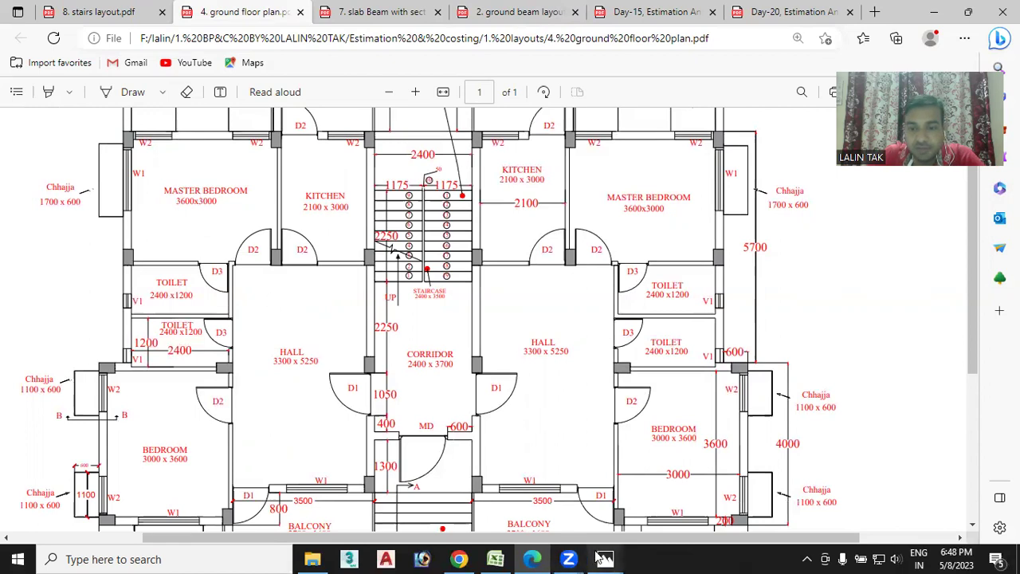
mouse_move(604, 558)
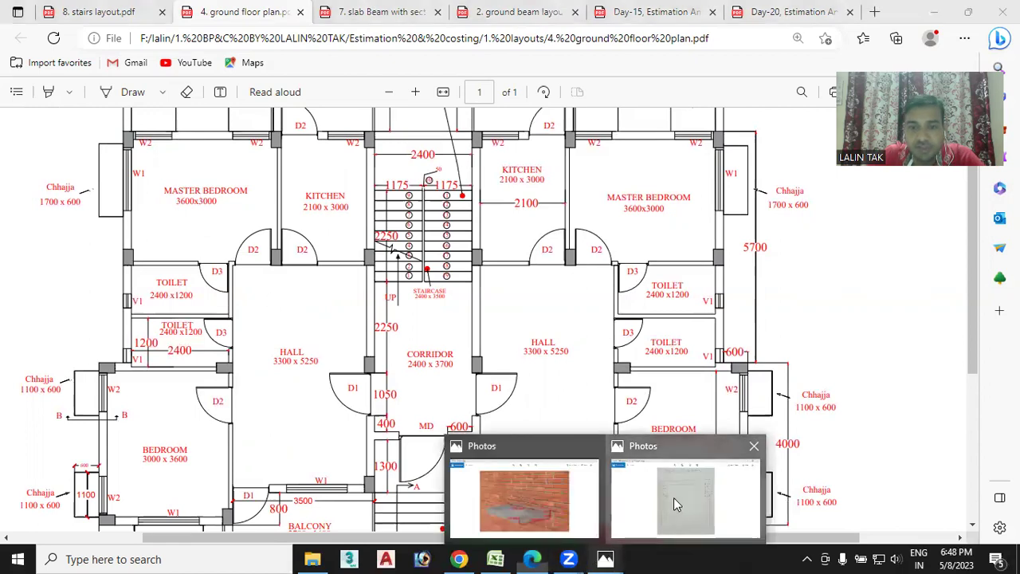
left_click(673, 498)
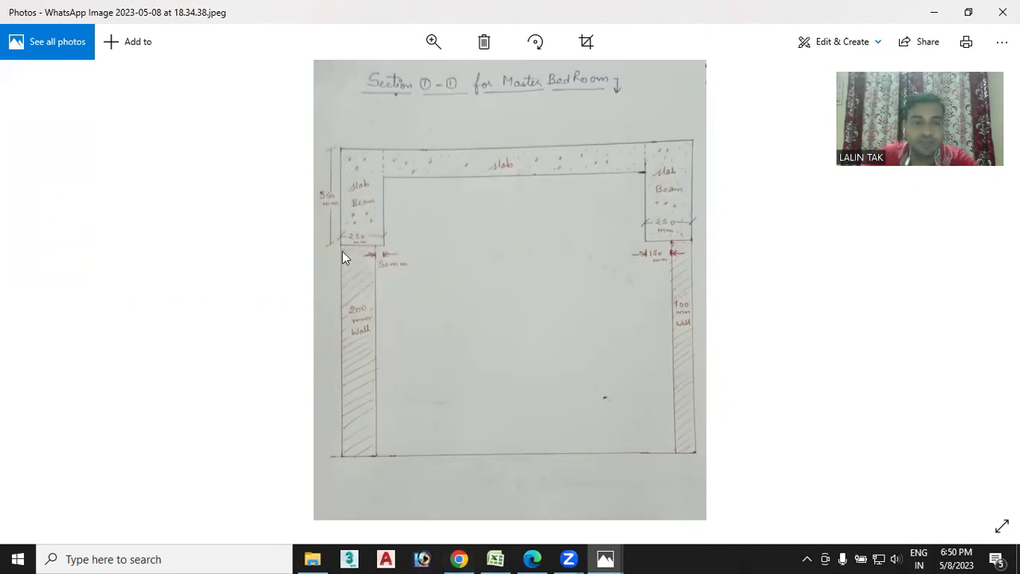
key("alt+Tab")
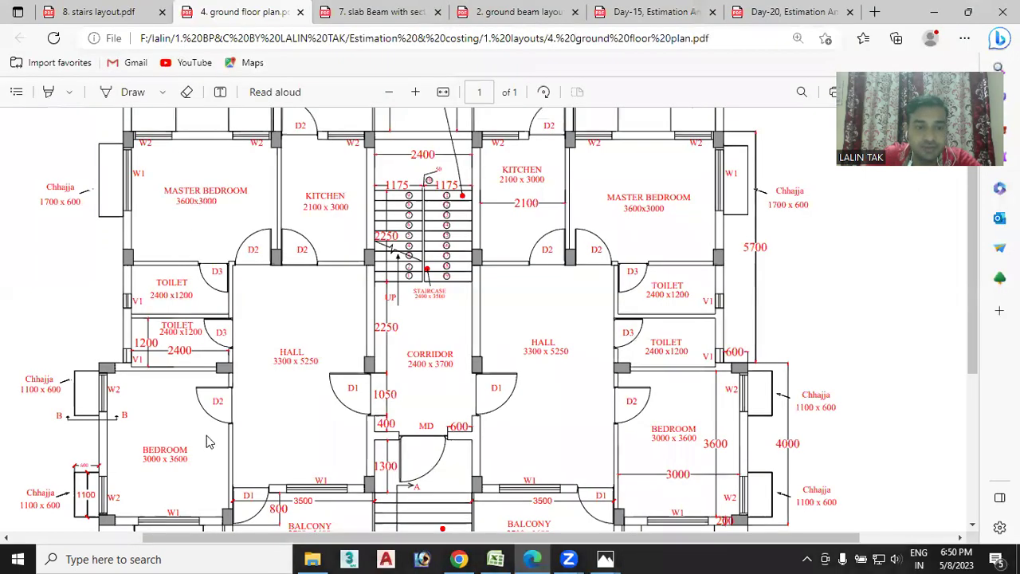
Flip through the plaster notes, ground beam and slab beam layouts, then open the Section 1-1 sketch
scroll(294, 398, "down", 3)
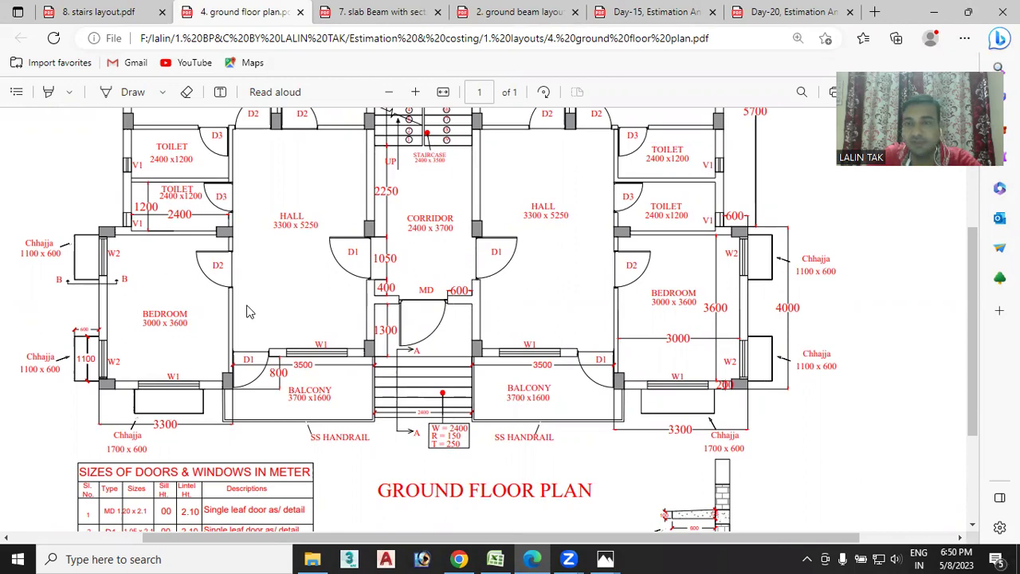
left_click(803, 11)
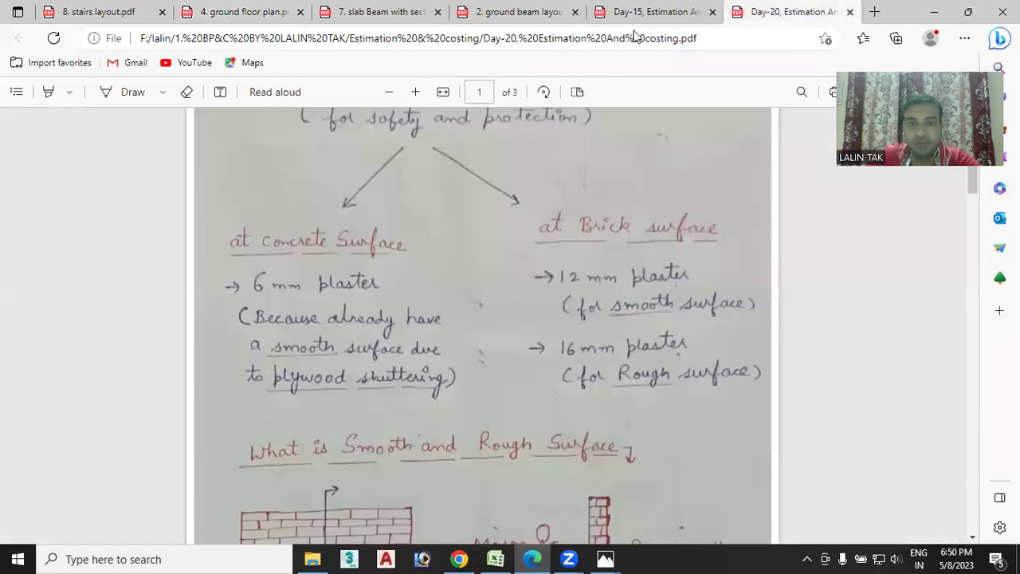
left_click(655, 12)
left_click(514, 16)
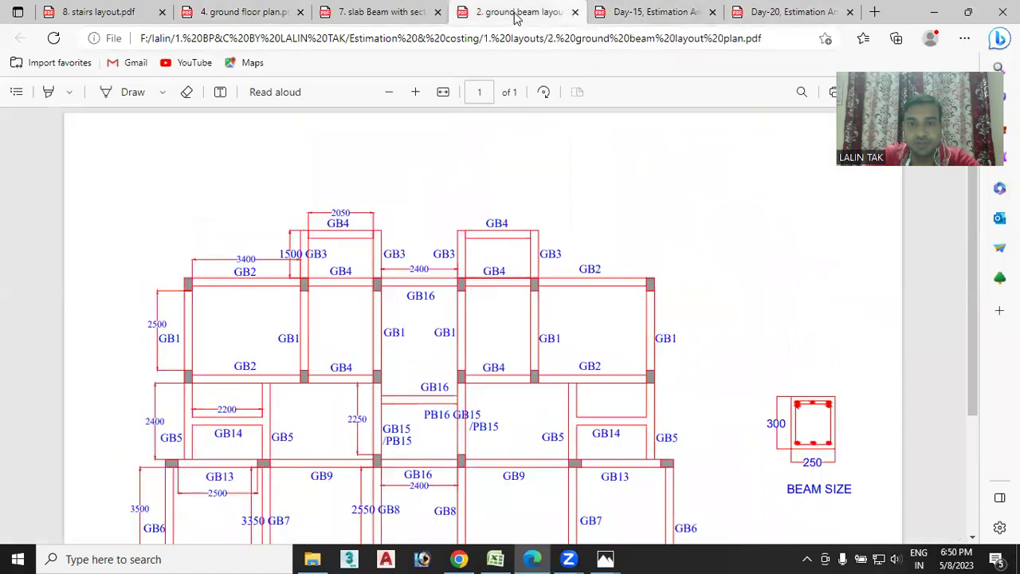
left_click(375, 12)
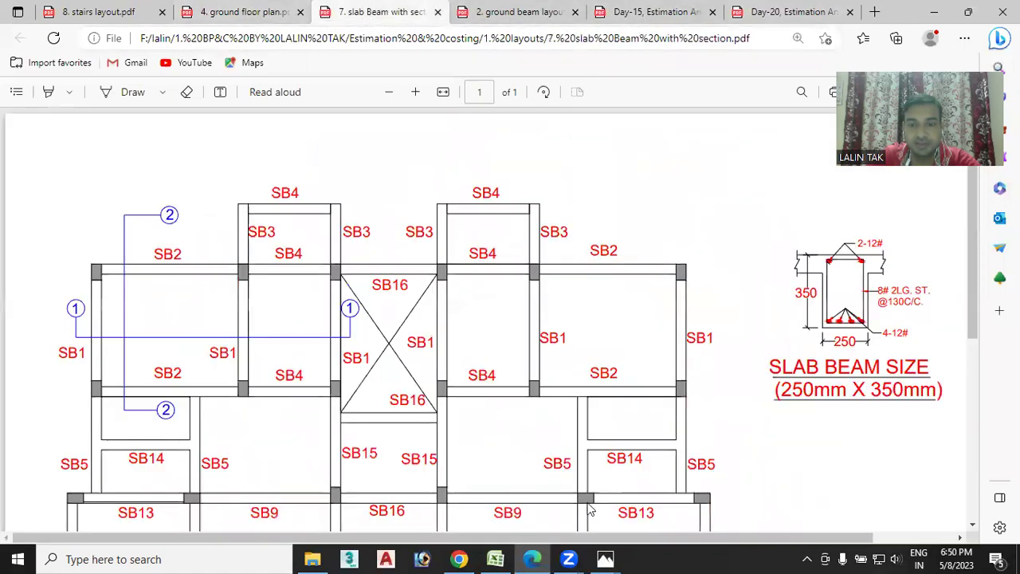
mouse_move(606, 558)
left_click(651, 511)
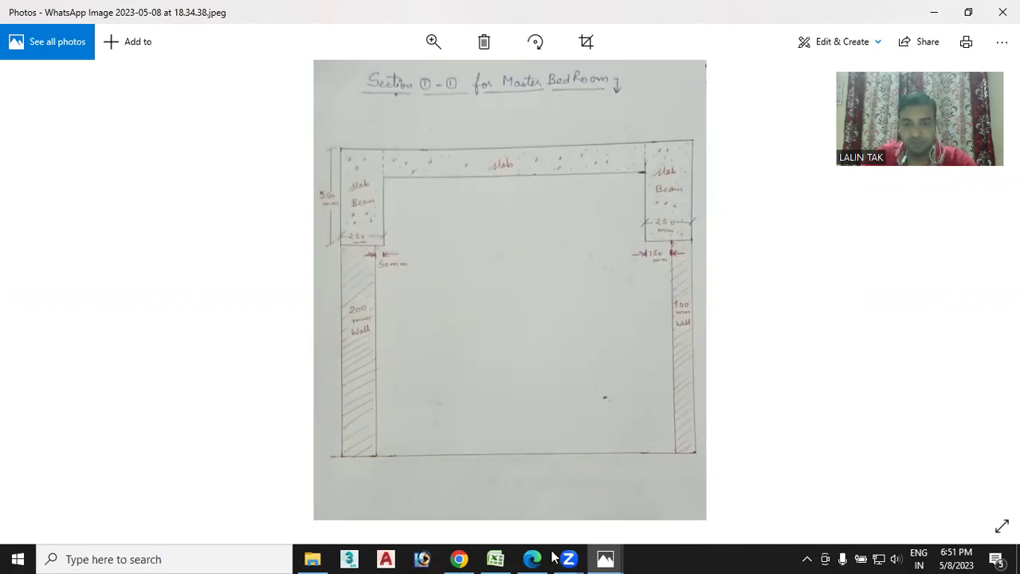
Switch from the Section 1-1 sketch back to the Excel measurement sheet
mouse_move(497, 556)
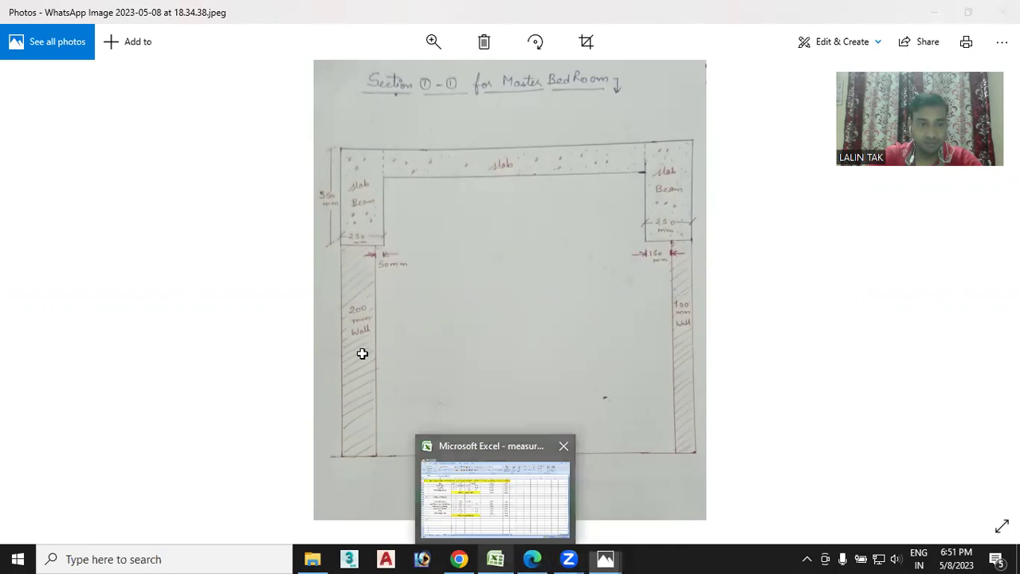
key("alt+Tab")
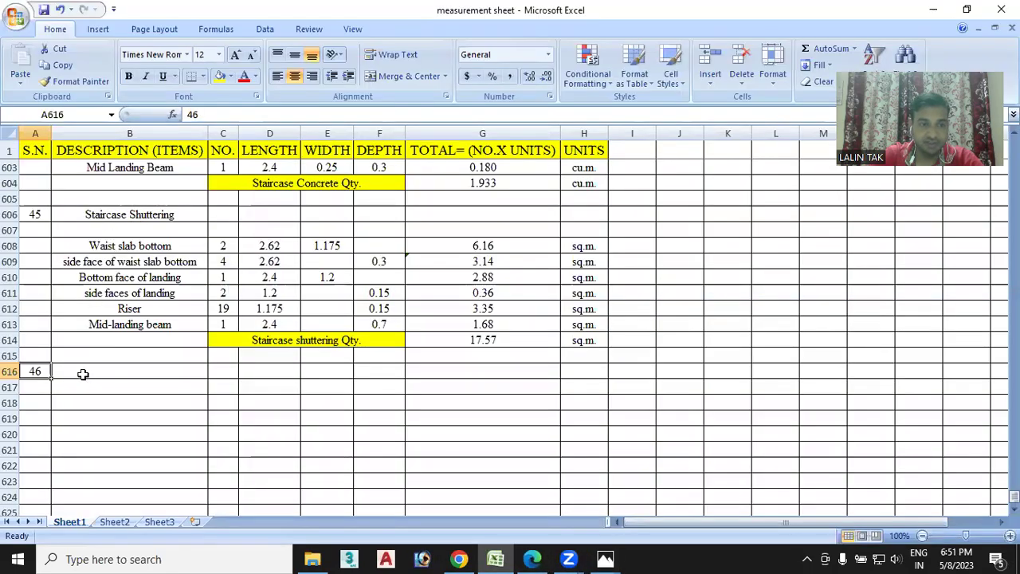
Enter '6 mm Plaster' in B616 and 'Bedroom' in B618, then minimise Excel and Photos
left_click(120, 370)
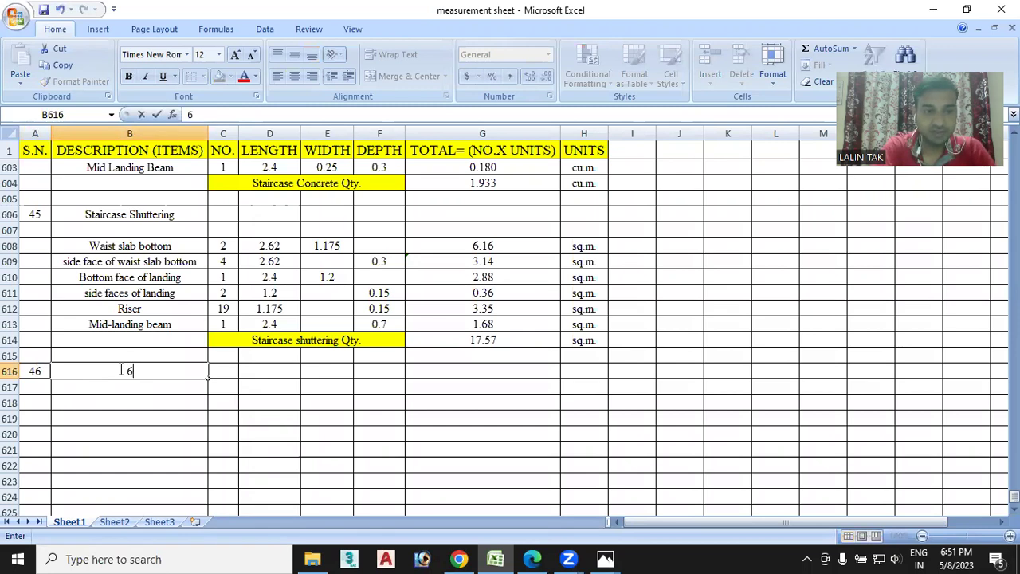
type("mmPlaster")
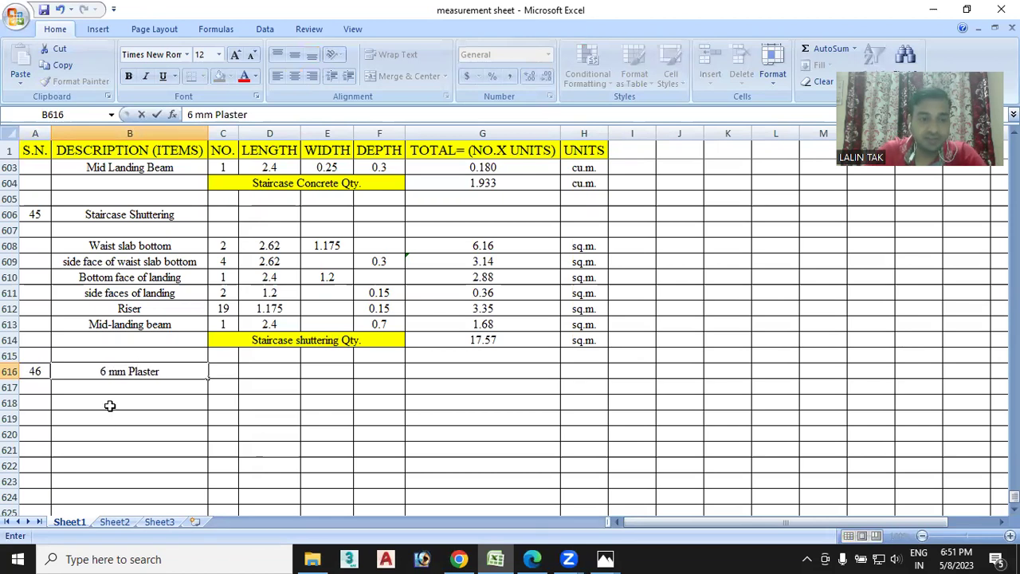
left_click(110, 405)
double_click(123, 403)
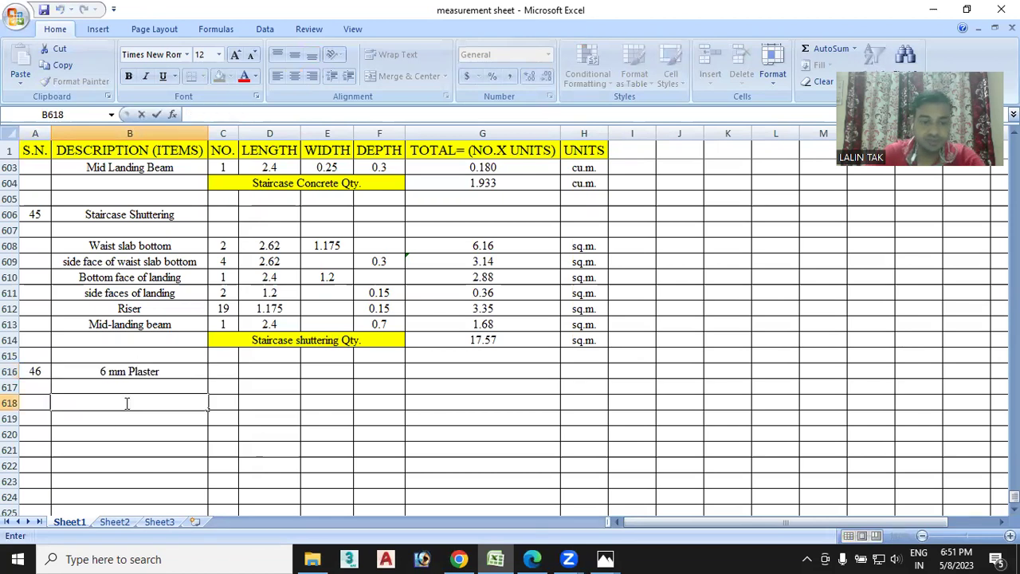
type("Bed")
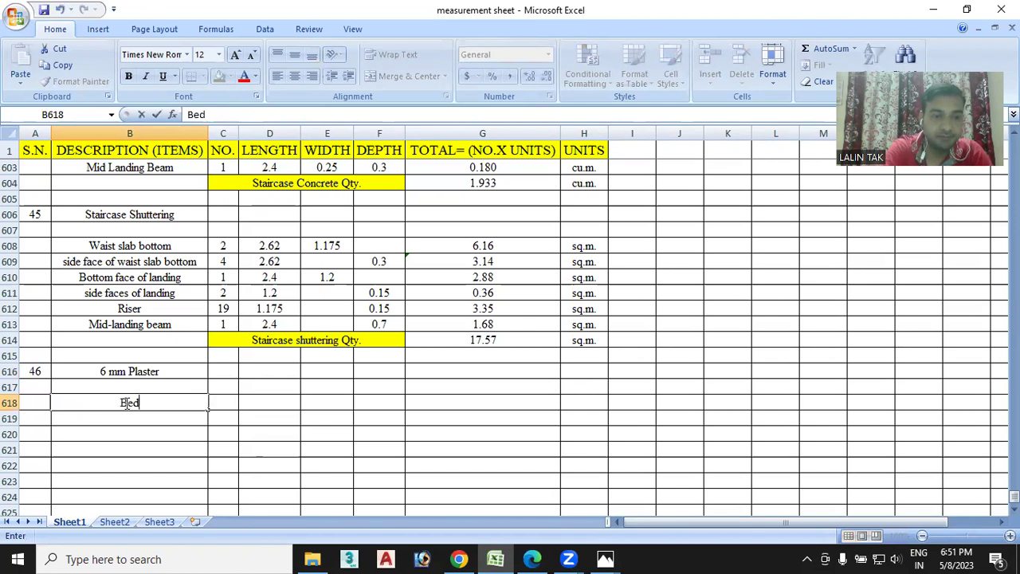
type("room")
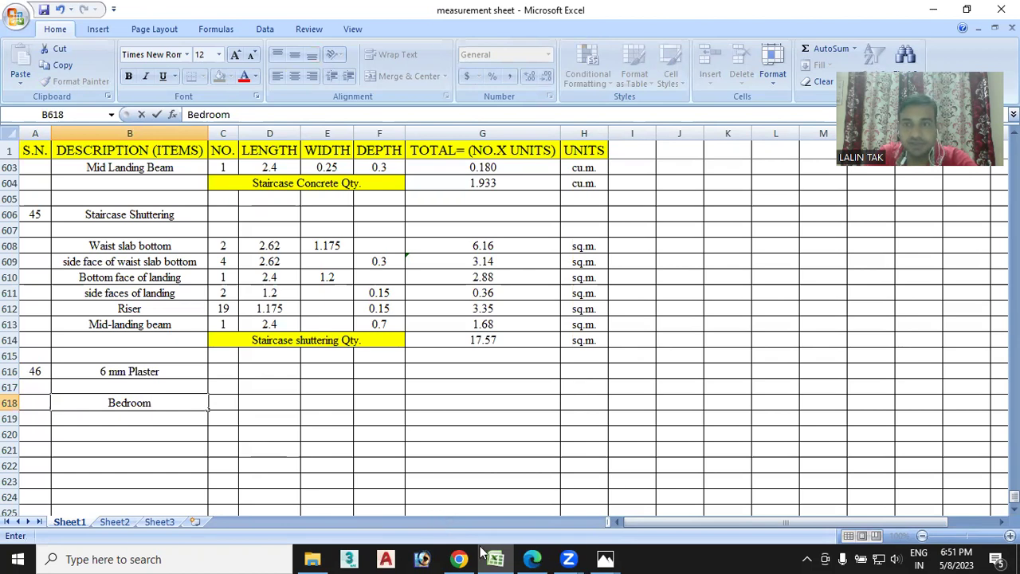
left_click(934, 11)
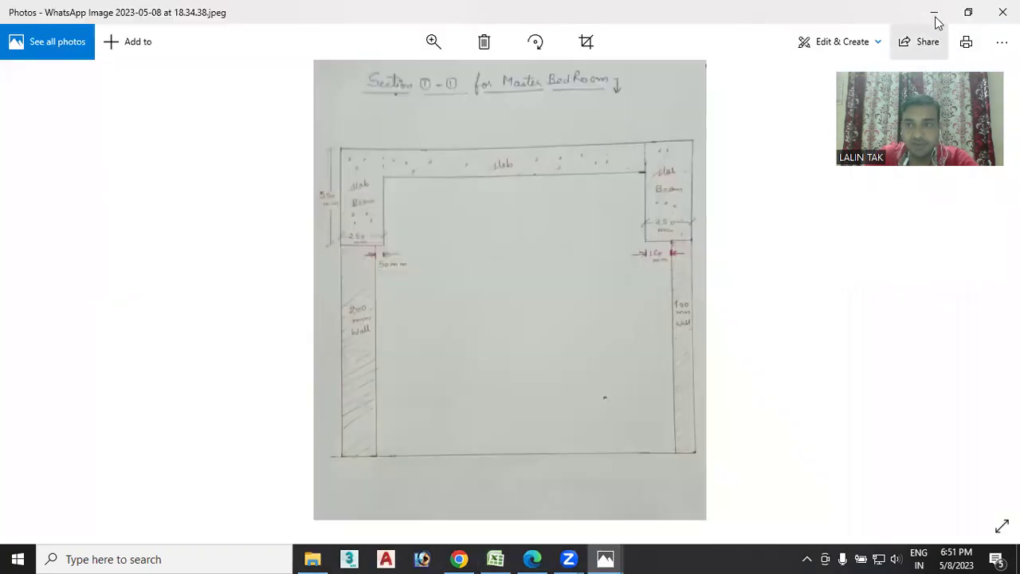
left_click(933, 14)
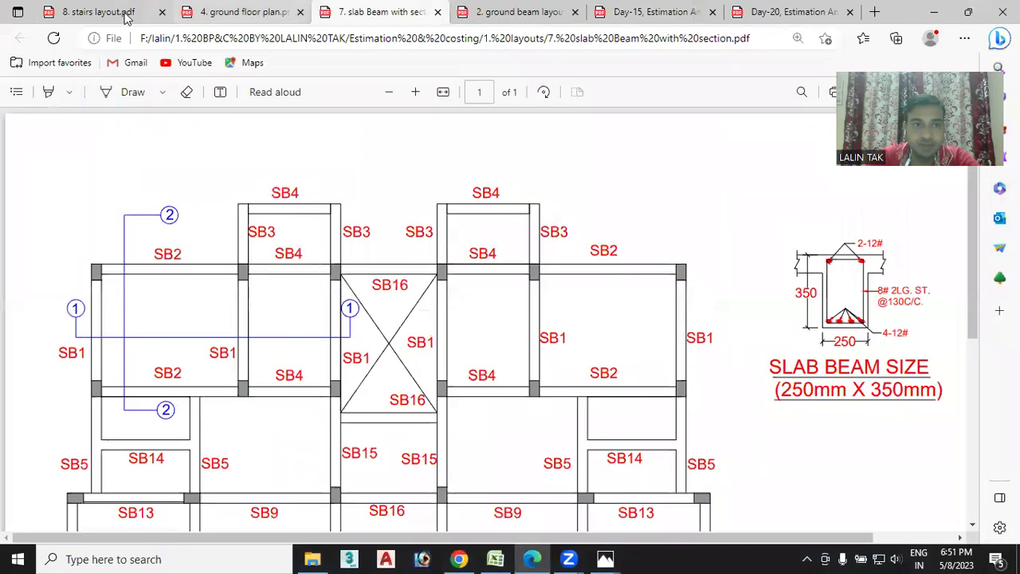
Check the bedroom's 3000 x 3600 size on the ground floor plan, then return to Excel
left_click(239, 12)
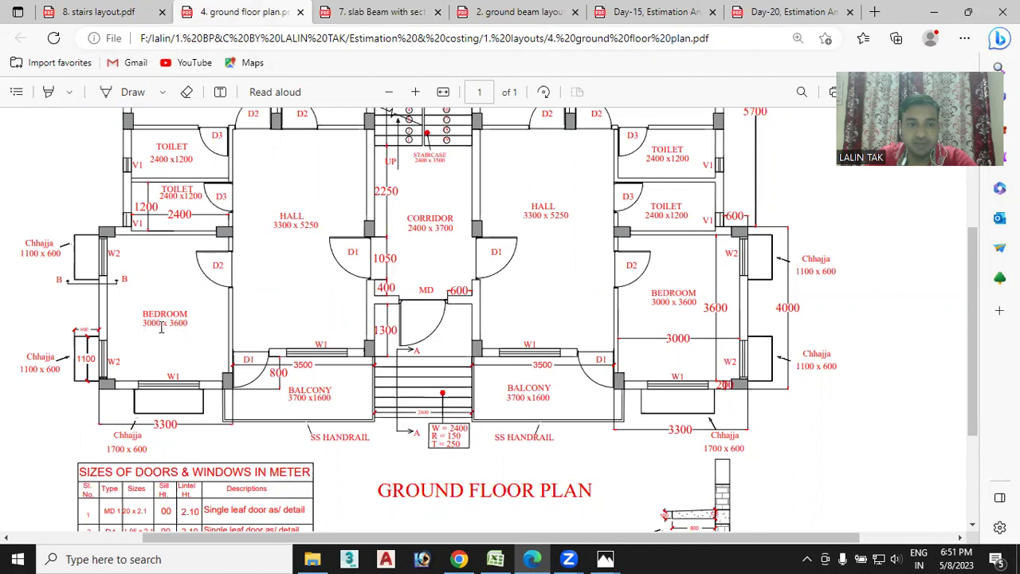
left_click_drag(141, 311, 188, 326)
left_click(167, 325)
left_click(496, 557)
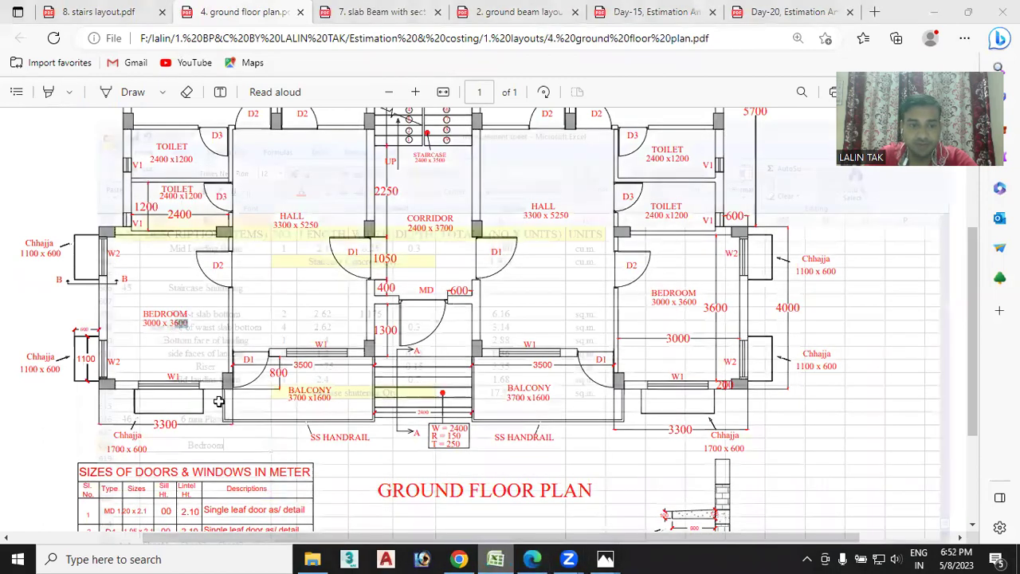
Fill the Bedroom row with NO. 2, LENGTH 3 and WIDTH 3.6
type("2")
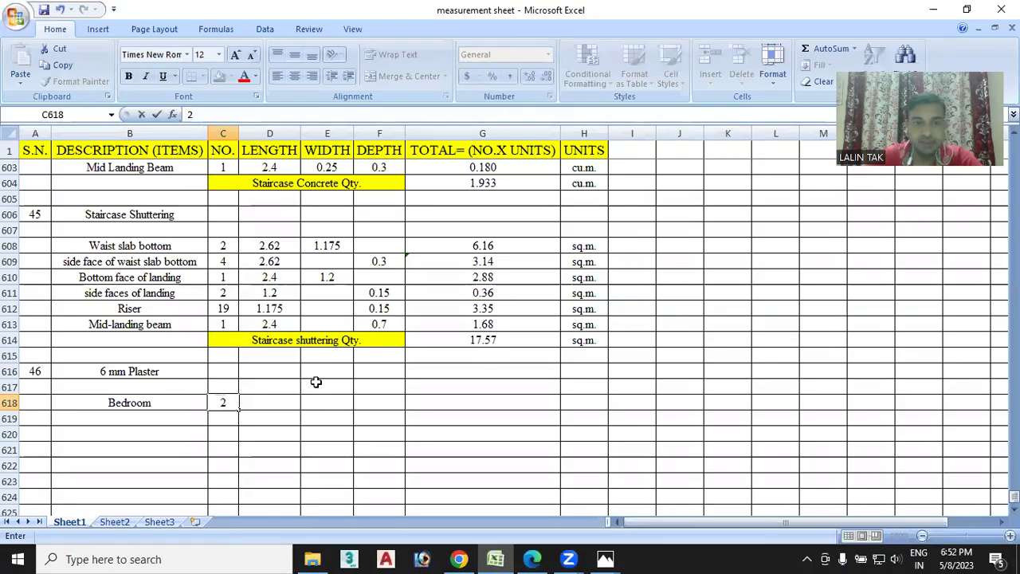
left_click(285, 404)
type("3")
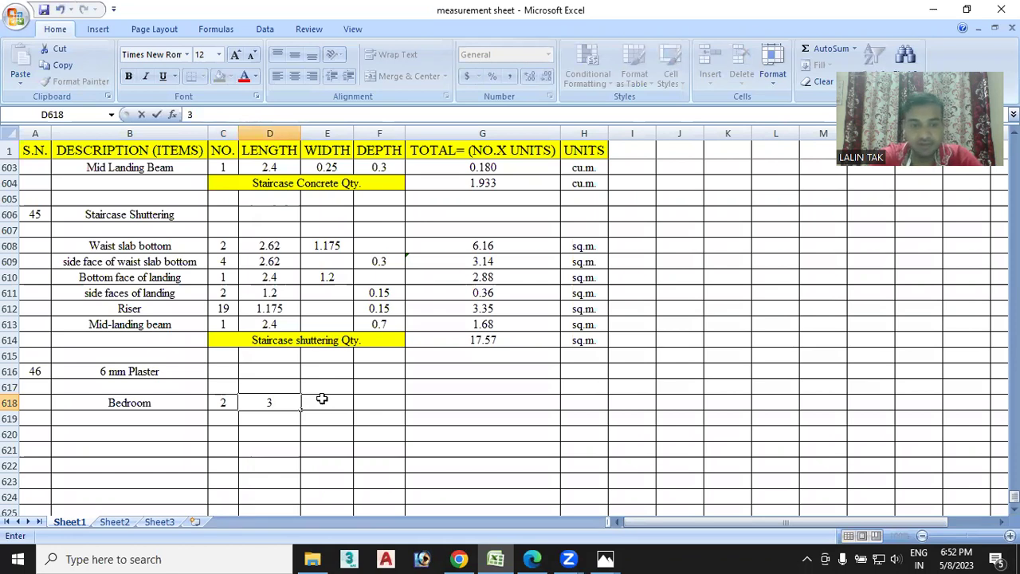
left_click(330, 402)
type("3.6")
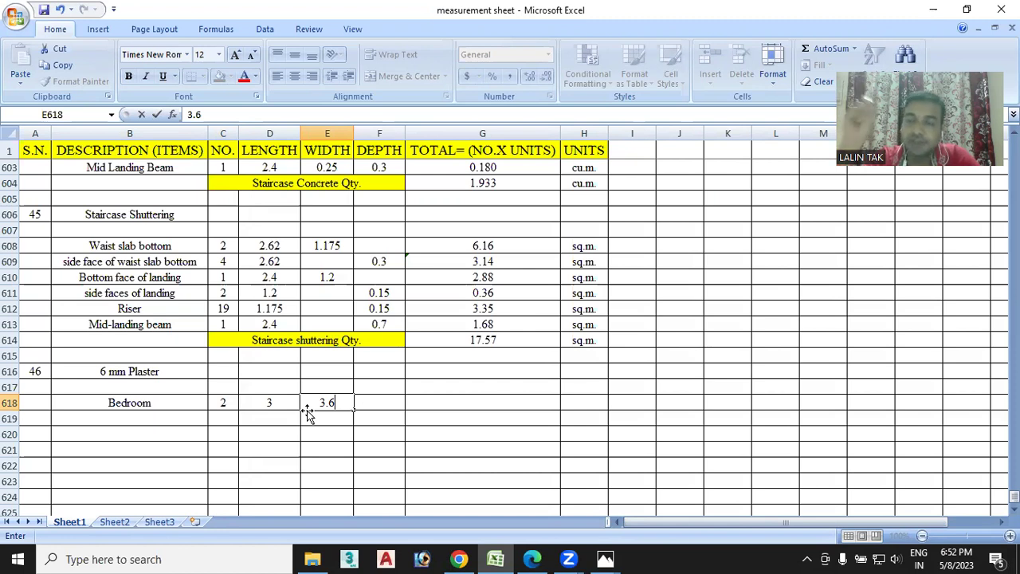
left_click(139, 418)
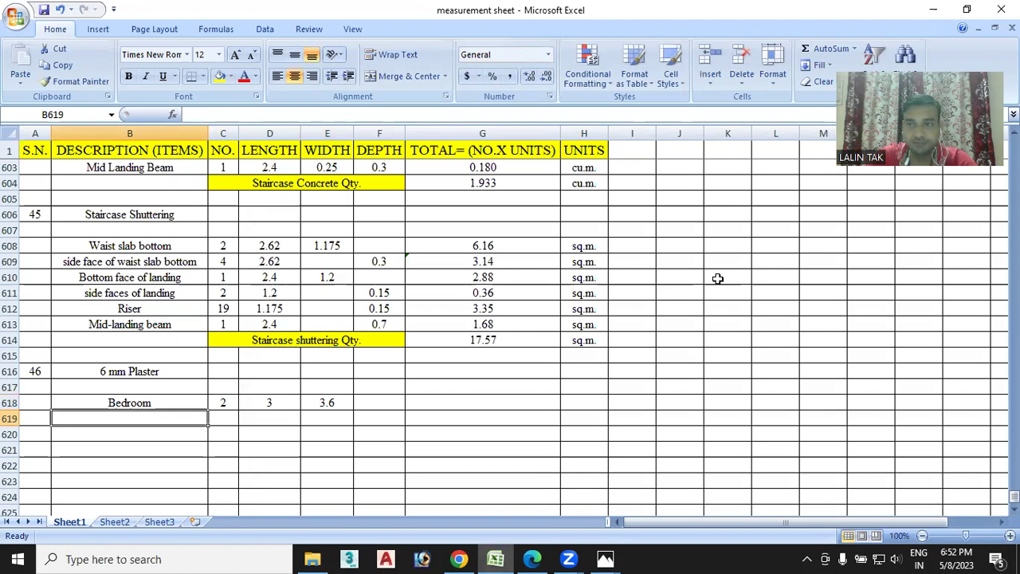
key("alt+Tab")
Read the toilet size 2400 x 1200 off the floor plan, then return to Excel
scroll(195, 369, "up", 3)
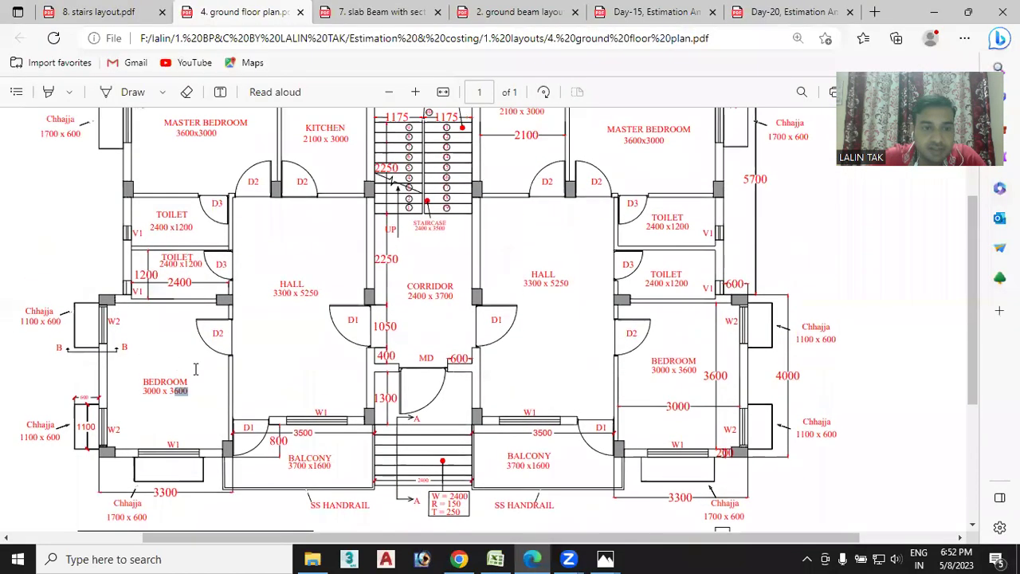
scroll(167, 389, "up", 1)
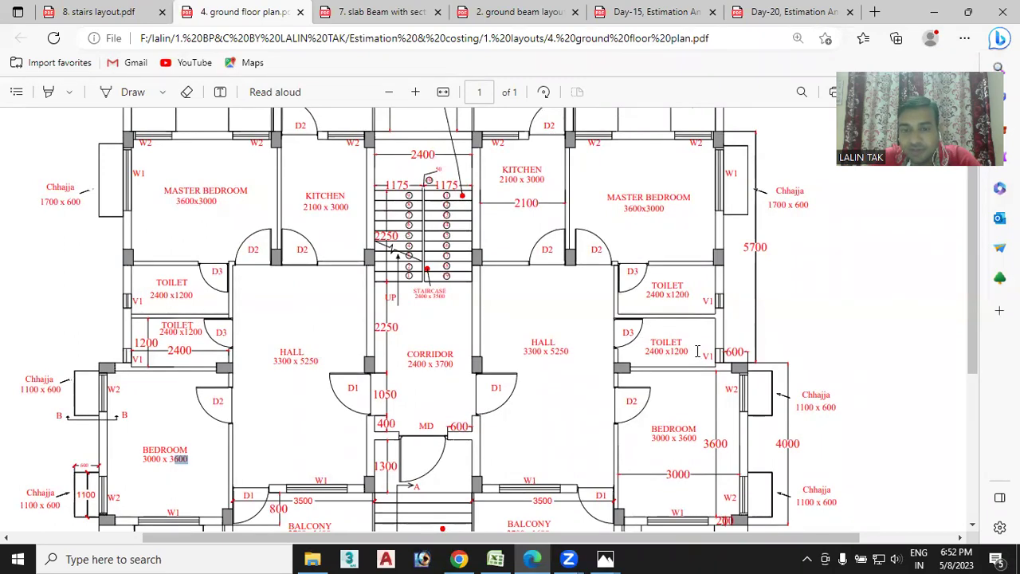
left_click_drag(690, 350, 642, 352)
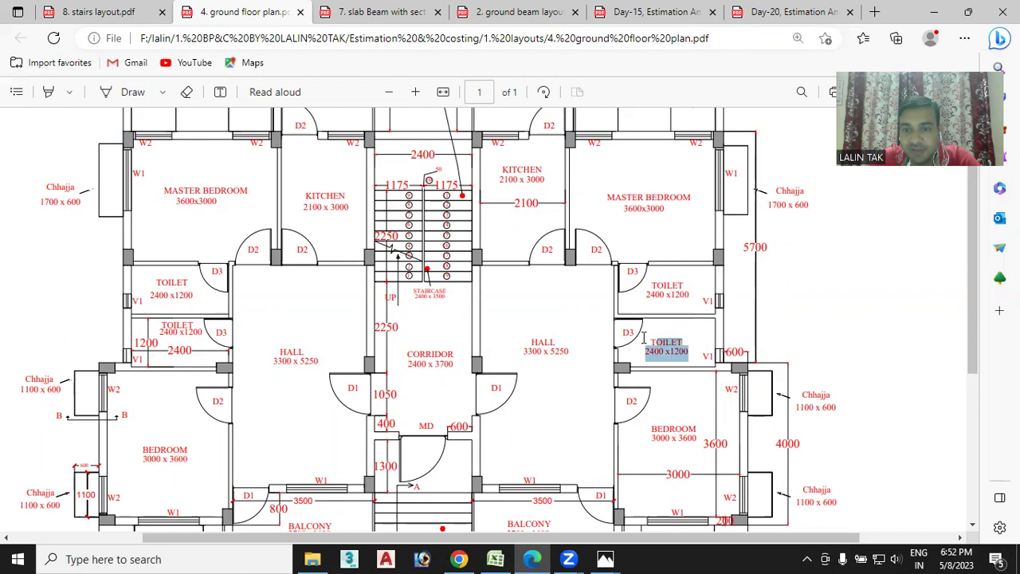
left_click(652, 356)
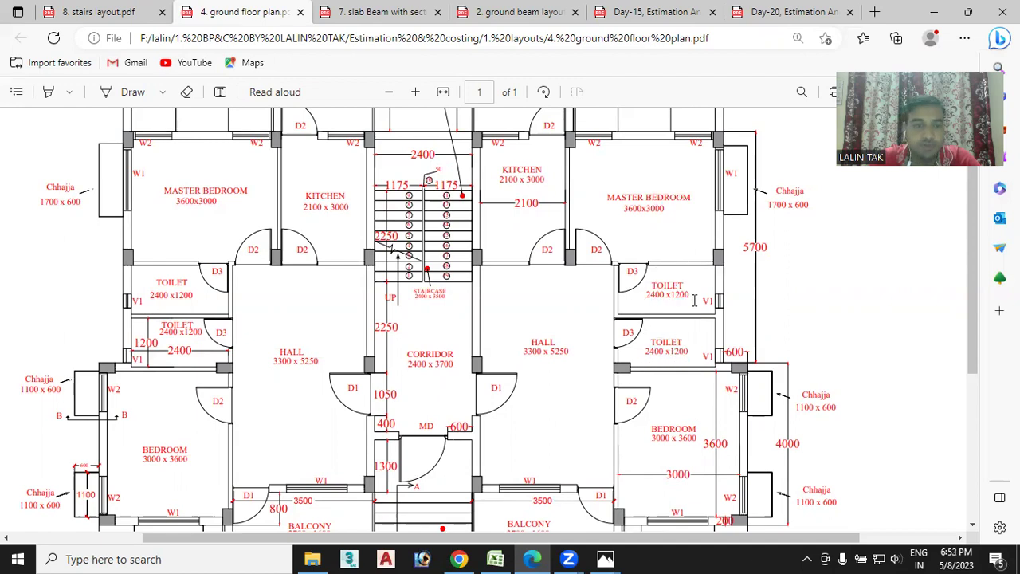
left_click(495, 559)
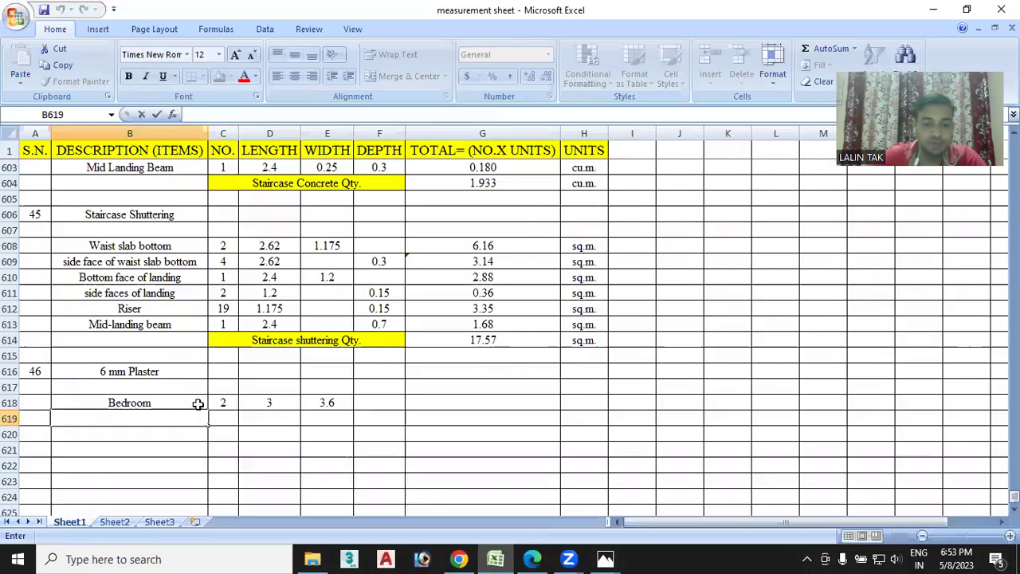
Add a toilet row with NO. 4, length 2.4 and width 1.2, then return to the floor plan PDF
type("toil")
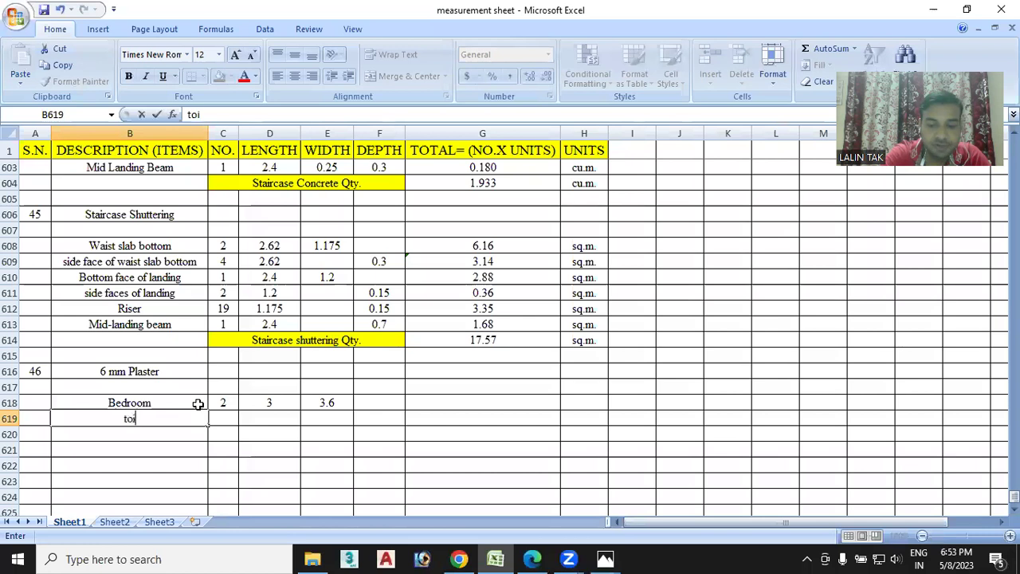
type("et")
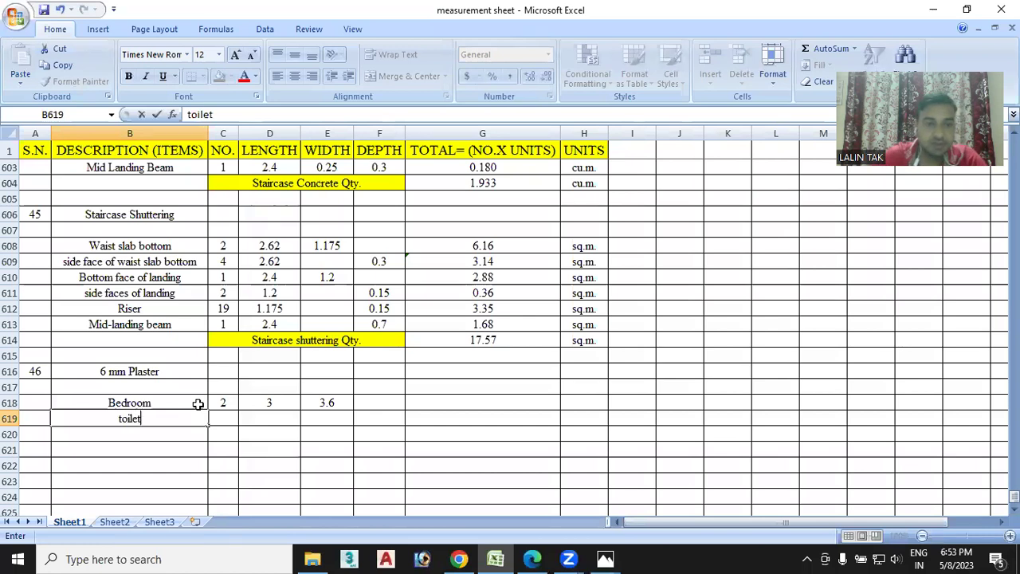
left_click(223, 416)
type("4")
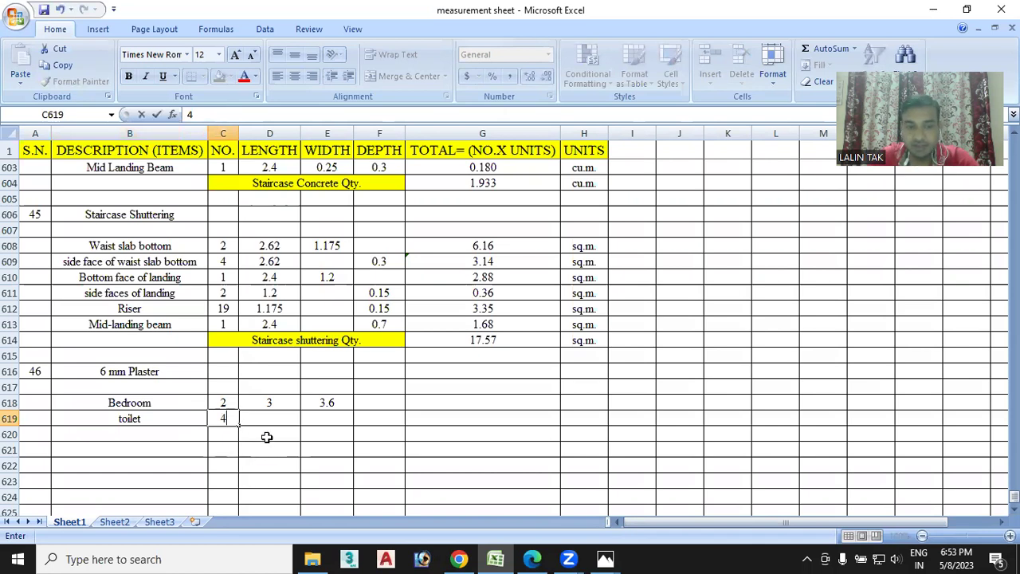
left_click(273, 422)
type("2.4")
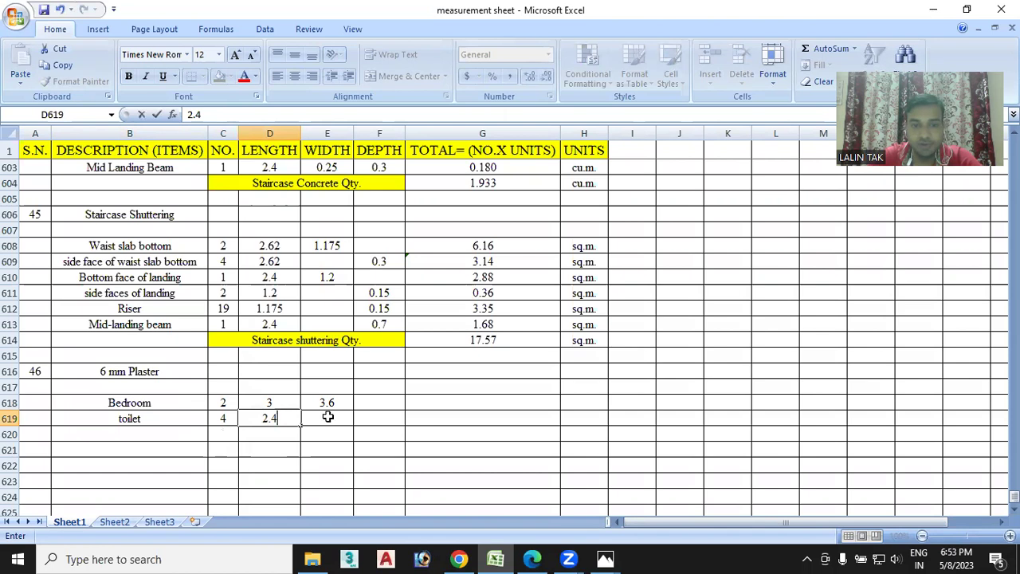
left_click(327, 417)
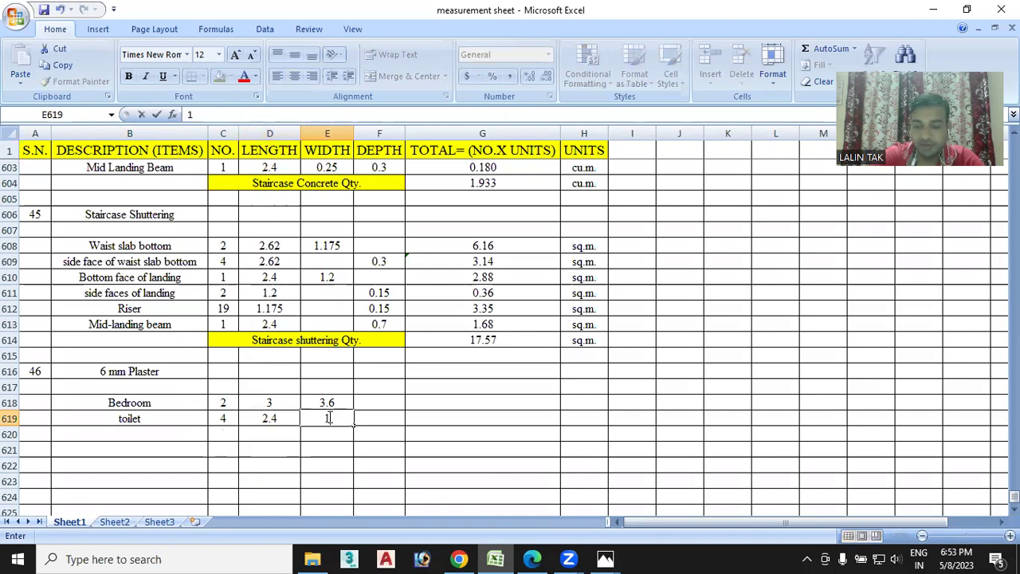
type("1.")
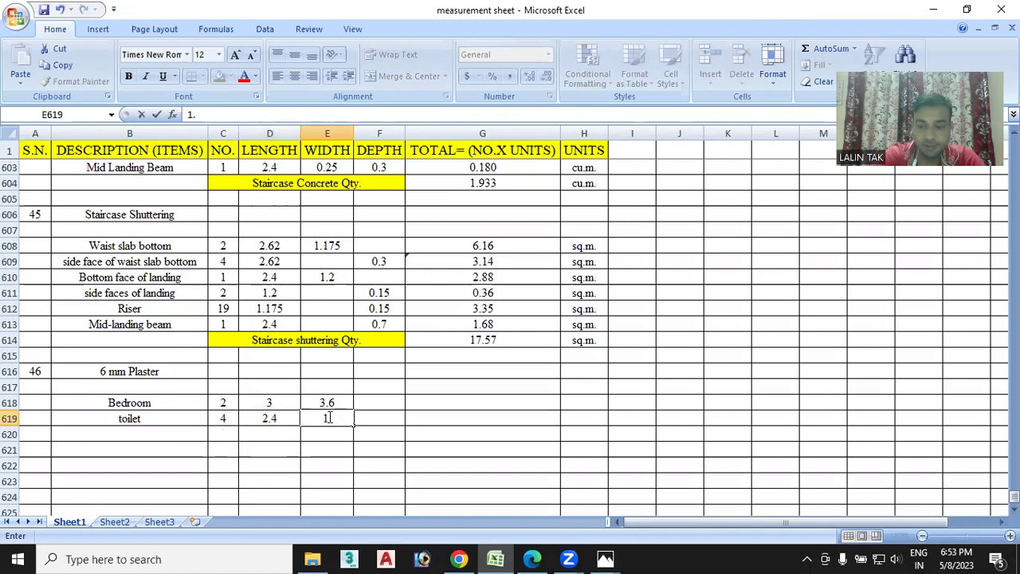
type("2")
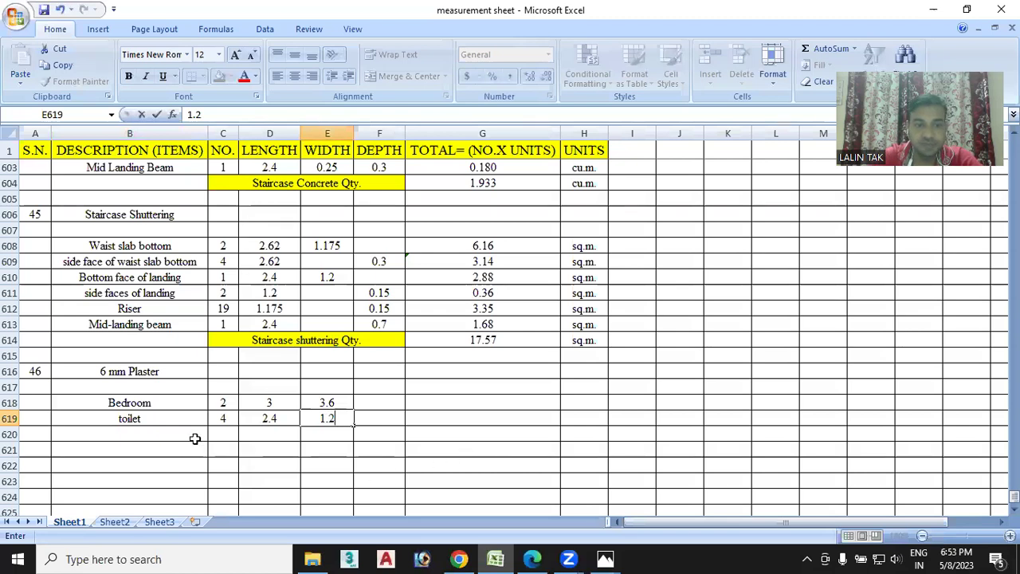
scroll(195, 438, "down", 1)
left_click(126, 387)
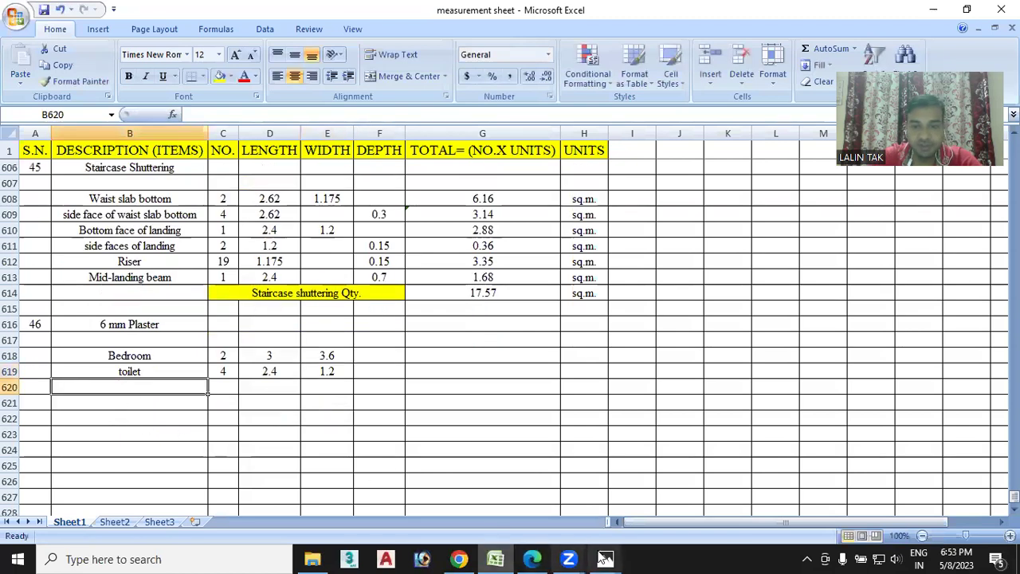
key("alt+Tab")
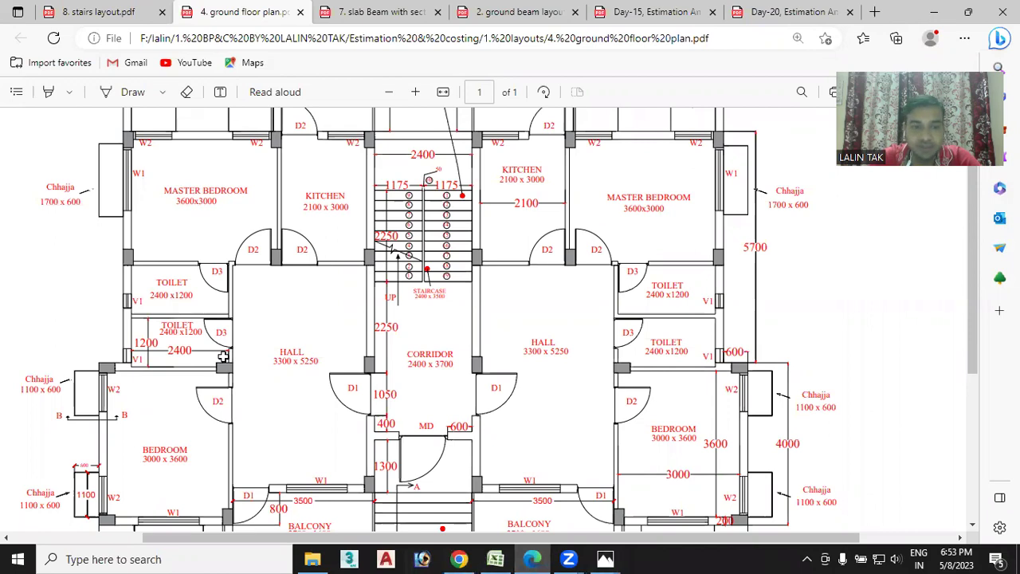
Enter a Master Bedroom row with NO. 2, length 3.6 and width 3, then minimize Excel
key("alt+Tab")
type("Master Be")
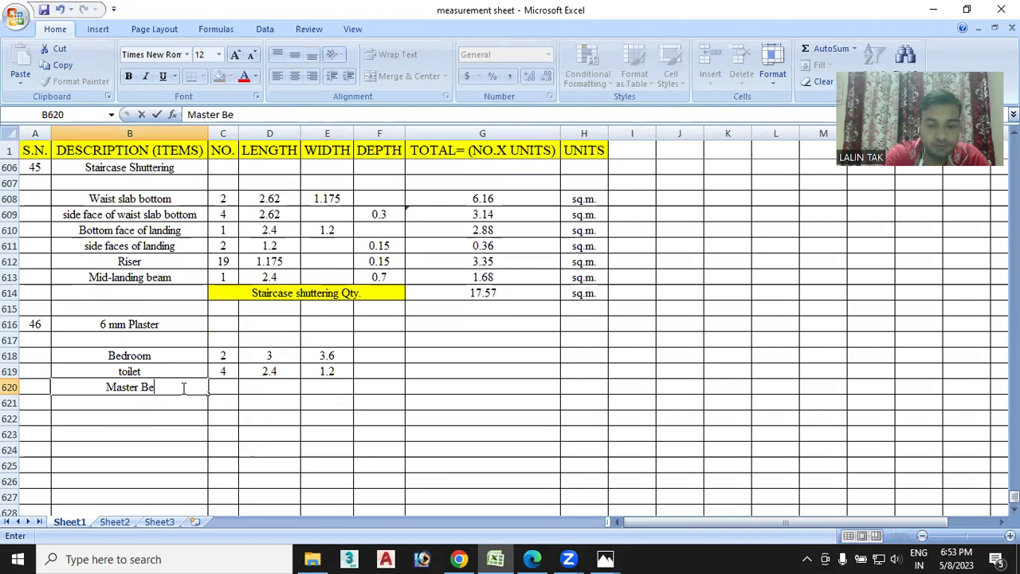
type("droom")
left_click(230, 388)
type("1")
left_click(262, 387)
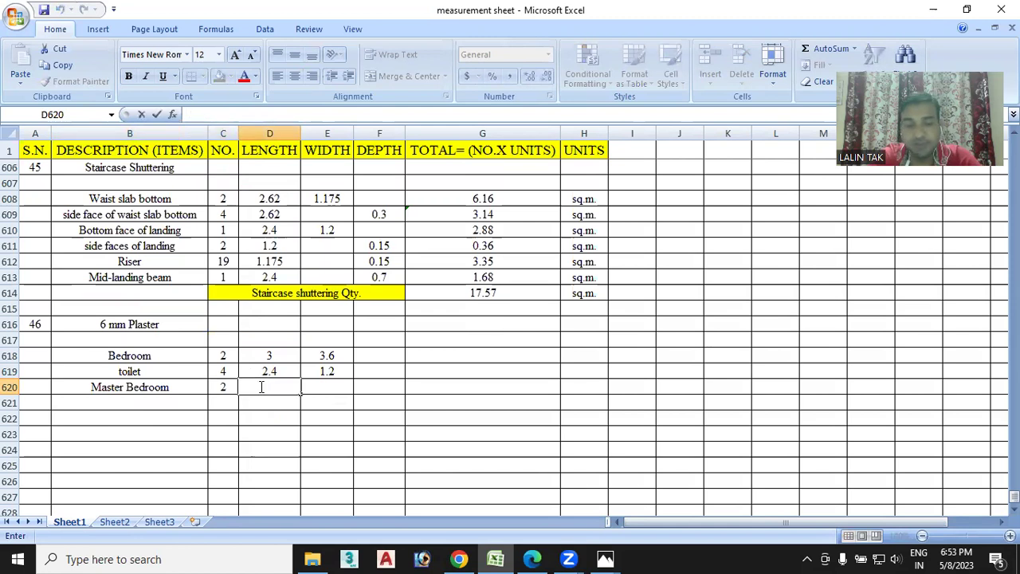
type("3.6")
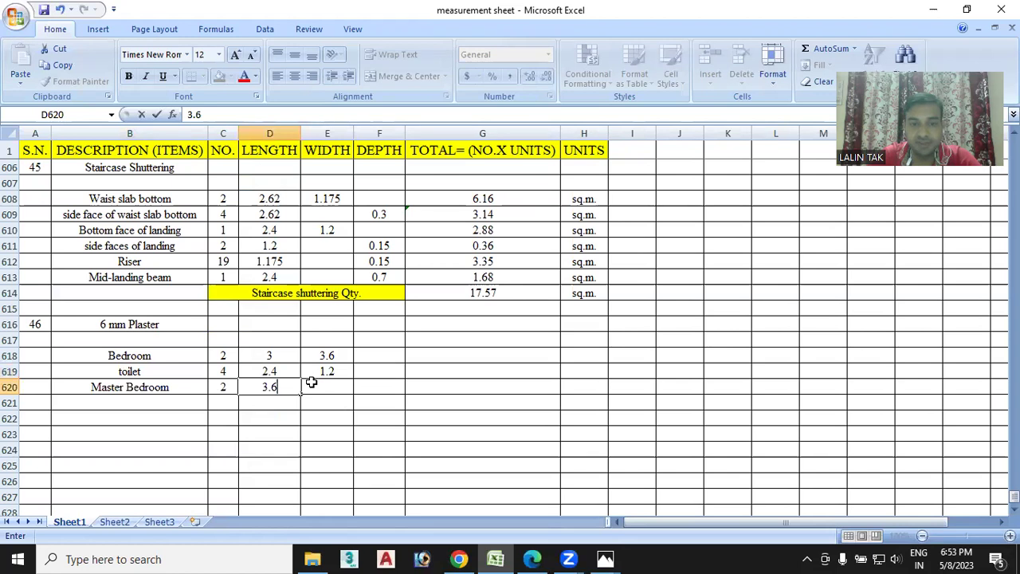
left_click(319, 382)
left_click(327, 387)
type("3")
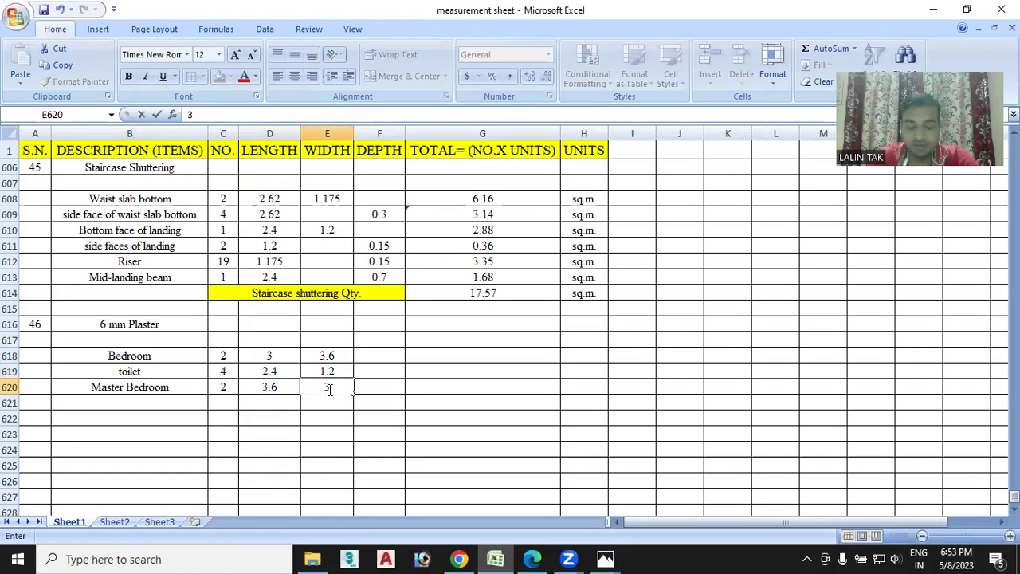
double_click(145, 403)
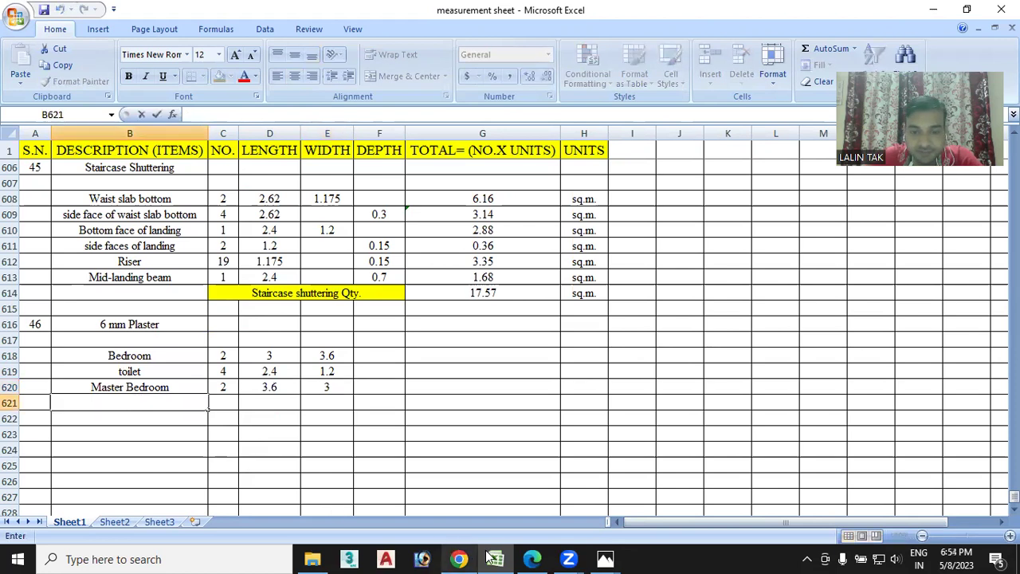
left_click(933, 11)
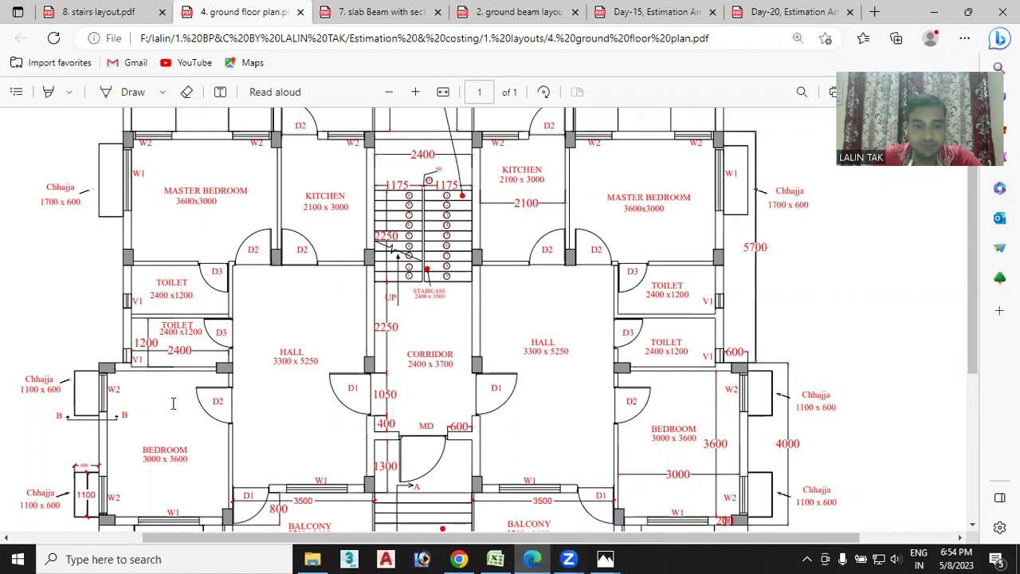
Add a Kitchen row (2, 2.1, 3), label the next row 'hall', and minimize Excel
key("alt+Tab")
type("Kit")
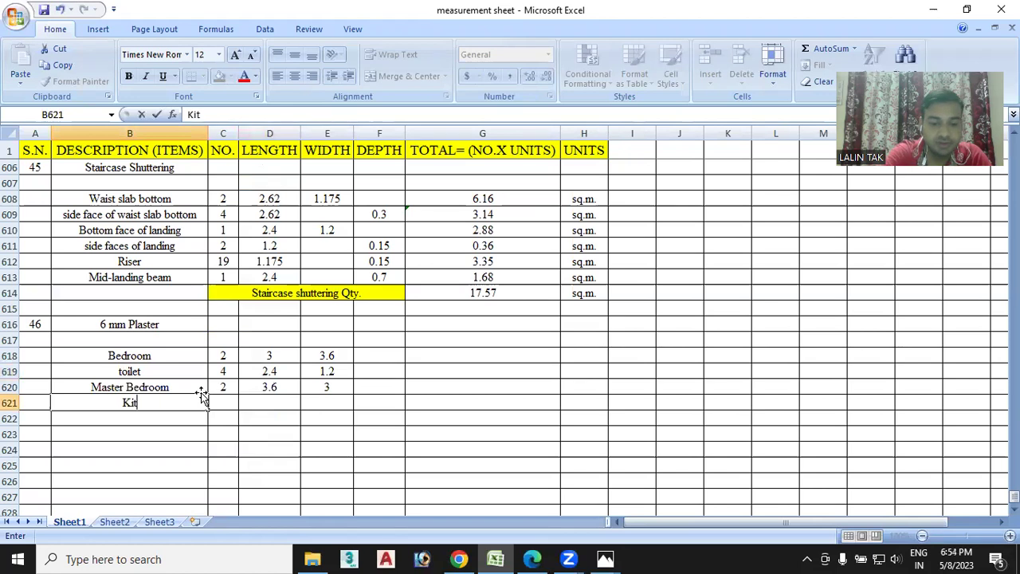
type("chen")
left_click(222, 404)
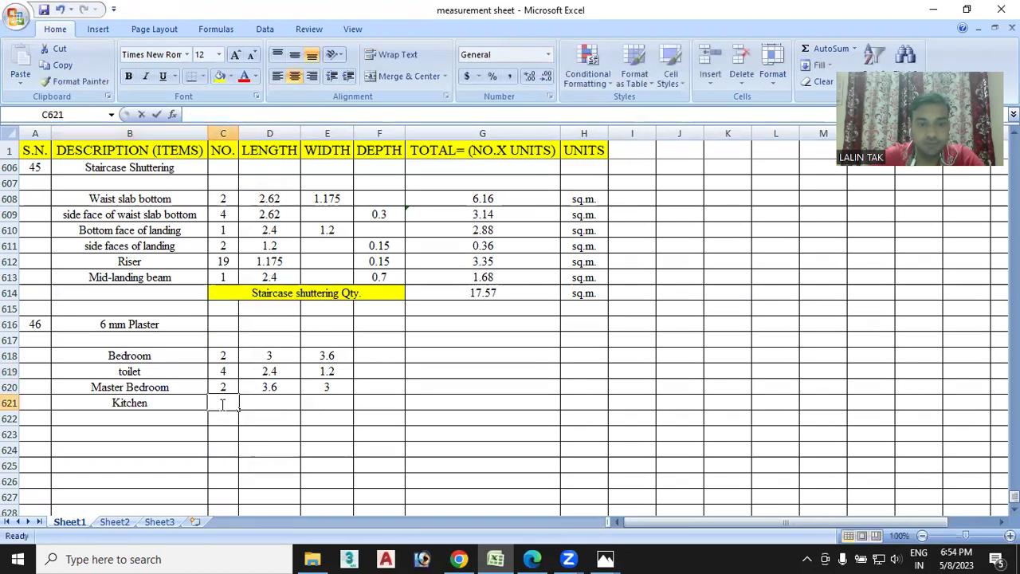
type("2")
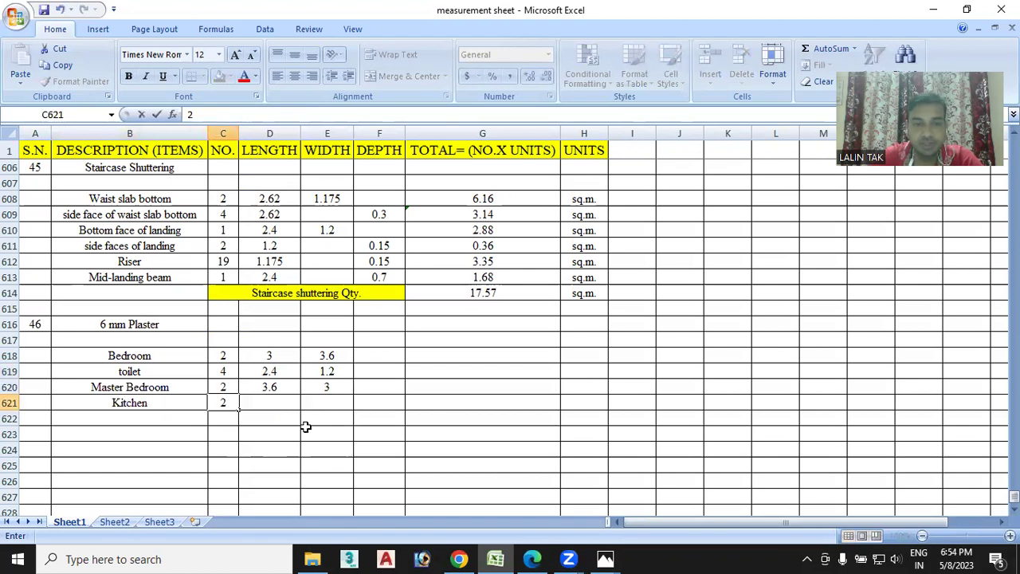
left_click(287, 405)
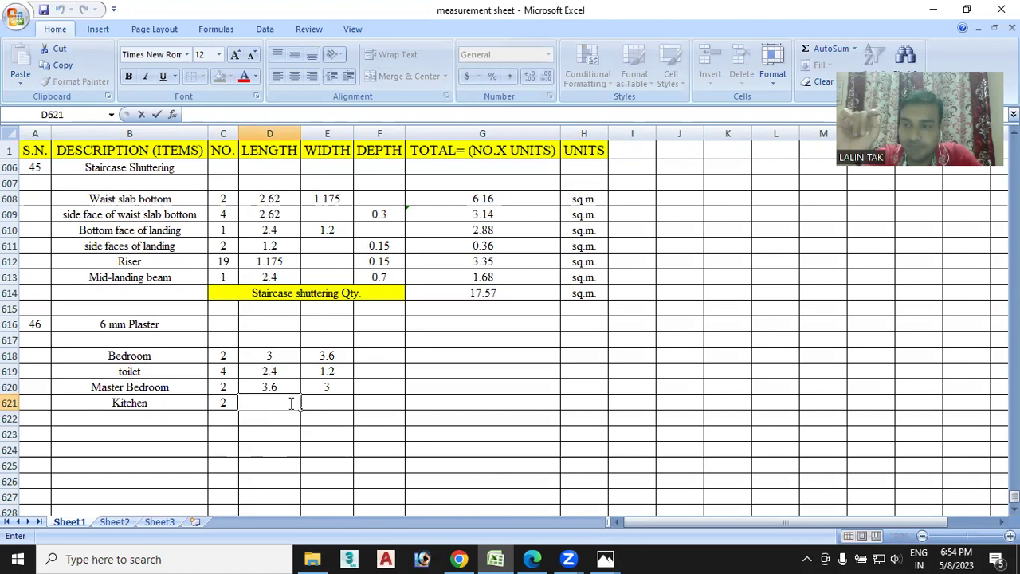
type("2.1")
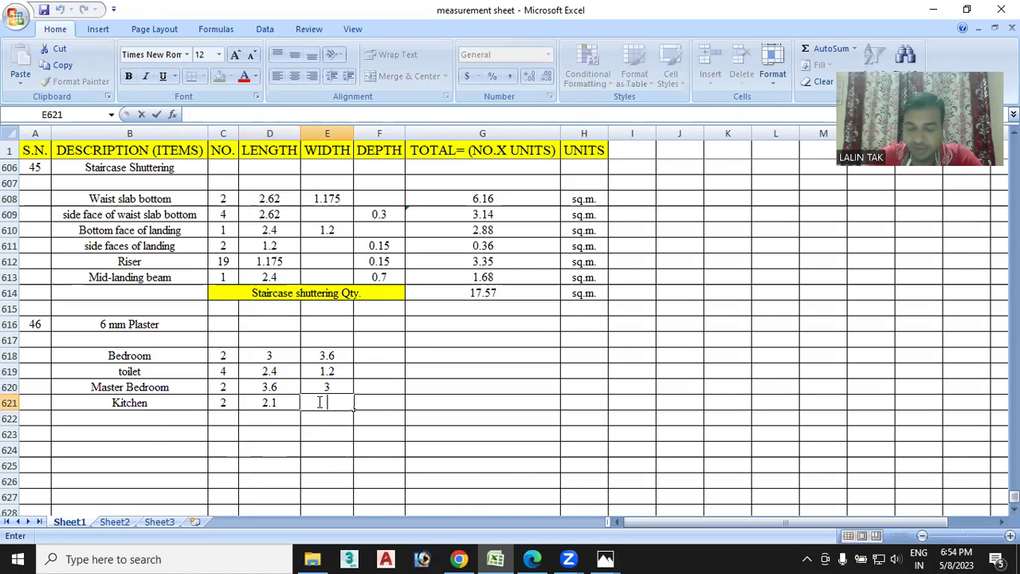
type("3")
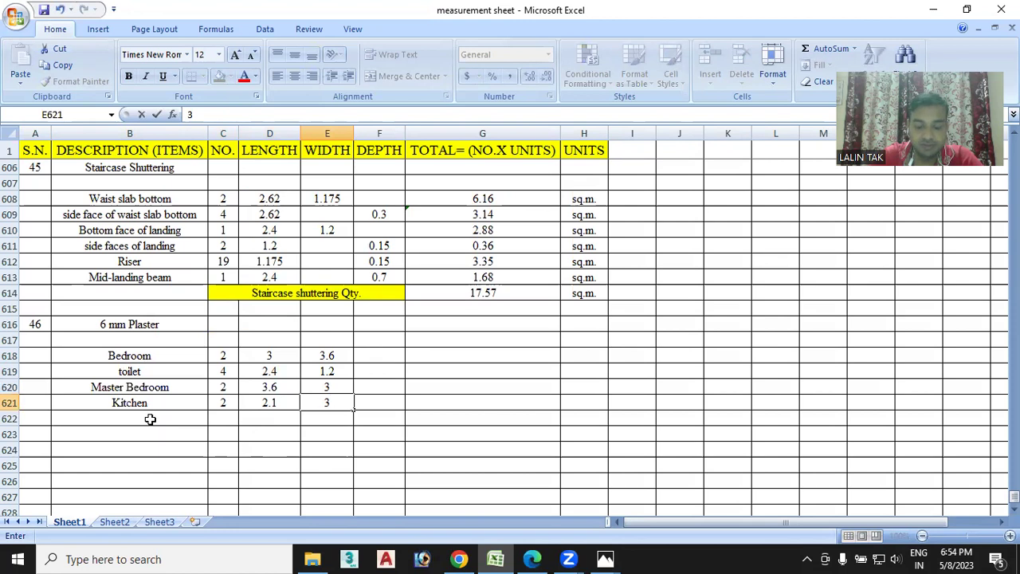
left_click(157, 418)
type("ha")
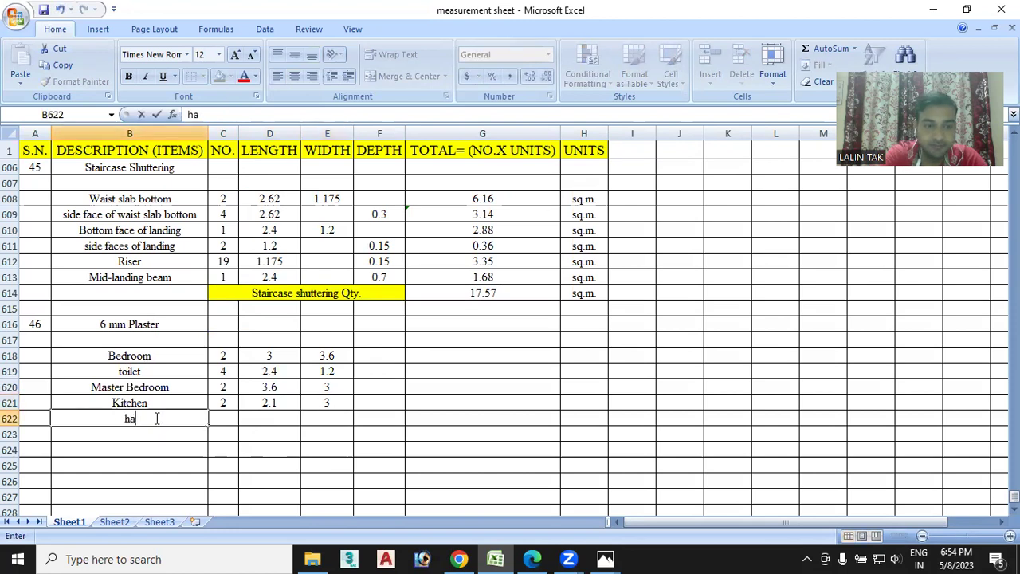
type("ll")
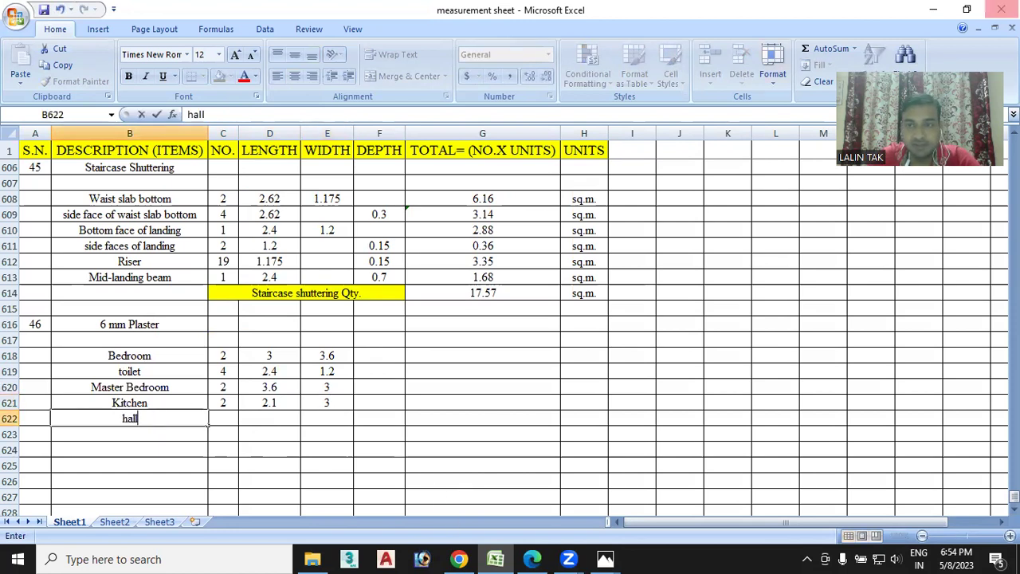
left_click(935, 12)
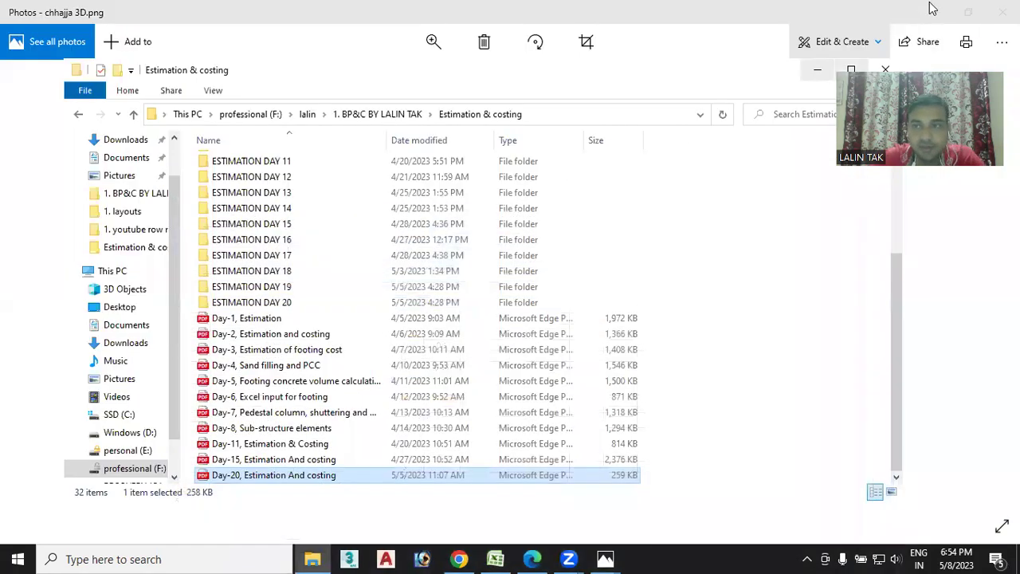
Close the chhajja photo and bring the ground floor plan PDF back into view
left_click(934, 14)
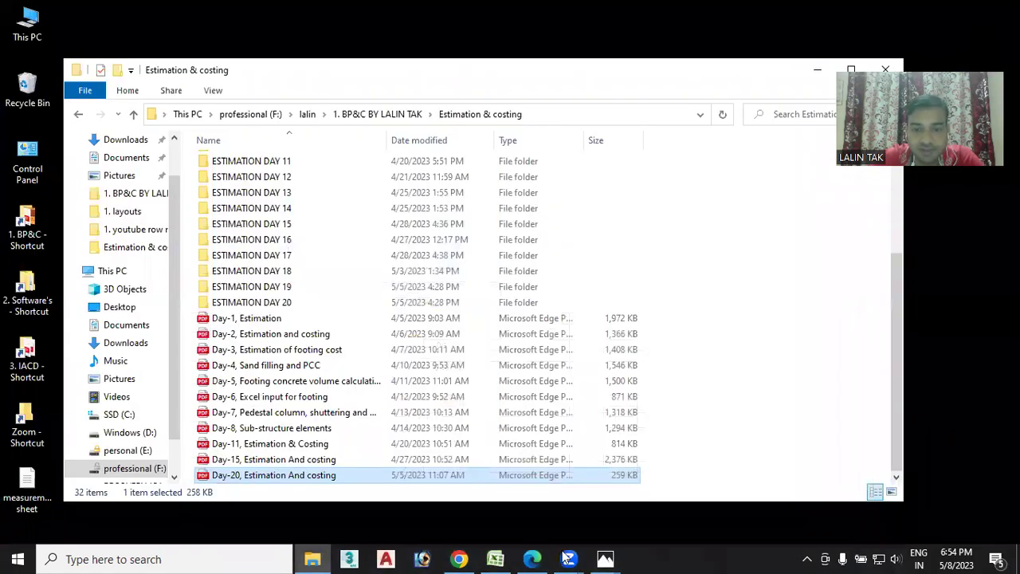
left_click(531, 558)
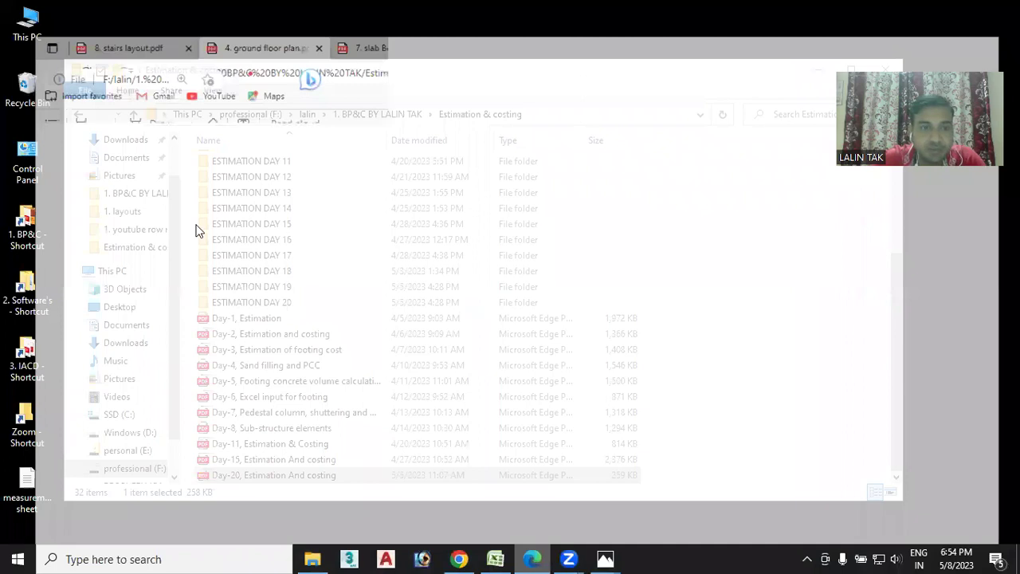
scroll(239, 235, "down", 1)
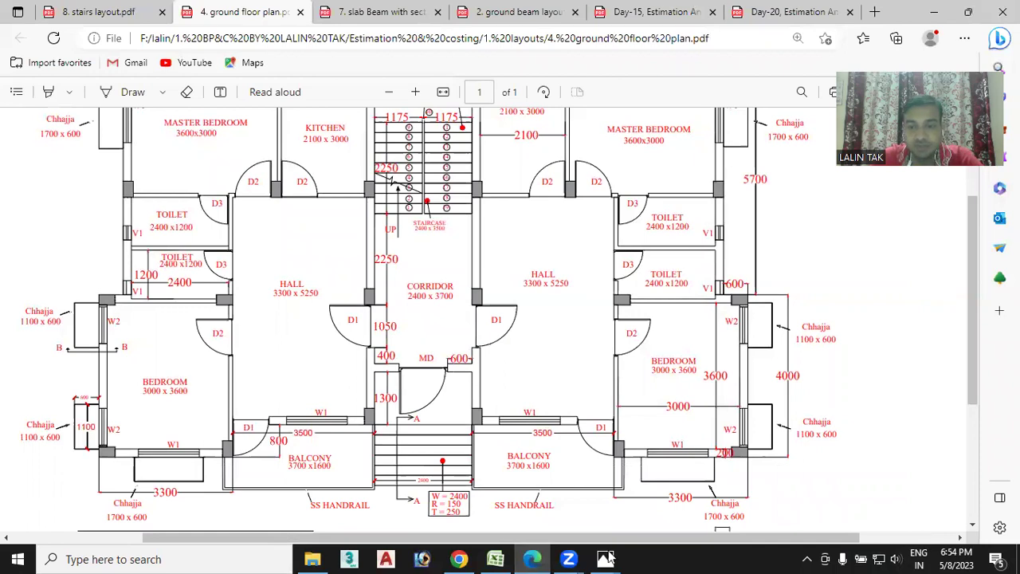
Fill in the hall row with NO. 2, length 3.3 and width 5.25
mouse_move(498, 557)
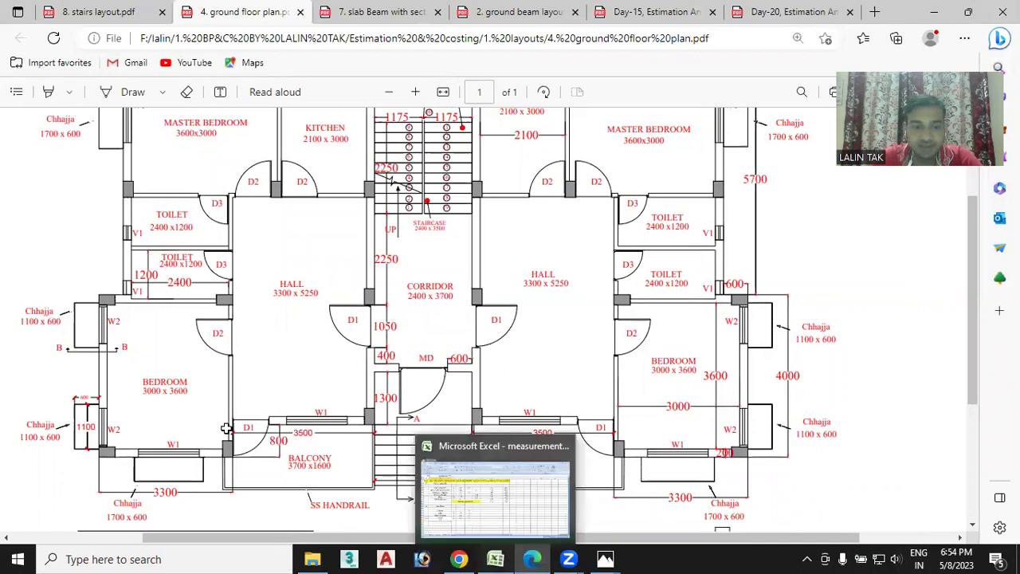
key("alt+Tab")
type("2")
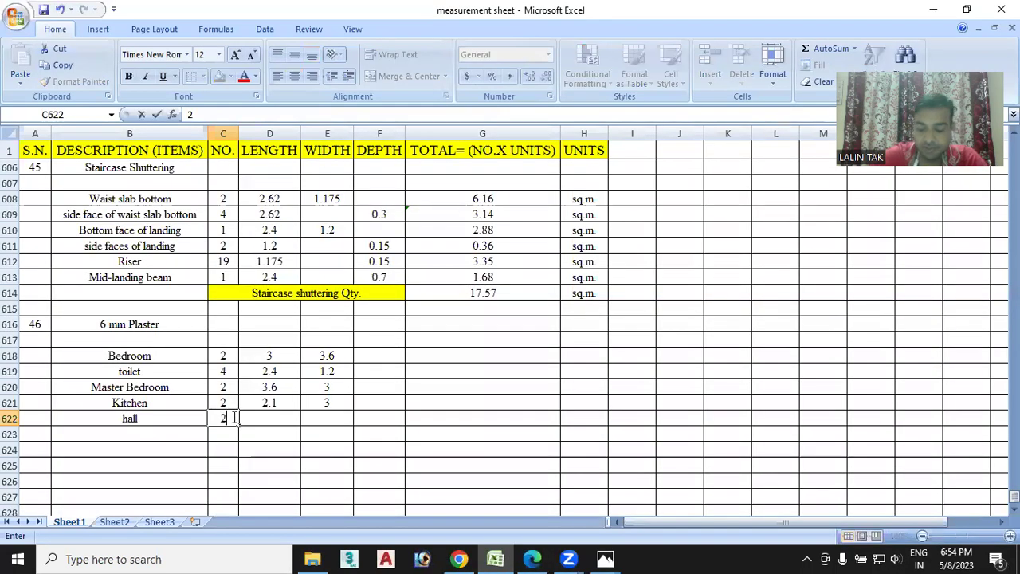
left_click(267, 421)
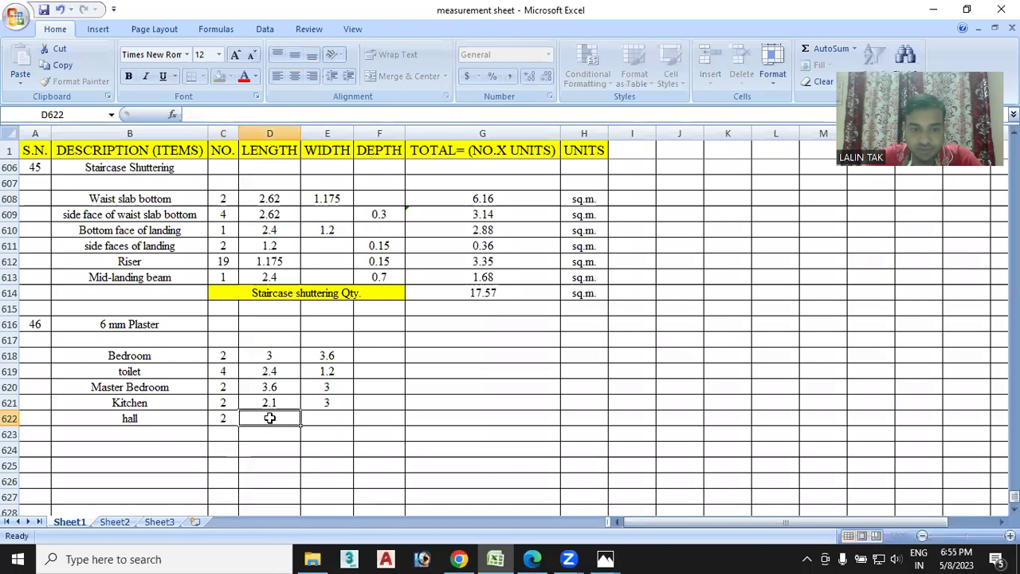
type("3.3")
double_click(323, 420)
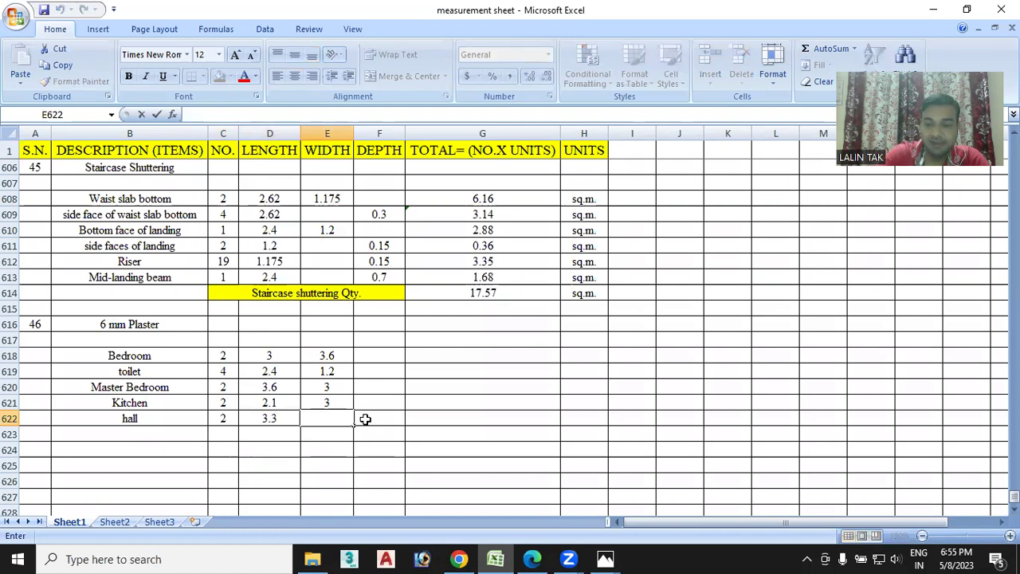
type("5.25")
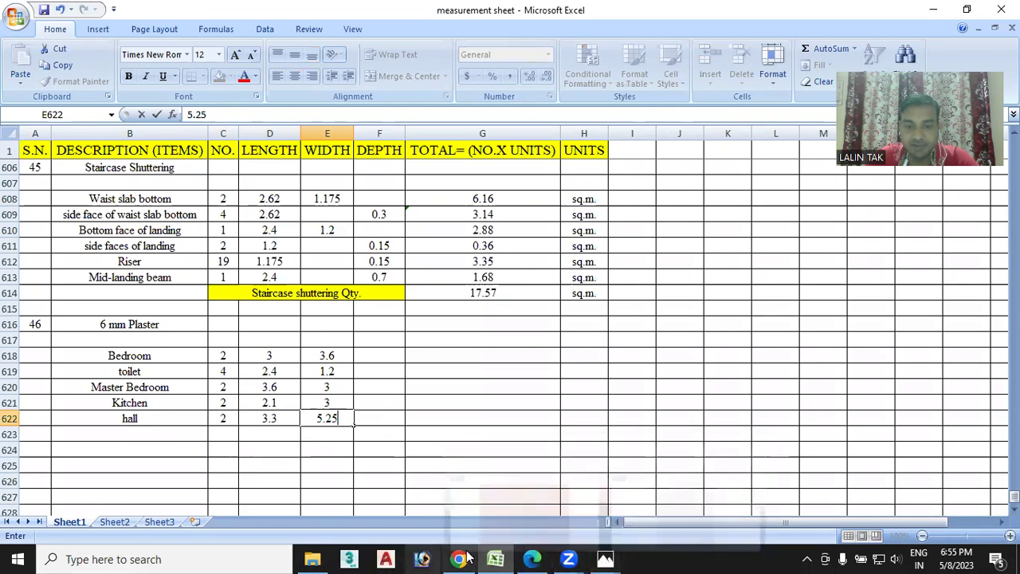
mouse_move(468, 557)
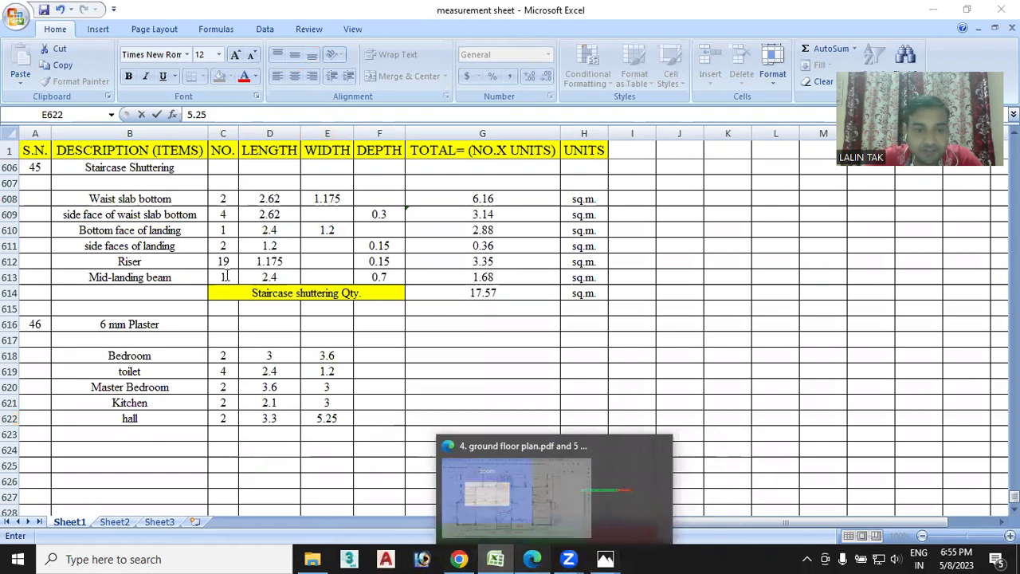
left_click(533, 556)
scroll(339, 364, "up", 2)
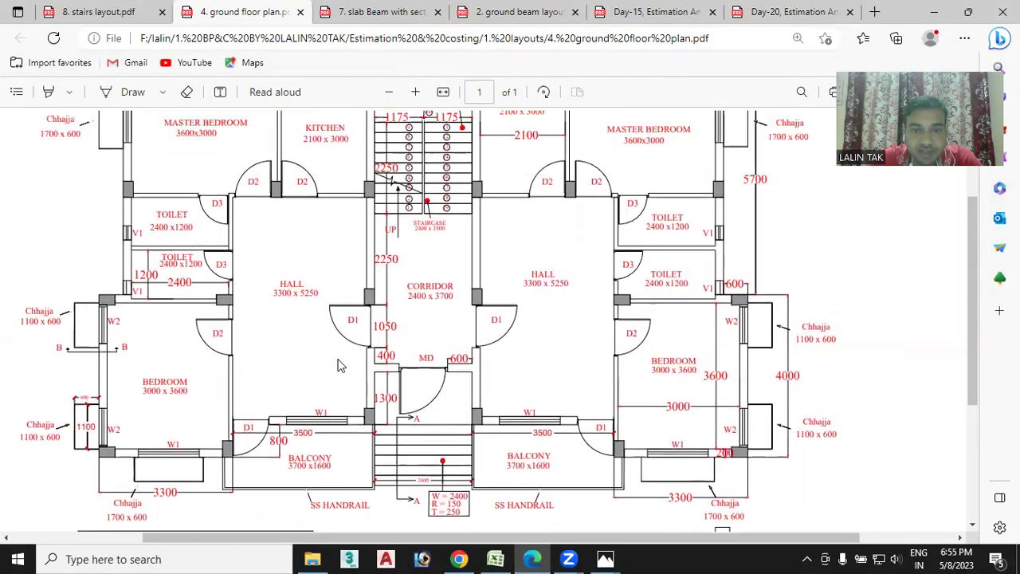
scroll(351, 335, "up", 1)
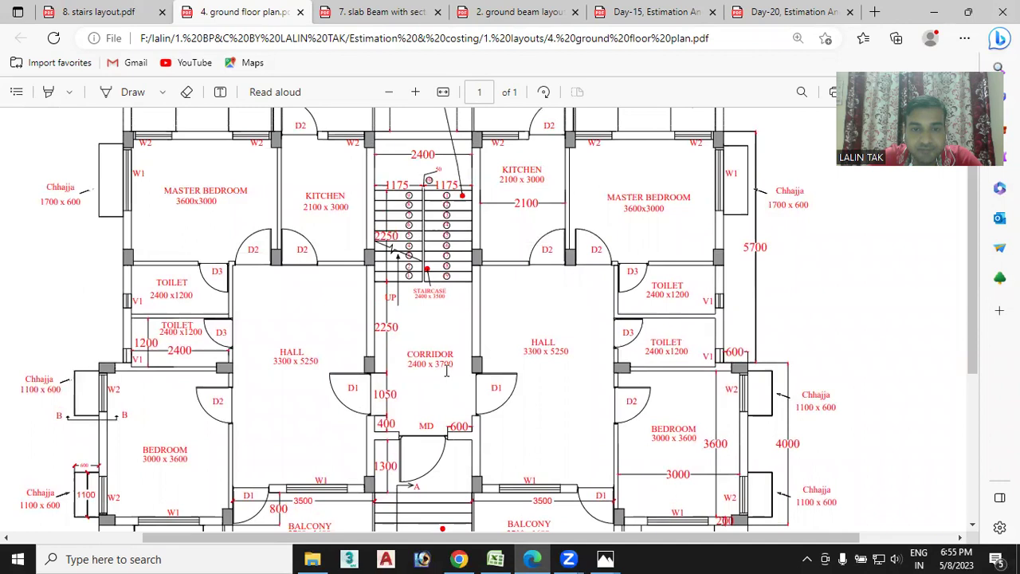
scroll(447, 370, "down", 1)
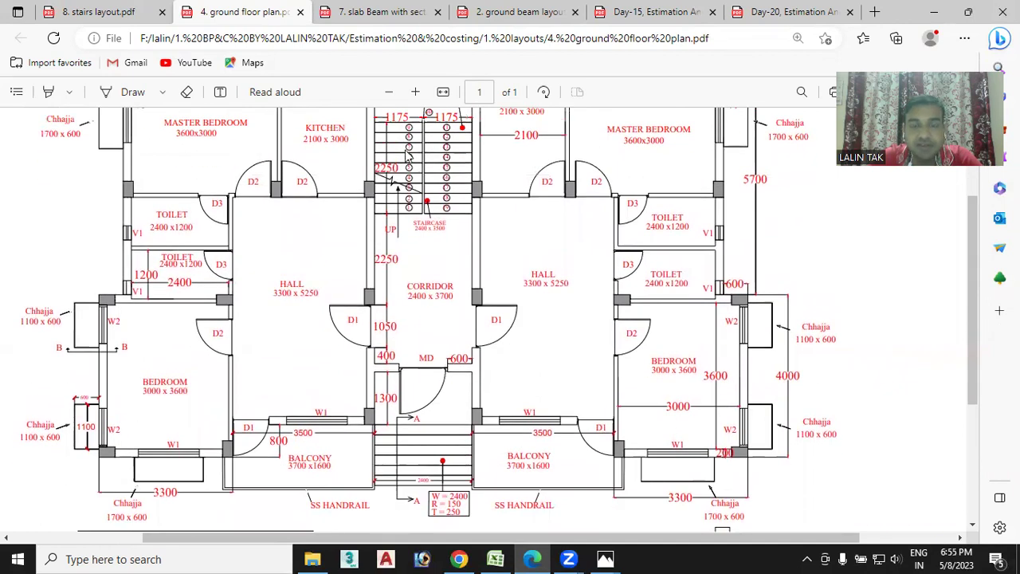
scroll(408, 156, "up", 1)
scroll(435, 267, "down", 2)
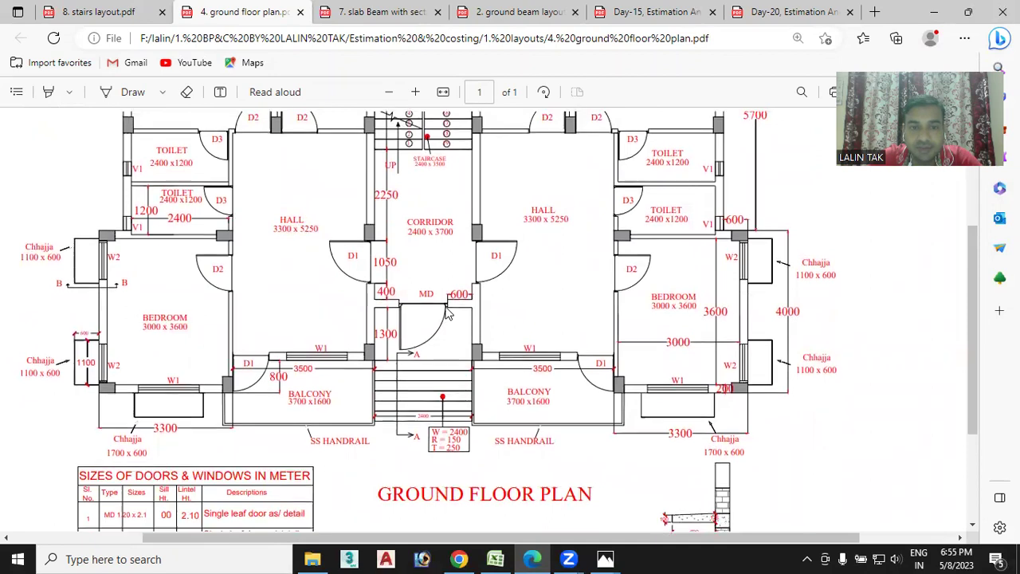
scroll(401, 301, "up", 1)
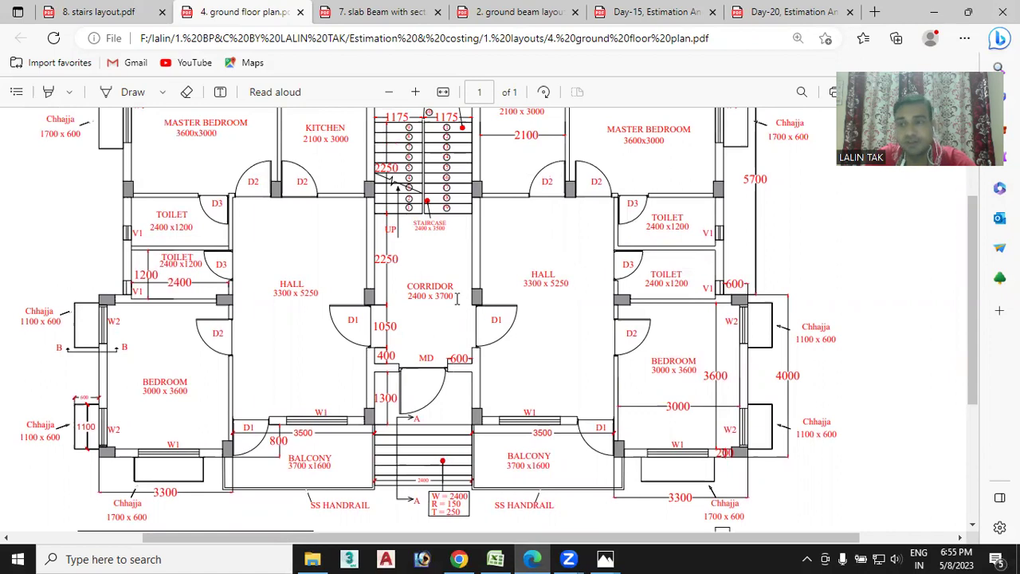
left_click(495, 558)
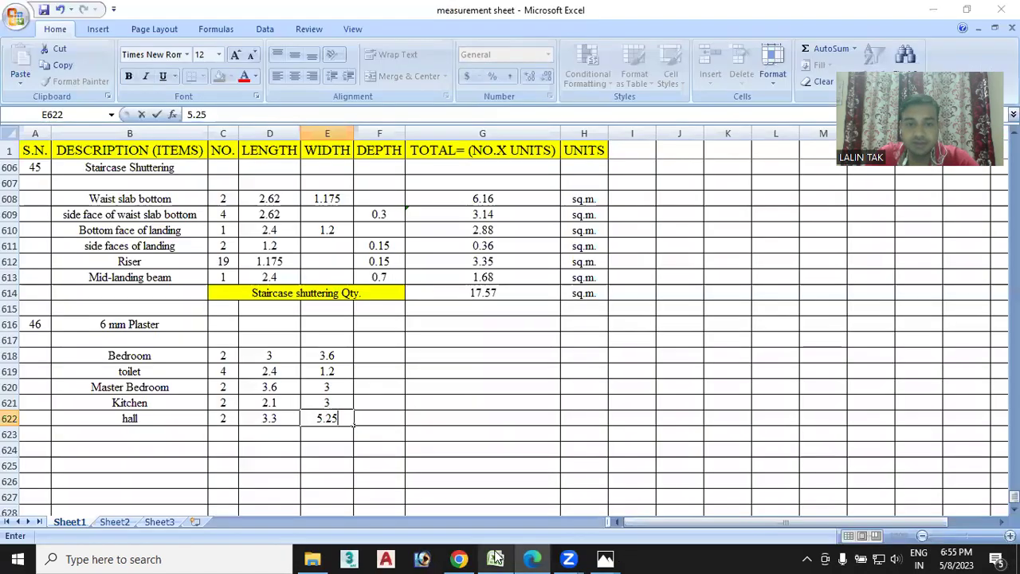
Add a Corridor row with NO. 1, length 2.4 and width 3.7
double_click(149, 438)
type("Corridor")
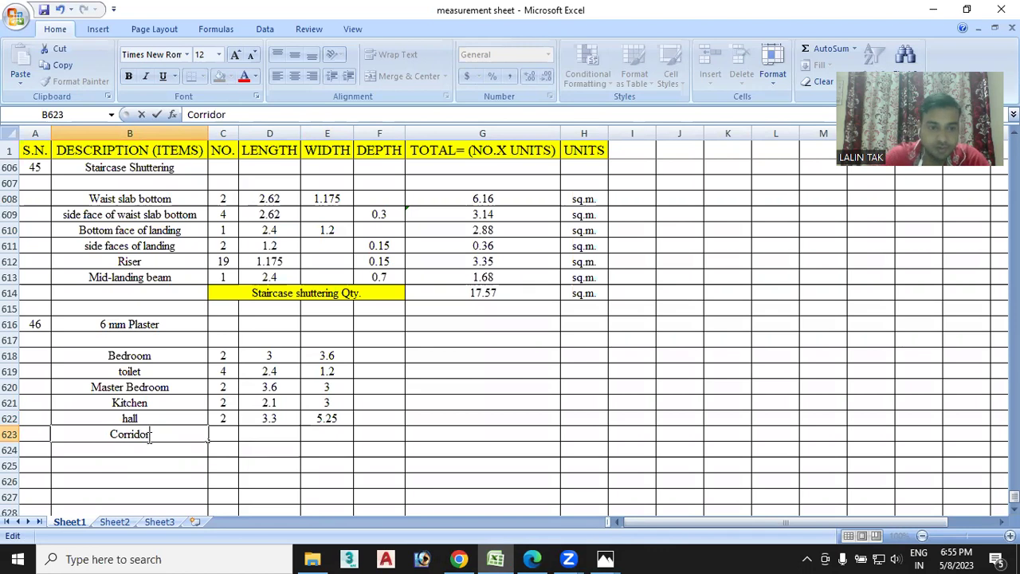
left_click(234, 435)
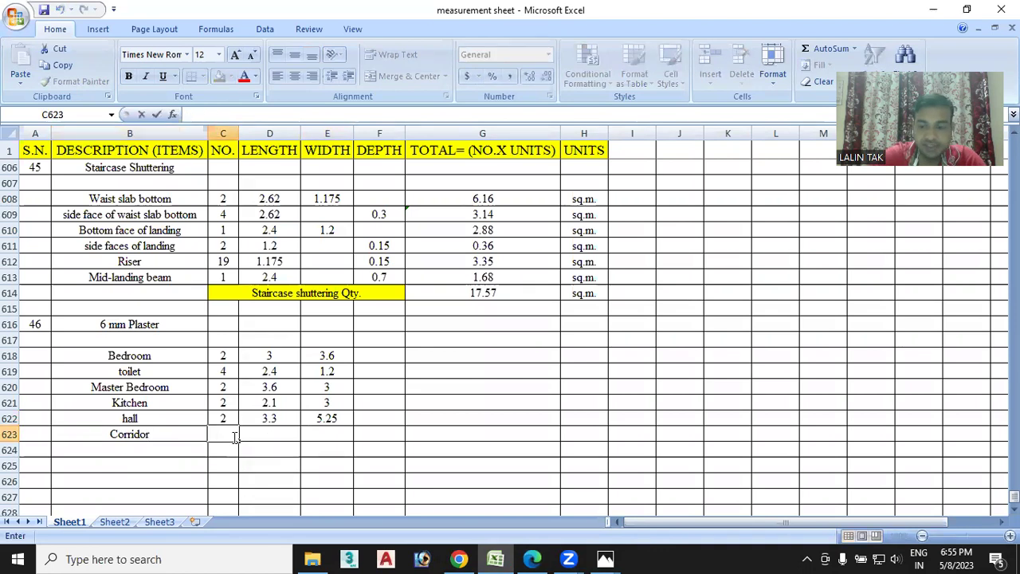
type("1")
left_click(262, 435)
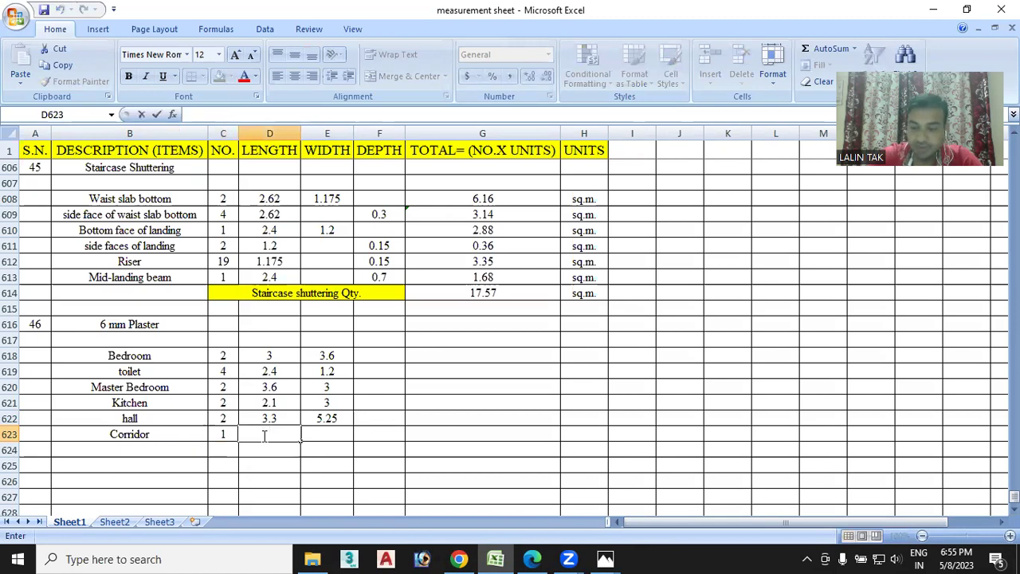
type("2.4")
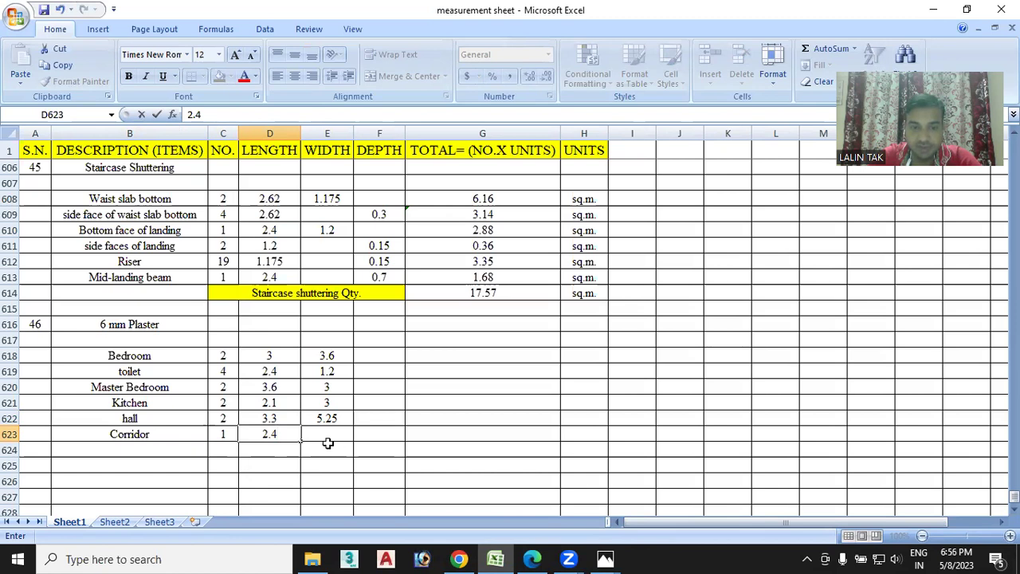
left_click(333, 433)
type("3.7")
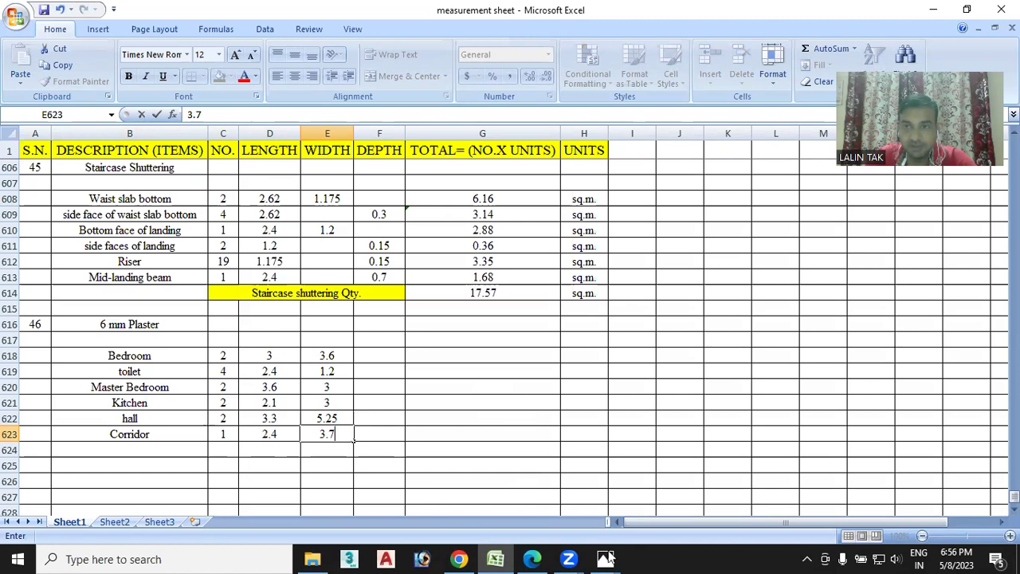
Zoom into the floor plan around the corridor, balconies and entrance, then return to Excel
key("alt+Tab")
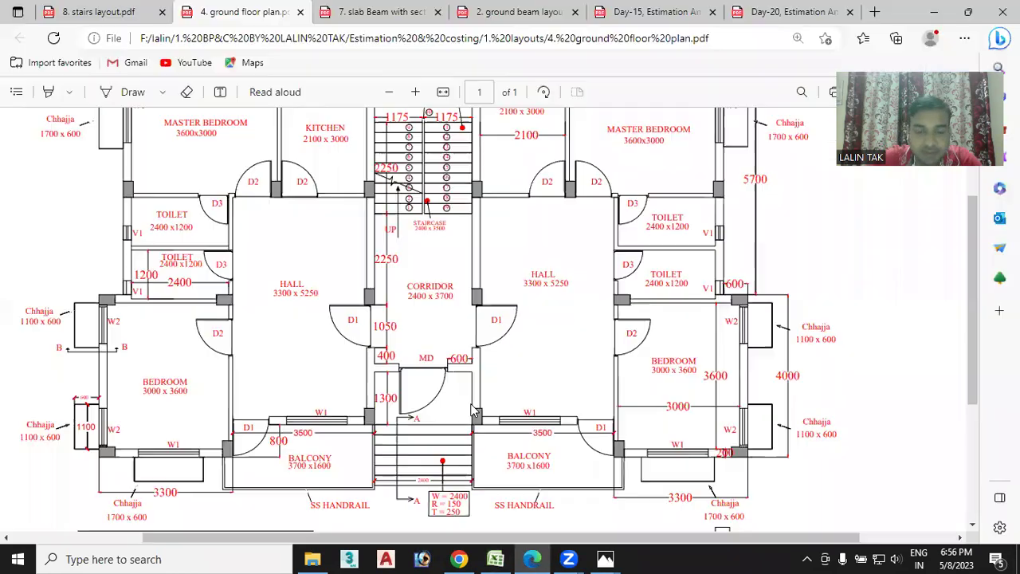
scroll(472, 410, "down", 3)
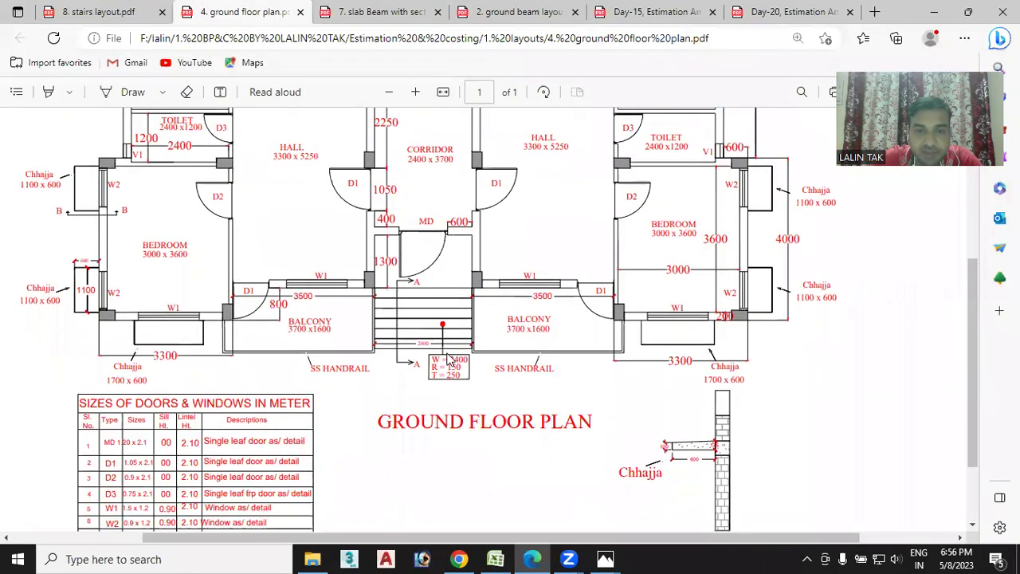
left_click(415, 92)
left_click(415, 91)
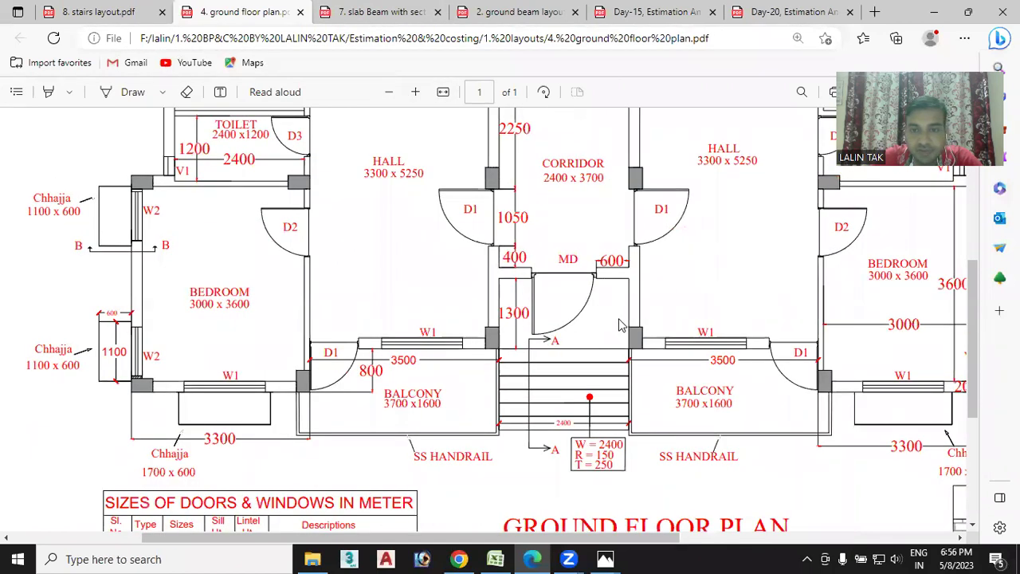
key("ctrl+minus")
key("ctrl+equal")
scroll(604, 365, "up", 2)
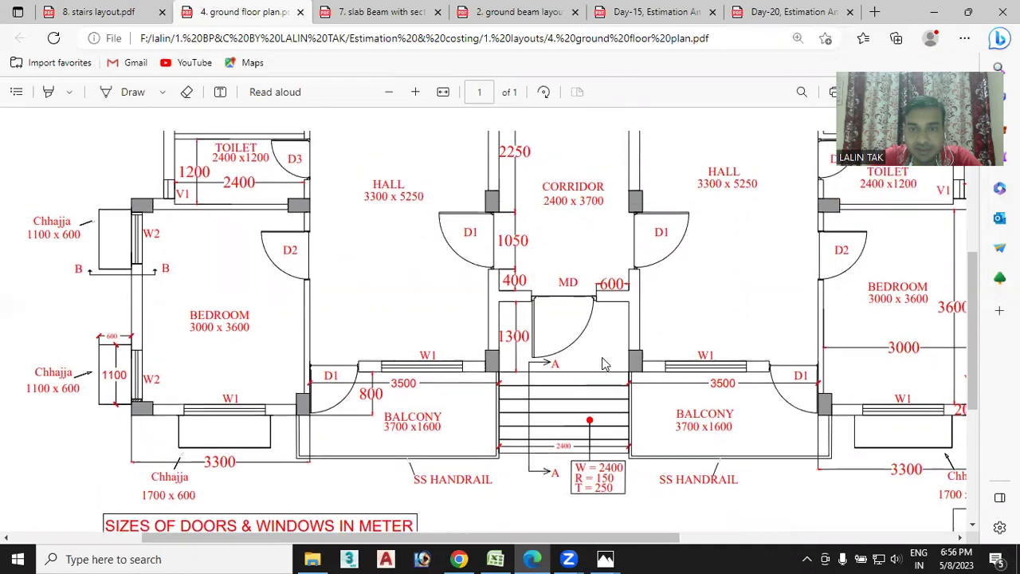
scroll(603, 364, "up", 2)
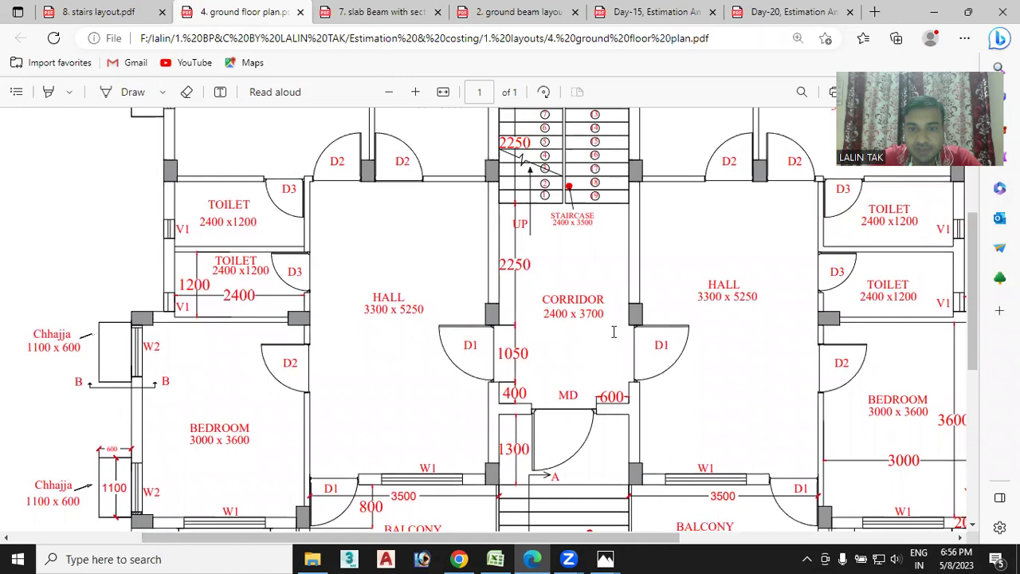
scroll(612, 335, "down", 3)
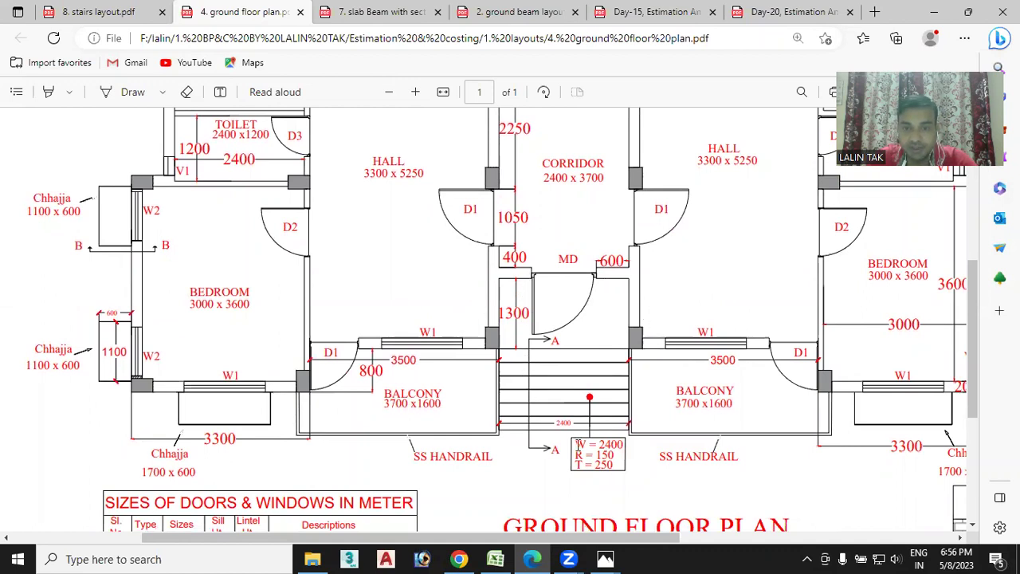
left_click(495, 559)
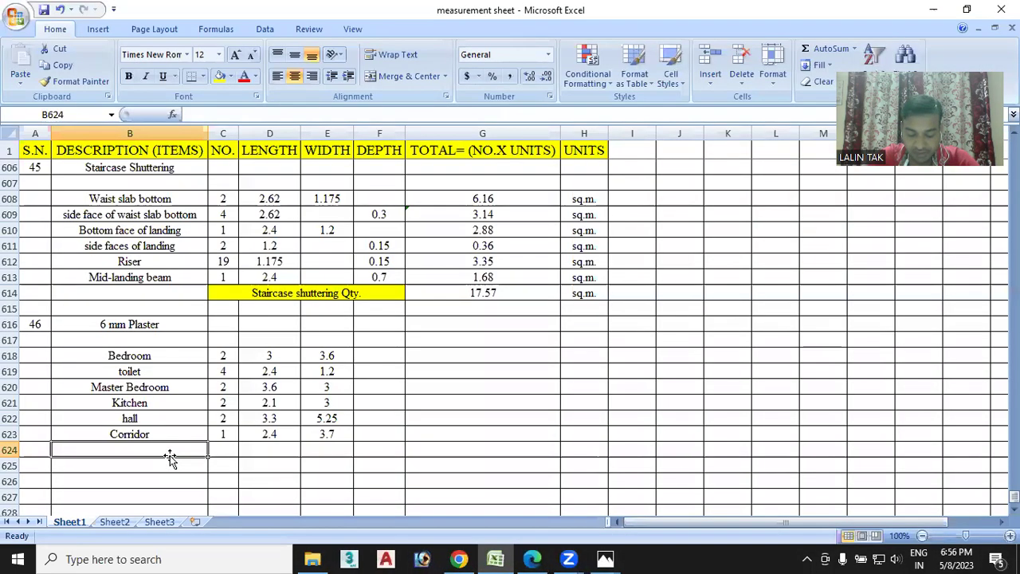
Start an 'Entrance passage' row with NO. 1 and length 2.4
double_click(169, 450)
type("En")
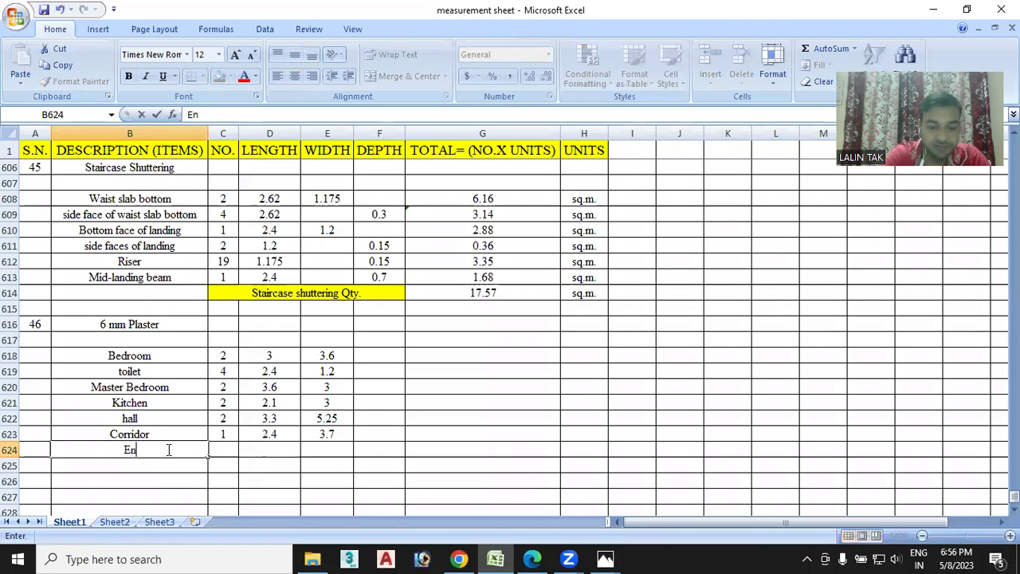
type("trance passagr")
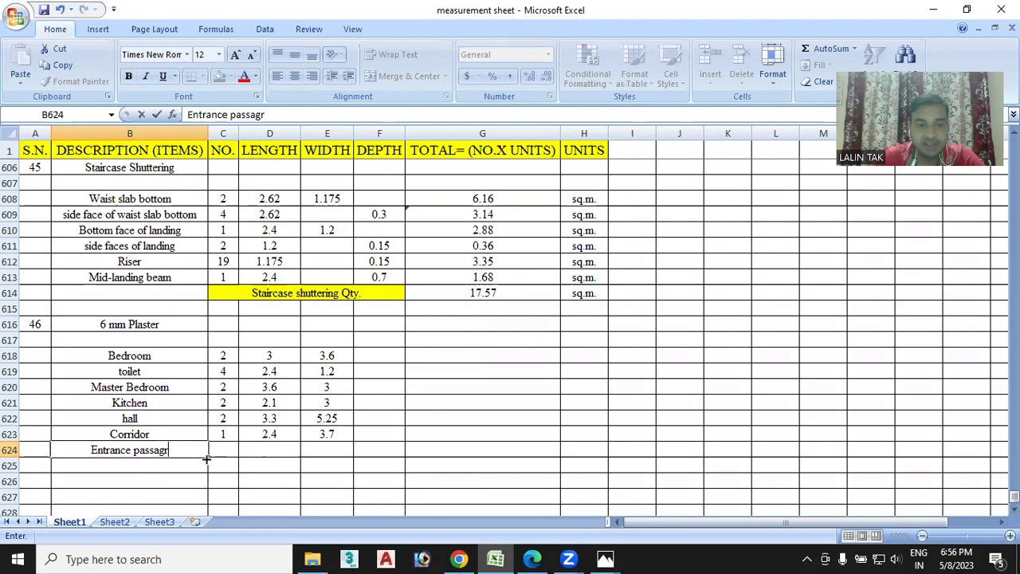
key("BackSpace")
type("e")
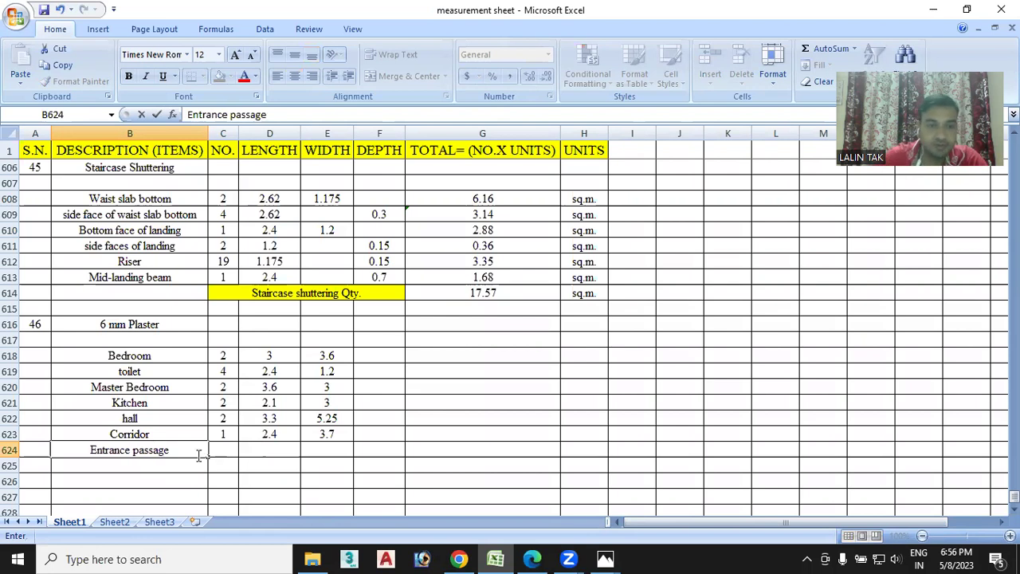
left_click(219, 448)
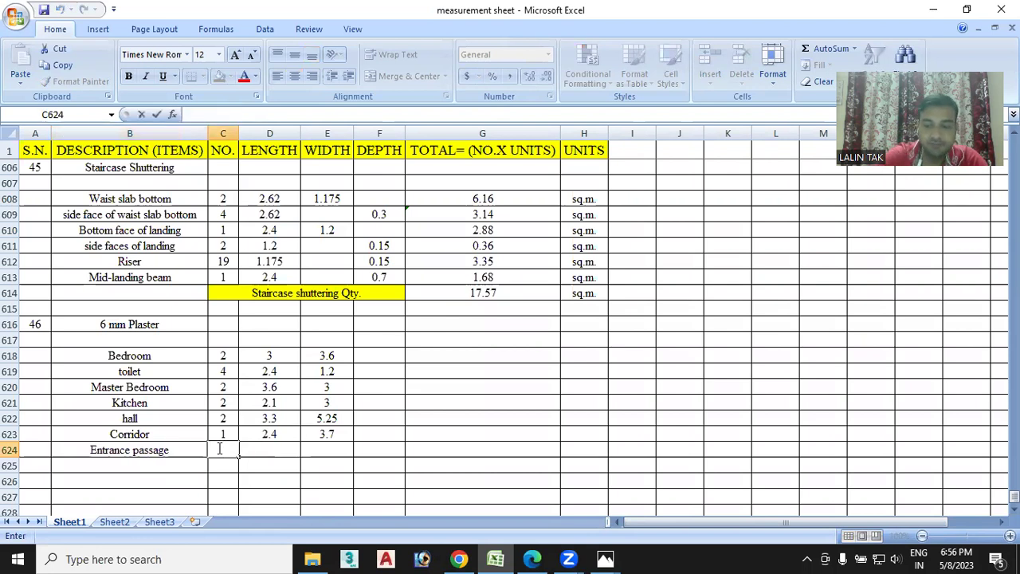
type("1")
double_click(274, 449)
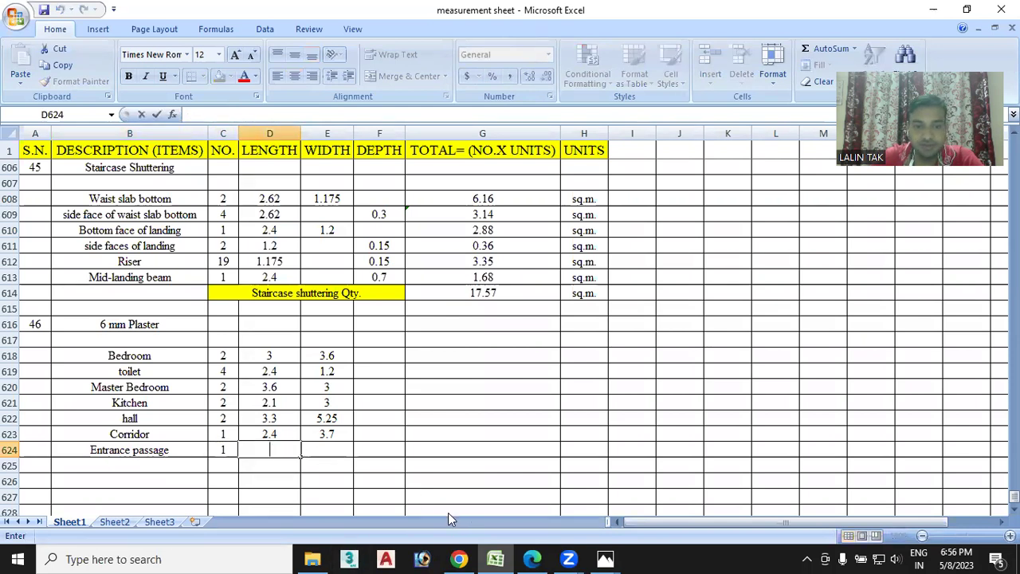
type("2.4")
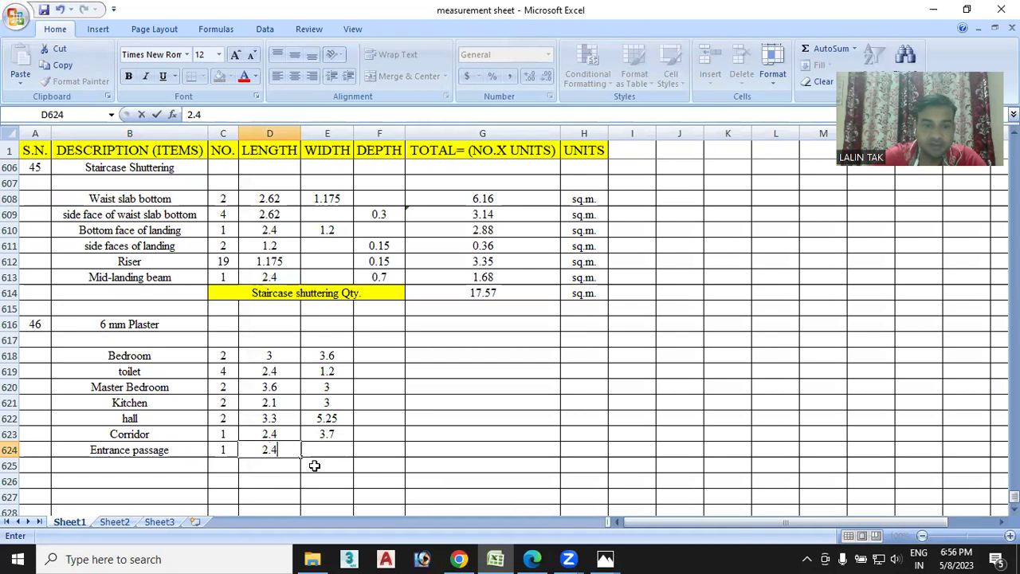
double_click(328, 447)
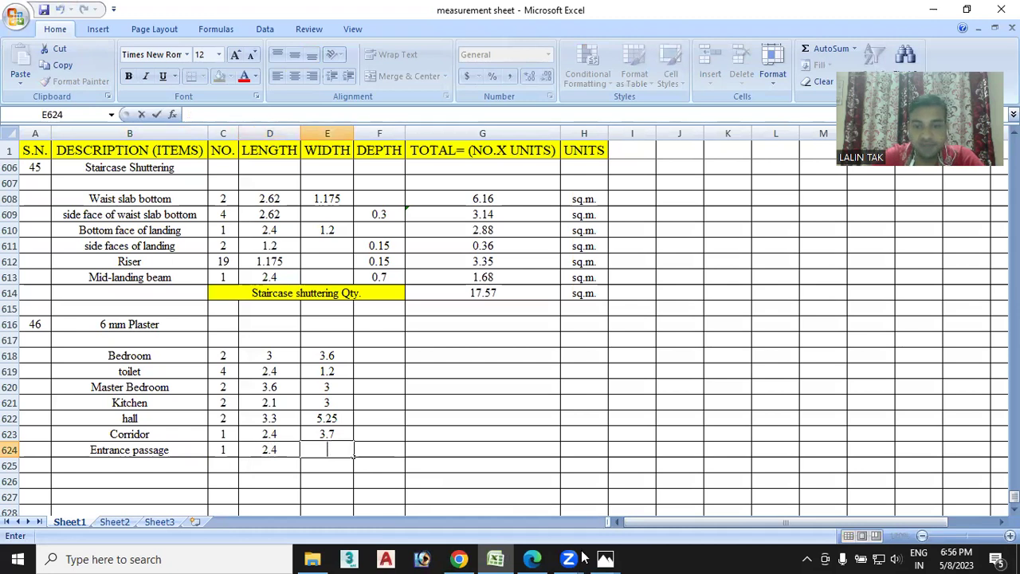
Look up the entrance passage width on the floor plan PDF
left_click(523, 555)
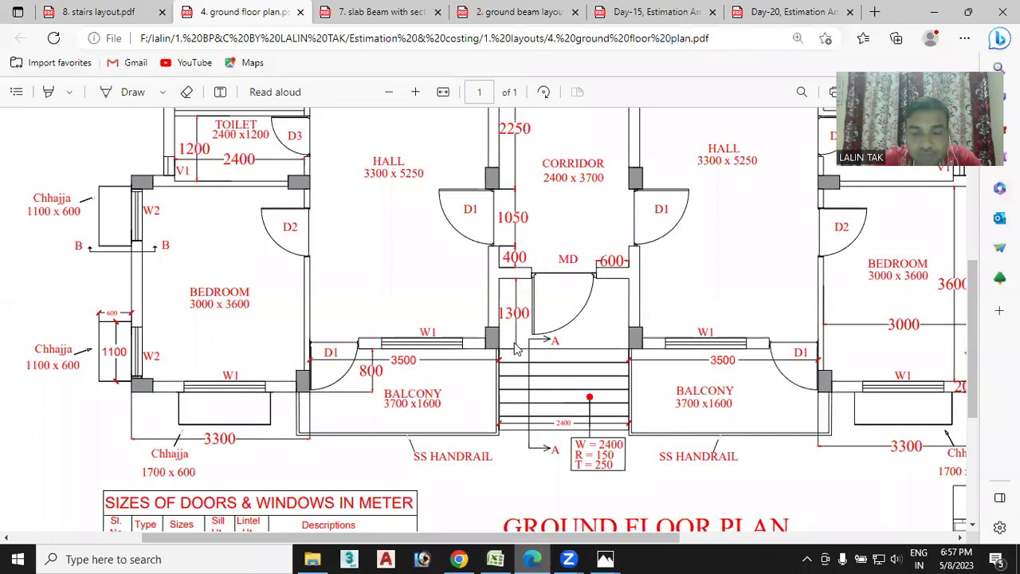
mouse_move(495, 558)
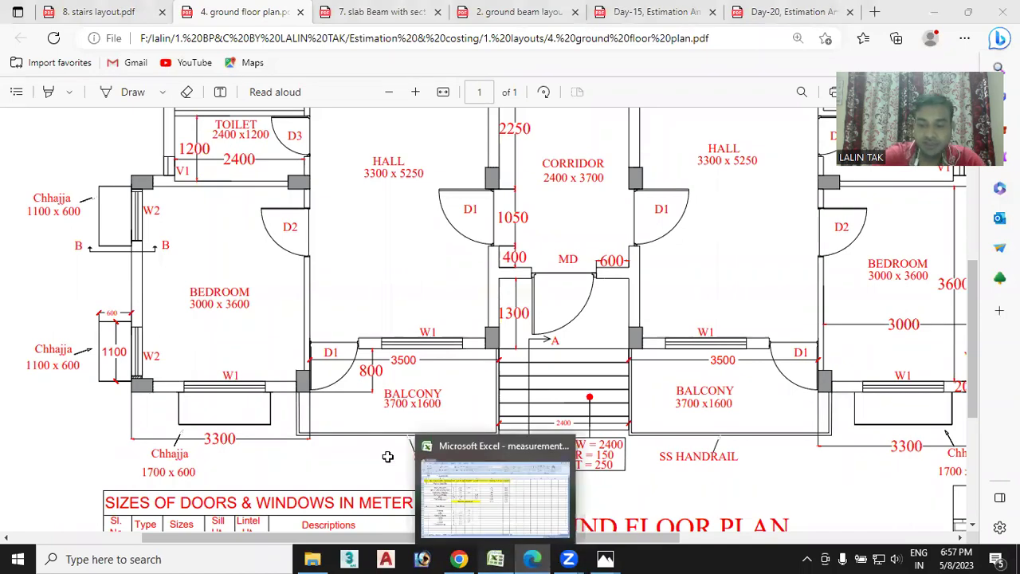
key("alt+Tab")
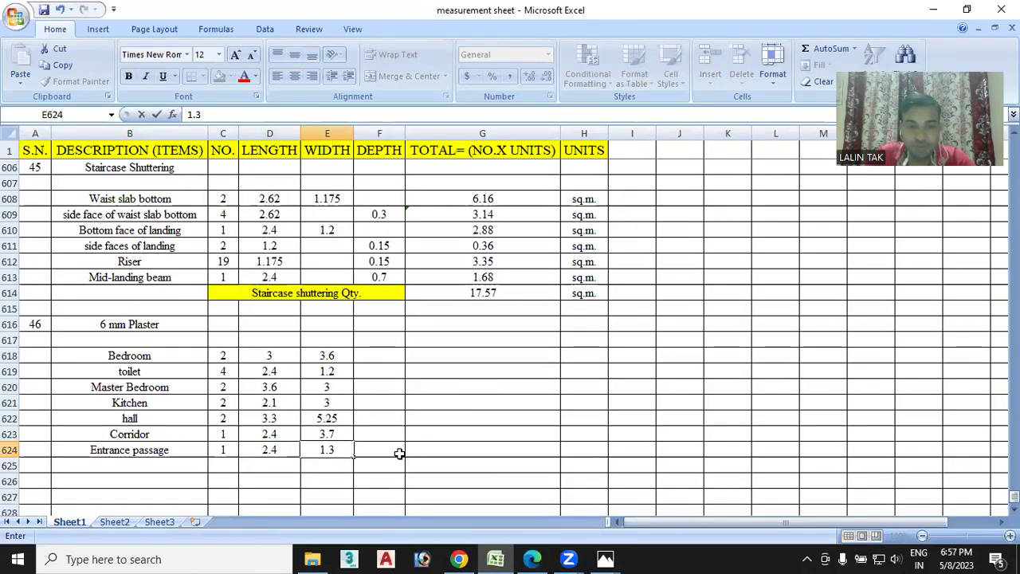
scroll(456, 415, "down", 1)
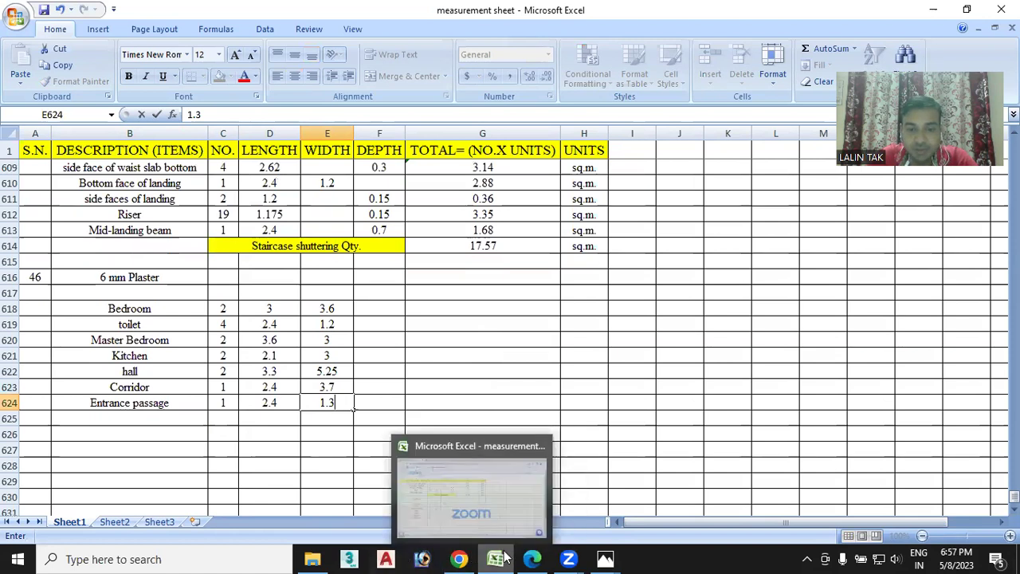
left_click(535, 557)
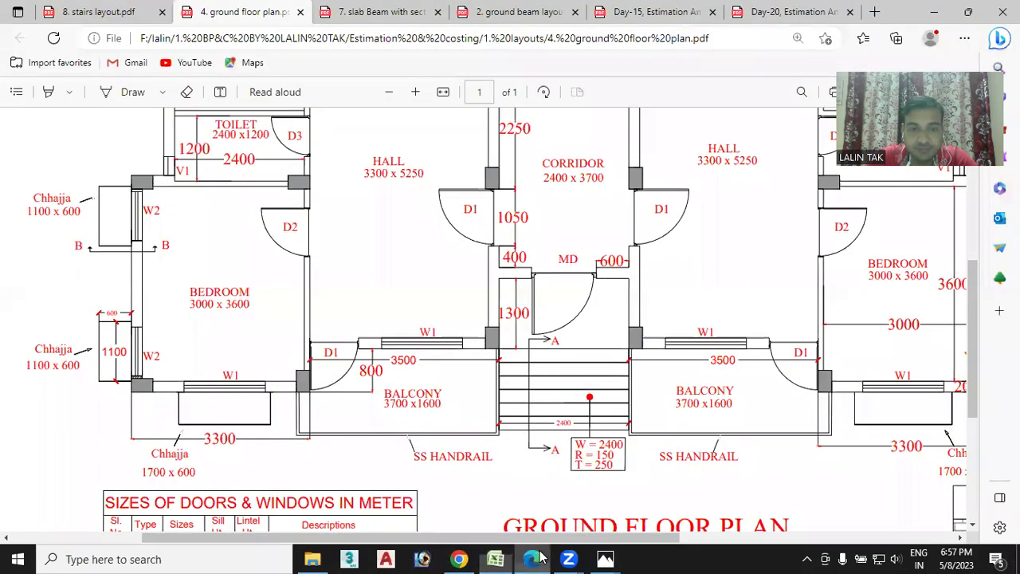
Zoom out and scroll the floor plan to review room sizes, then return to Excel
left_click(390, 97)
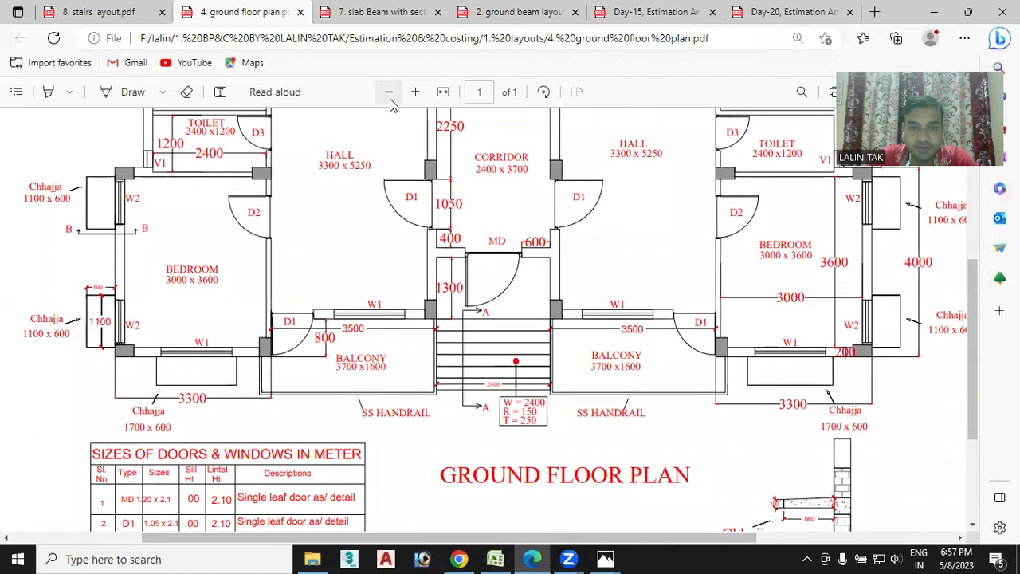
left_click(390, 102)
scroll(430, 203, "up", 3)
scroll(420, 219, "up", 2)
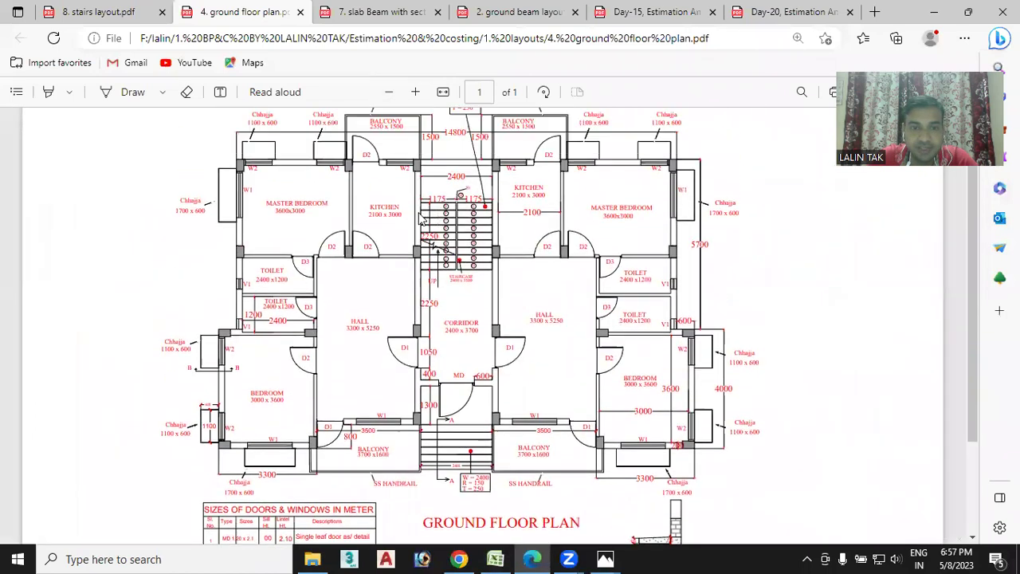
scroll(287, 374, "up", 2)
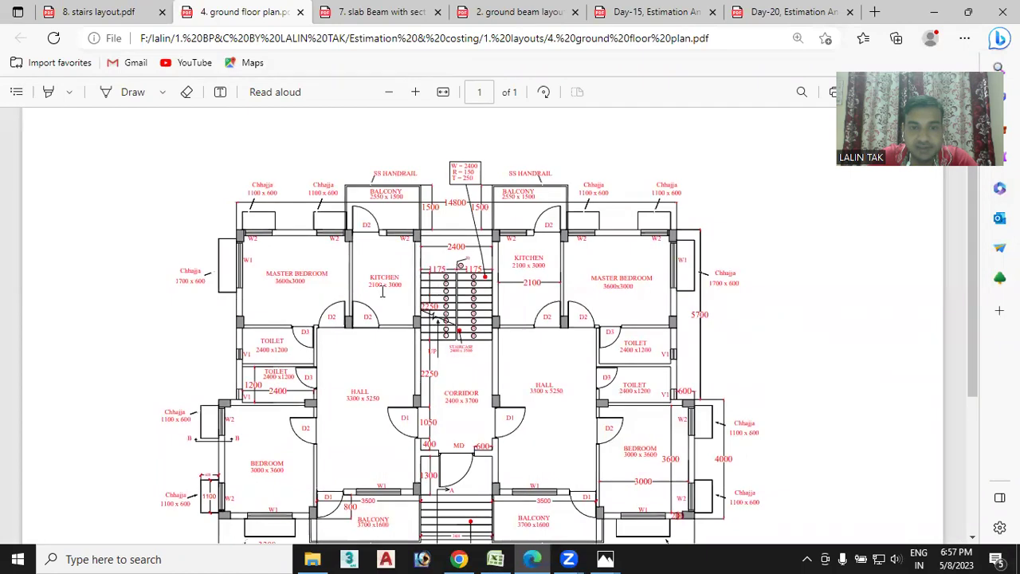
scroll(448, 471, "down", 2)
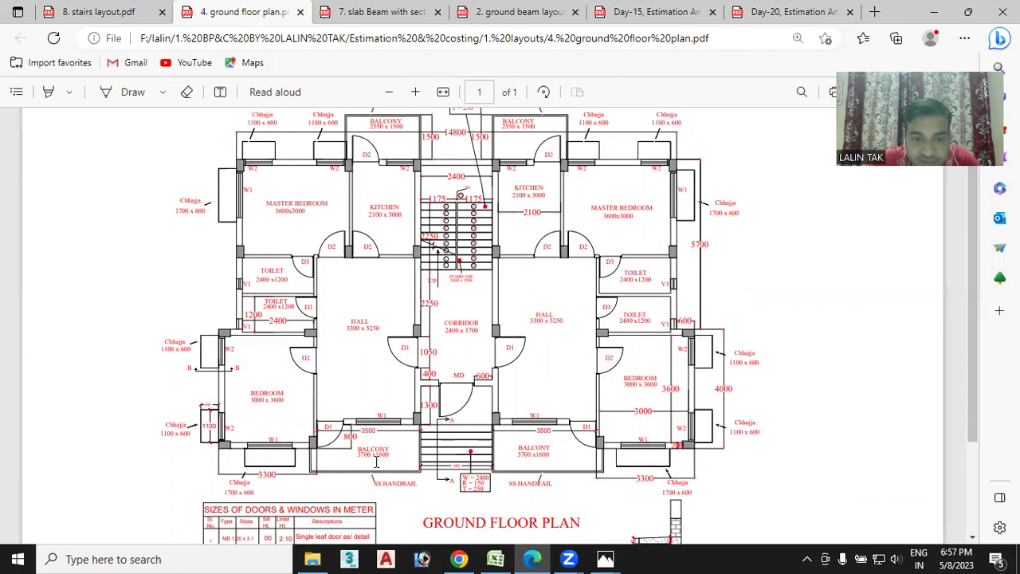
scroll(416, 416, "up", 2)
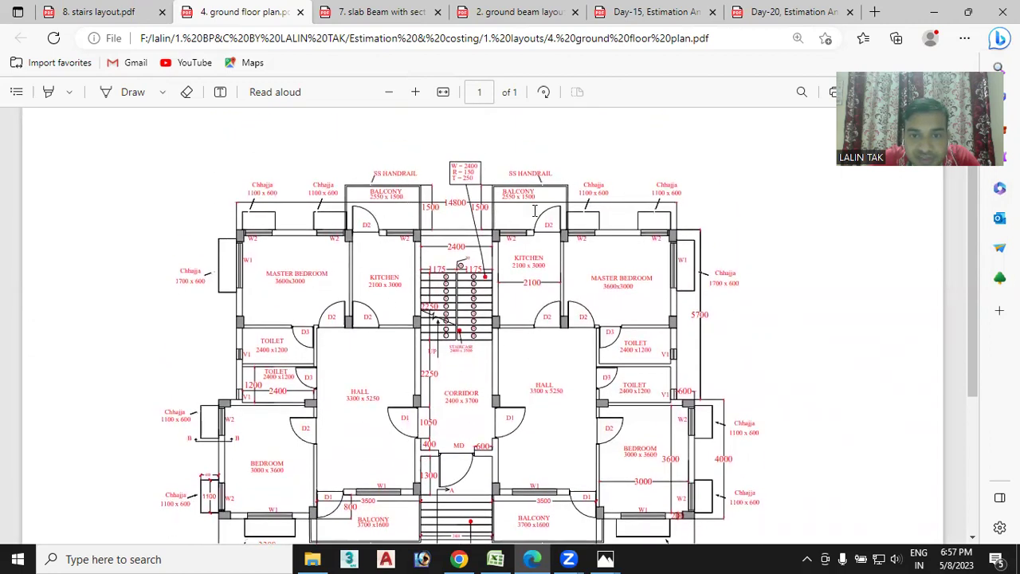
scroll(527, 212, "down", 4)
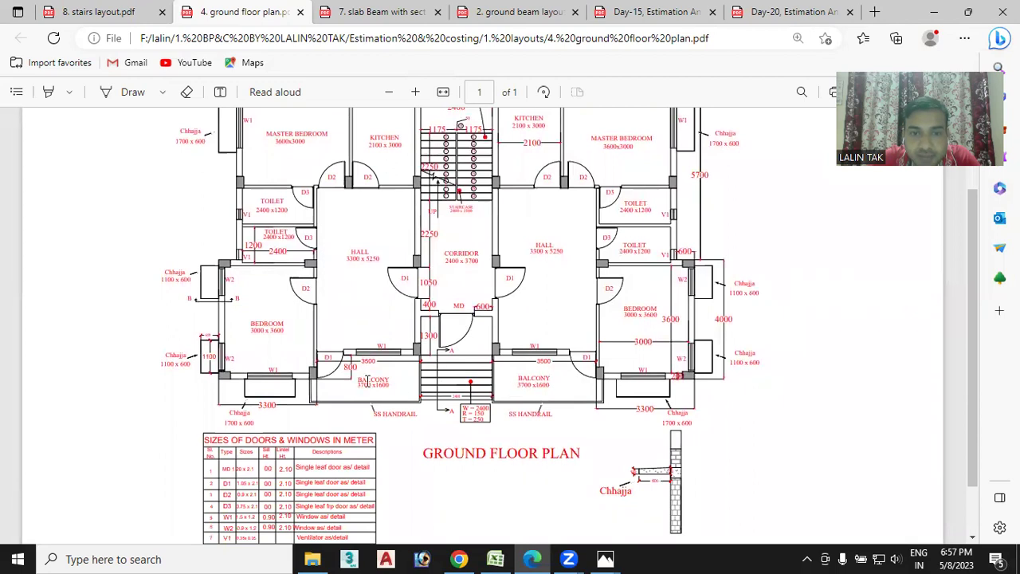
scroll(488, 388, "up", 4)
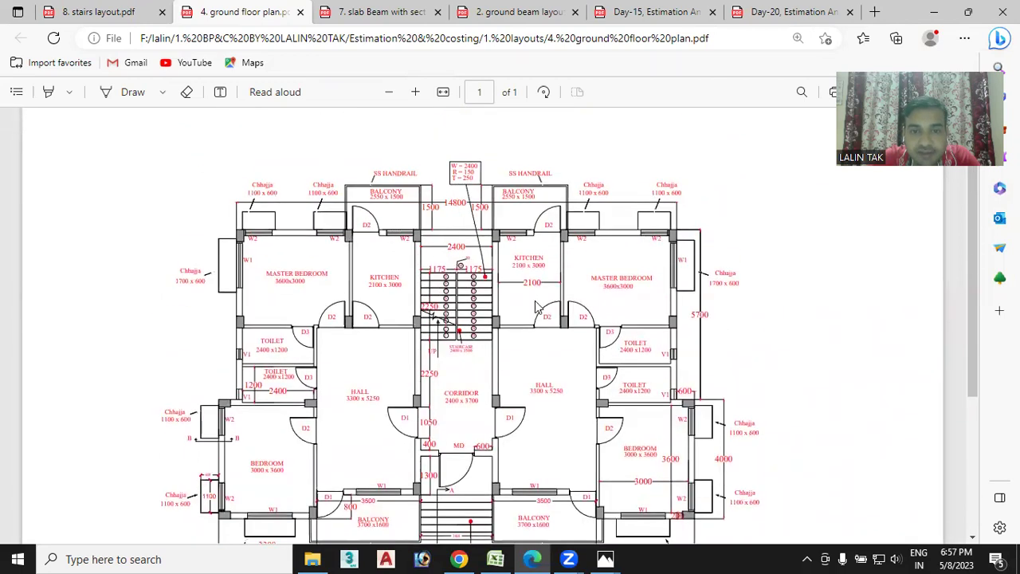
scroll(536, 306, "down", 4)
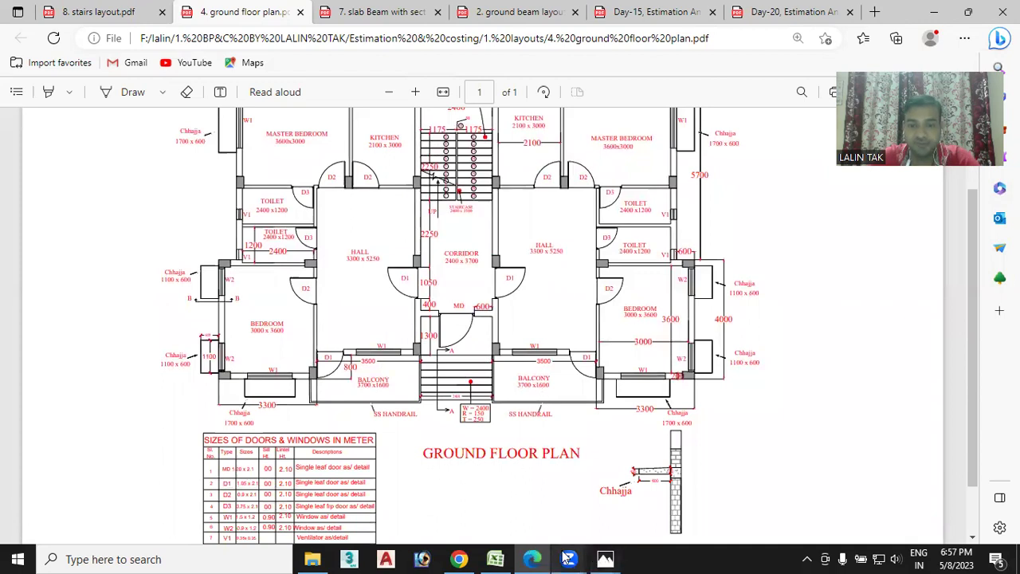
left_click(495, 558)
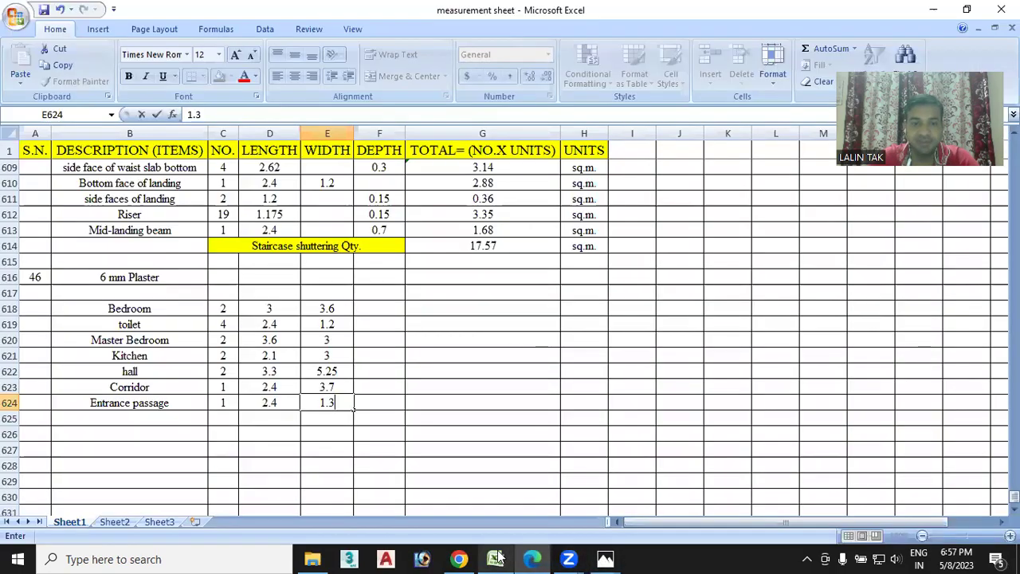
Add 'Balcony front' and 'Balcony Rear' rows, giving Balcony front count 2
left_click(153, 417)
type("Balc")
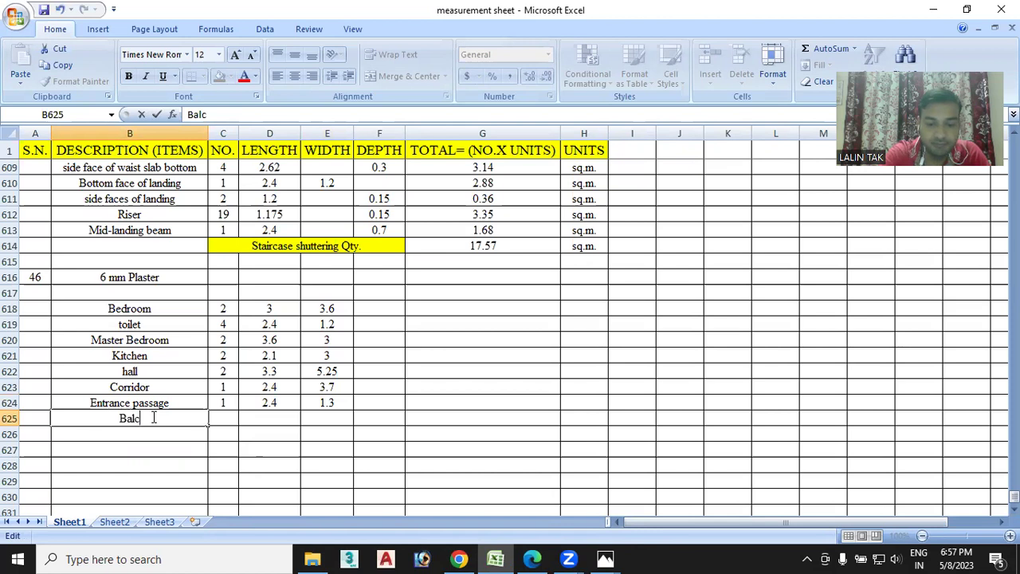
type("ony")
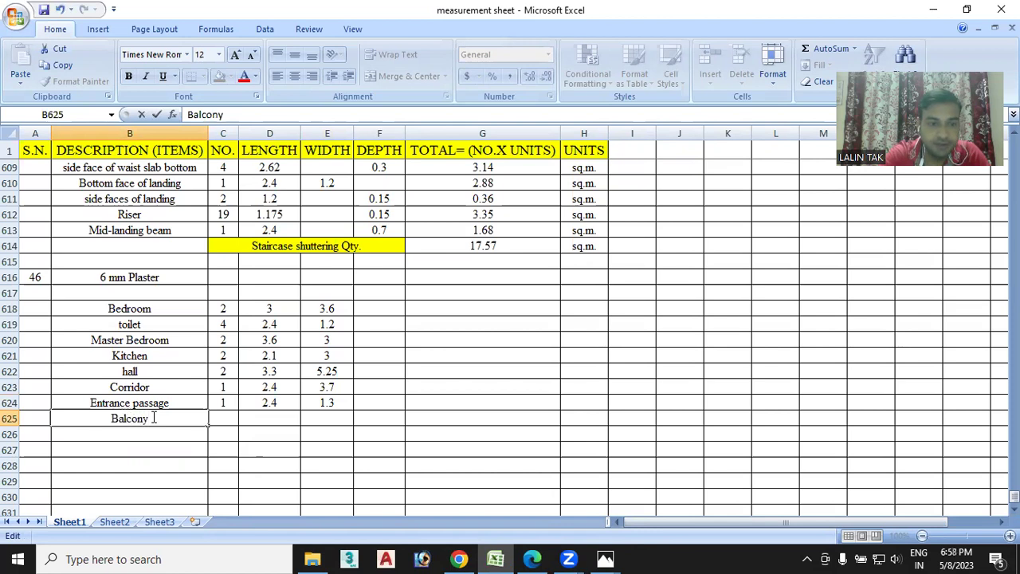
type(" front")
key("Return")
type("Balcony ")
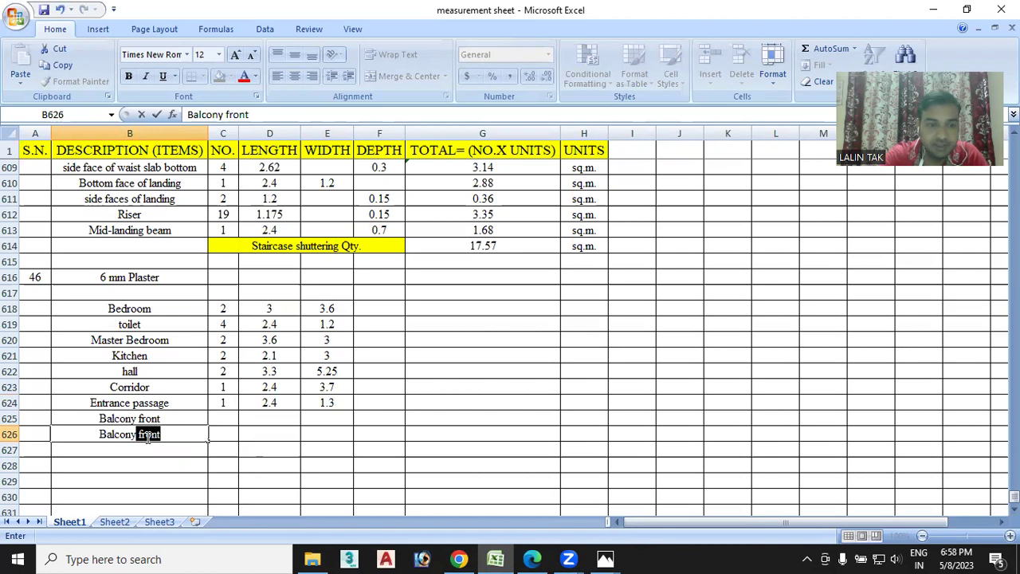
type("Rear")
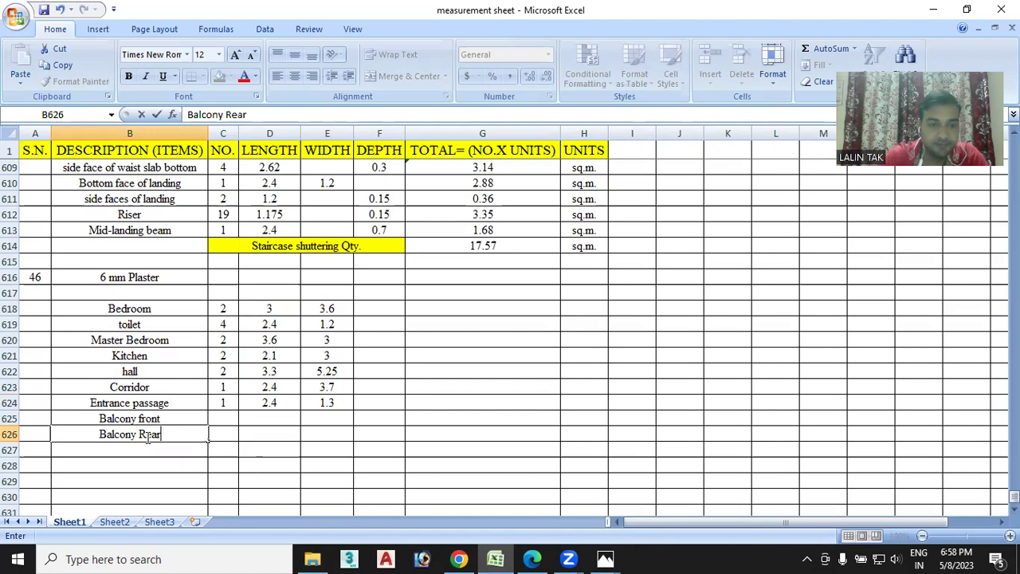
left_click(221, 415)
type("2")
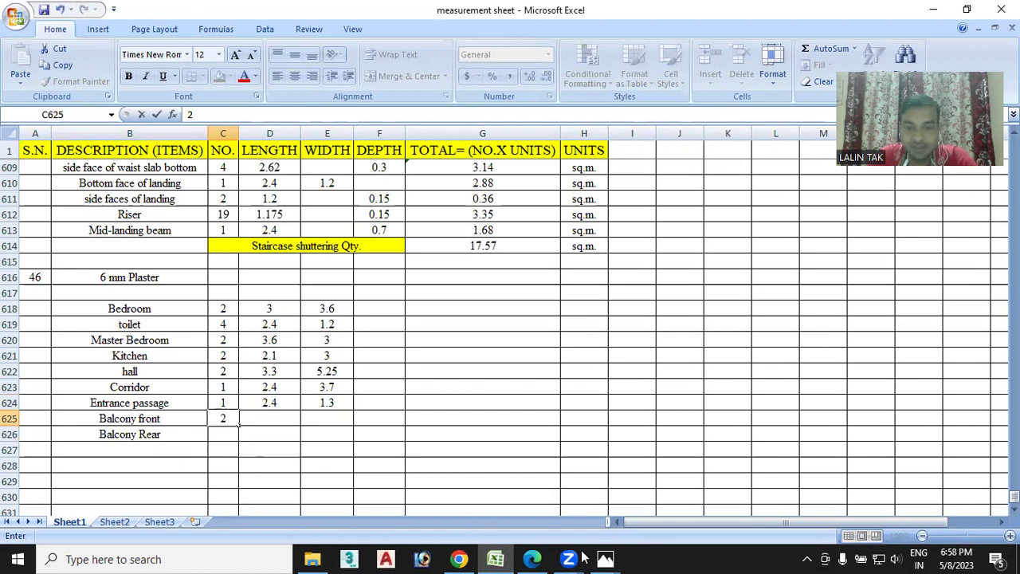
Enter Balcony front's length 3.7 and width 1.6, checking the balconies on the plan
left_click(532, 557)
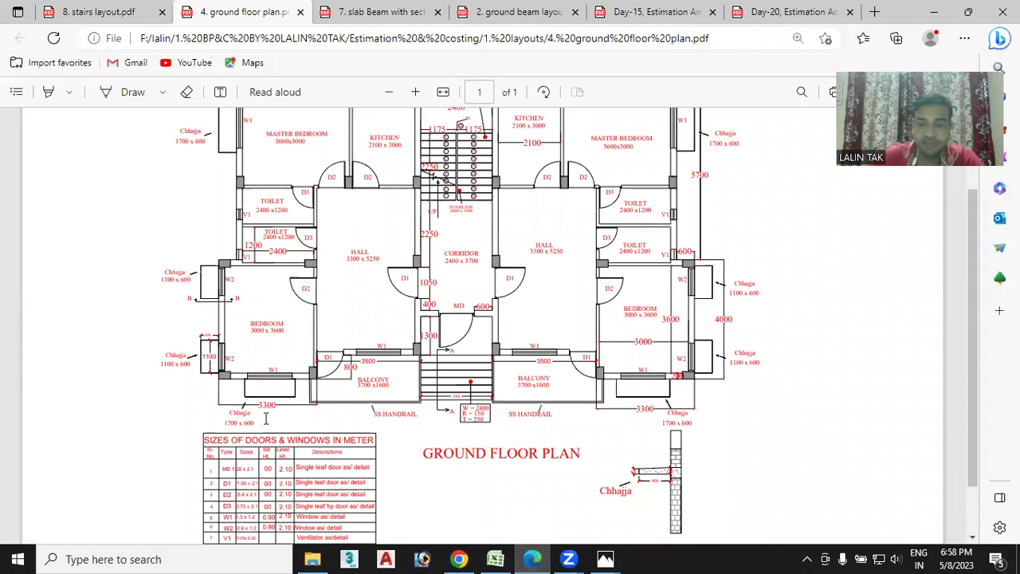
key("alt+Tab")
type("3.7")
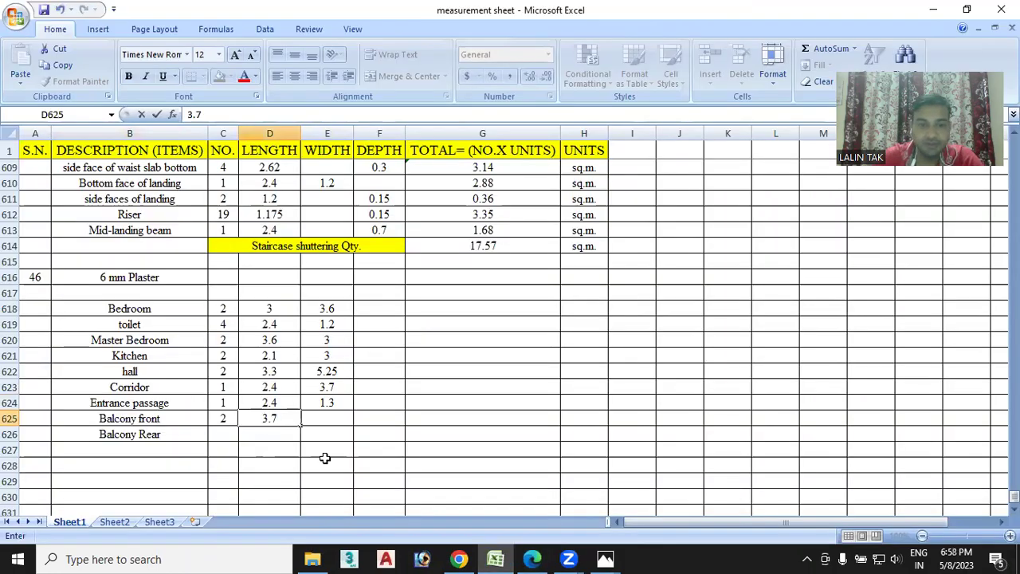
left_click(336, 419)
type("6")
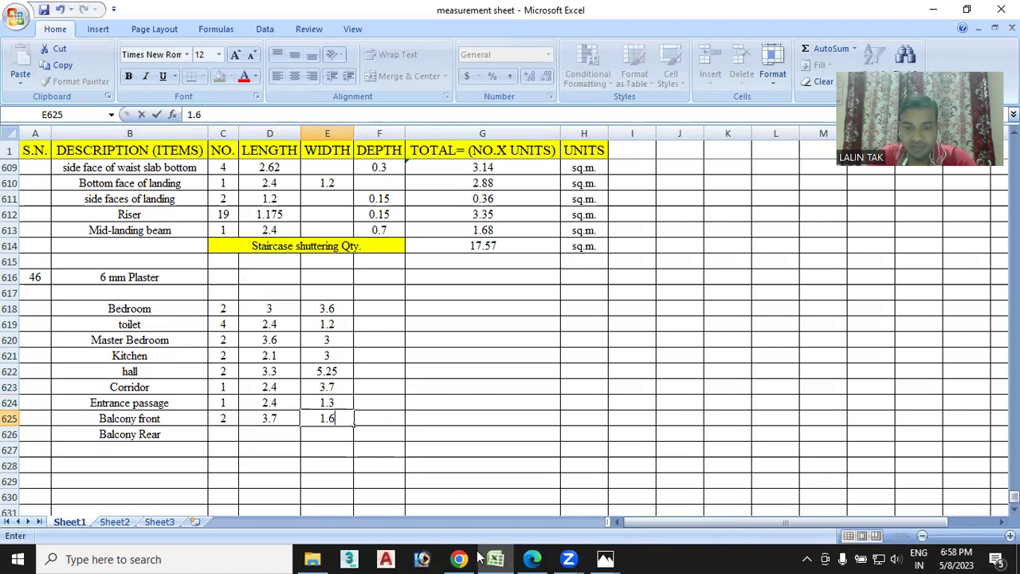
left_click(536, 557)
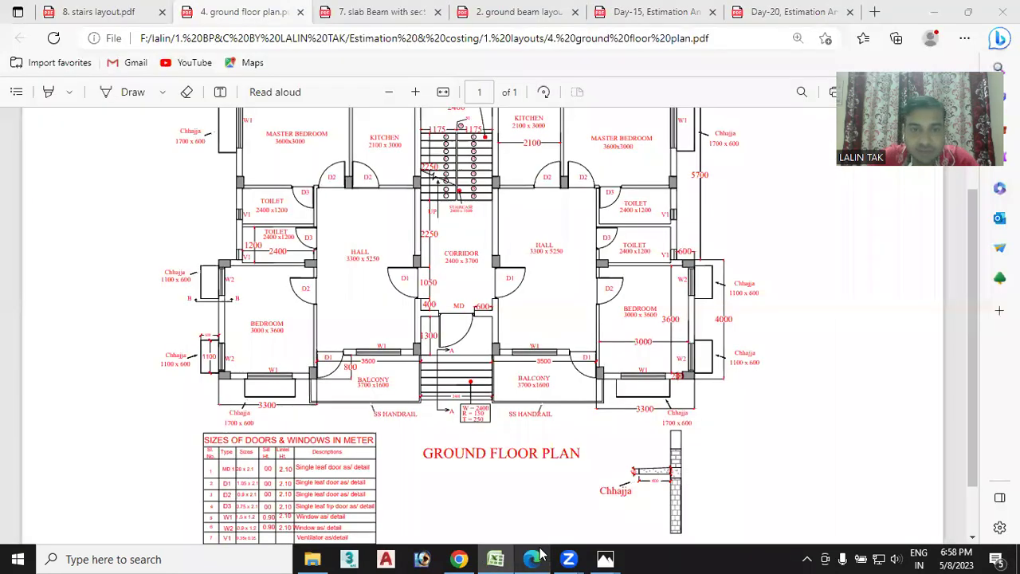
left_click(414, 92)
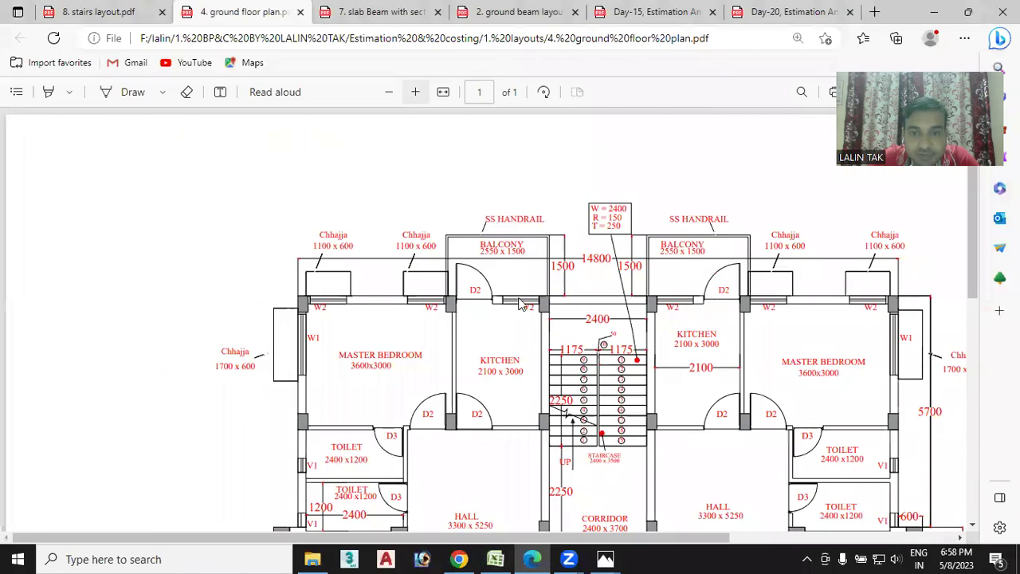
key("ctrl+equal")
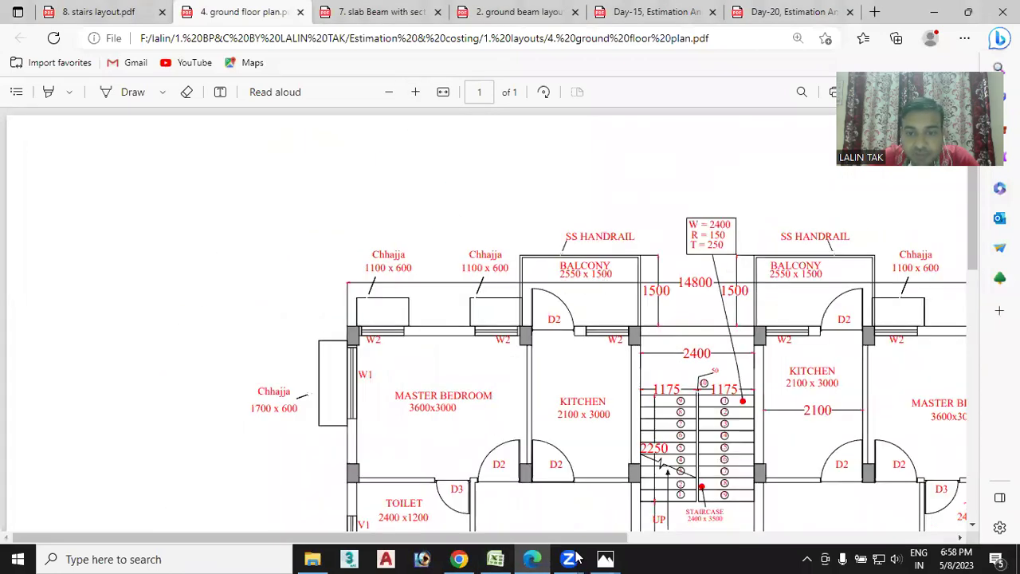
left_click(495, 559)
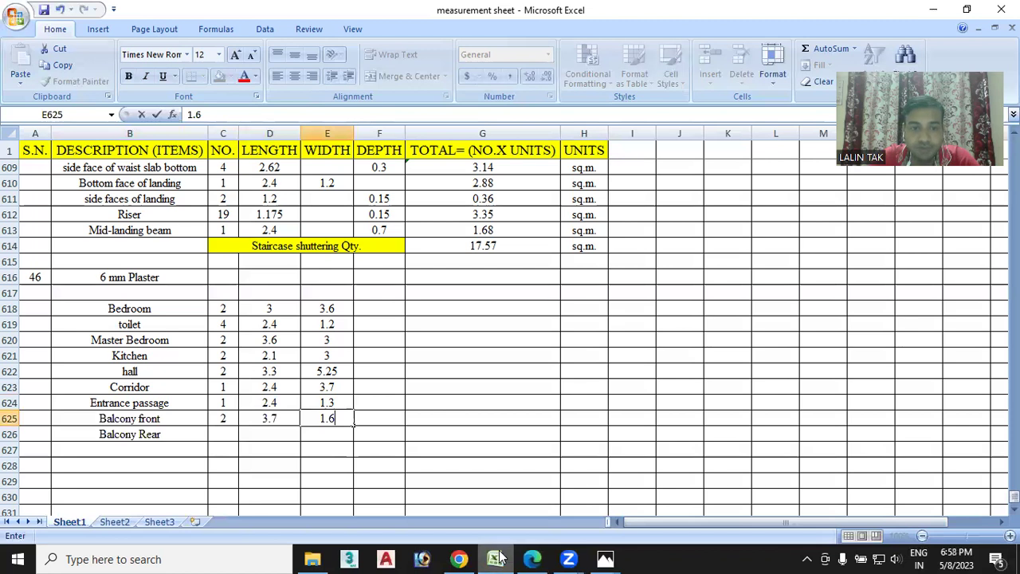
Give Balcony Rear length 2.55, width 1.5 and count 2
left_click(272, 432)
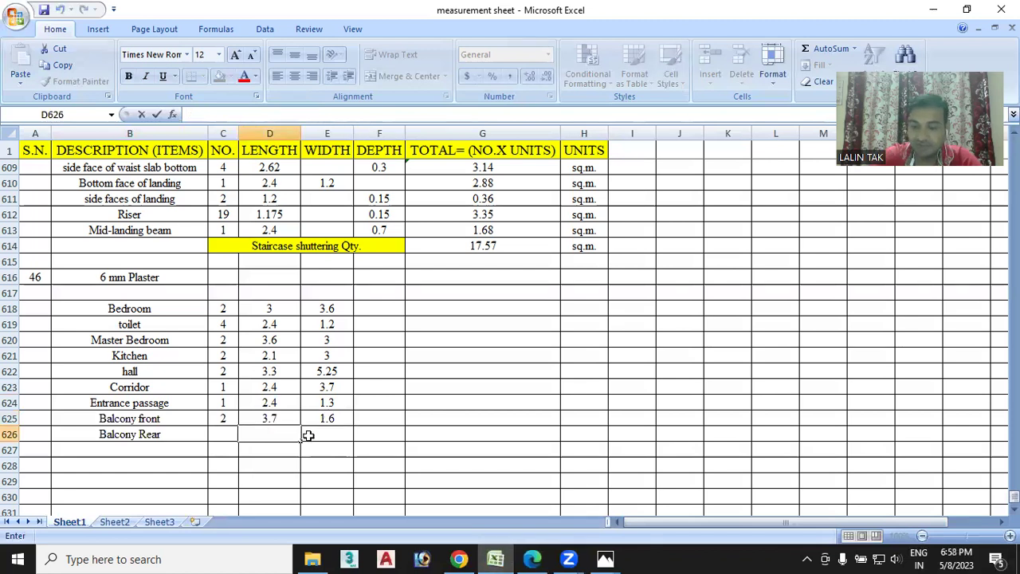
type("2.55")
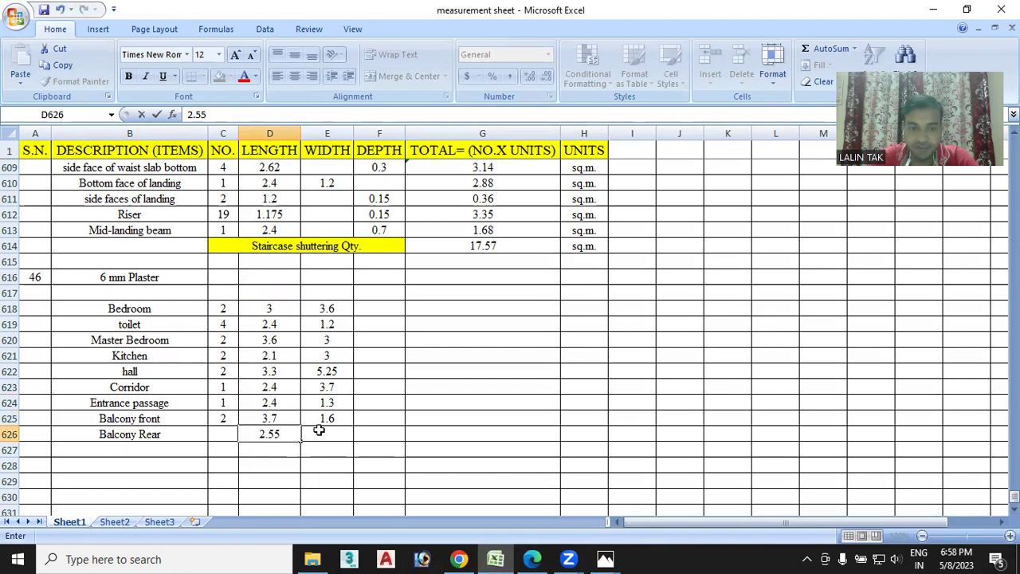
left_click(320, 432)
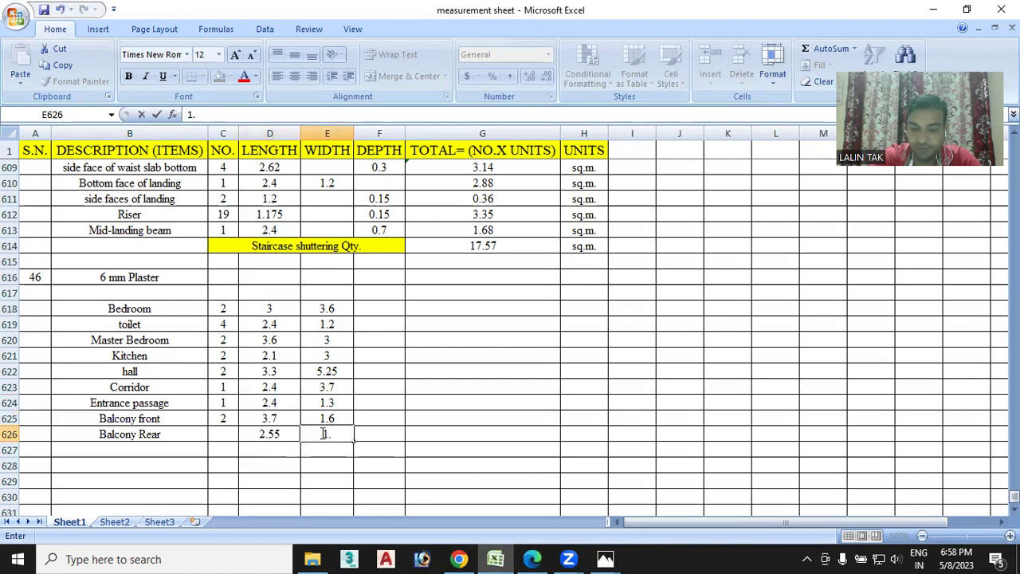
type("5")
double_click(224, 434)
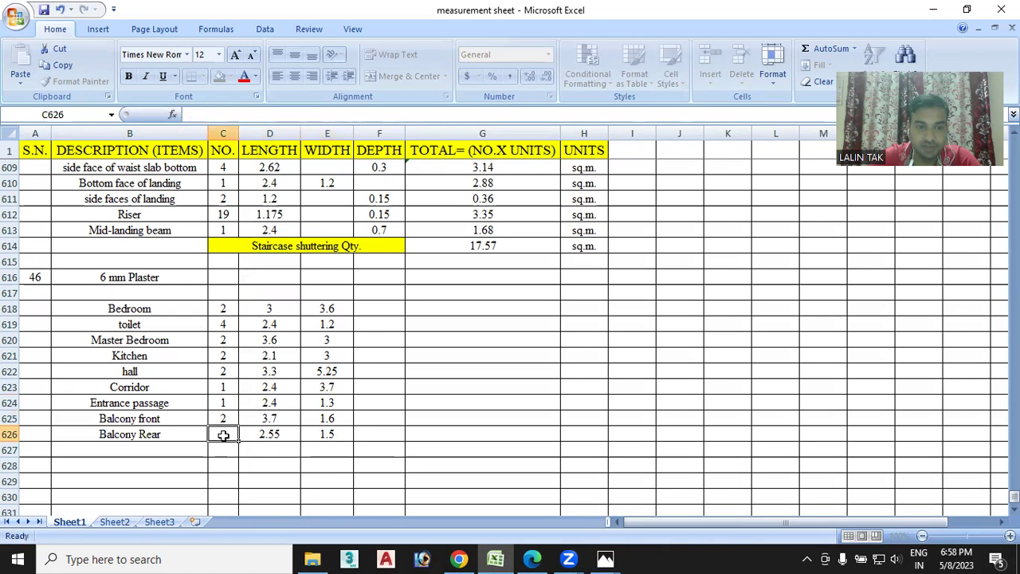
type("2")
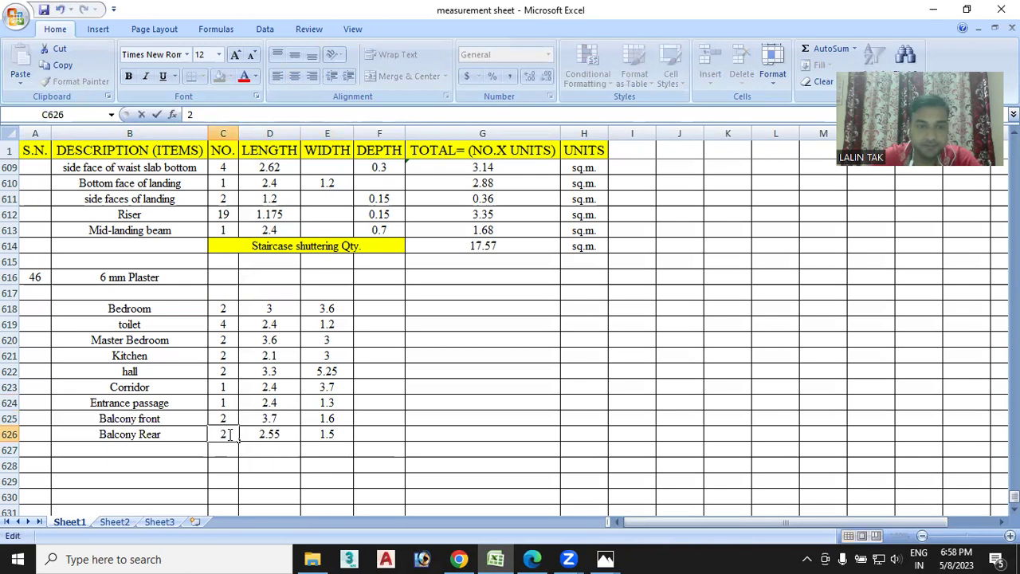
scroll(264, 411, "down", 1)
scroll(264, 414, "down", 2)
scroll(235, 399, "up", 1)
scroll(220, 387, "up", 1)
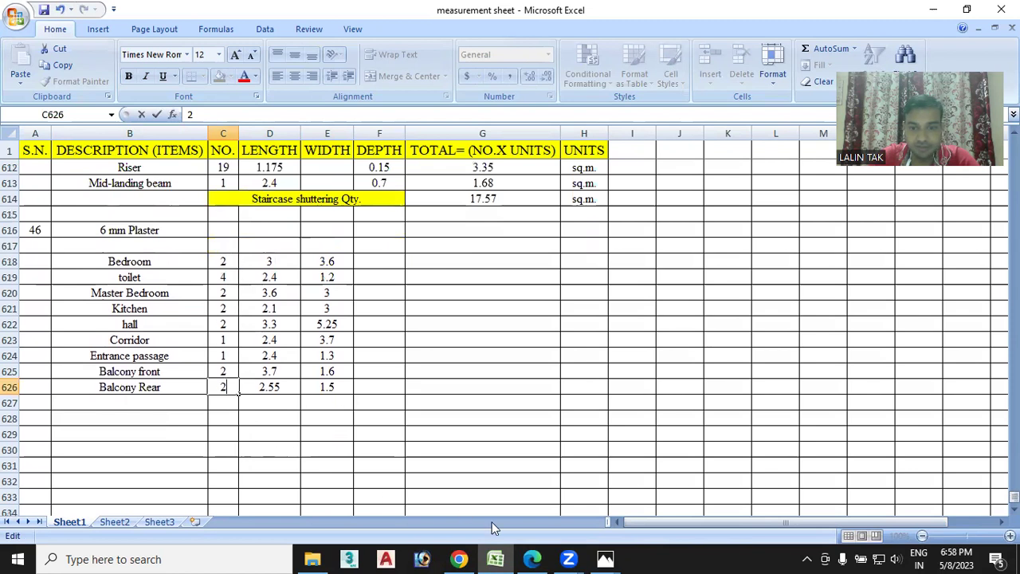
Zoom out twice to view the whole ground floor plan, then bring up the '8. stairs layout' drawing
left_click(534, 557)
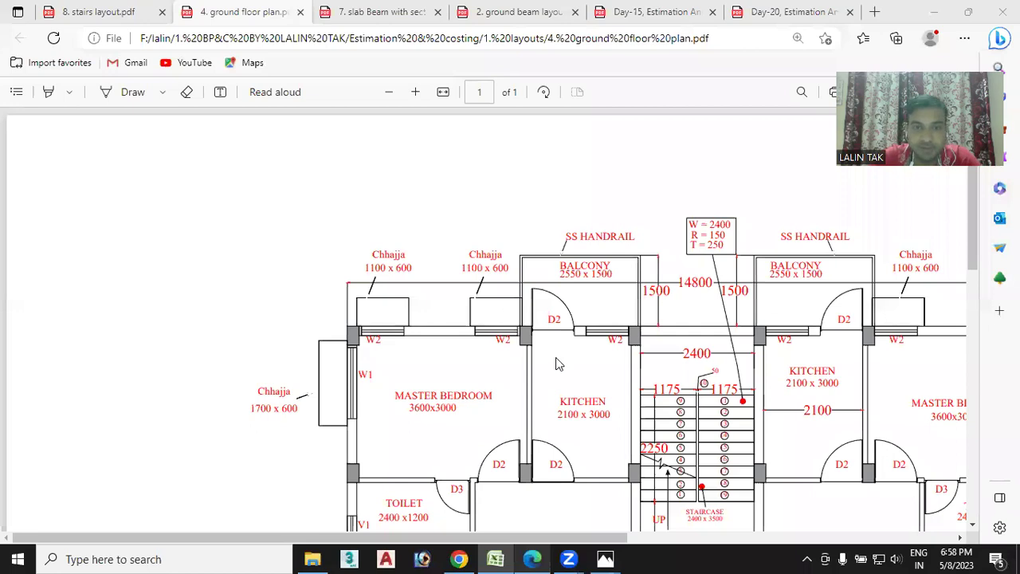
left_click(388, 91)
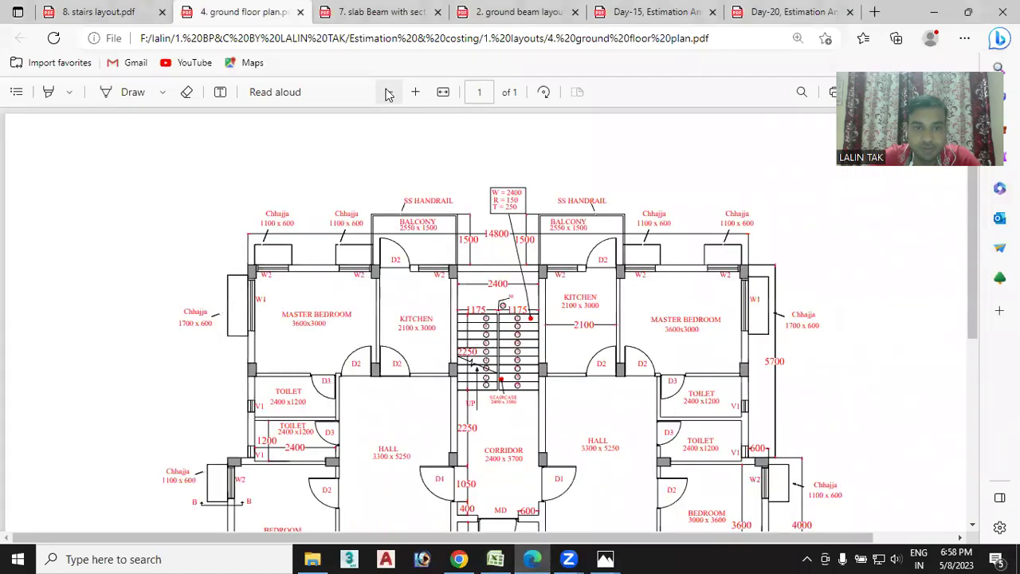
left_click(388, 92)
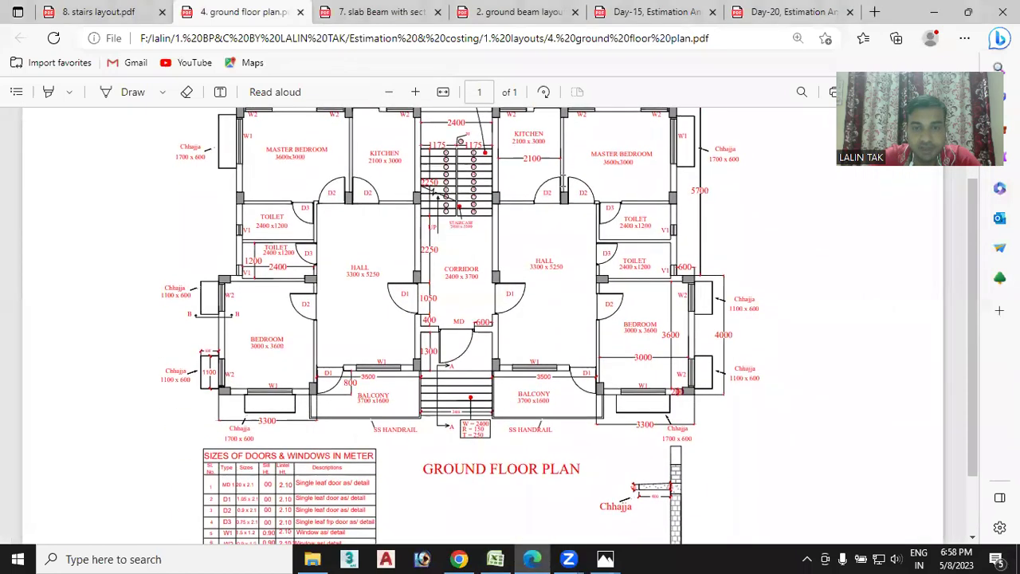
scroll(402, 292, "up", 1)
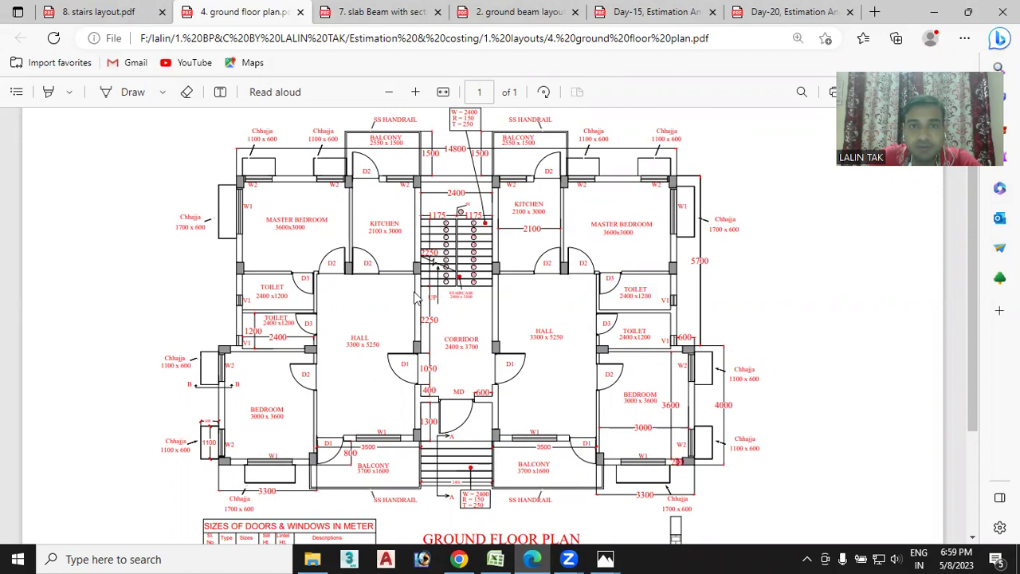
left_click(104, 13)
scroll(412, 359, "down", 1)
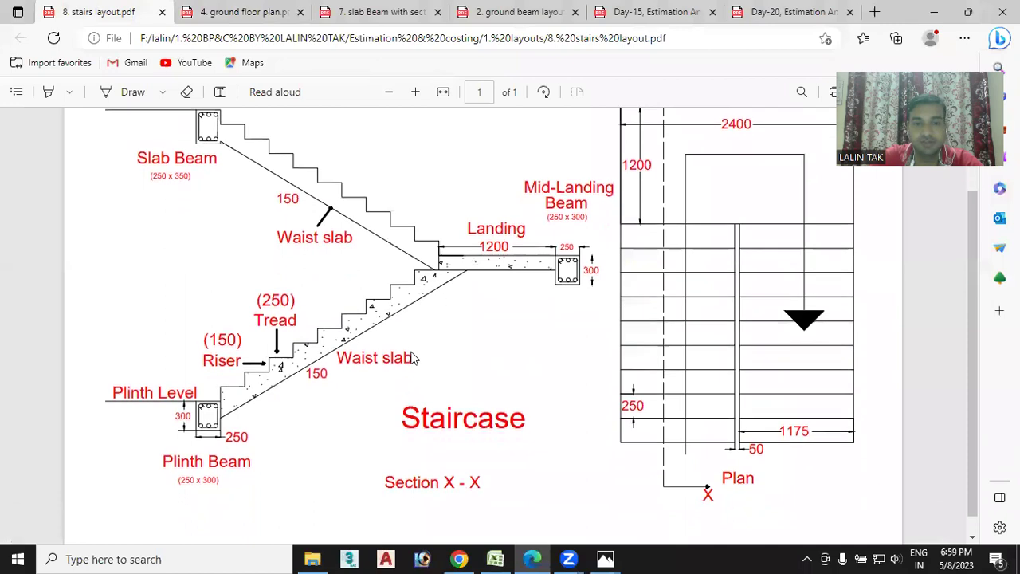
scroll(412, 358, "up", 1)
scroll(510, 362, "down", 1)
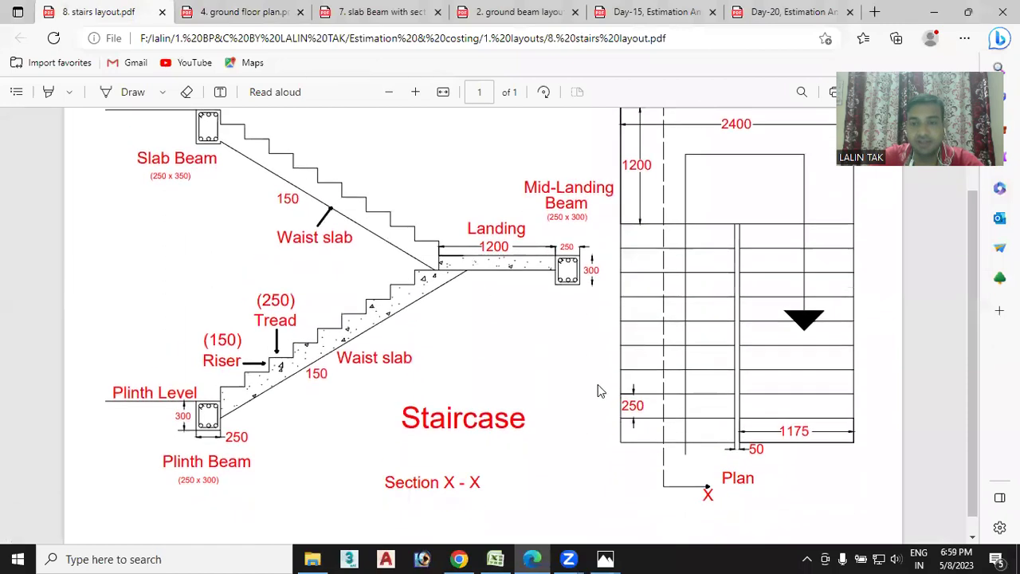
scroll(322, 368, "up", 1)
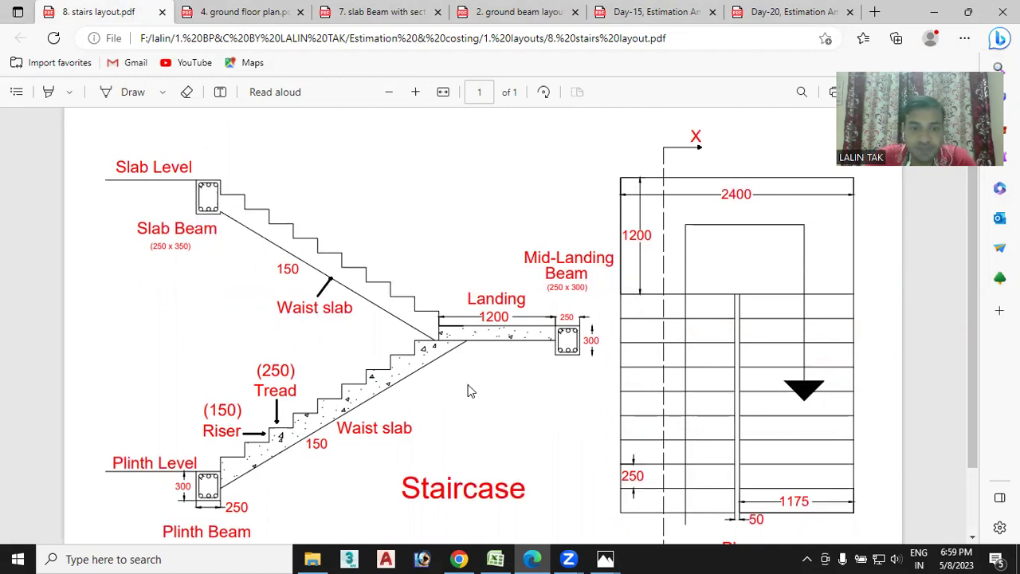
scroll(470, 390, "down", 1)
scroll(471, 391, "up", 1)
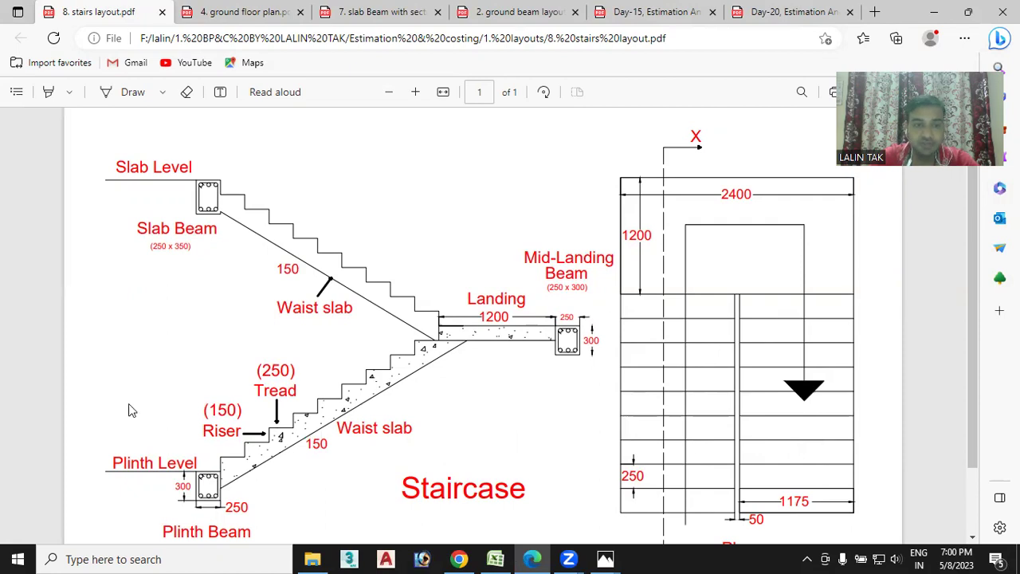
Add a yellow-filled 'Staircase' sub-heading to the 6 mm Plaster list
key("alt+Tab")
type("S")
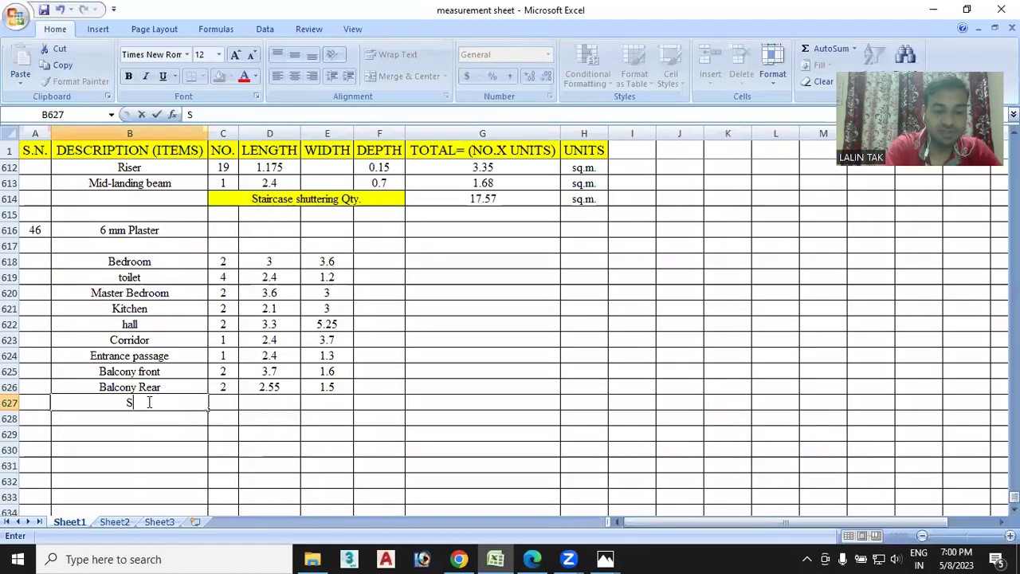
type("taircase")
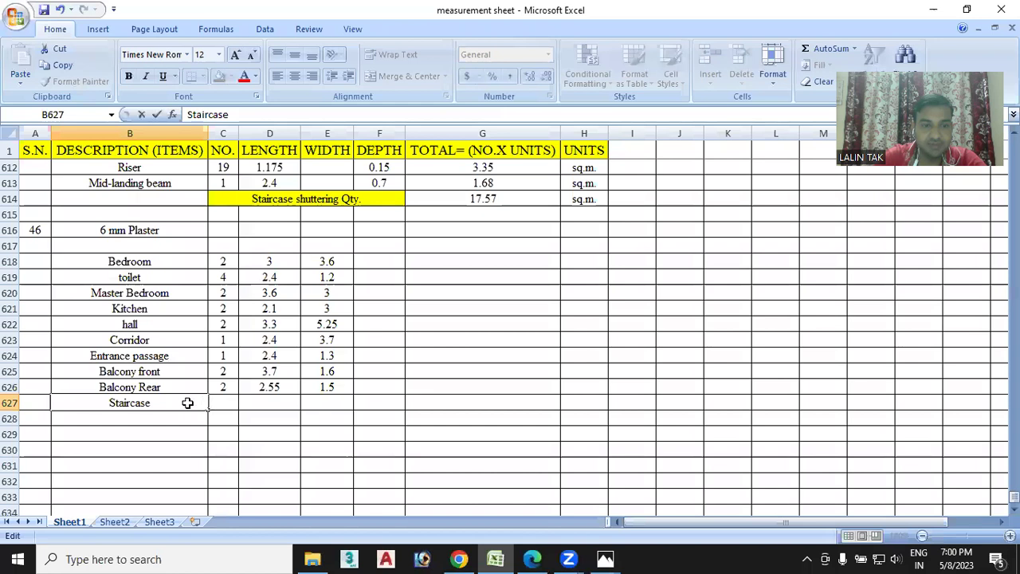
key("ctrl+Return")
left_click(222, 77)
Add a 'Waist slab' row under Staircase with 2 in the NO. column
double_click(143, 413)
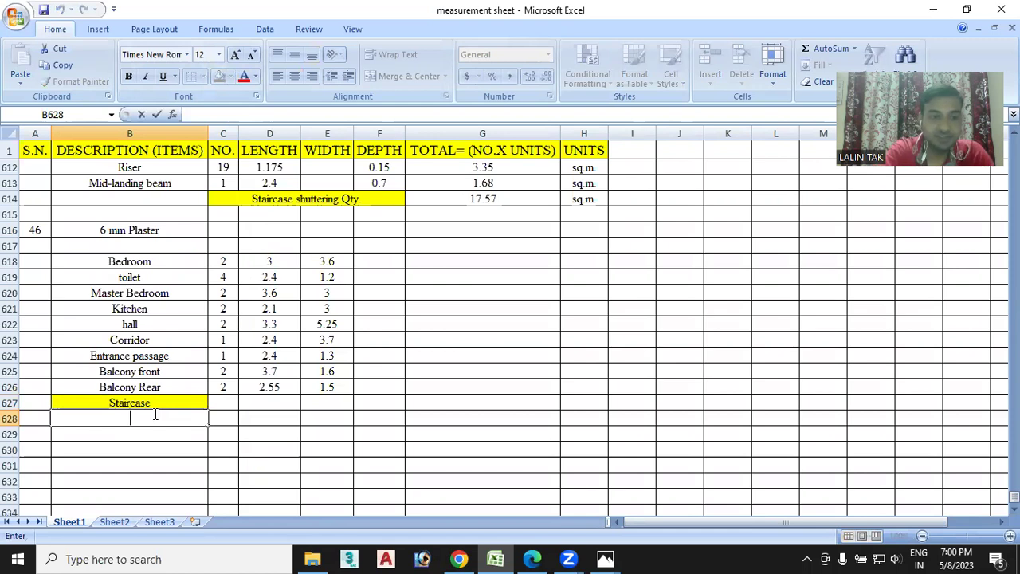
type("Wa")
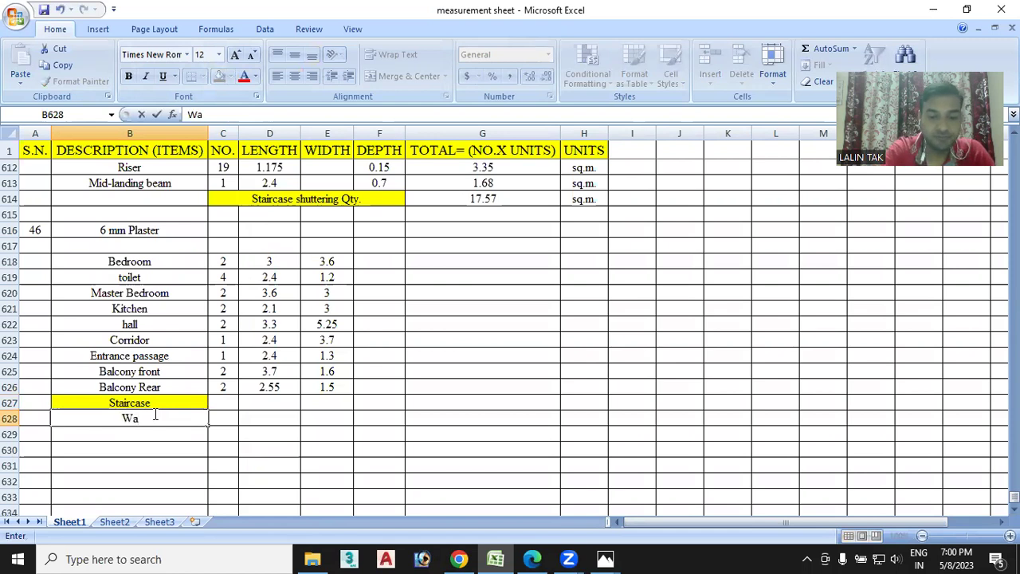
type("ist slab")
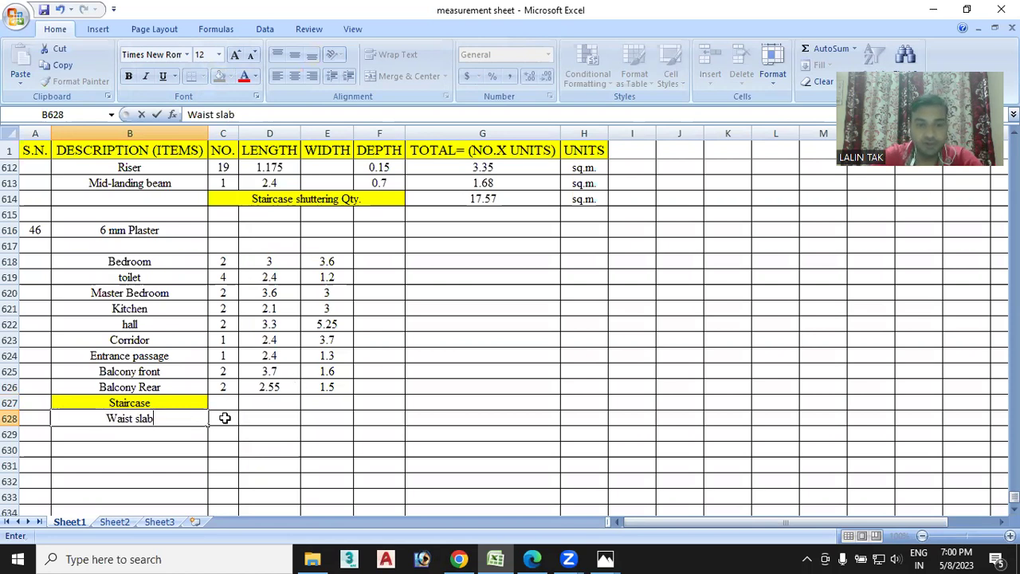
left_click(224, 417)
type("32")
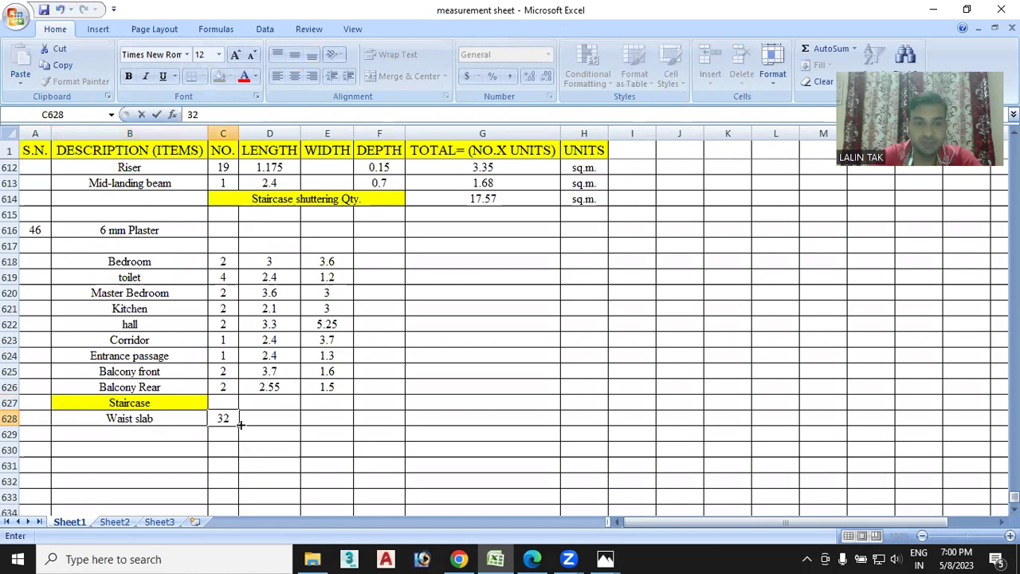
double_click(229, 418)
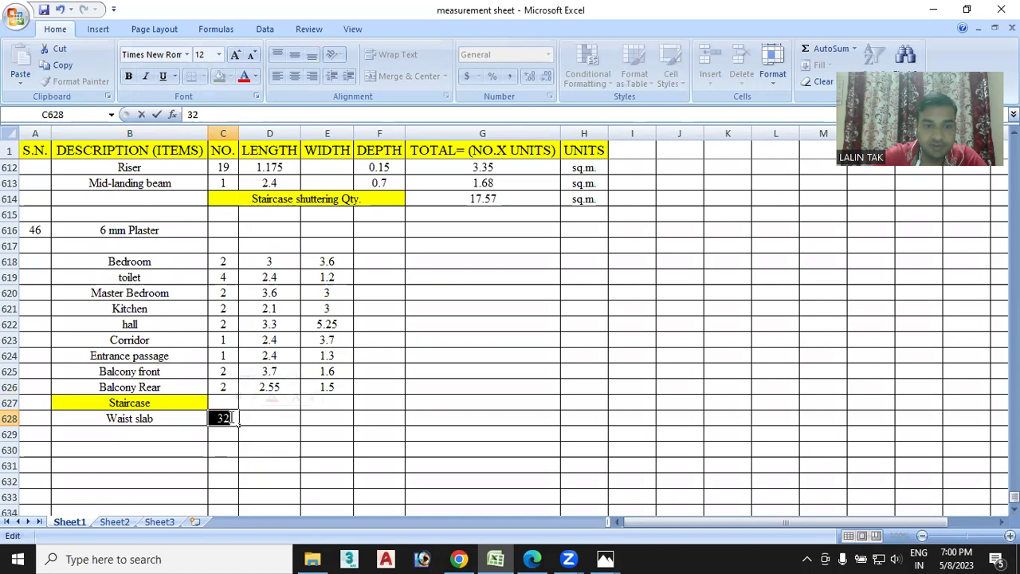
type("2")
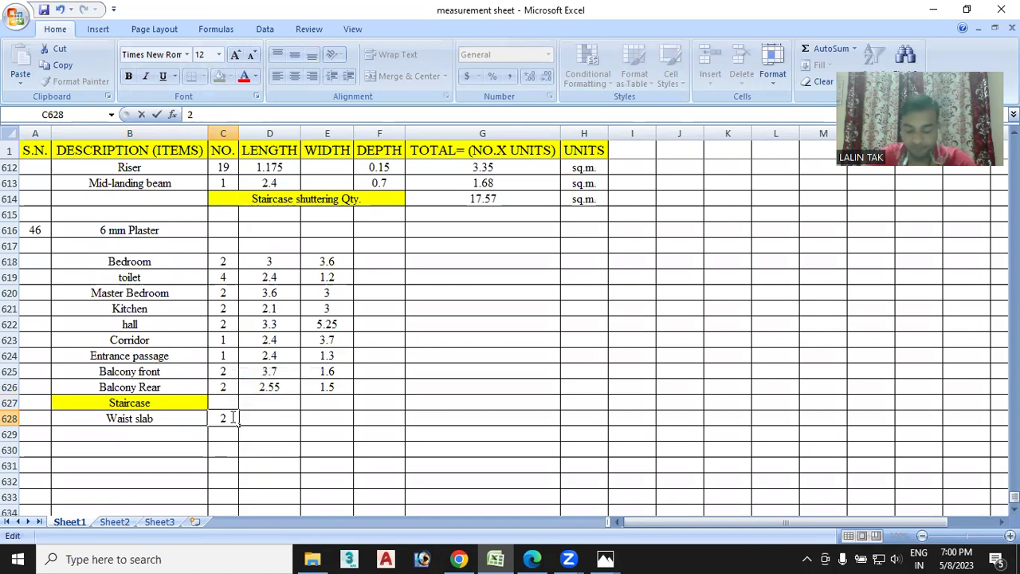
left_click(269, 418)
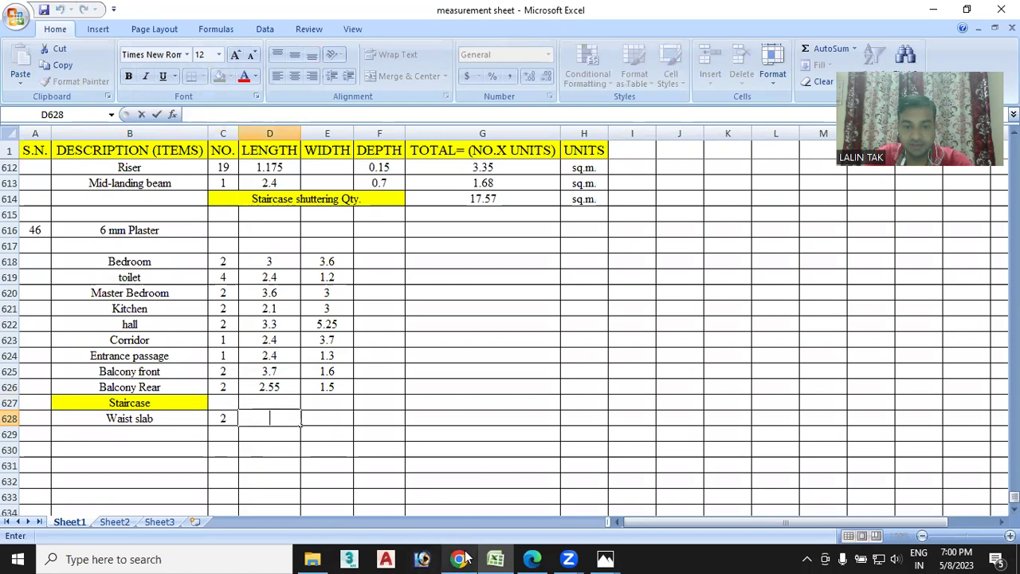
mouse_move(467, 558)
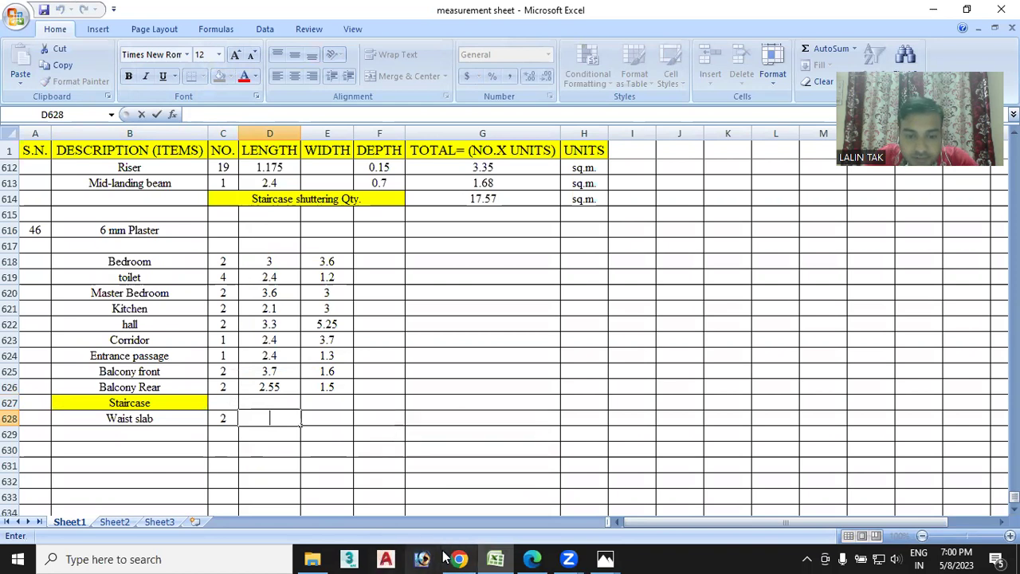
mouse_move(502, 556)
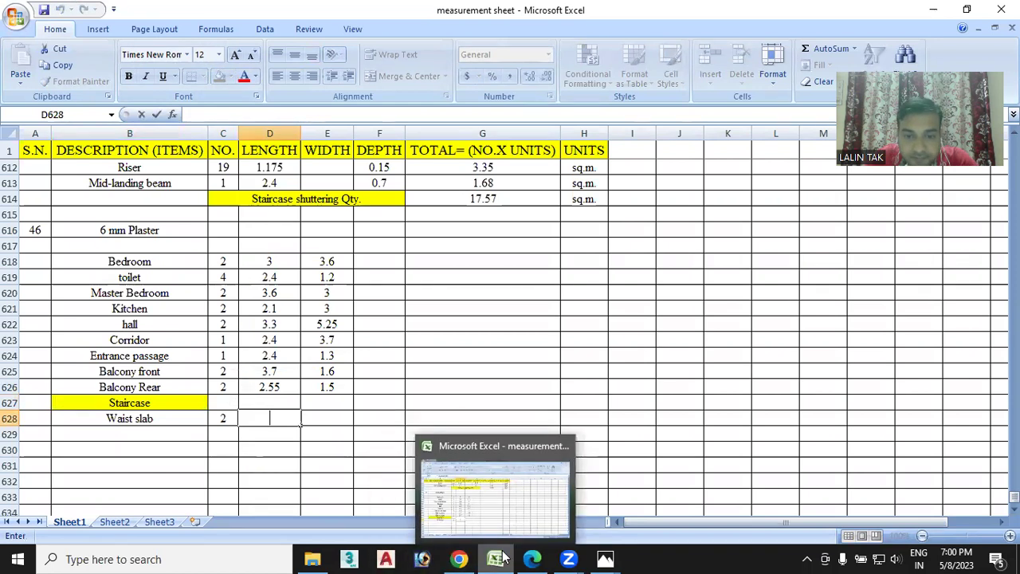
Scroll through the stairs layout PDF to check section X-X and the stair plan
mouse_move(570, 558)
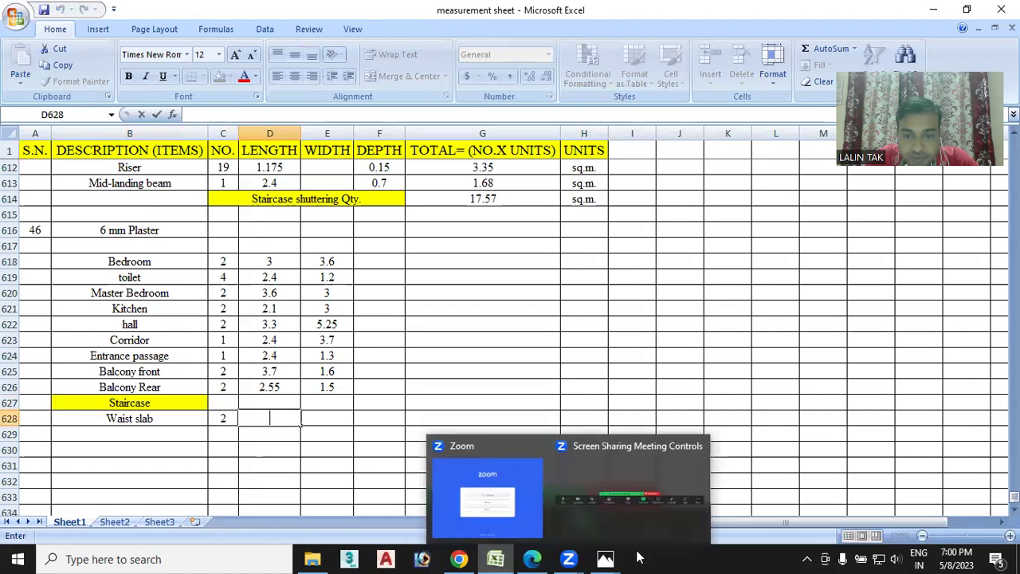
left_click(532, 559)
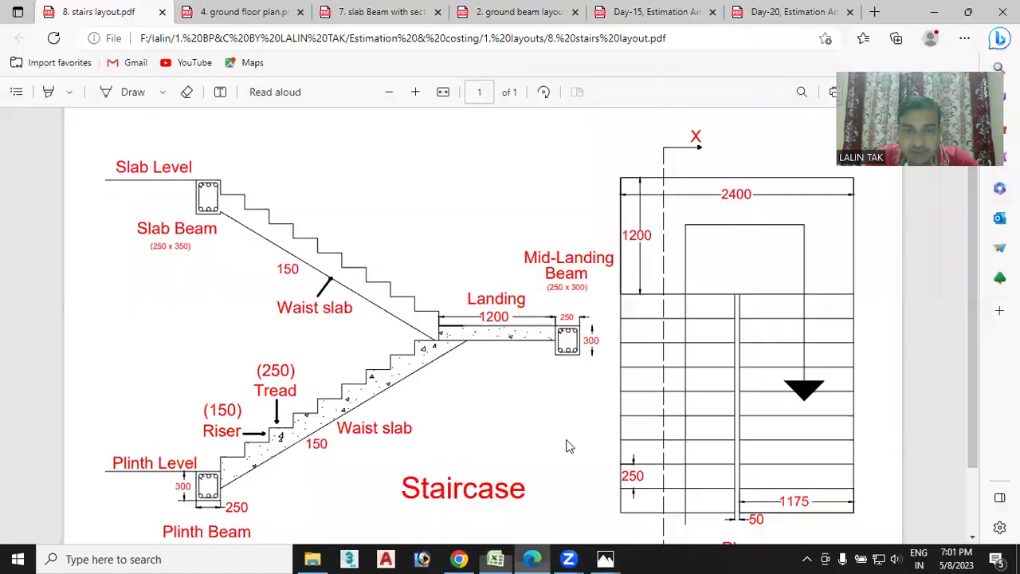
scroll(557, 406, "down", 2)
scroll(542, 355, "up", 1)
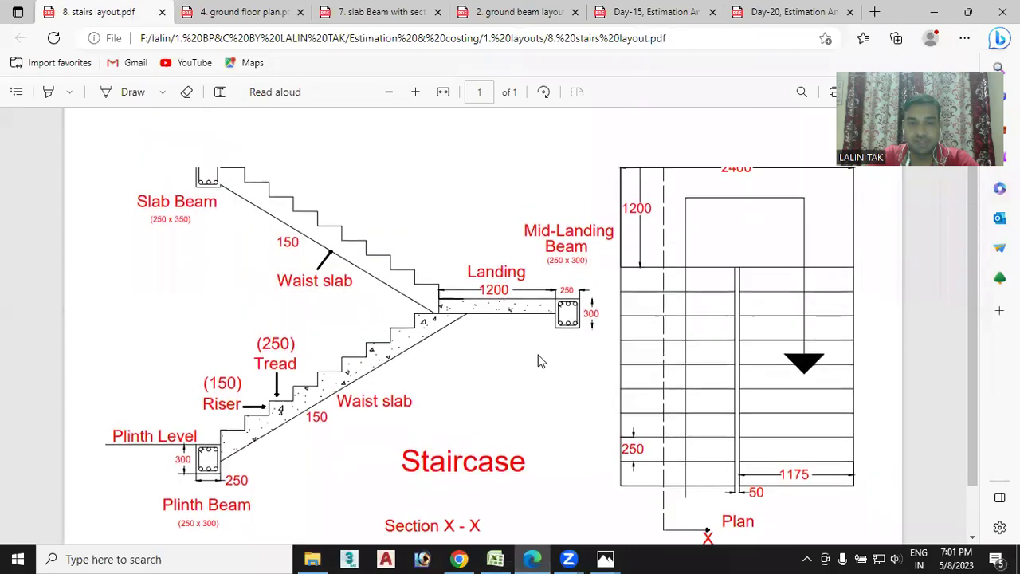
scroll(323, 417, "down", 1)
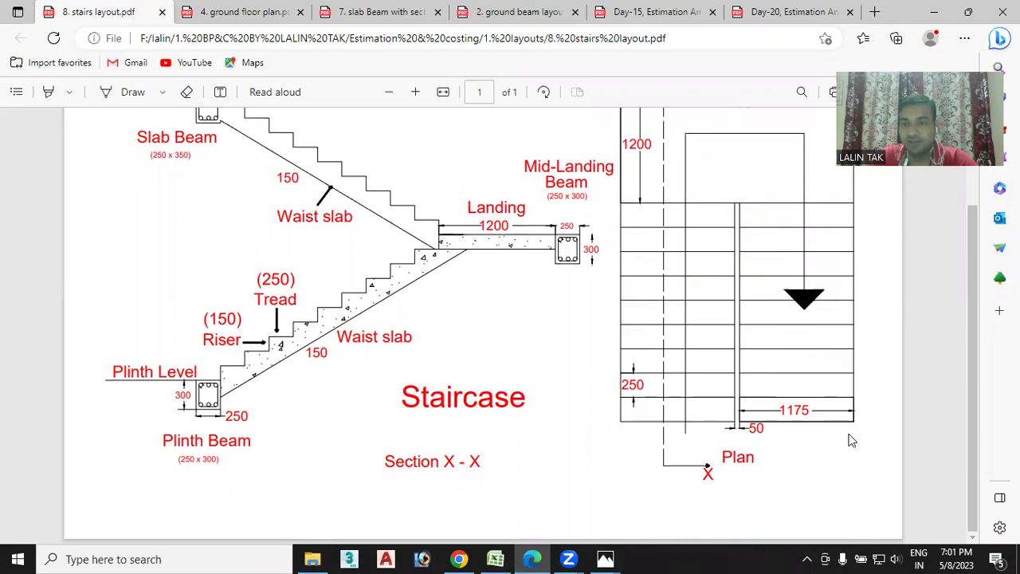
scroll(853, 430, "up", 1)
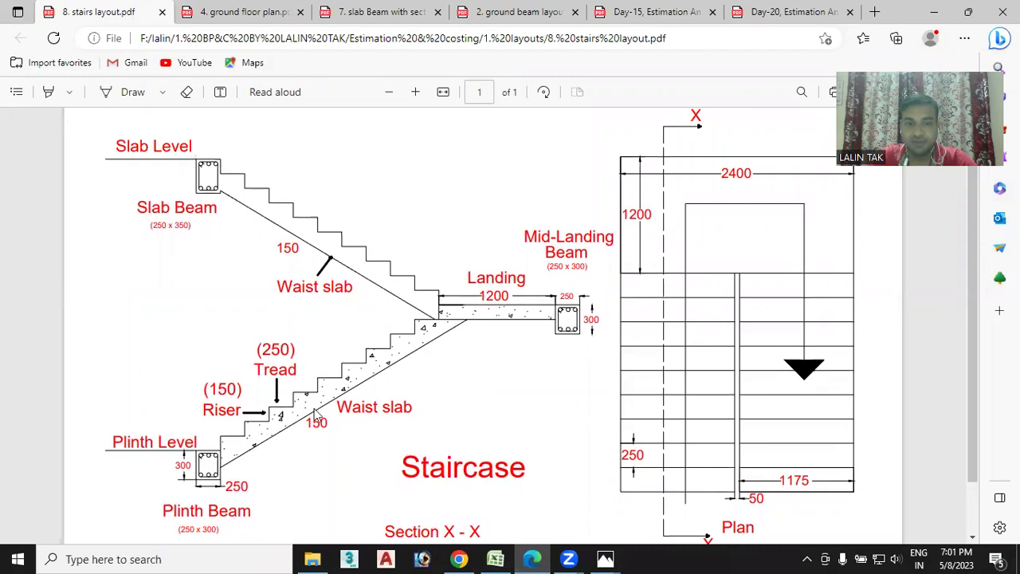
left_click(501, 559)
Copy length 2.62 and width 1.175 from the Waist slab bottom shuttering row into the plaster Waist slab row
scroll(372, 335, "up", 3)
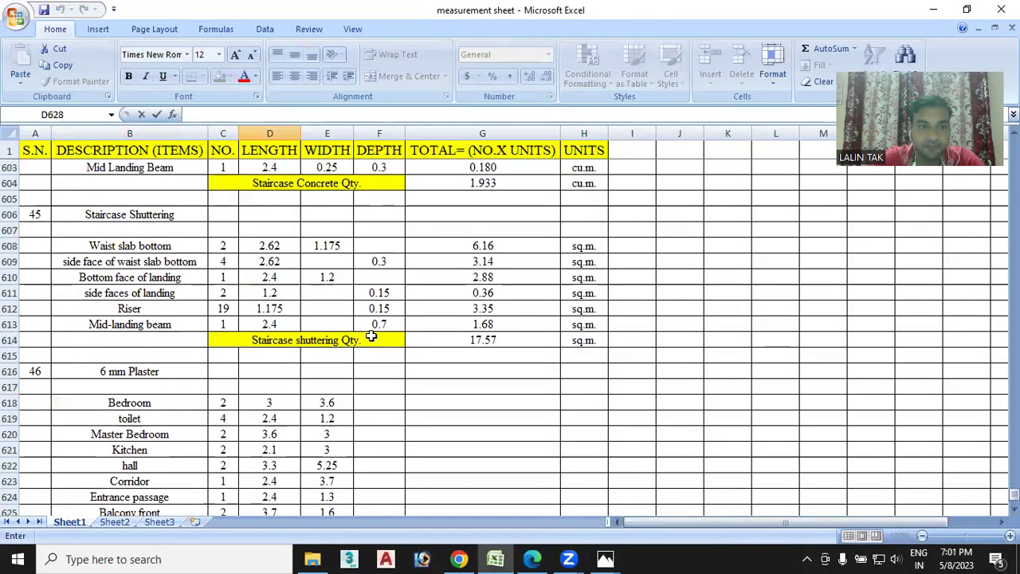
left_click(275, 245)
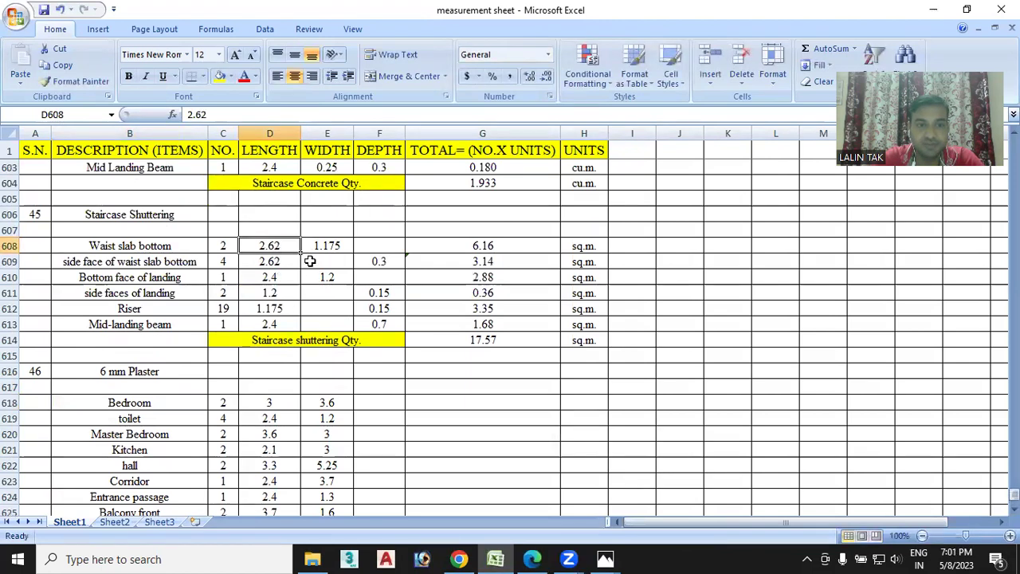
scroll(364, 308, "down", 1)
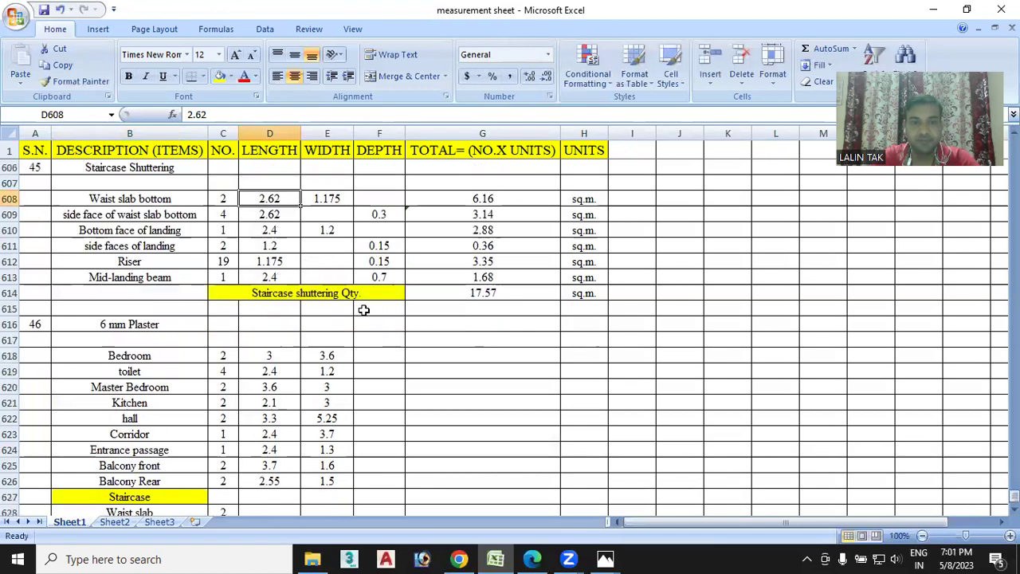
left_click(328, 199)
left_click_drag(264, 199, 323, 199)
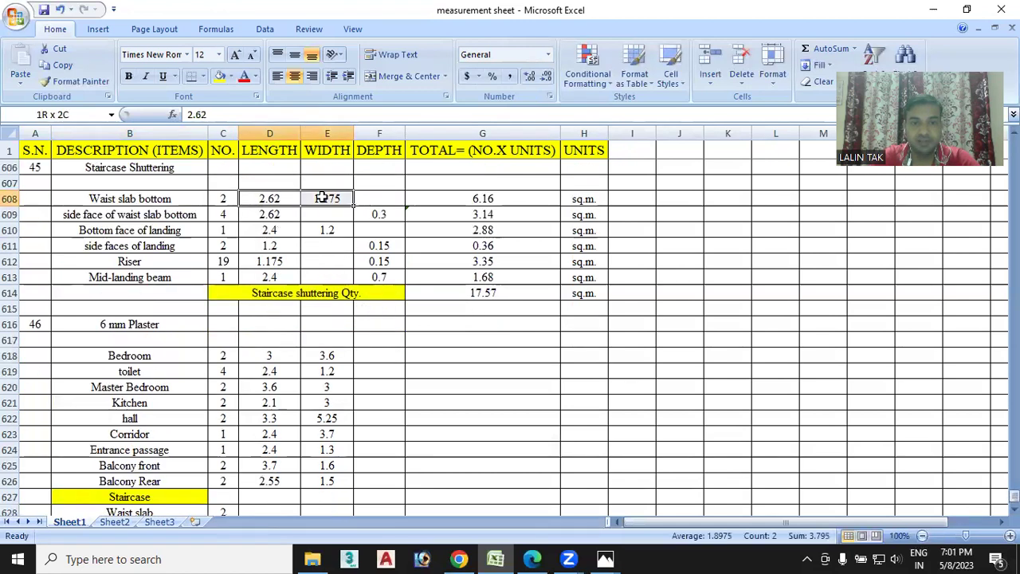
key("ctrl+c")
scroll(323, 232, "down", 2)
scroll(323, 232, "down", 2)
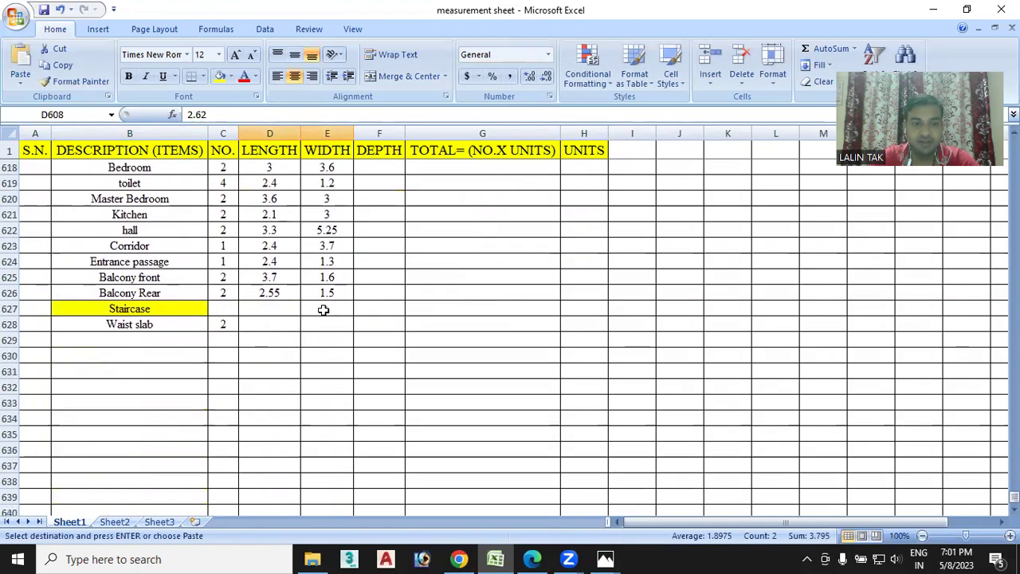
left_click(274, 324)
key("ctrl+v")
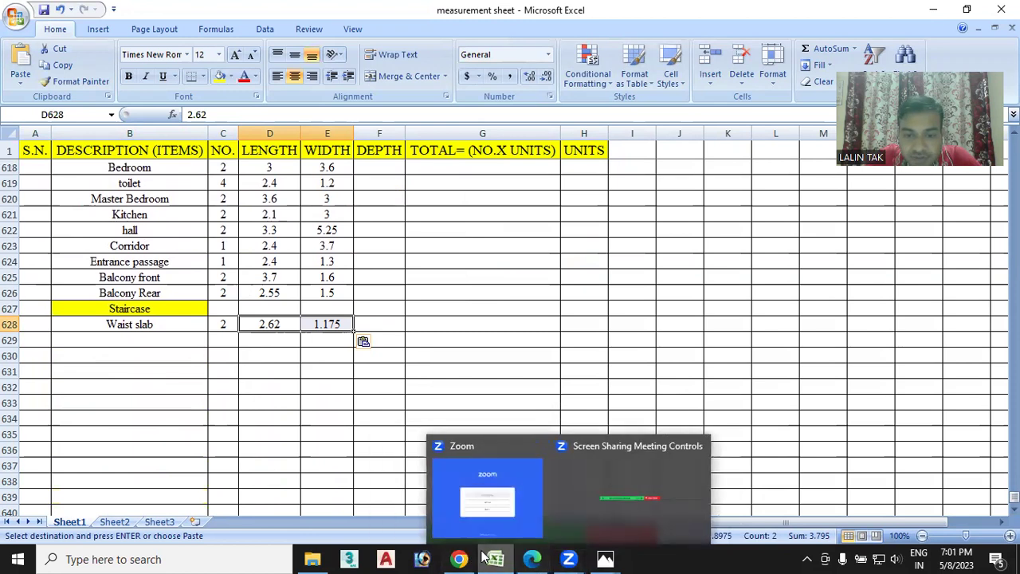
left_click(568, 559)
Switch back to the stairs layout drawing in Edge
left_click(528, 558)
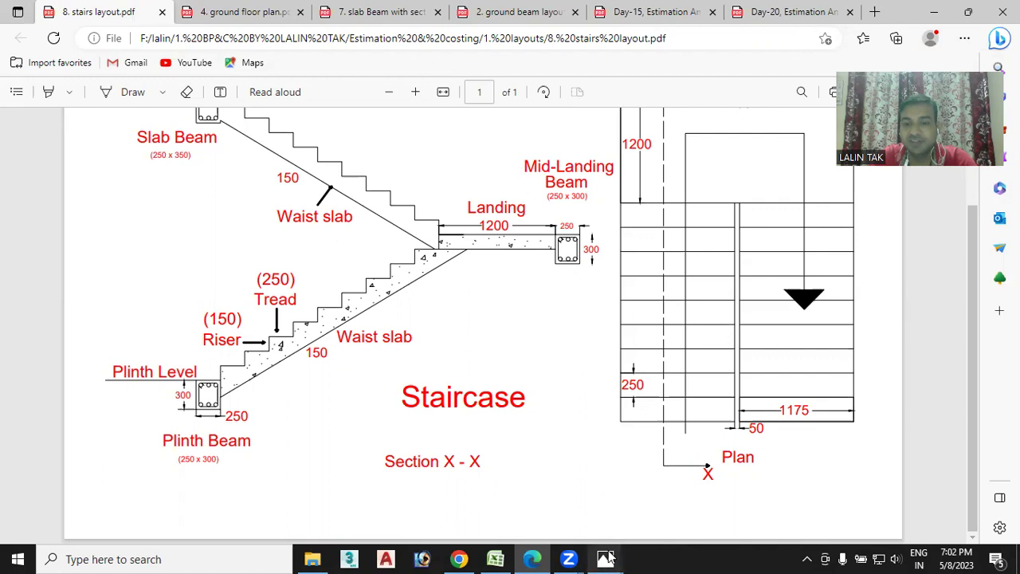
Open the hand-drawn Section 1-1 sketch in Photos and zoom in to read its wall offsets
mouse_move(606, 559)
left_click(661, 496)
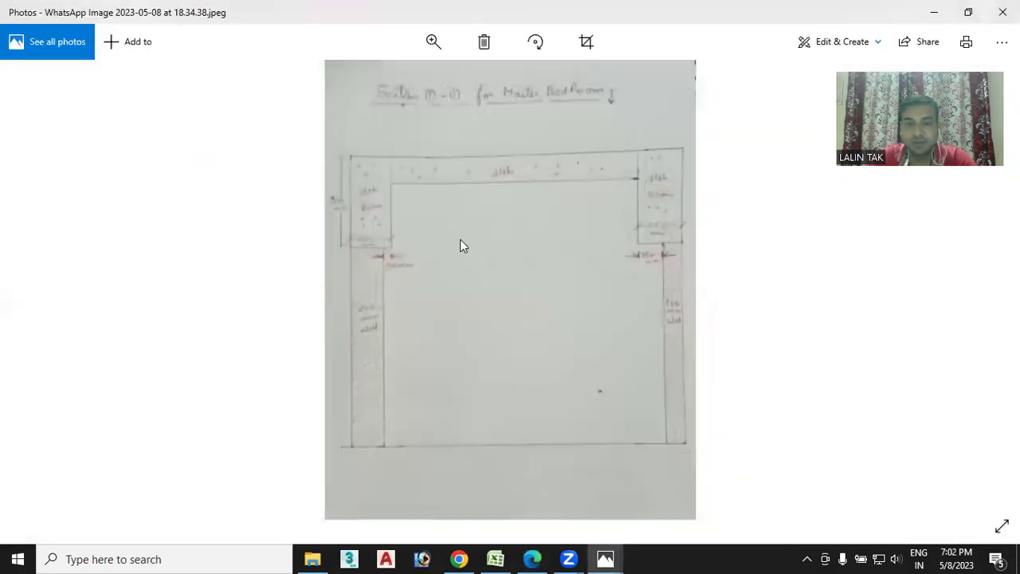
left_click(432, 41)
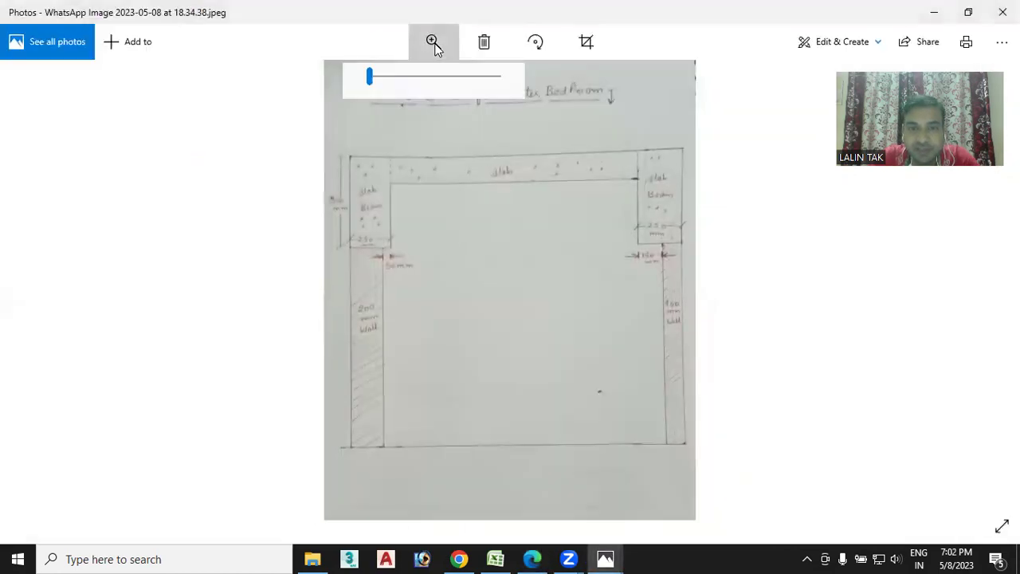
left_click(433, 41)
left_click_drag(371, 77, 376, 76)
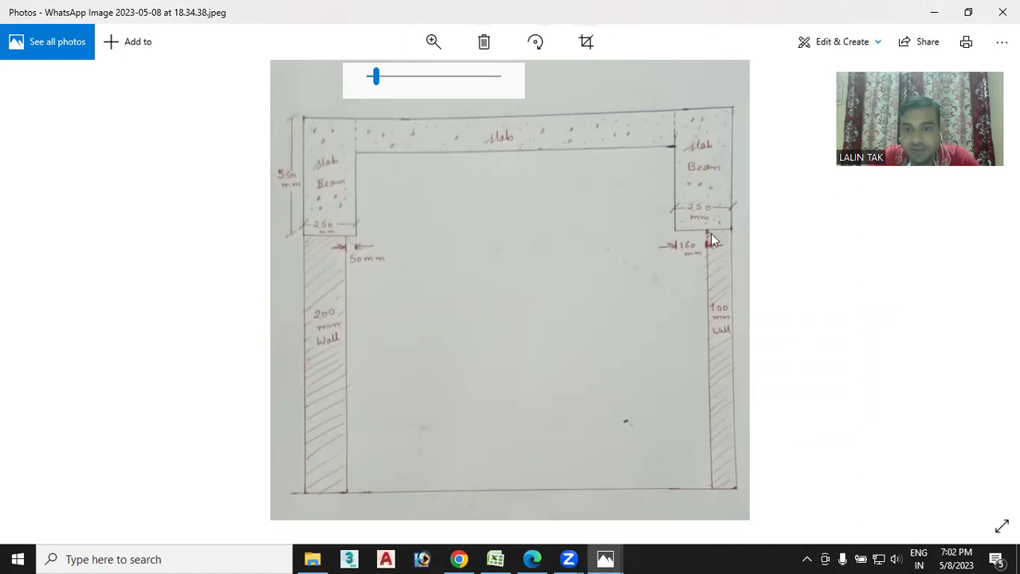
left_click(494, 557)
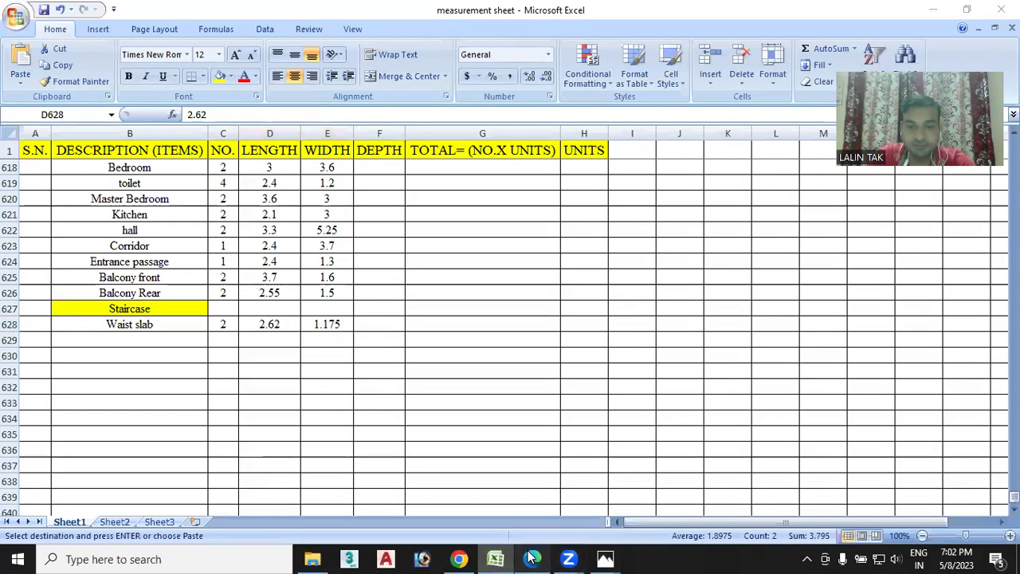
Add a 'landing' row below Waist slab with a count of 1
left_click(532, 557)
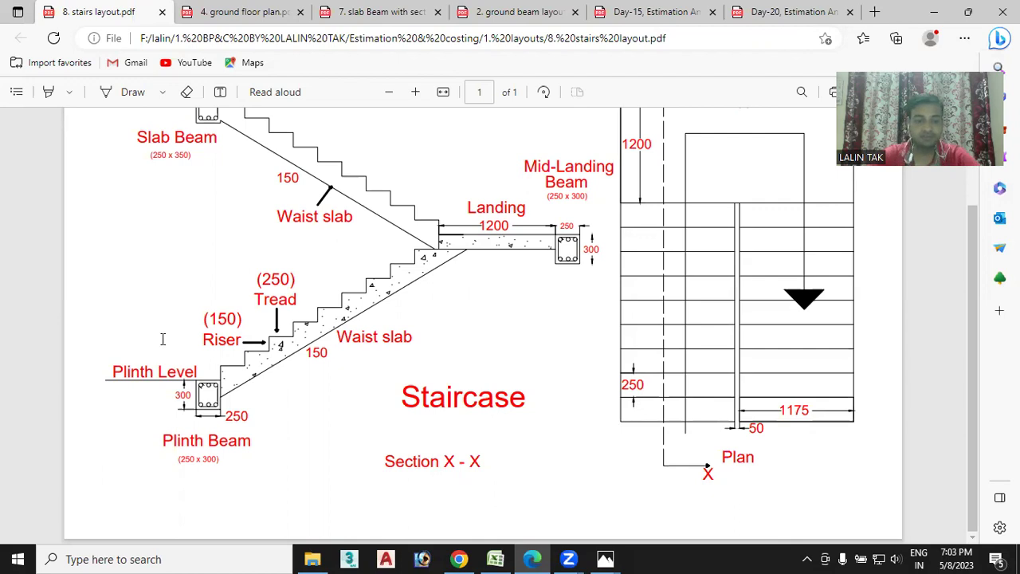
key("alt+Tab")
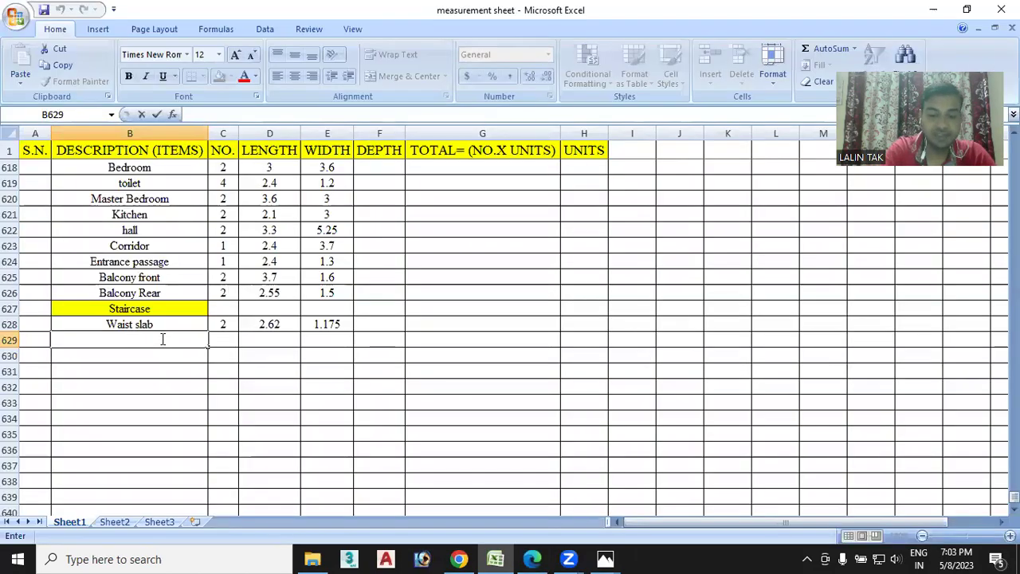
type("lan")
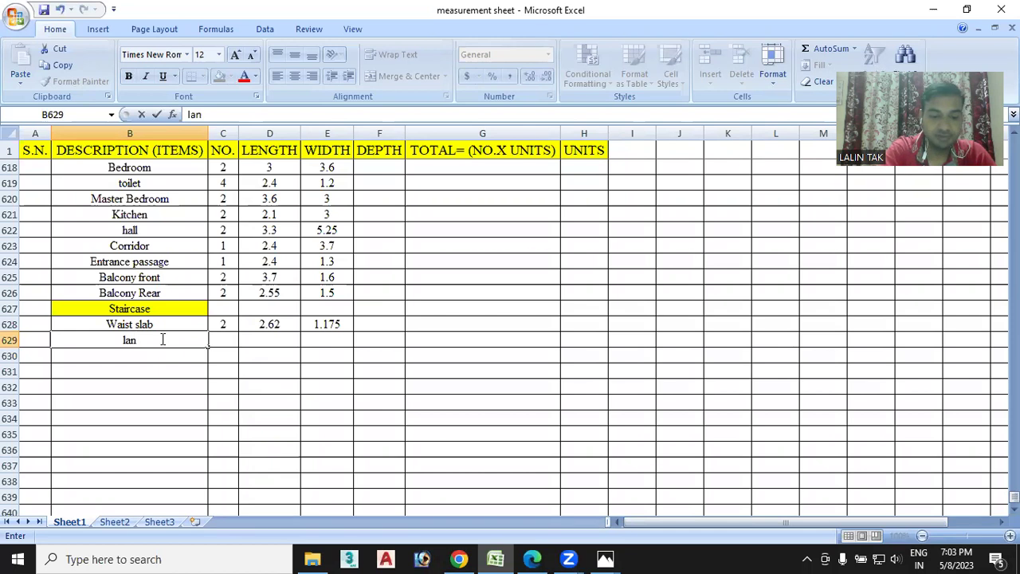
type("ding")
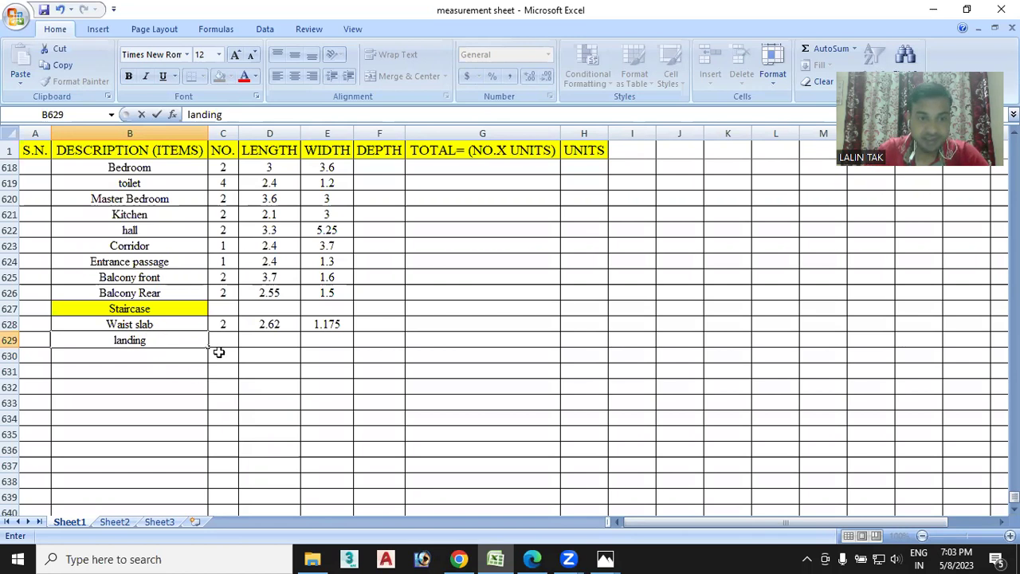
left_click(224, 341)
type("1")
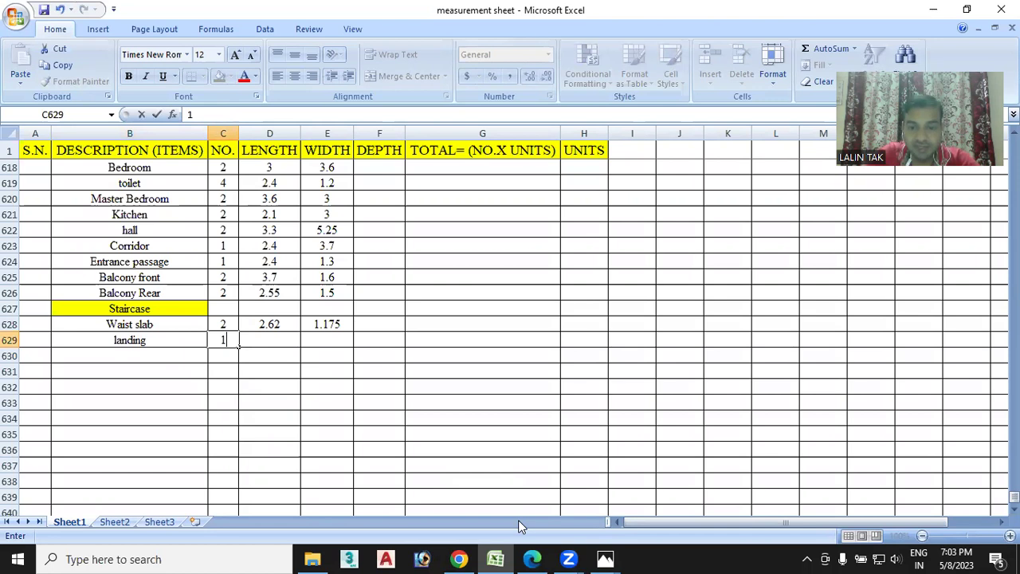
left_click(534, 558)
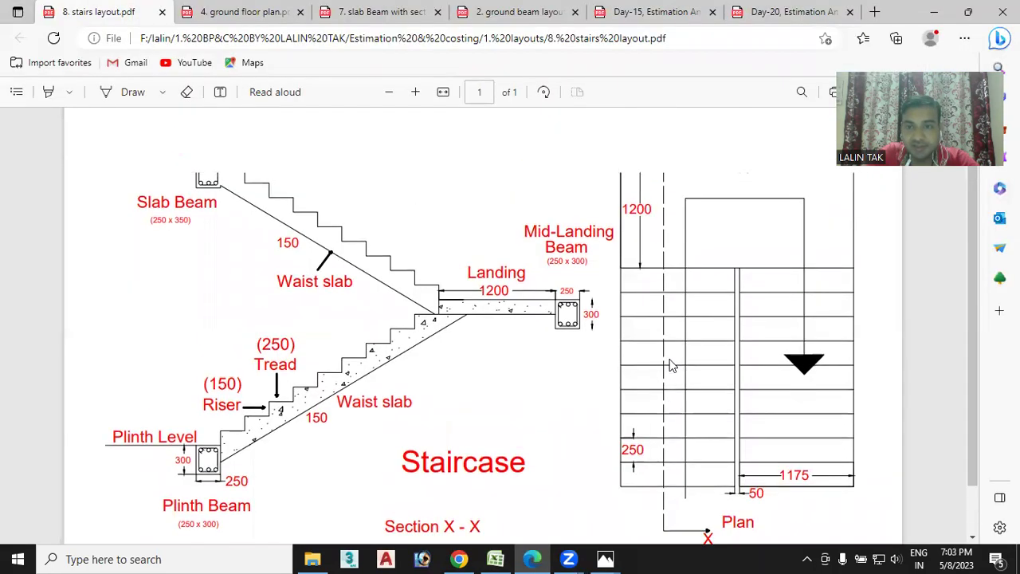
Scroll the stairs layout PDF to check the slab level and the 2400 plan dimension
scroll(826, 254, "up", 1)
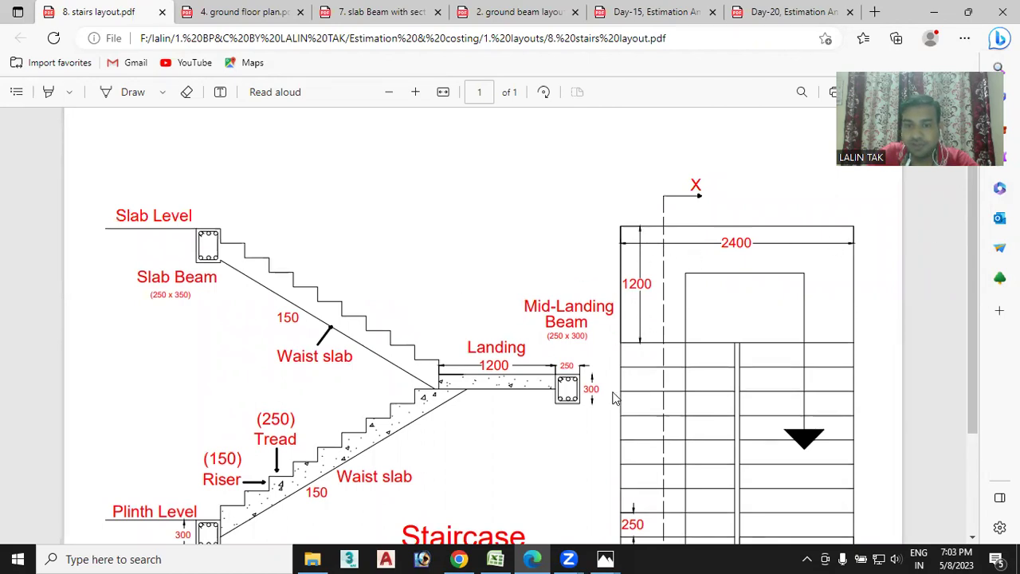
scroll(614, 392, "down", 2)
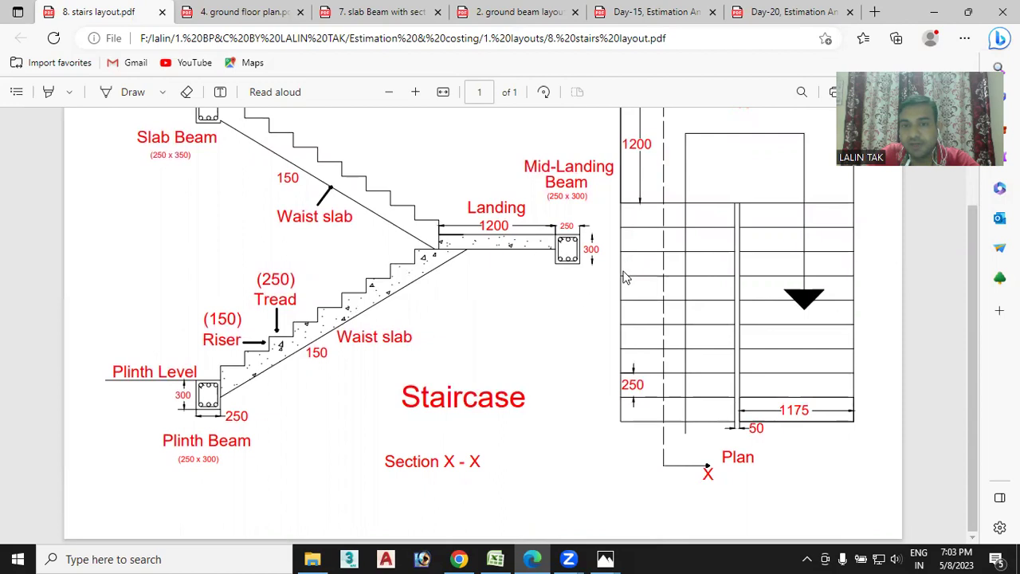
scroll(635, 256, "up", 2)
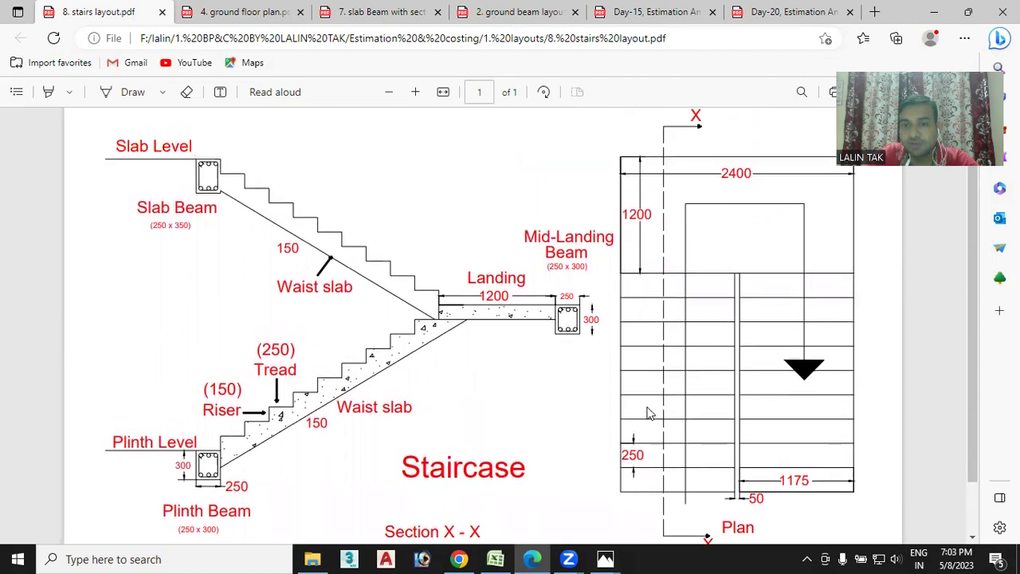
left_click(495, 558)
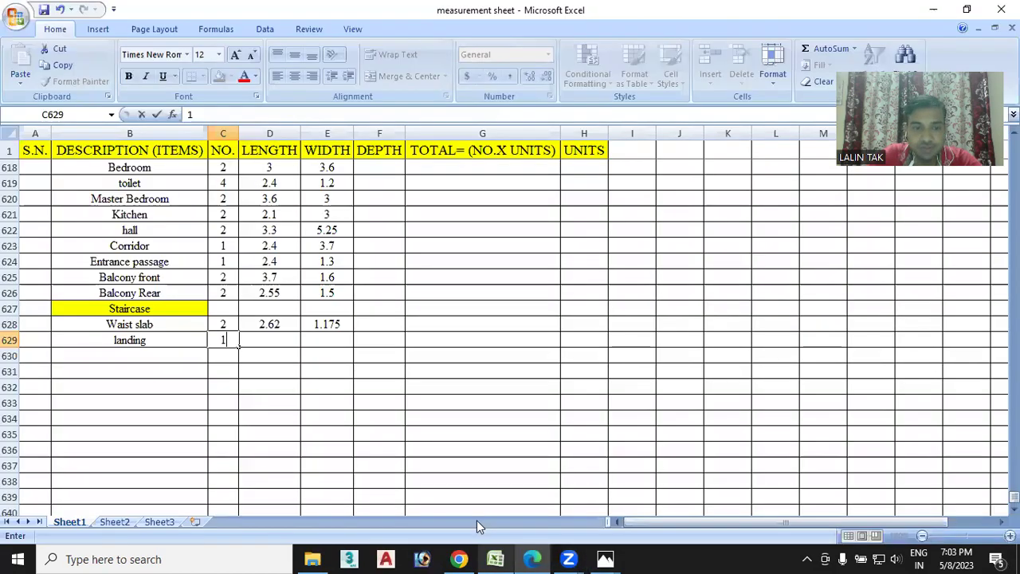
Enter length 2.4 and width 1.25 for the landing row
left_click(277, 344)
type("2")
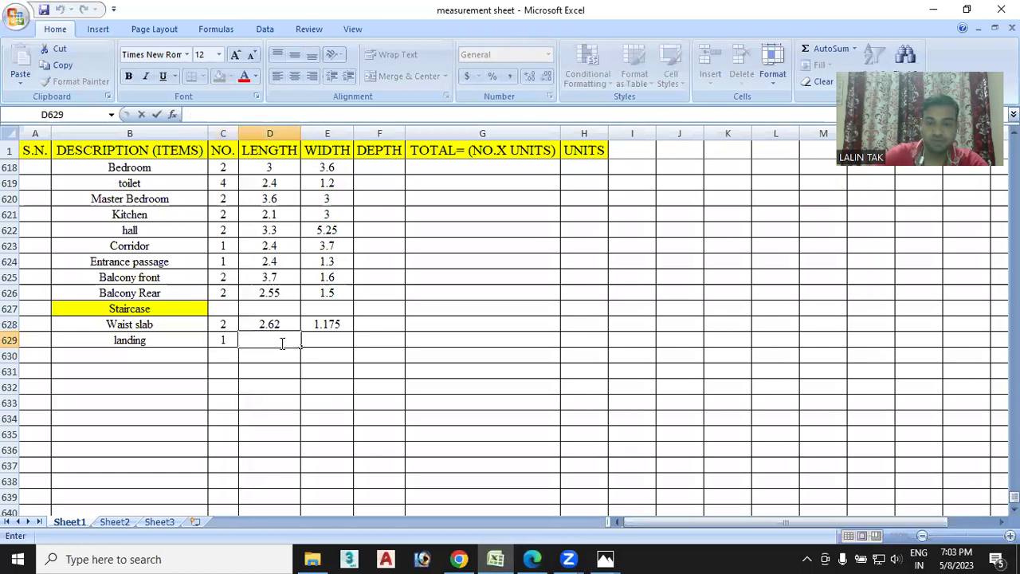
type(".4")
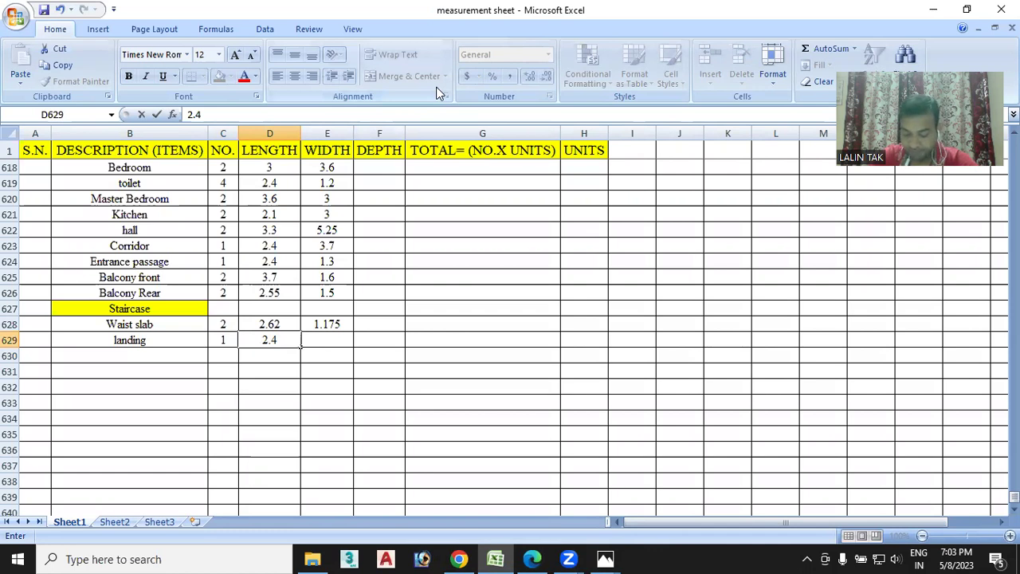
left_click(327, 341)
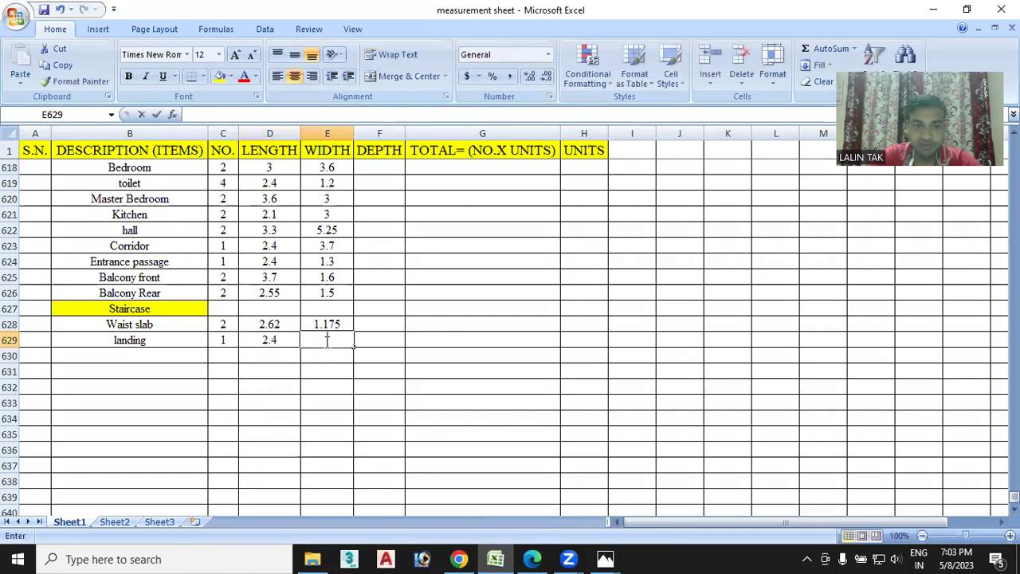
type("1.25")
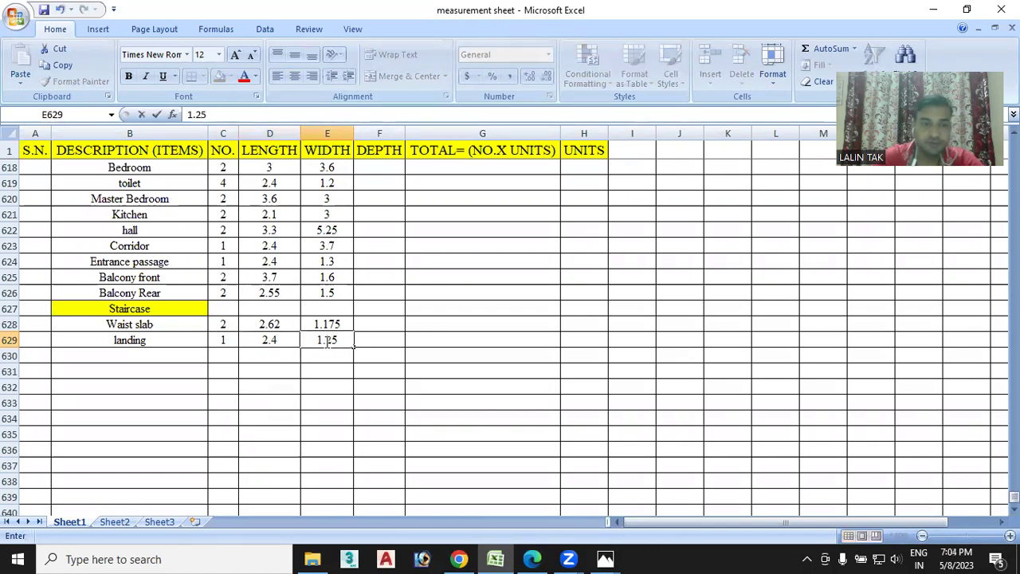
left_click(165, 358)
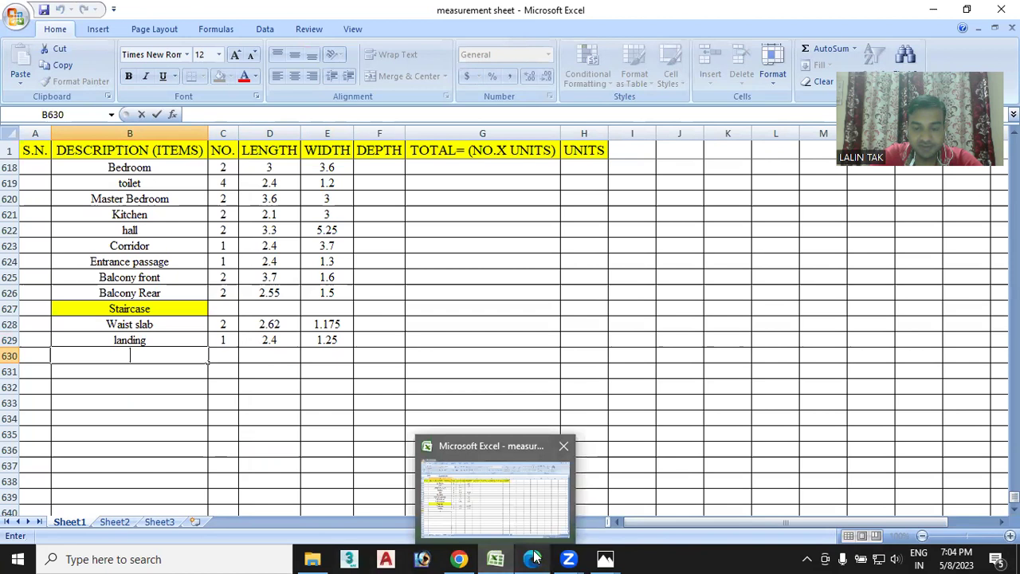
Add a 'side face of waist slab' row beneath the landing
mouse_move(532, 558)
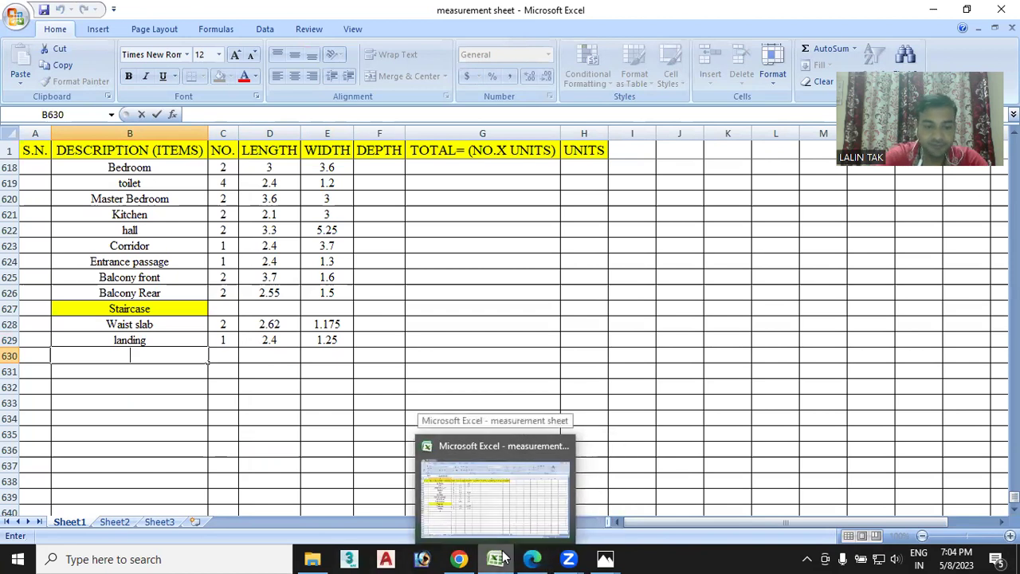
type("side")
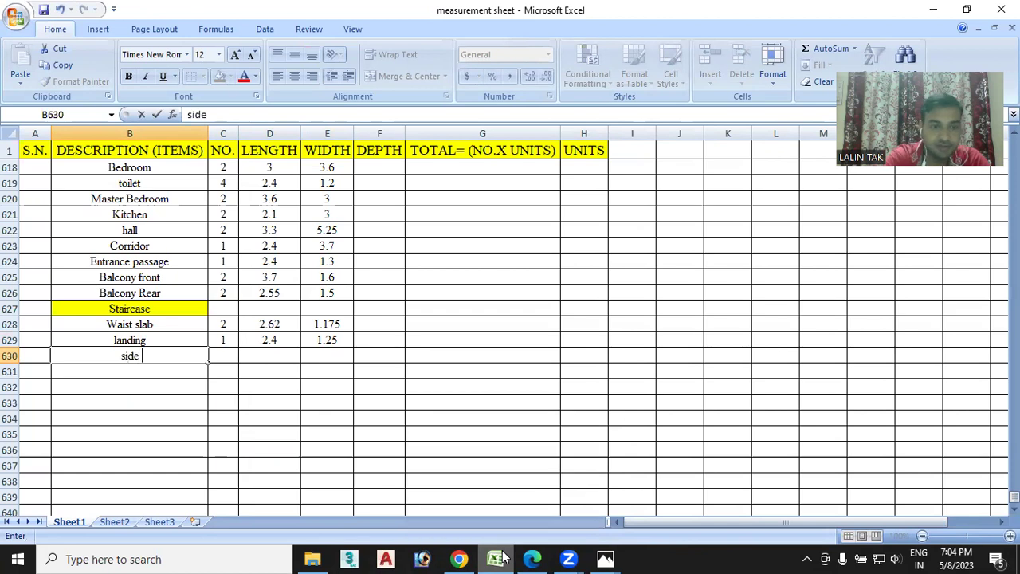
type(" face")
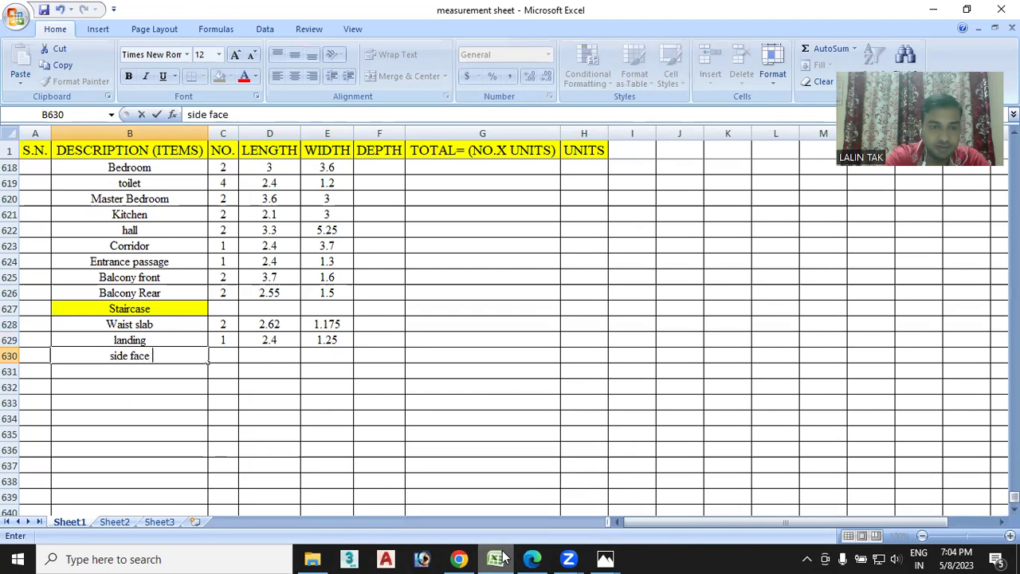
type(" of")
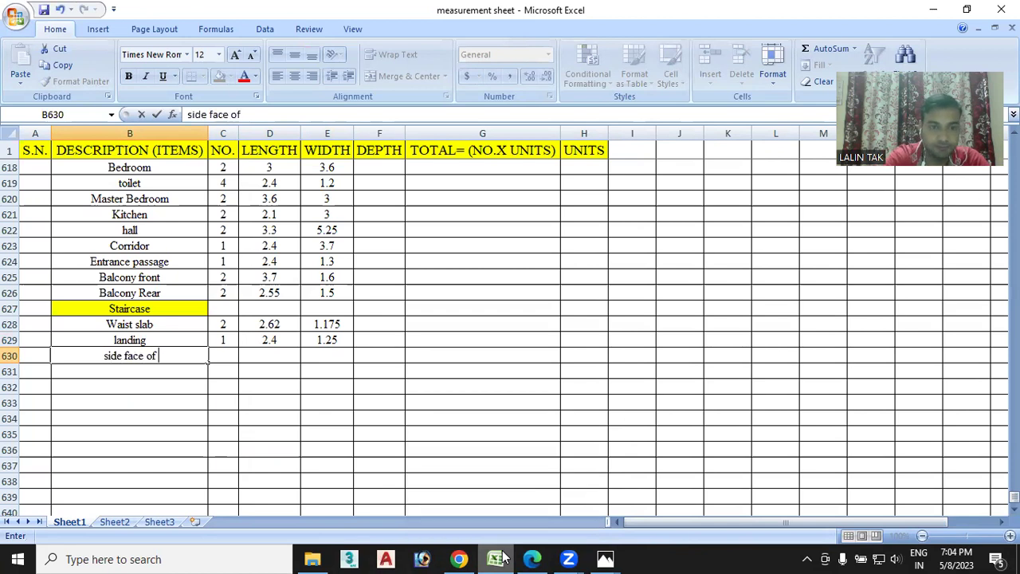
type(" waist slab")
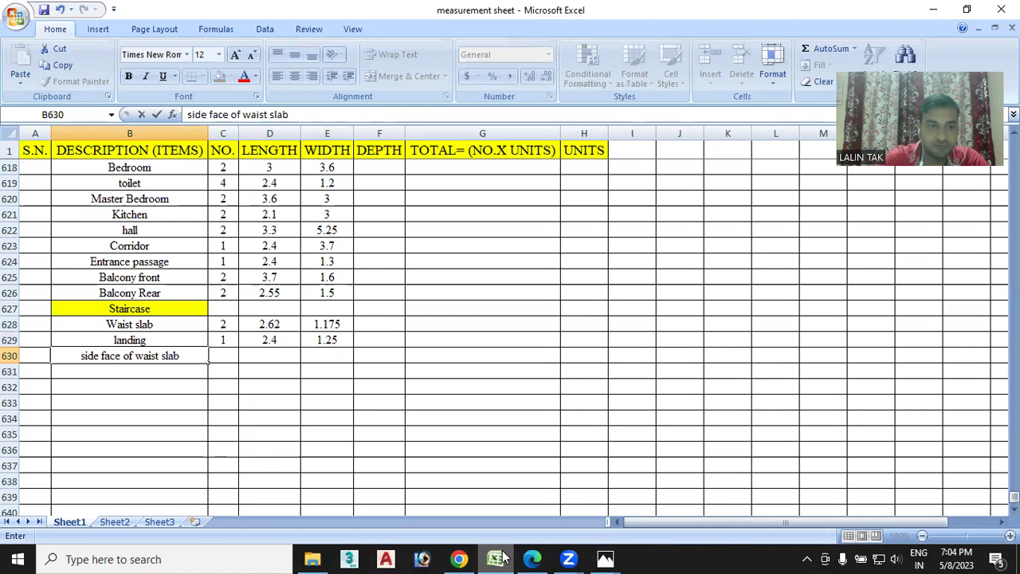
left_click(130, 355)
left_click(206, 356)
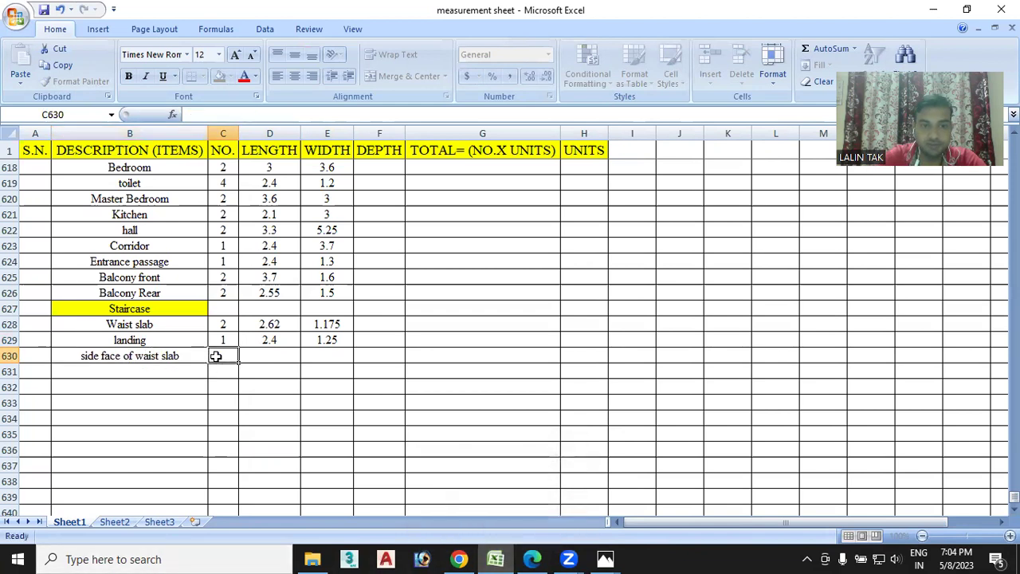
left_click(494, 558)
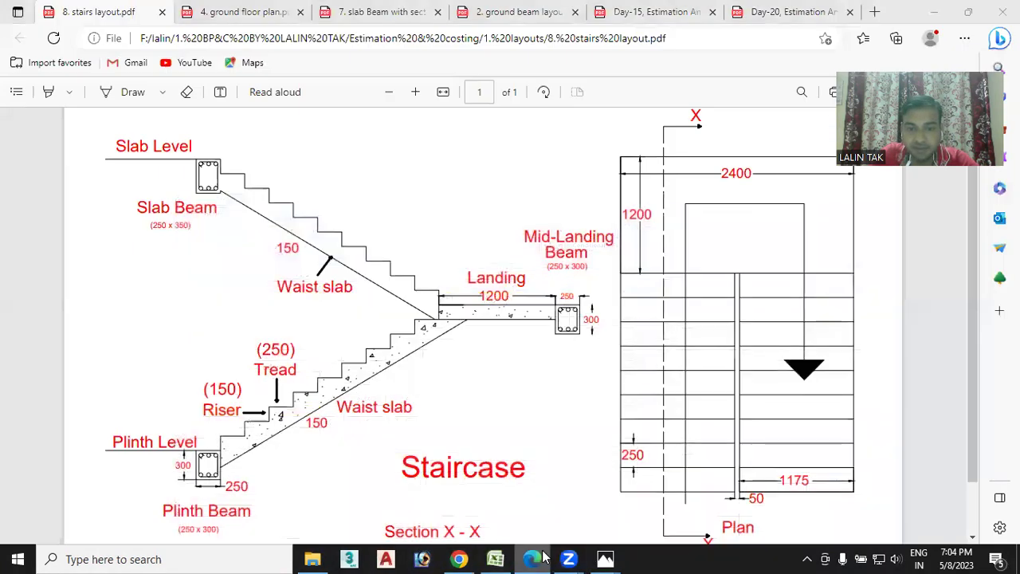
Open the '9. stairs layout with rough work' PDF from the 1. layouts folder
scroll(297, 359, "down", 2)
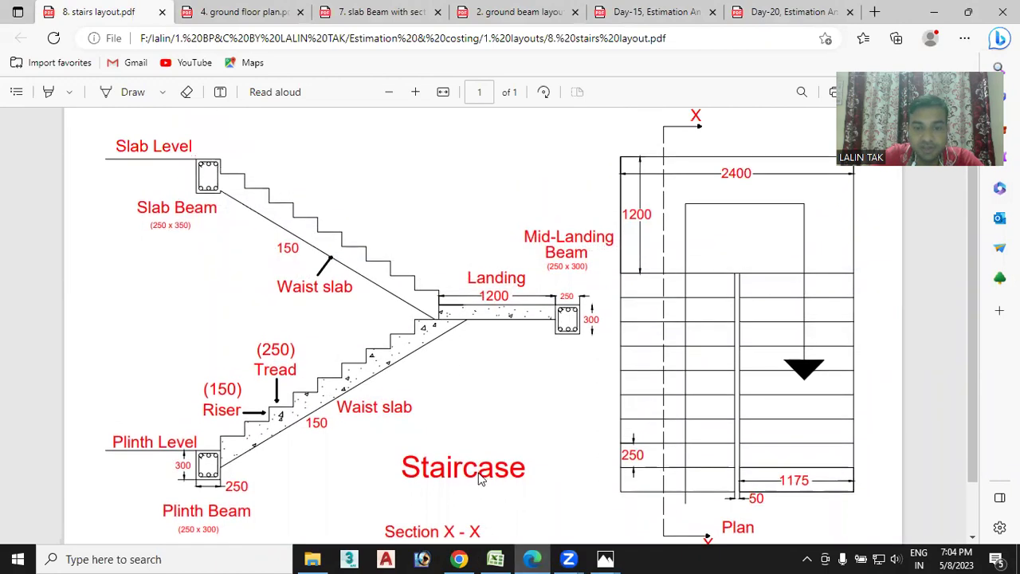
left_click(313, 559)
scroll(319, 262, "up", 2)
scroll(319, 250, "up", 3)
double_click(287, 164)
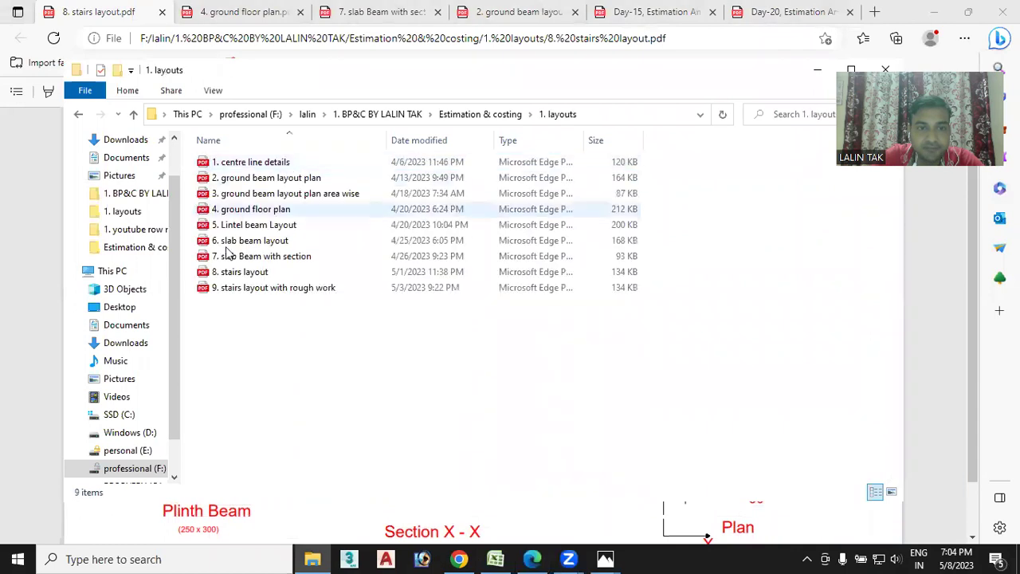
double_click(269, 291)
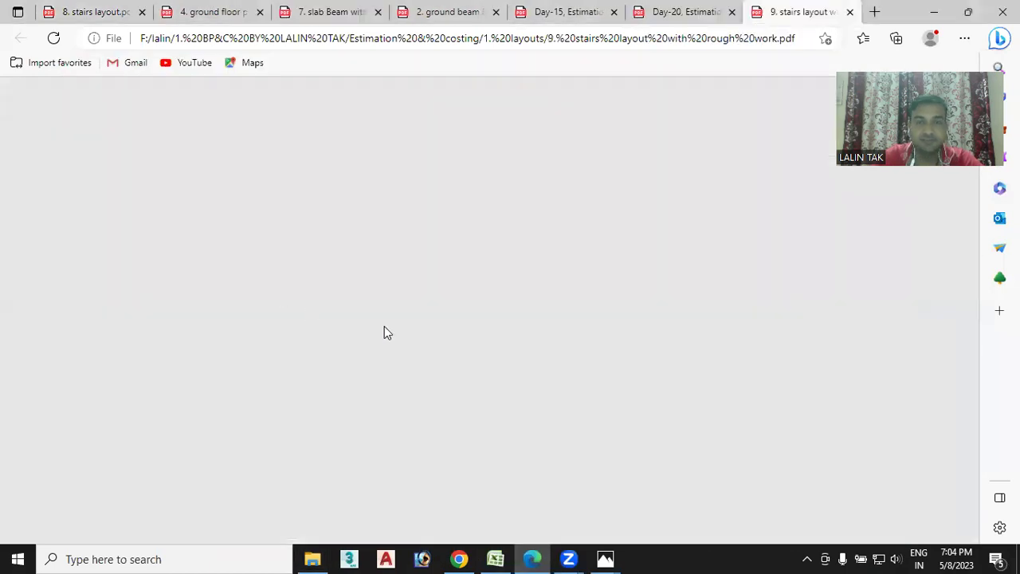
scroll(382, 339, "down", 3)
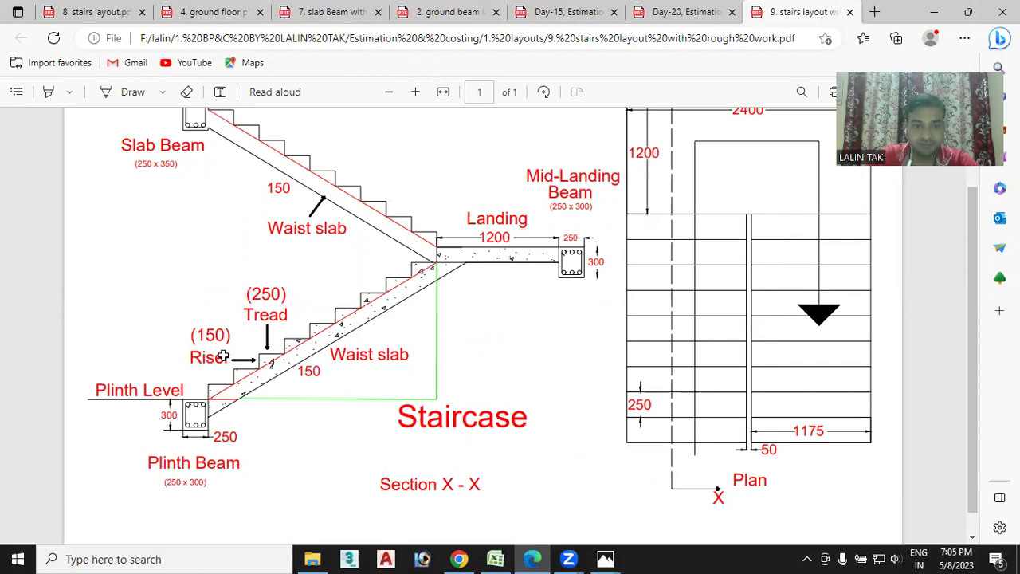
Copy the waist slab length 2.62 into the side face row and give it depth 0.15
left_click(495, 557)
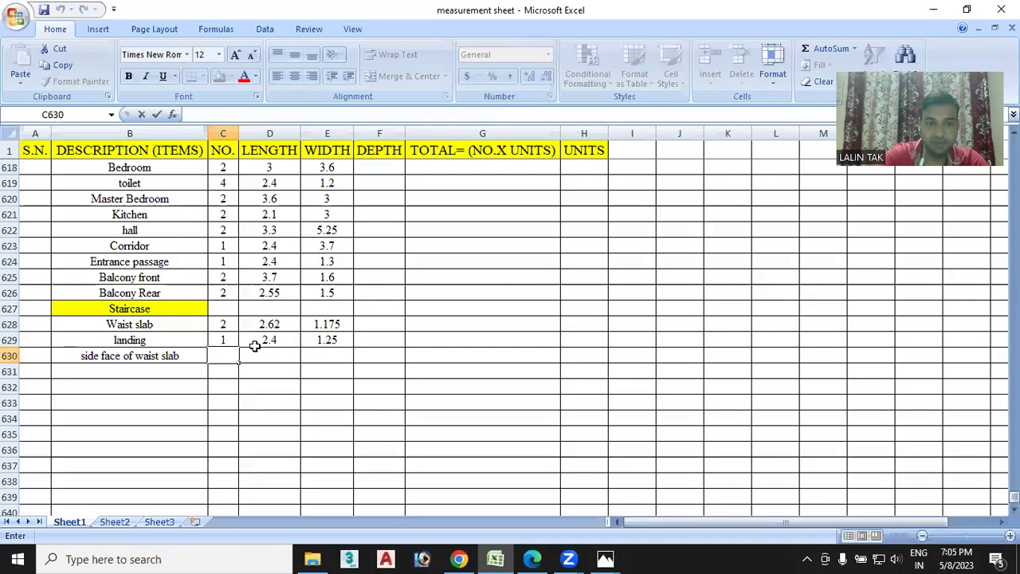
left_click(294, 319)
key("ctrl+c")
left_click(263, 356)
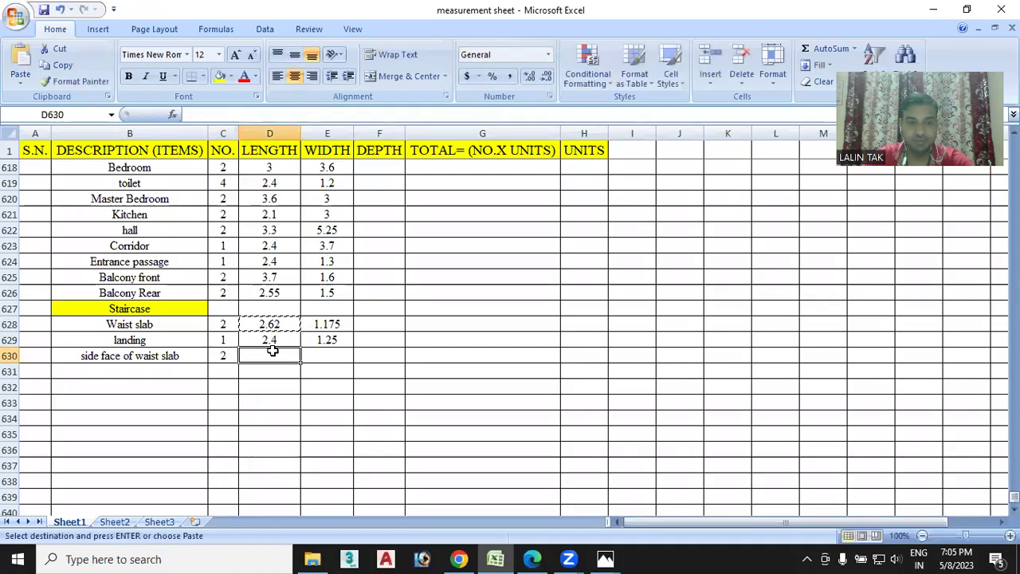
key("ctrl+v")
double_click(328, 355)
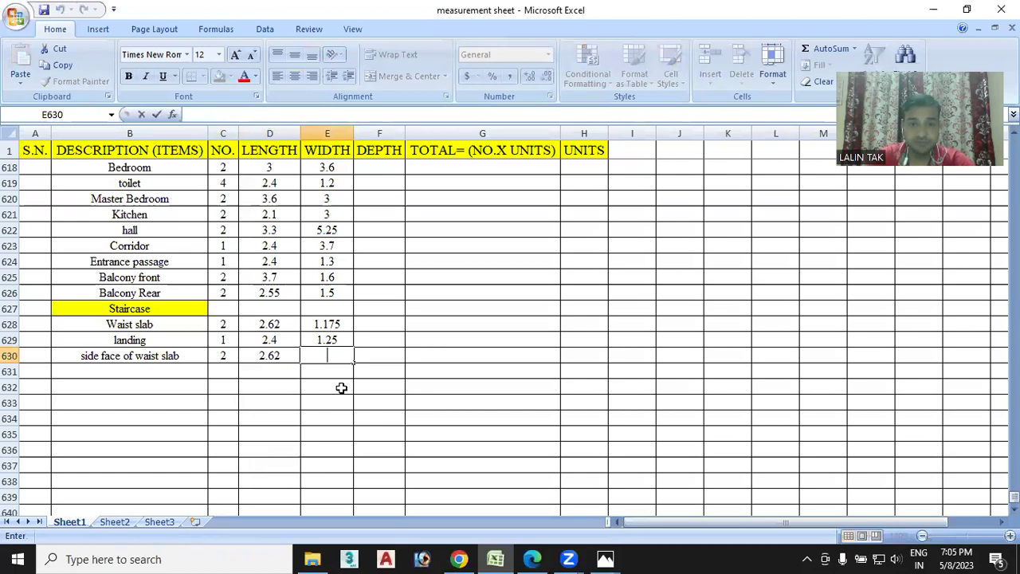
double_click(368, 353)
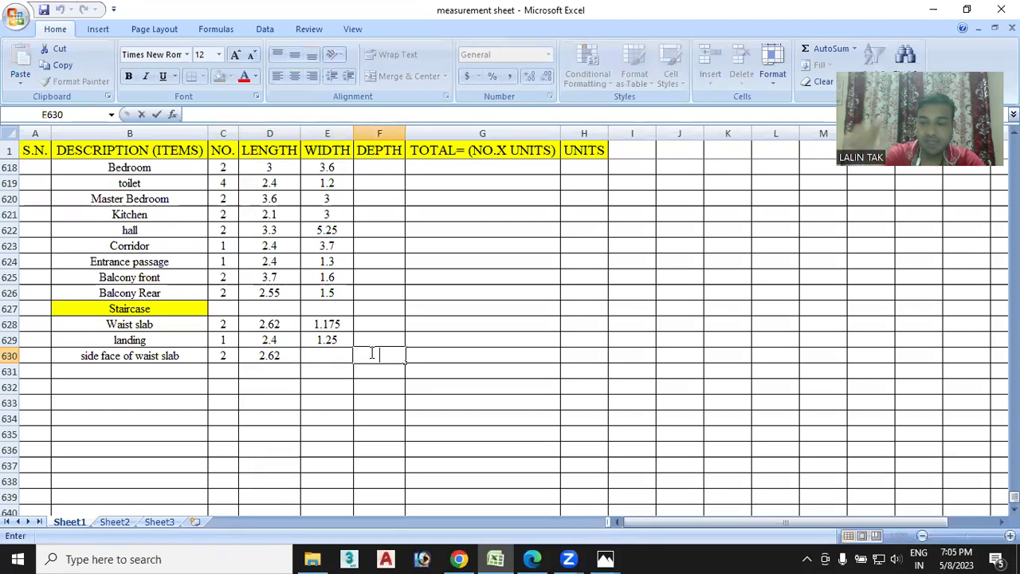
type("0.15")
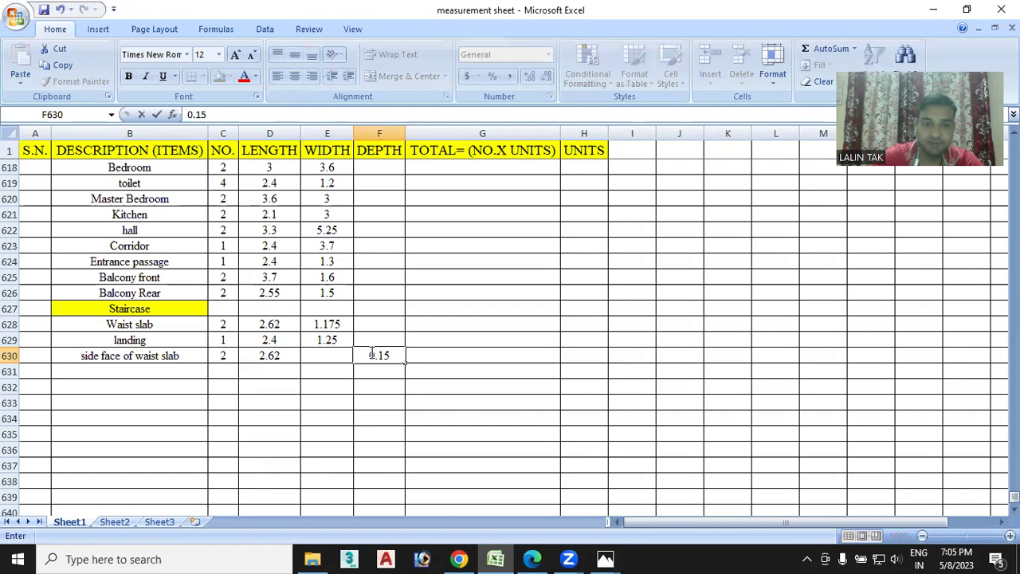
left_click(128, 380)
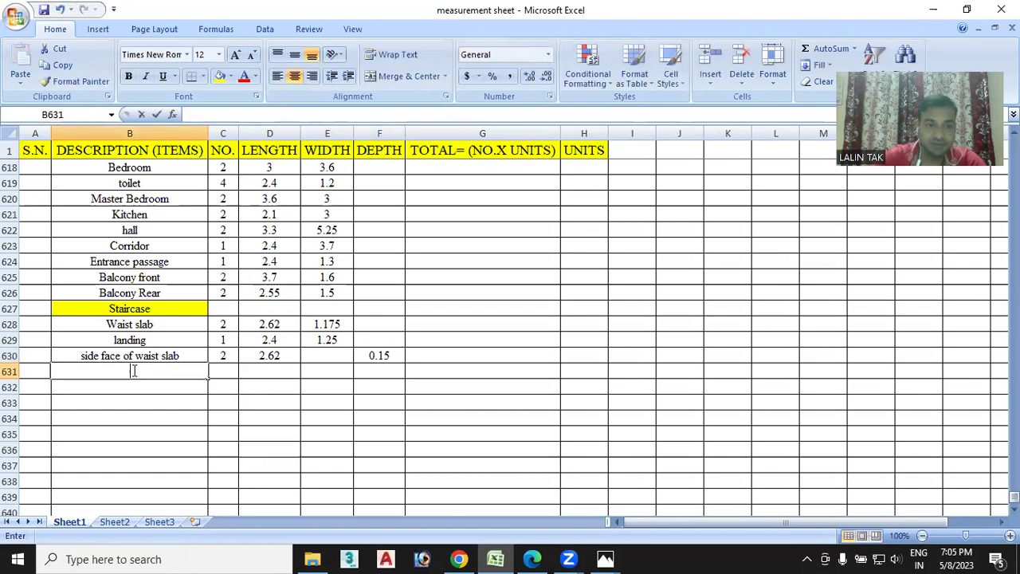
Add a 'side faces of steps' row with count 2, correcting the waist slab description to 'side faces'
type("side ")
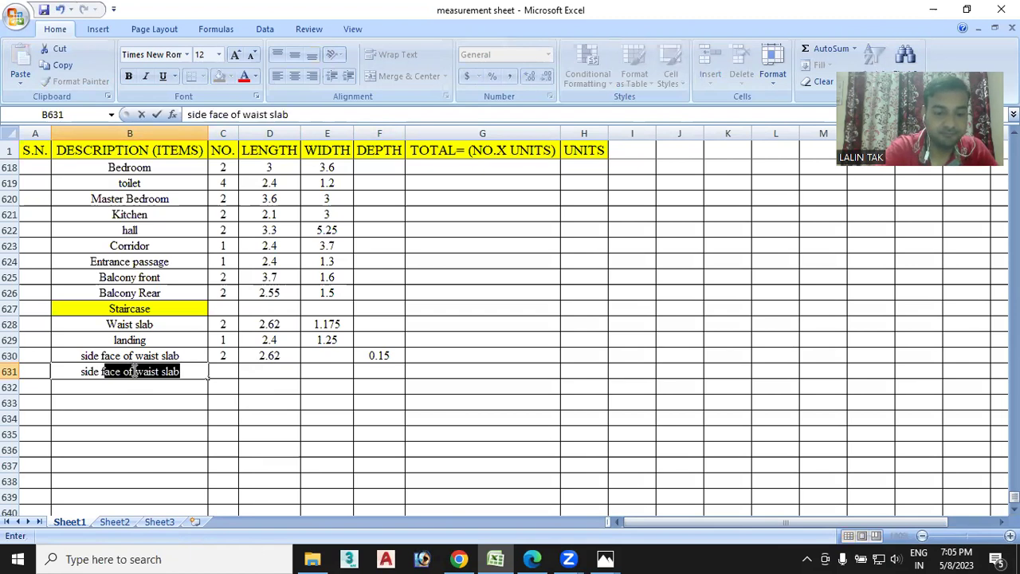
type("ces ")
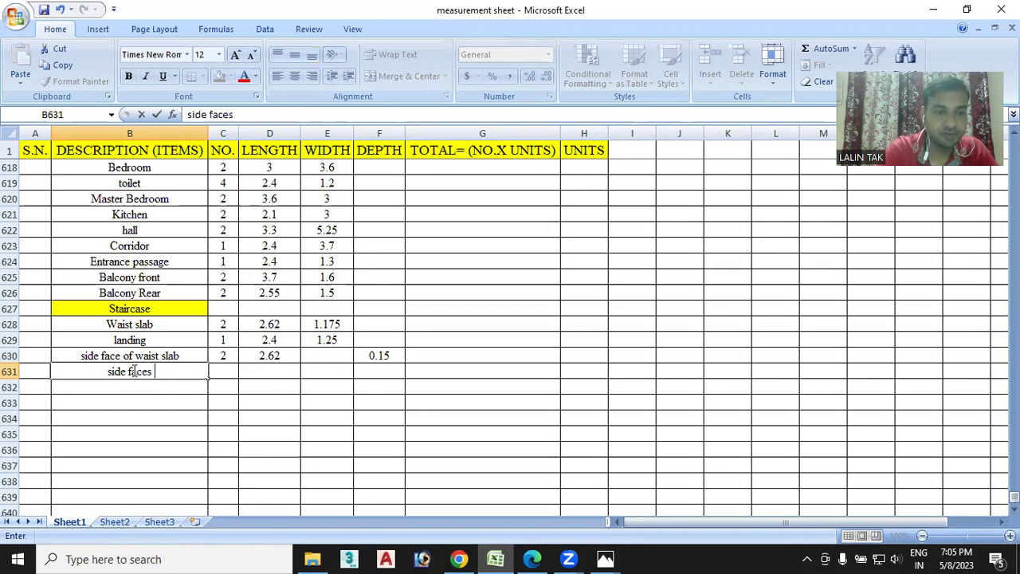
type("of")
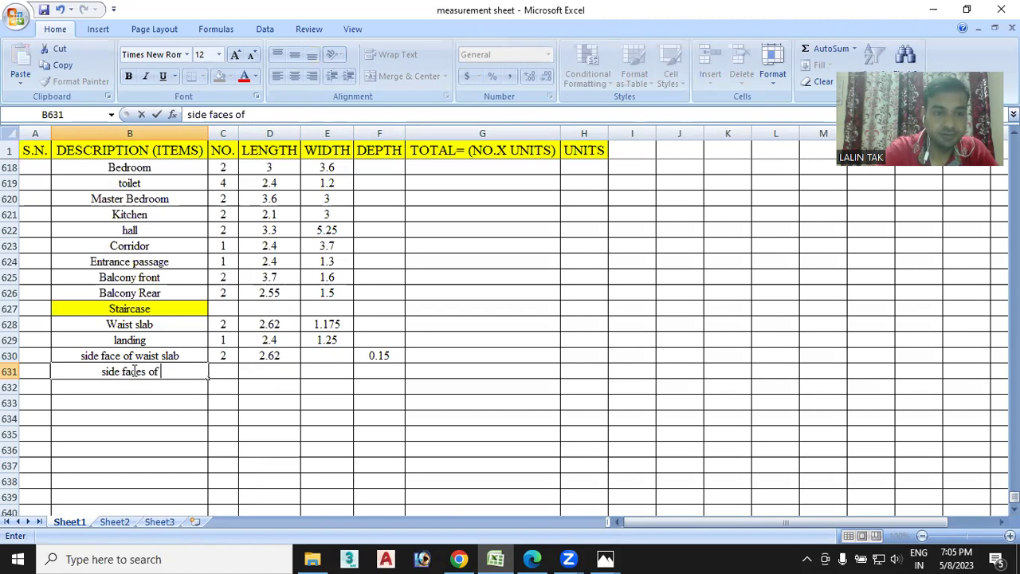
type("steps")
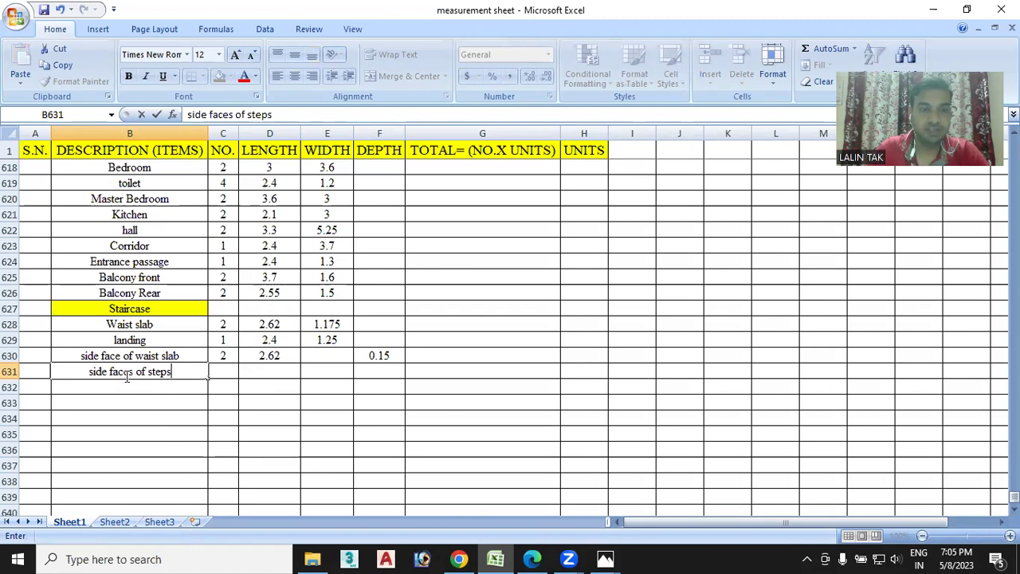
double_click(122, 356)
type("s")
left_click(221, 357)
left_click(226, 372)
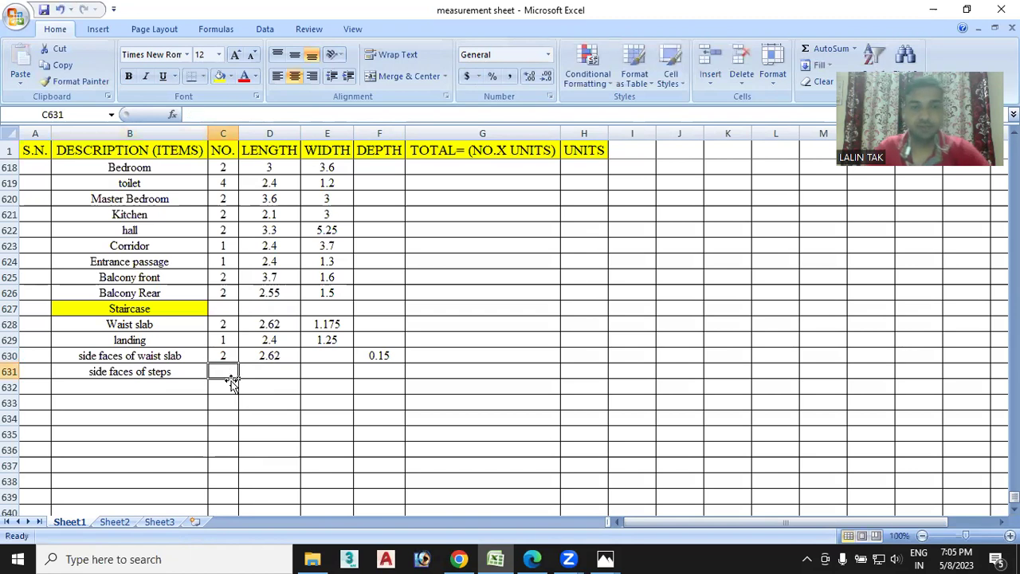
type("2")
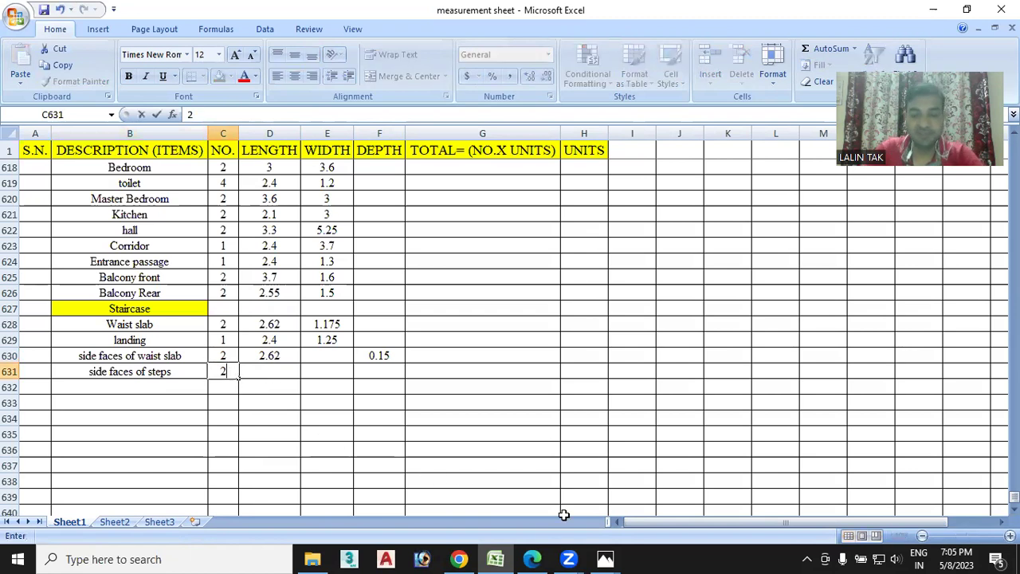
mouse_move(497, 558)
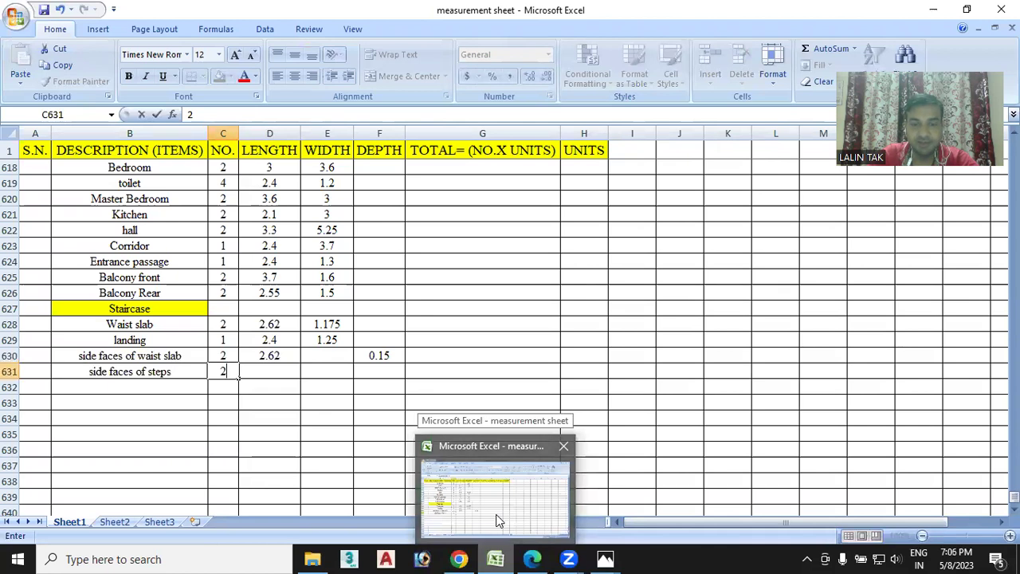
Zoom into the Edge staircase drawing to read the 250 tread and 150 riser sizes, then return to Excel
left_click(534, 558)
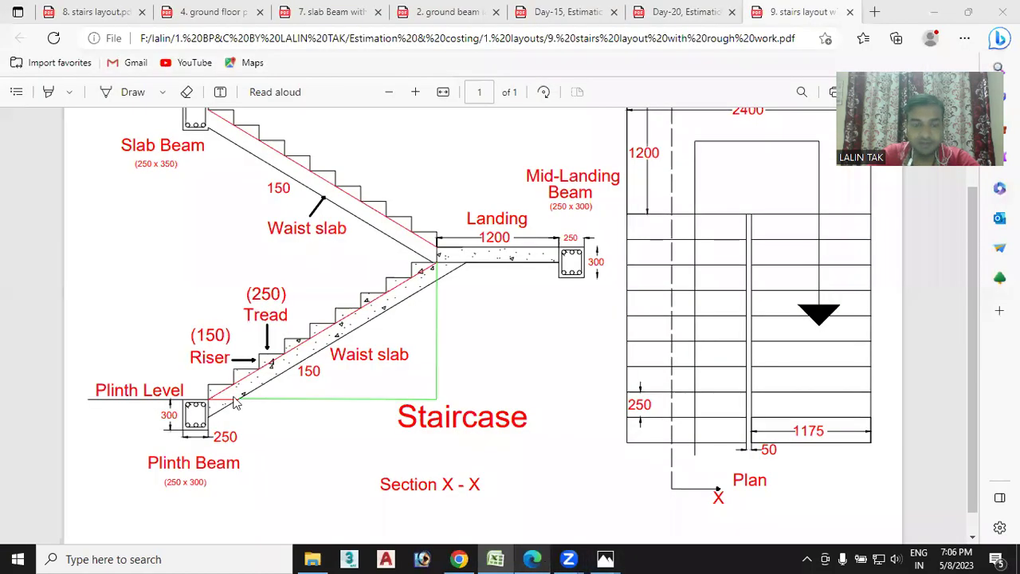
left_click(416, 92)
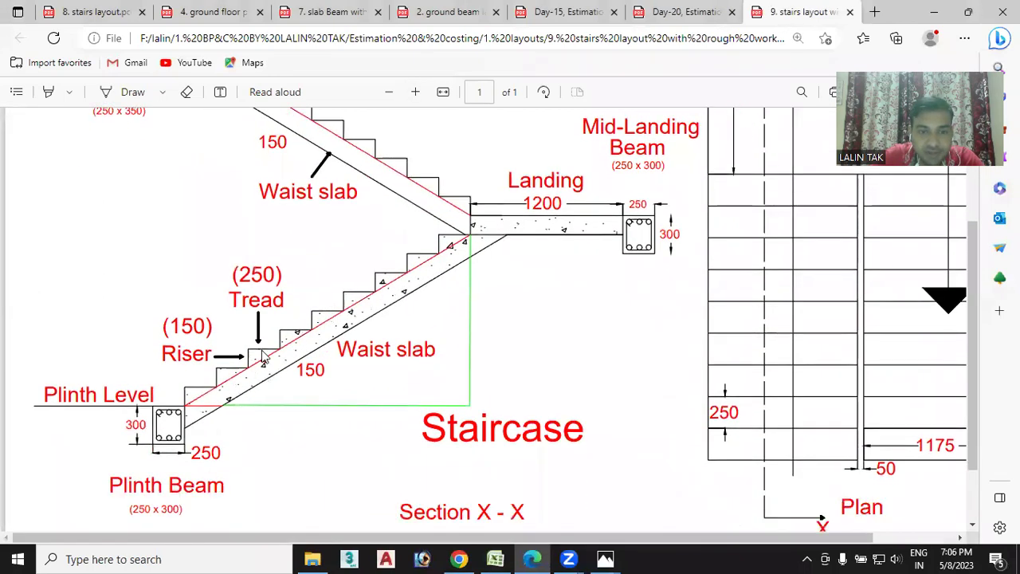
scroll(304, 369, "up", 1)
scroll(304, 368, "up", 1)
scroll(293, 433, "down", 1)
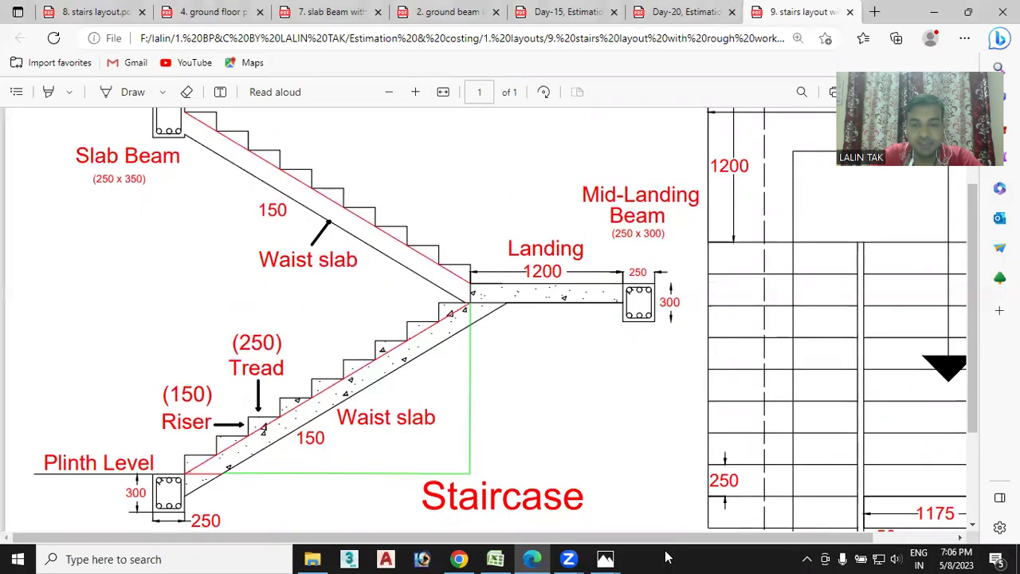
left_click(495, 558)
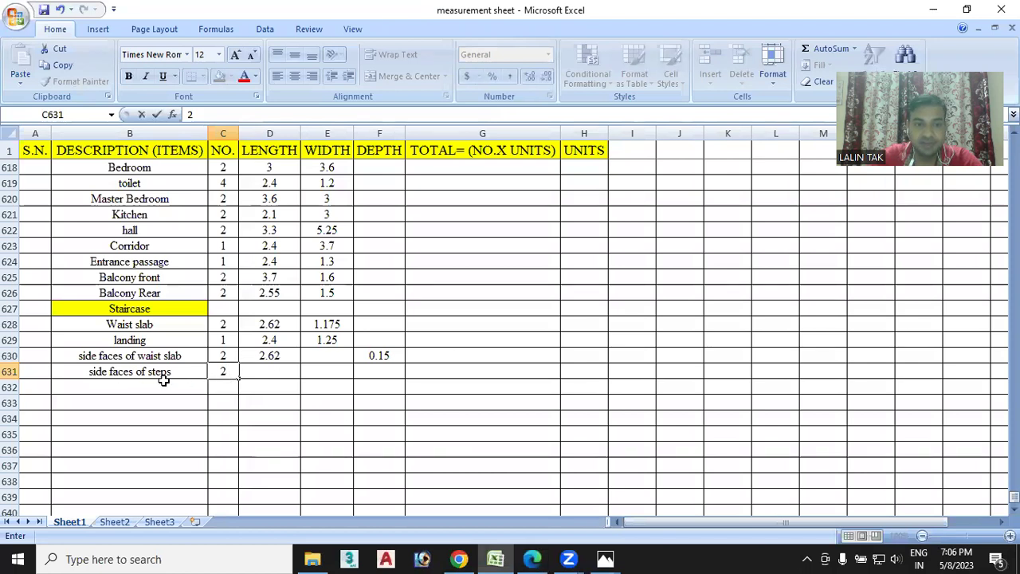
Change the step side faces count to 18 and merge the row's length and width cells D631:E631
double_click(227, 372)
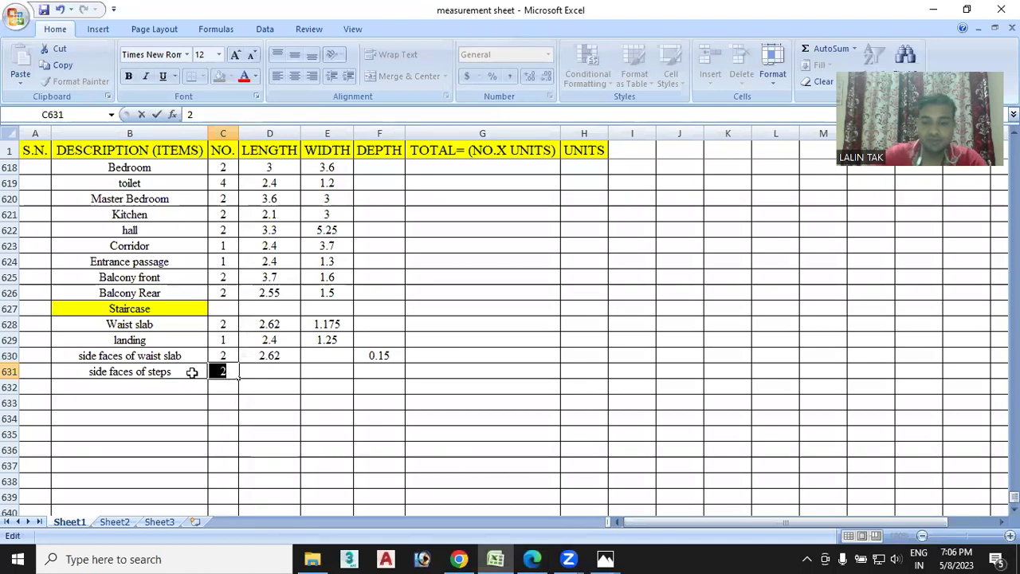
type("1")
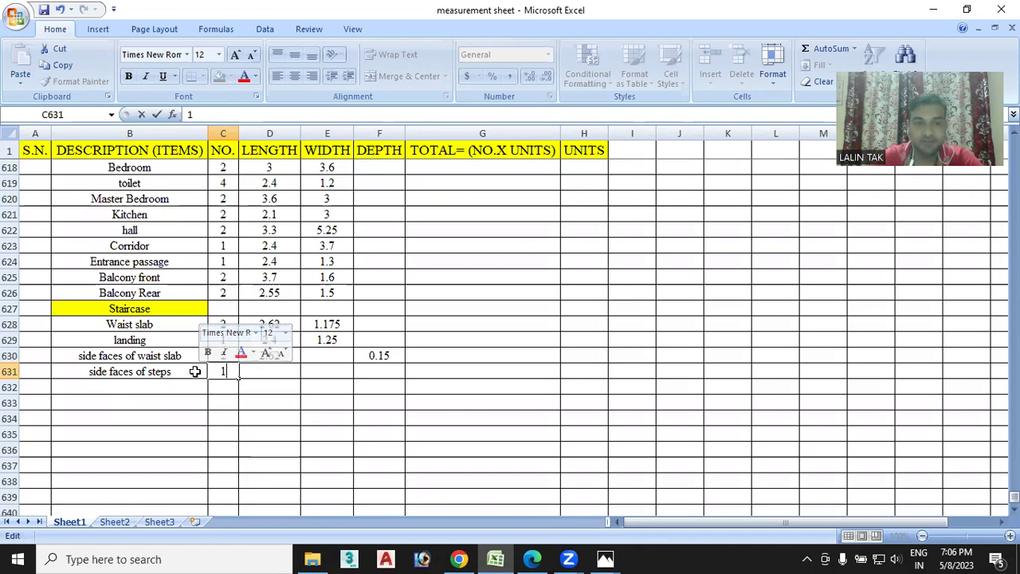
type("8")
left_click_drag(269, 371, 316, 372)
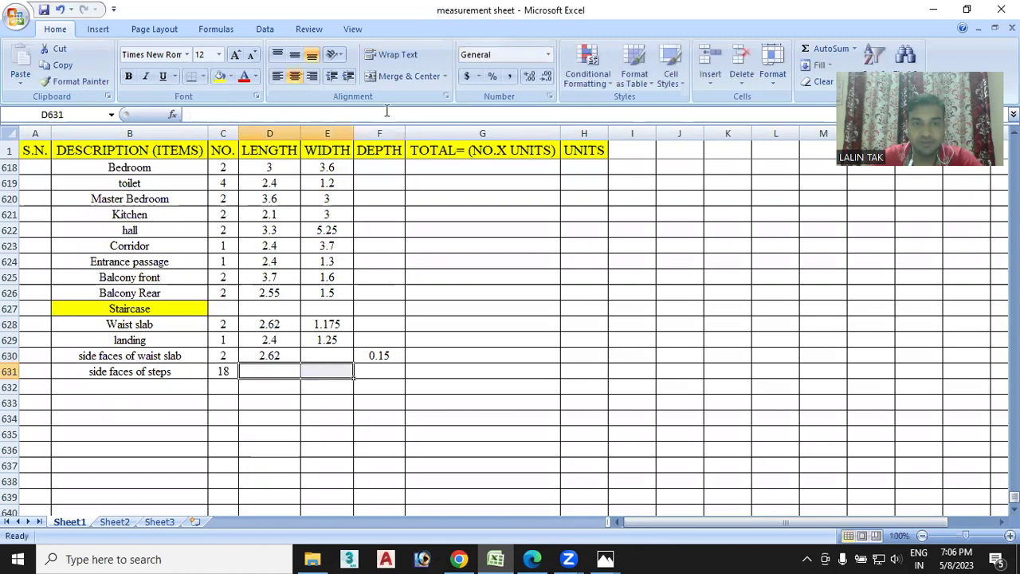
left_click(401, 76)
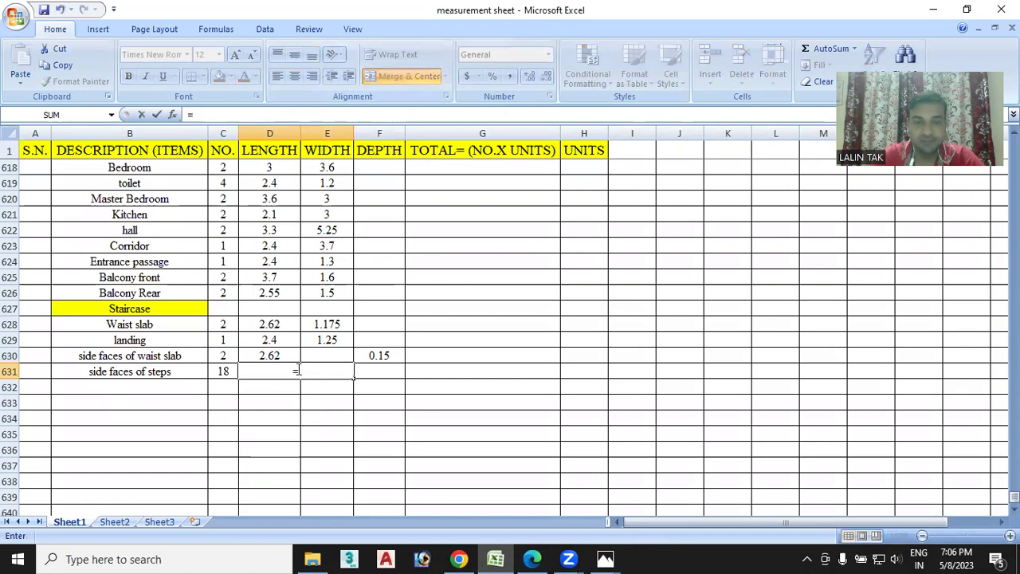
Enter the triangle-area formula =(0.25*0.15)/2 in the merged cell, giving 0.01875
type("(")
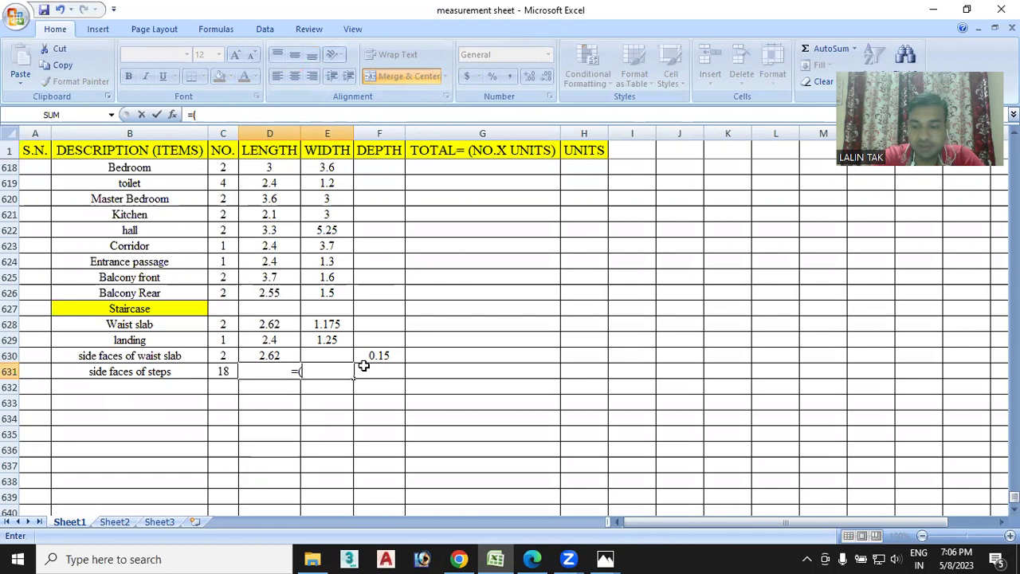
type(".265")
key("BackSpace")
key("BackSpace")
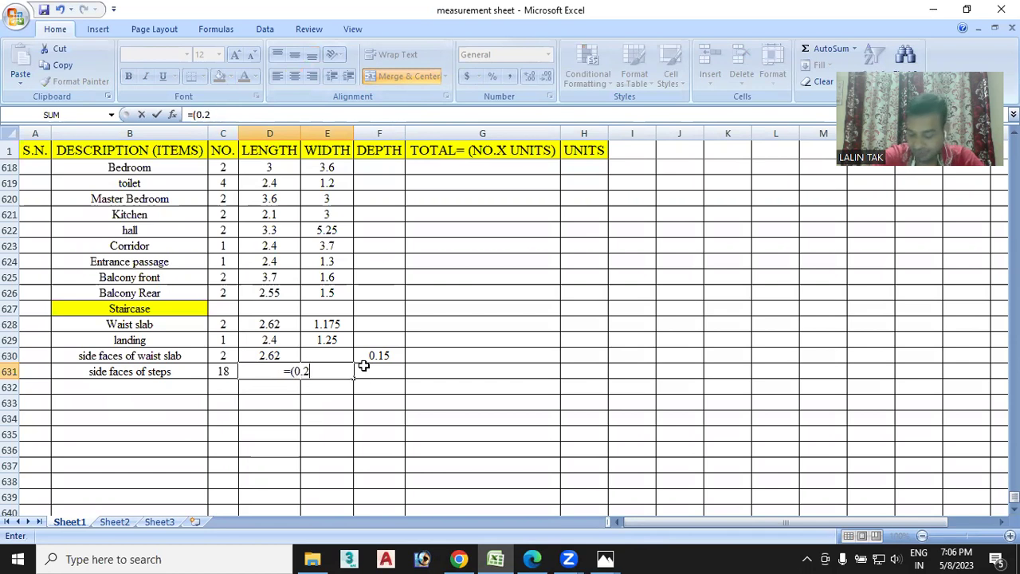
type("5")
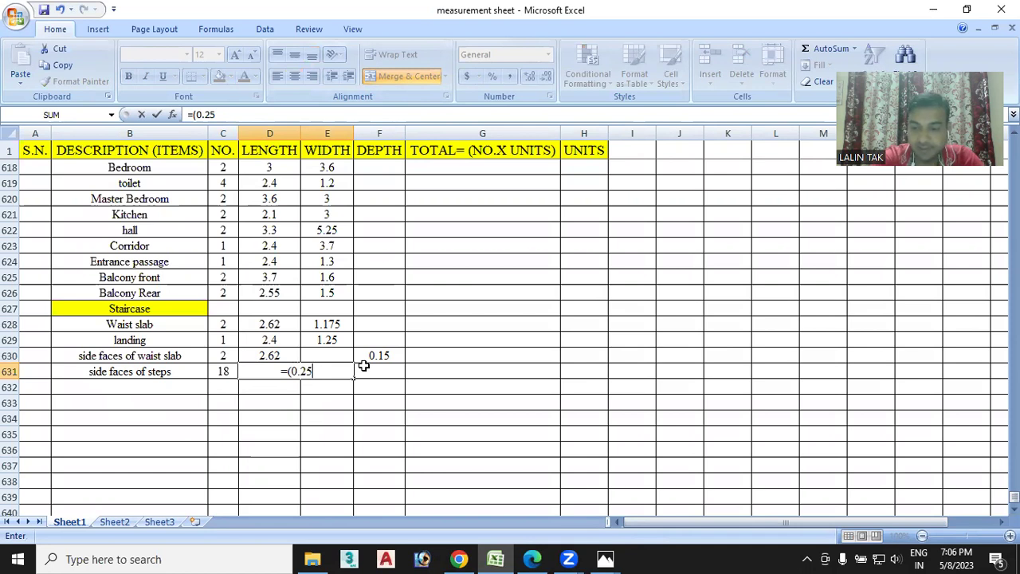
type("*0.15)")
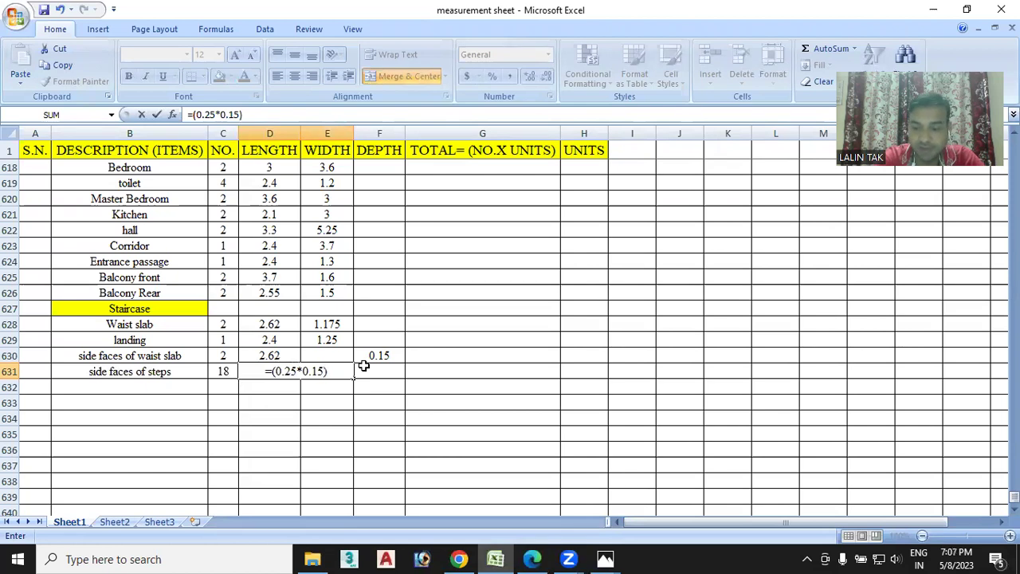
type("/")
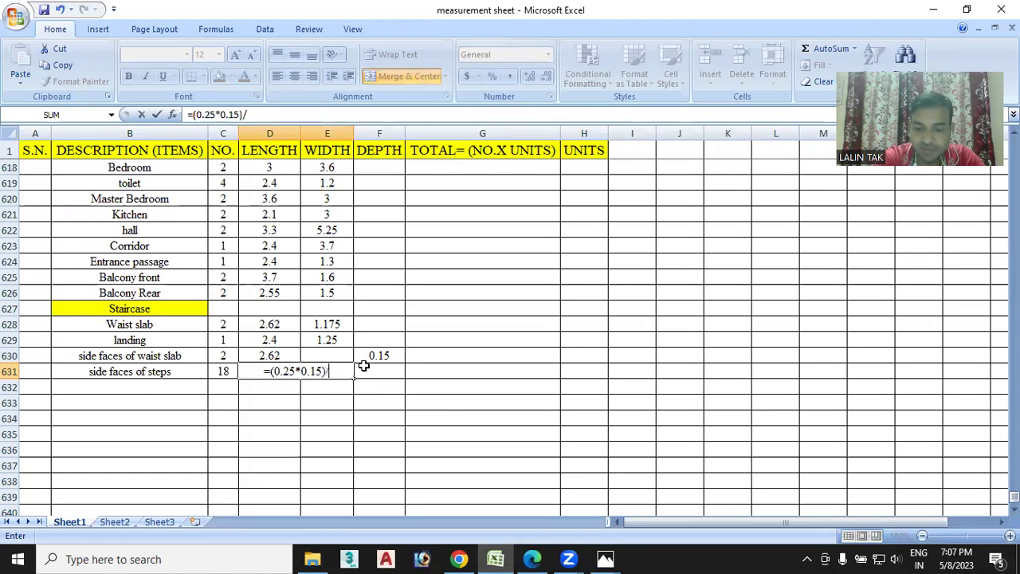
type("2")
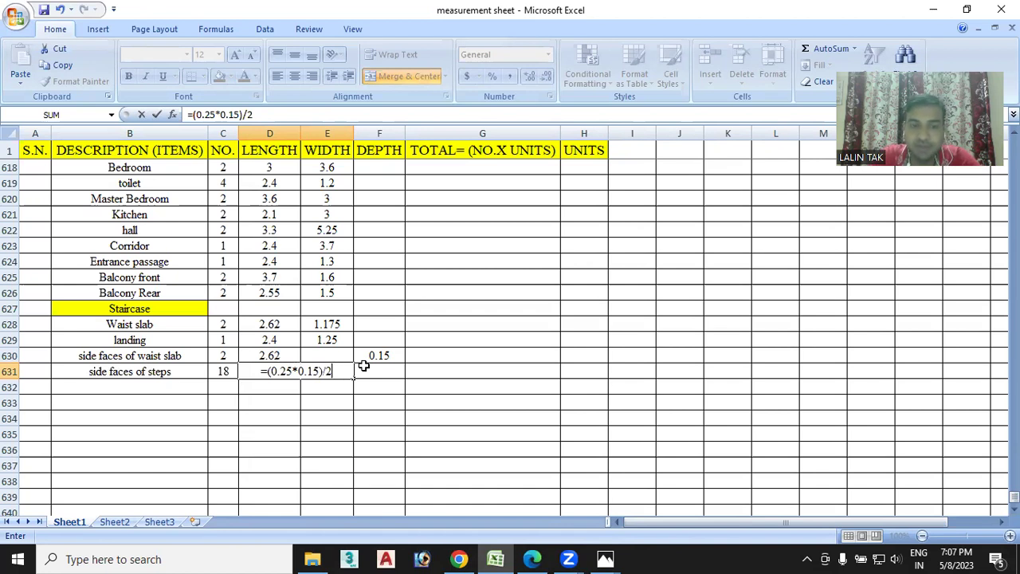
key("Return")
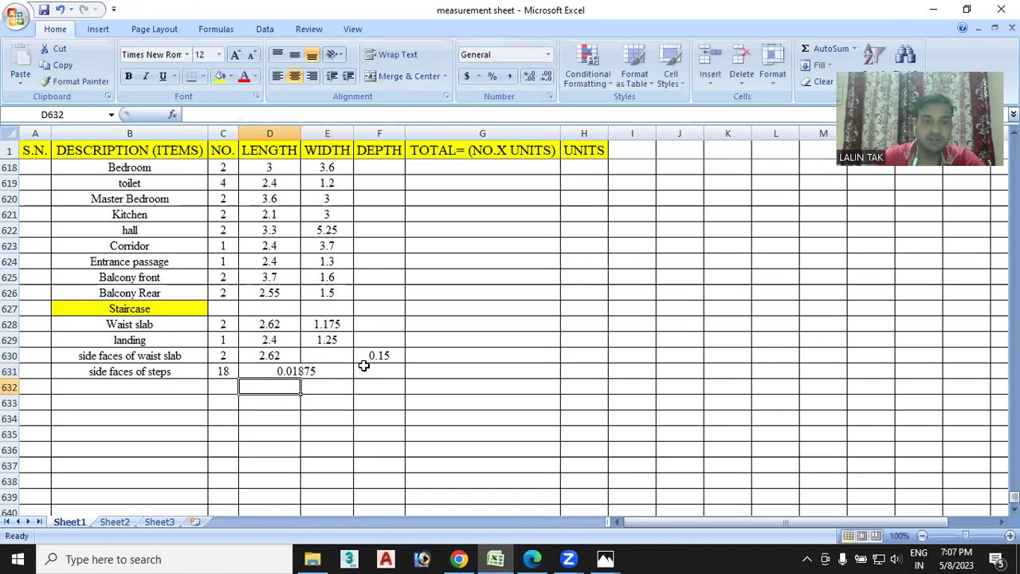
left_click(334, 374)
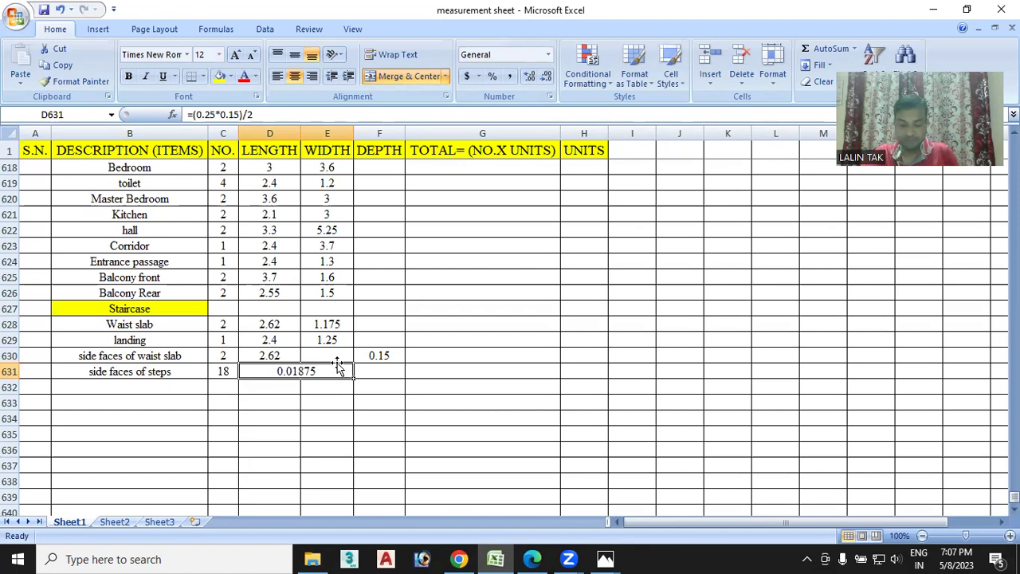
scroll(325, 421, "up", 1)
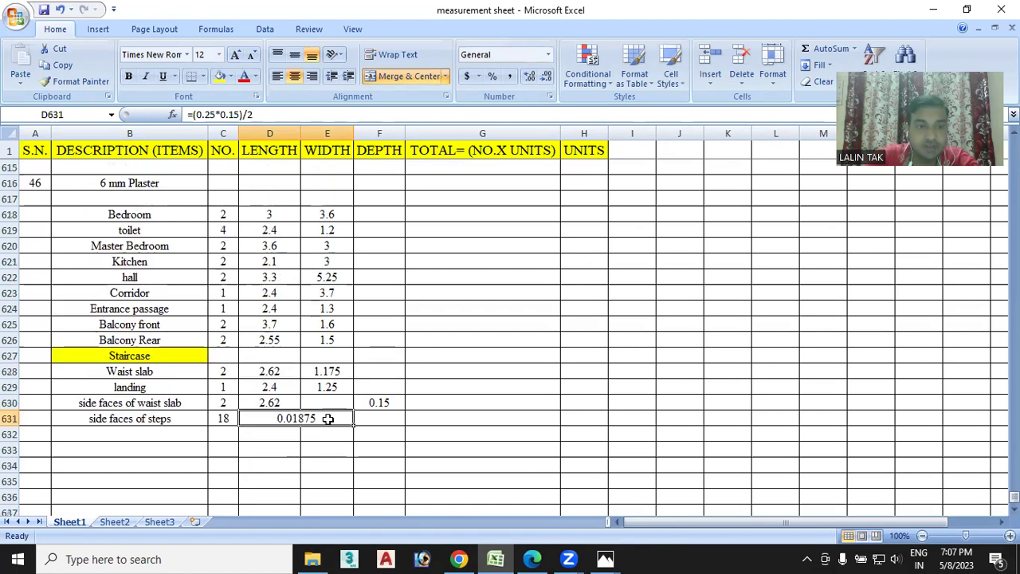
scroll(327, 418, "up", 1)
scroll(323, 393, "down", 1)
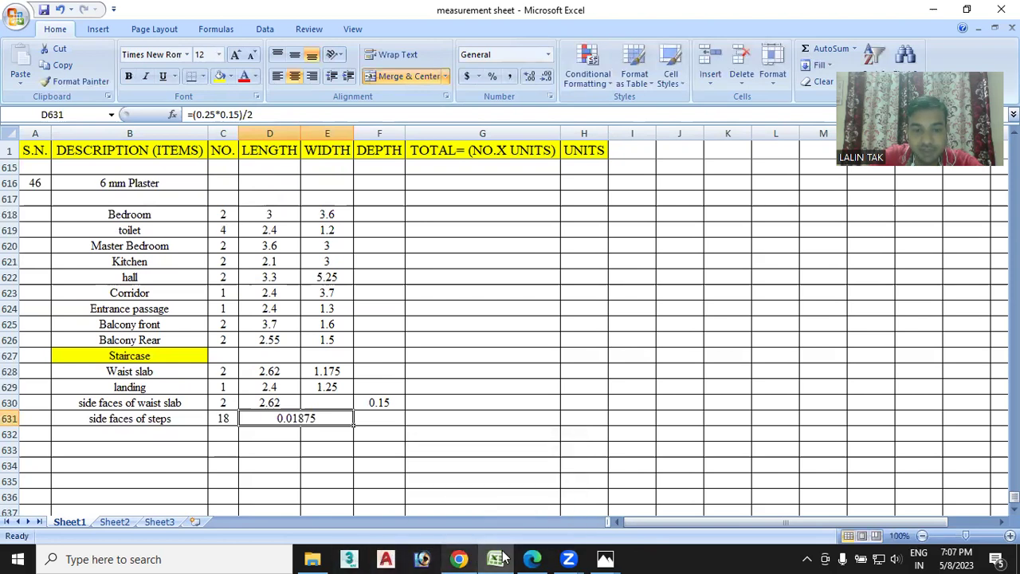
left_click(532, 558)
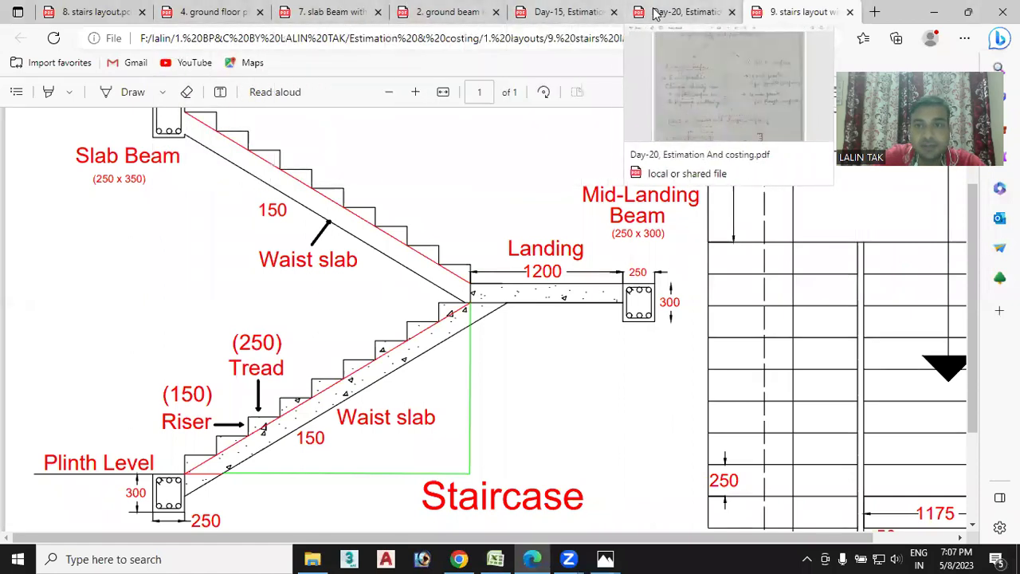
left_click(115, 9)
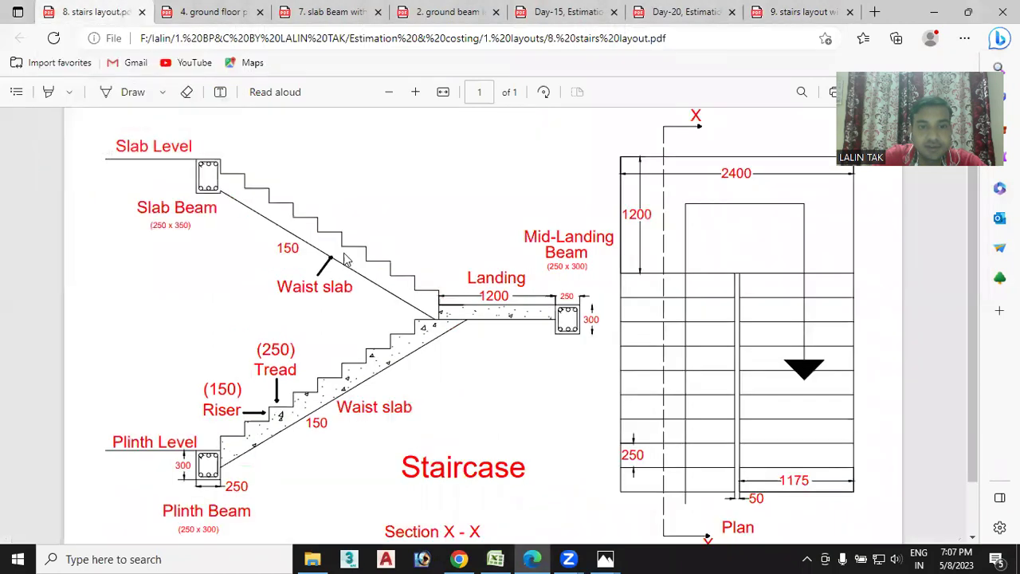
left_click(228, 12)
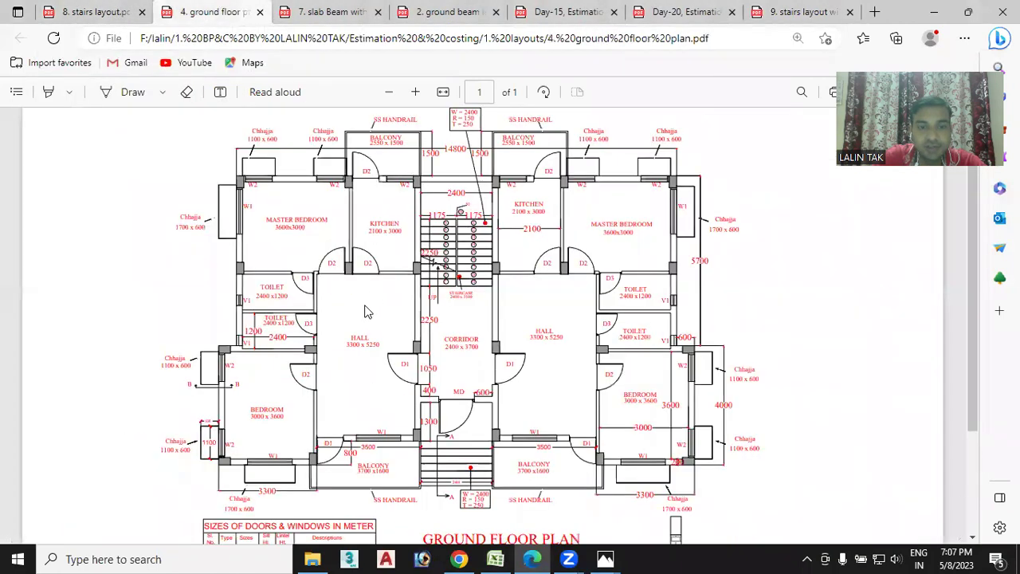
scroll(365, 312, "down", 1)
scroll(365, 312, "down", 1)
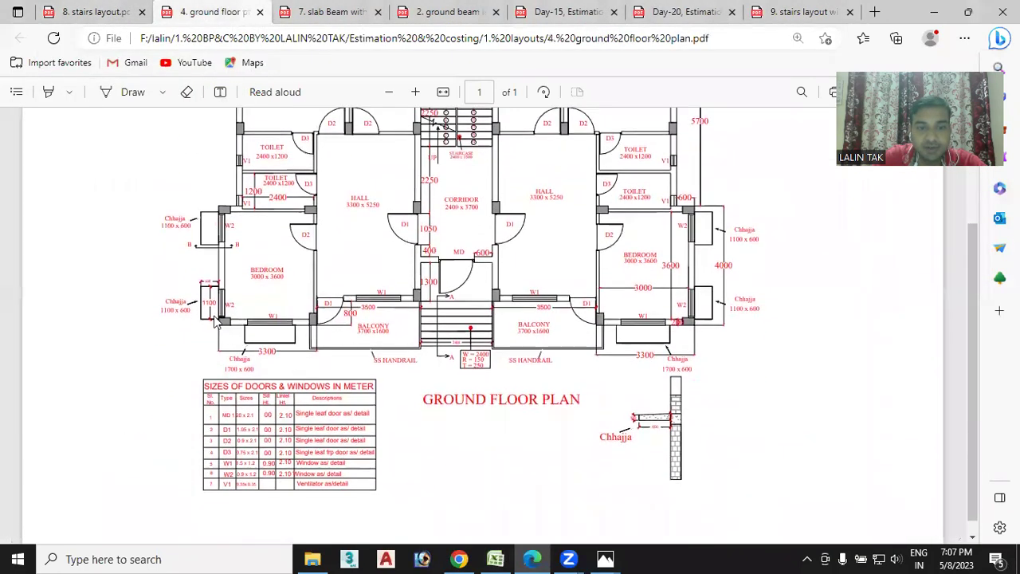
scroll(215, 319, "up", 1)
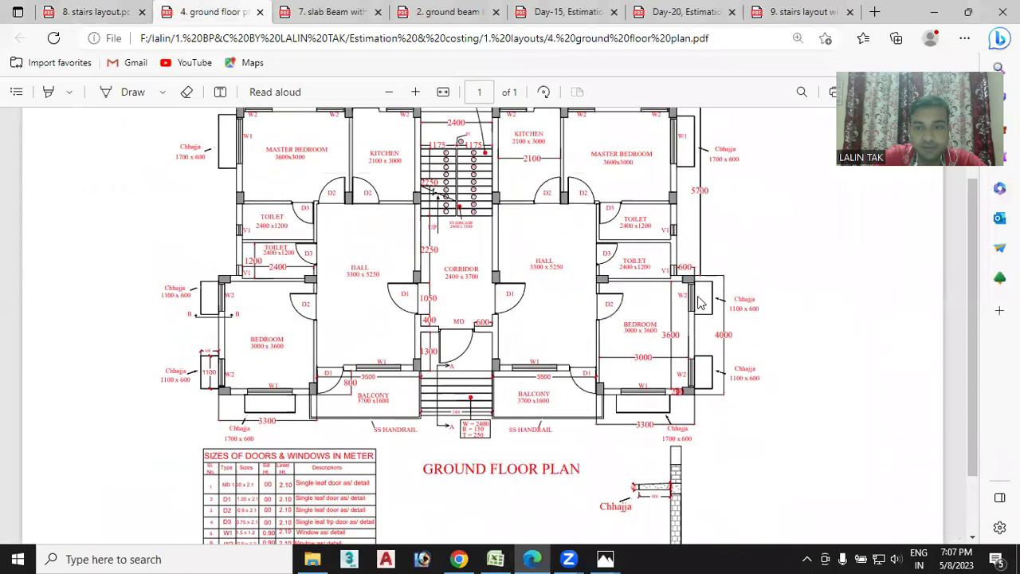
scroll(682, 302, "up", 1)
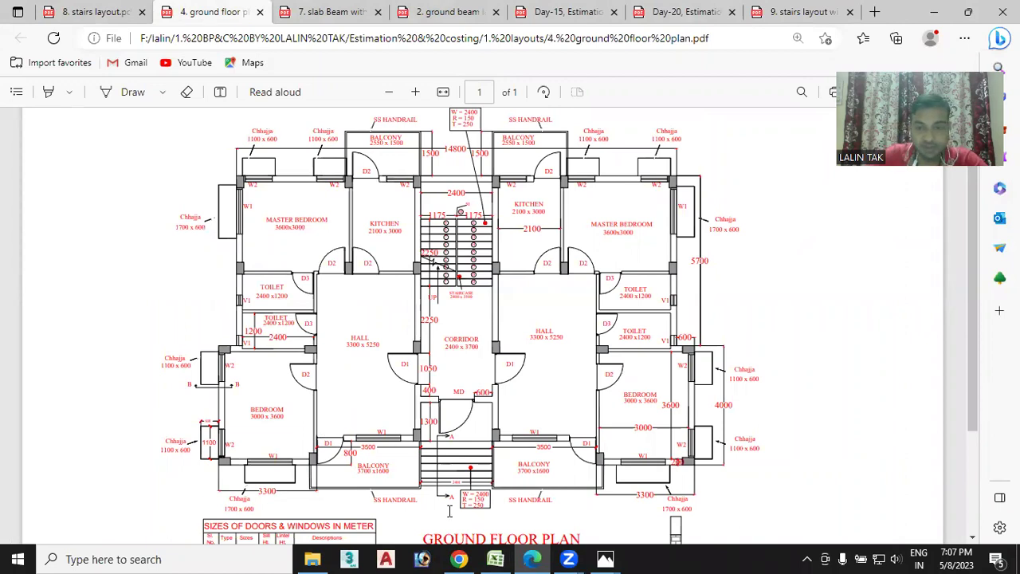
key("alt+Tab")
scroll(203, 417, "down", 2)
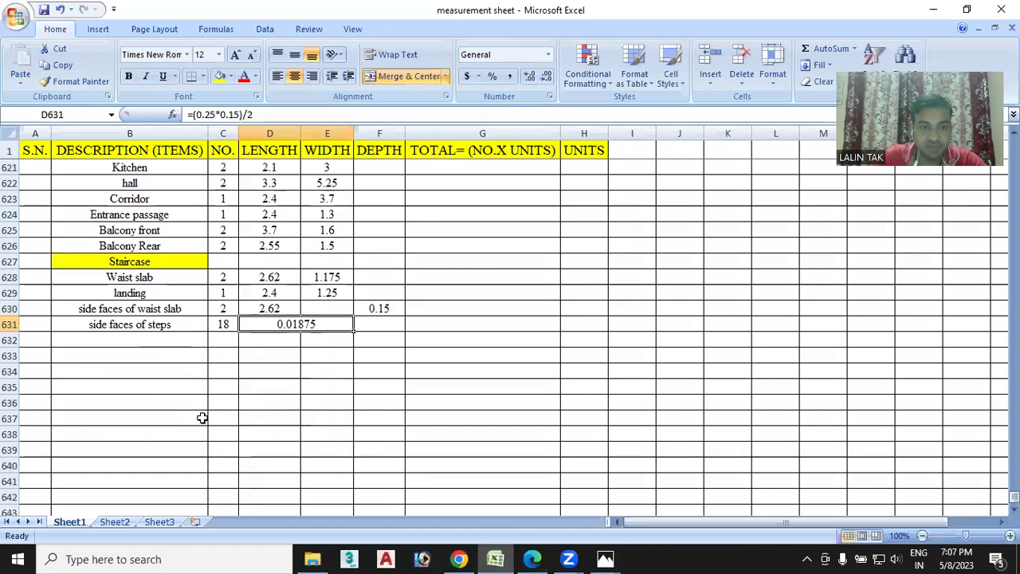
left_click(124, 353)
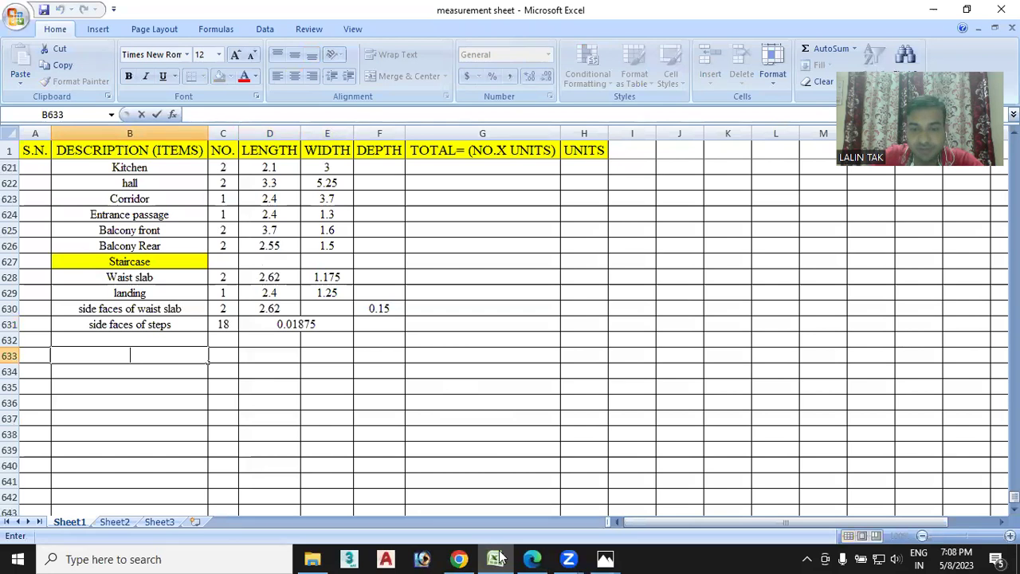
mouse_move(606, 558)
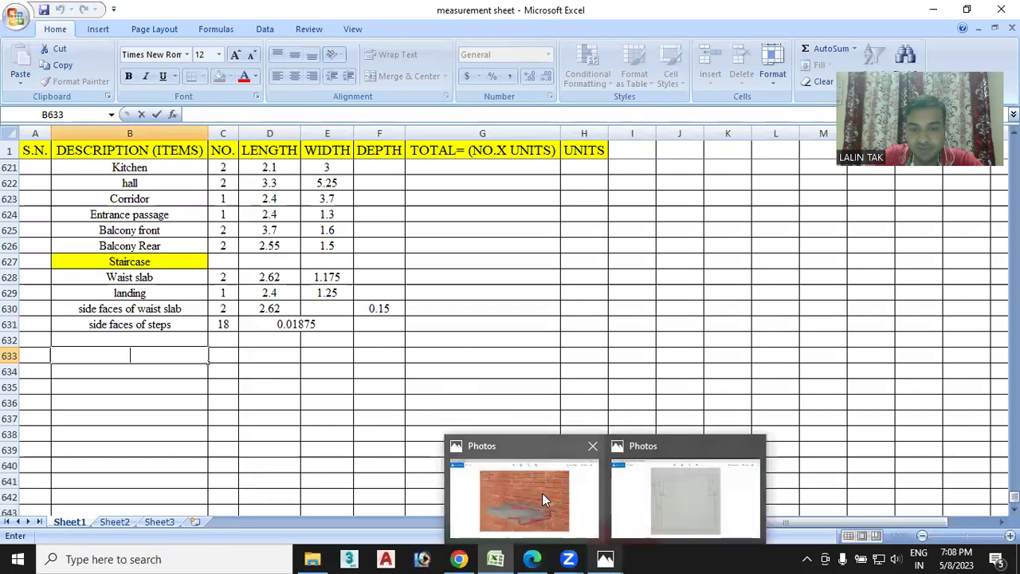
left_click(542, 500)
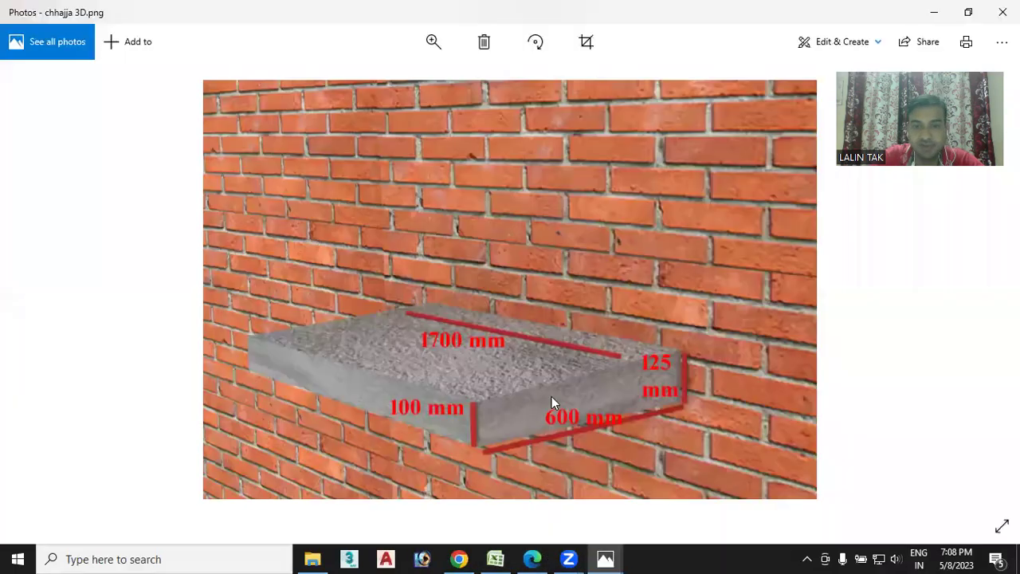
Zoom in on the chhajja 3D picture and centre the slab to read its 1700, 600, 125 and 100 mm dimensions
left_click(430, 32)
left_click_drag(371, 85, 392, 85)
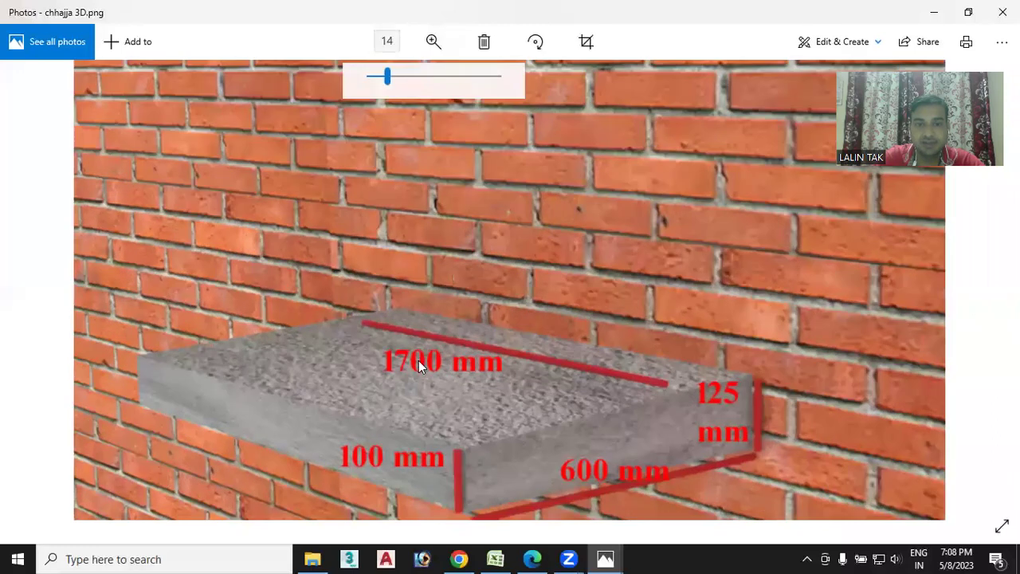
left_click_drag(419, 360, 420, 283)
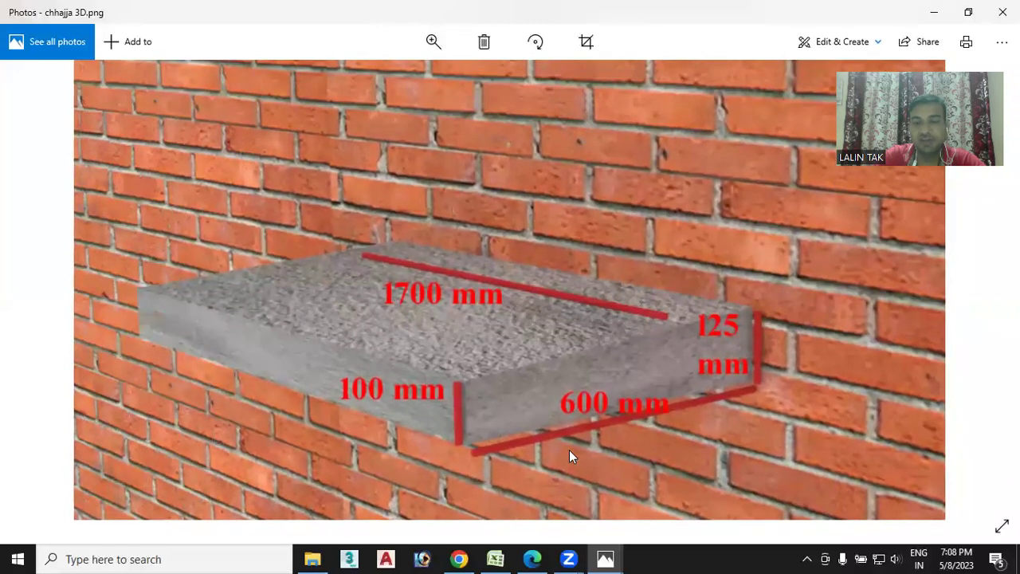
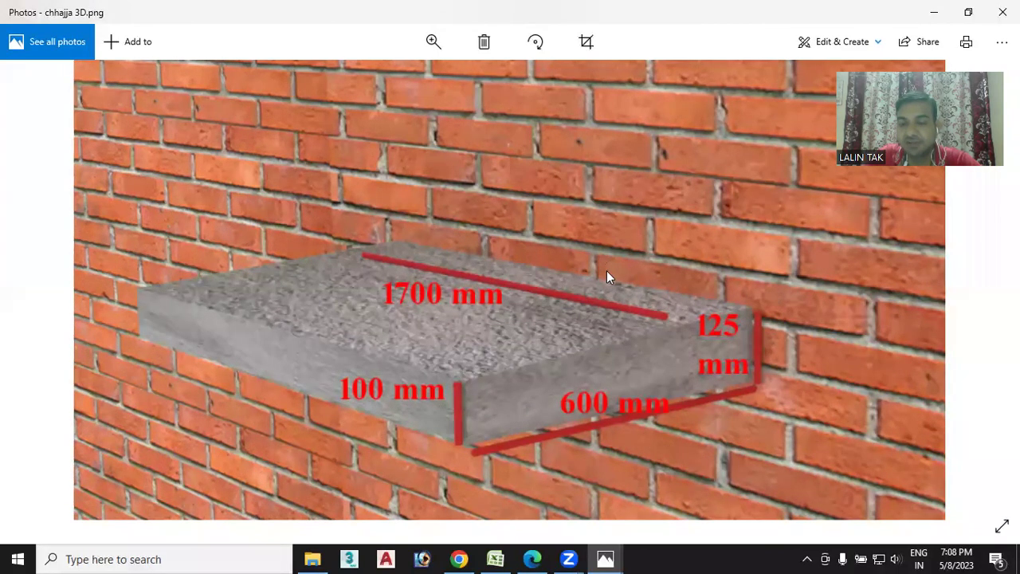
Switch from the chhajja 3D image back to the Excel measurement sheet
left_click(495, 558)
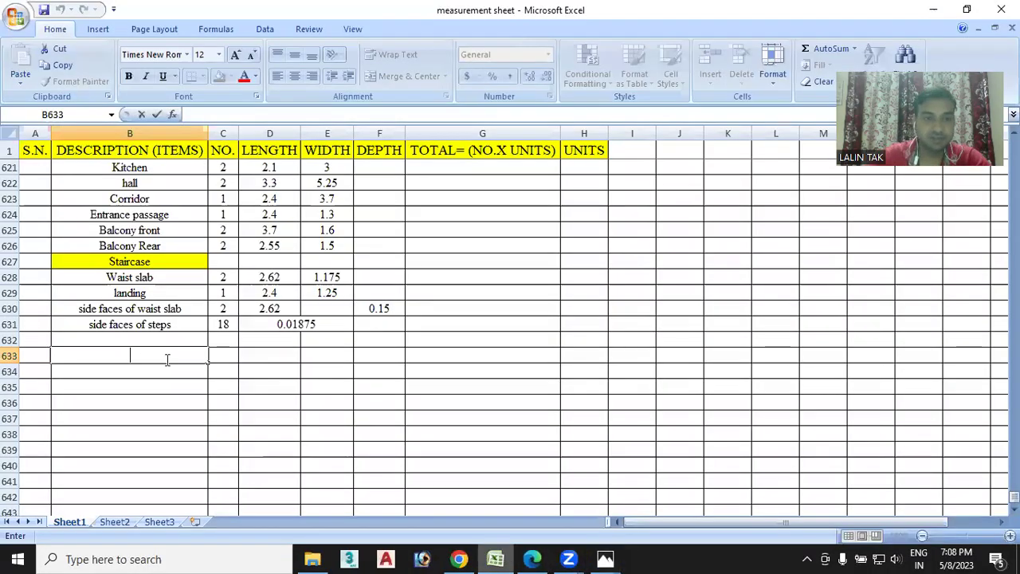
Enter a Chhajja heading in B632 and give it a yellow fill
left_click(136, 340)
type("Chhajja")
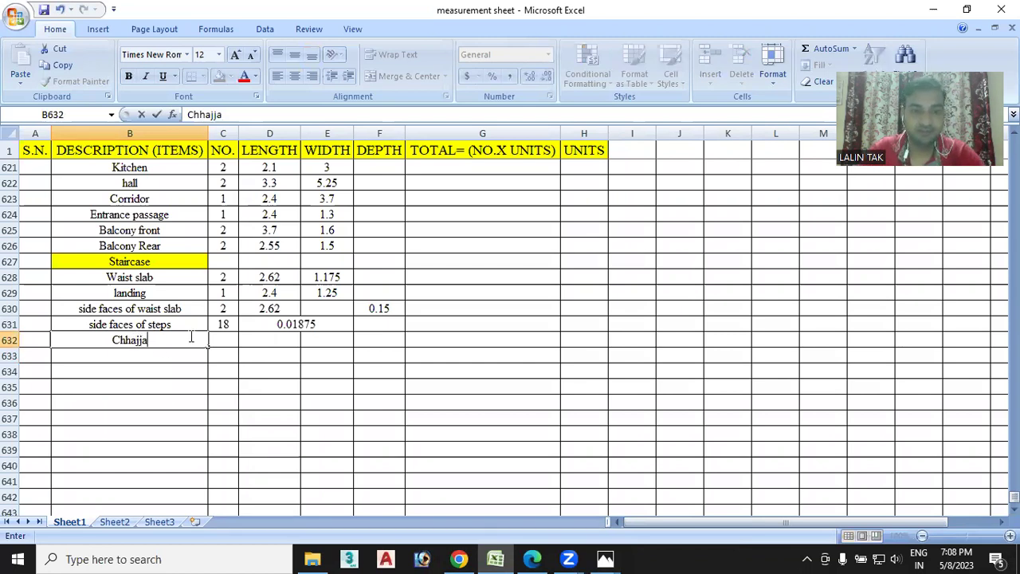
left_click(144, 346)
key("Return")
left_click(164, 341)
left_click(220, 77)
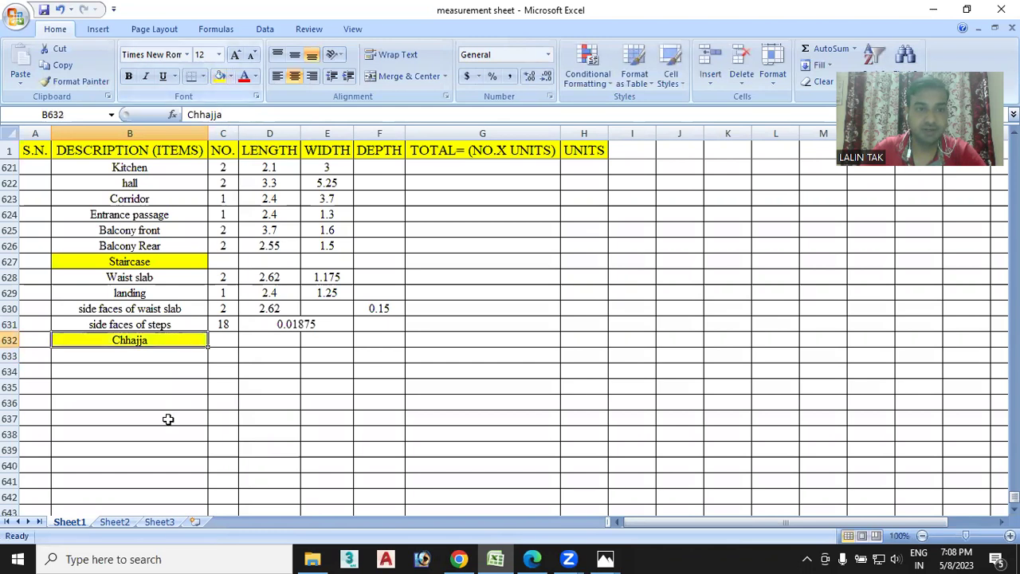
List Top, W1 and W2 in B633:B635 beneath the Chhajja heading
left_click(136, 353)
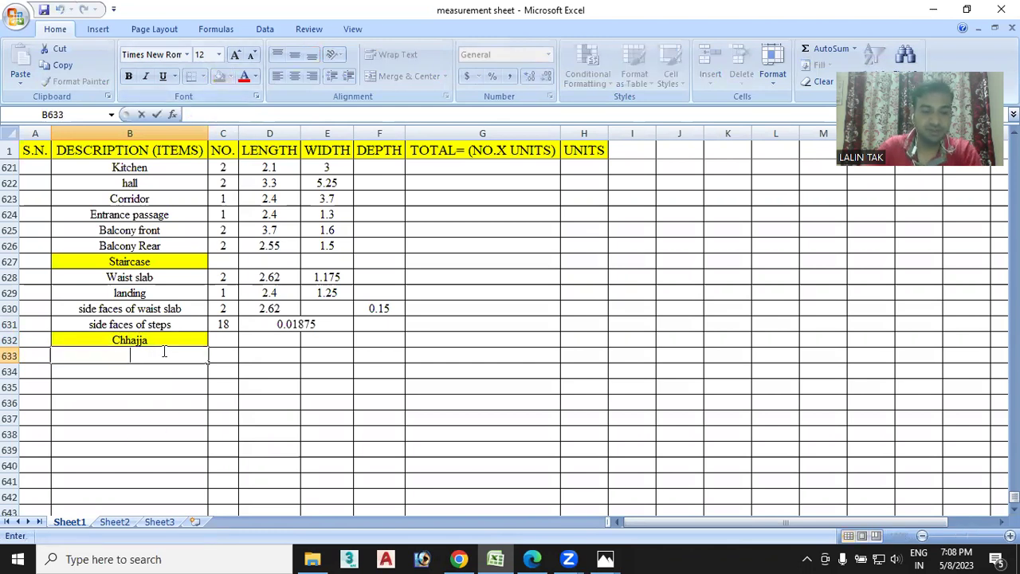
type("Top")
key("Return")
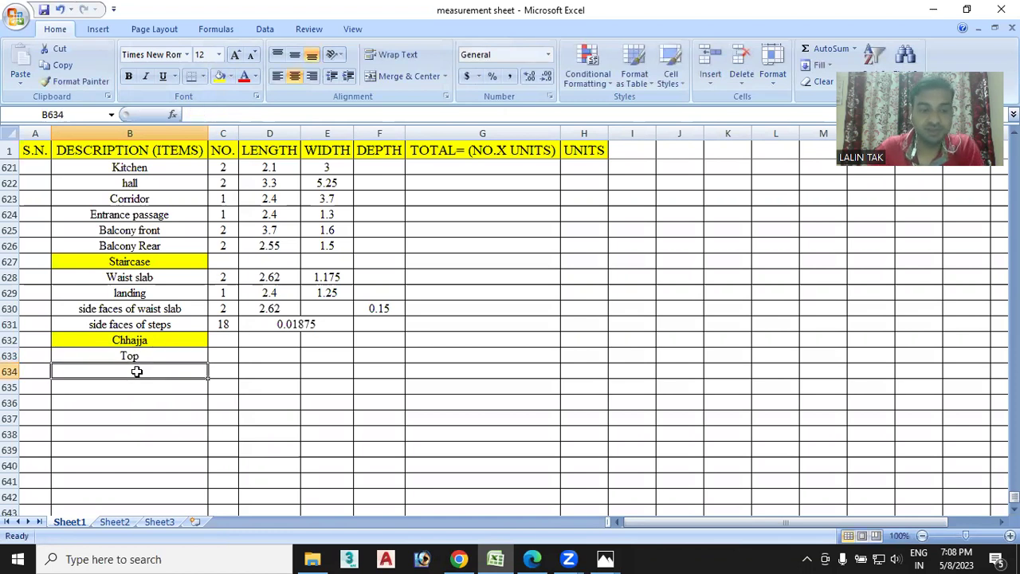
type("w")
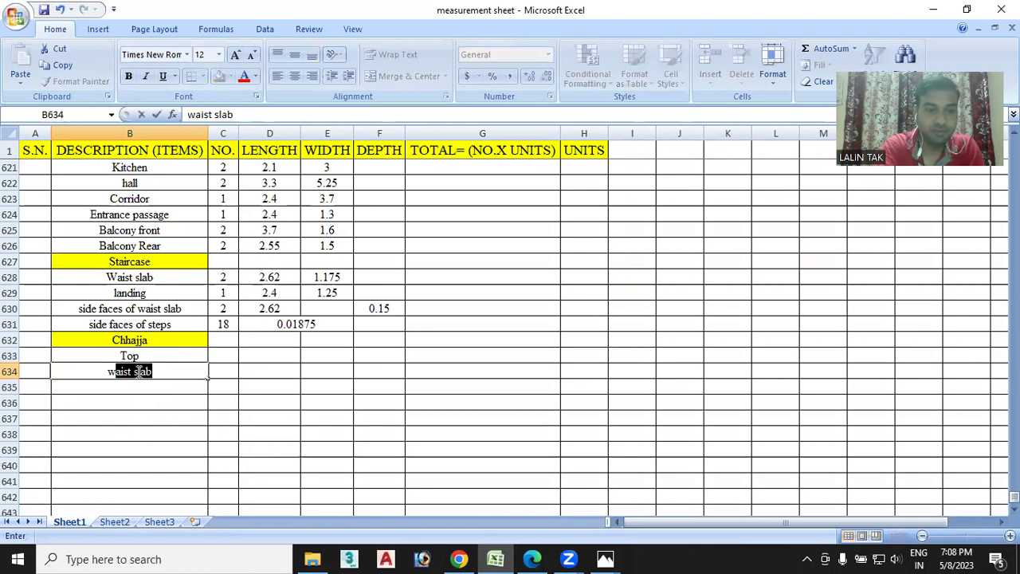
key("BackSpace")
type("W")
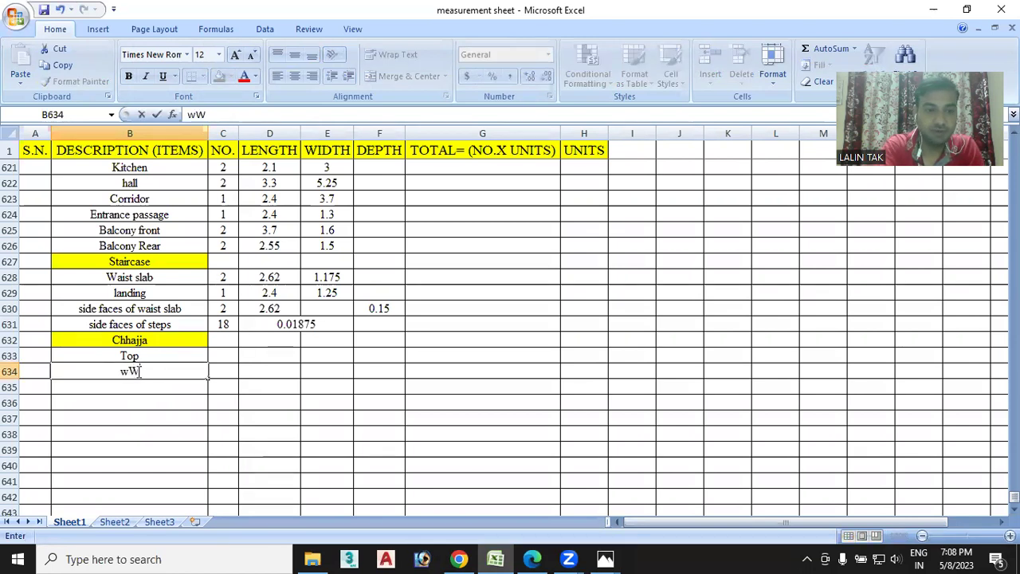
key("BackSpace")
type("W")
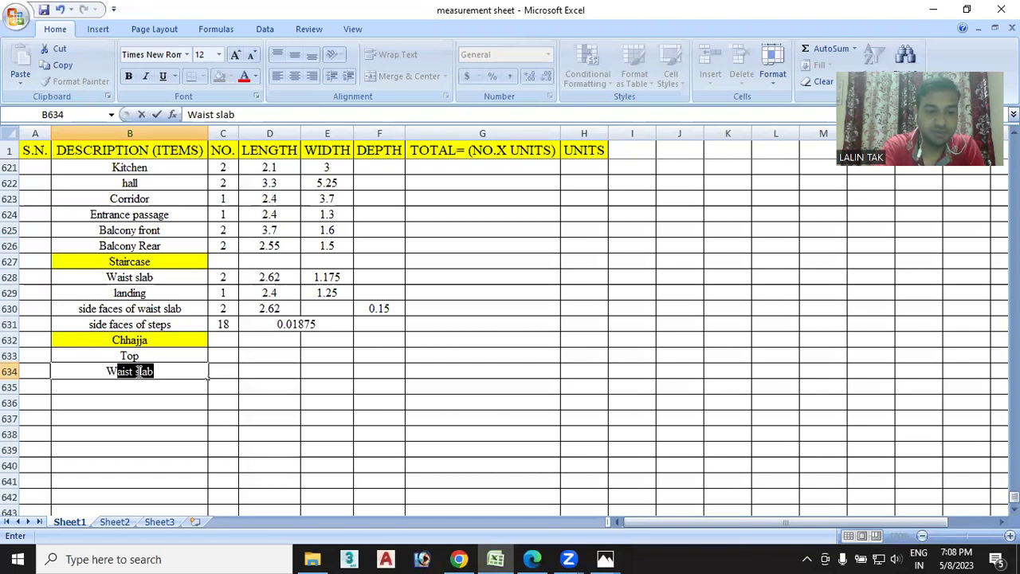
type("1")
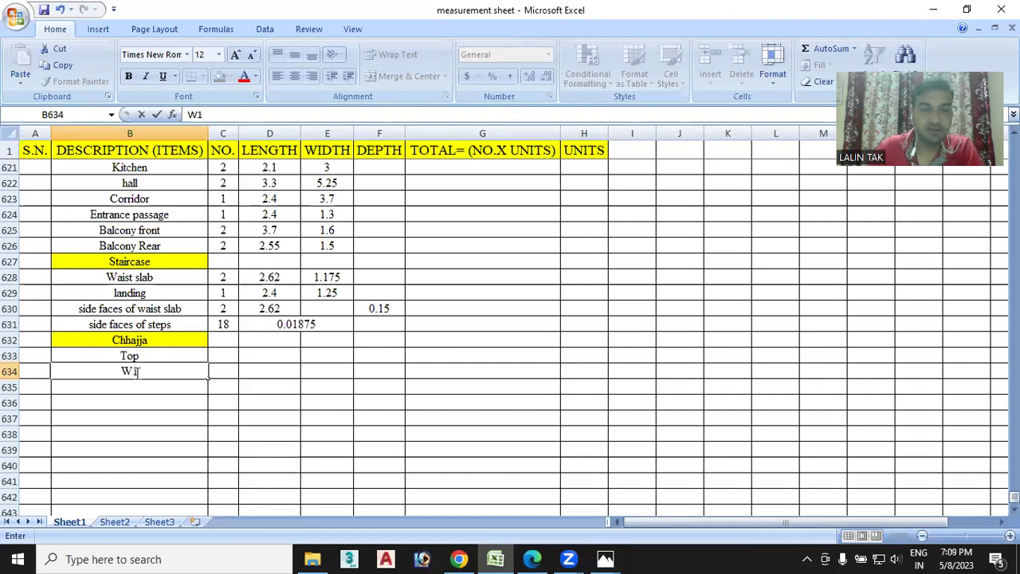
key("Return")
type("W")
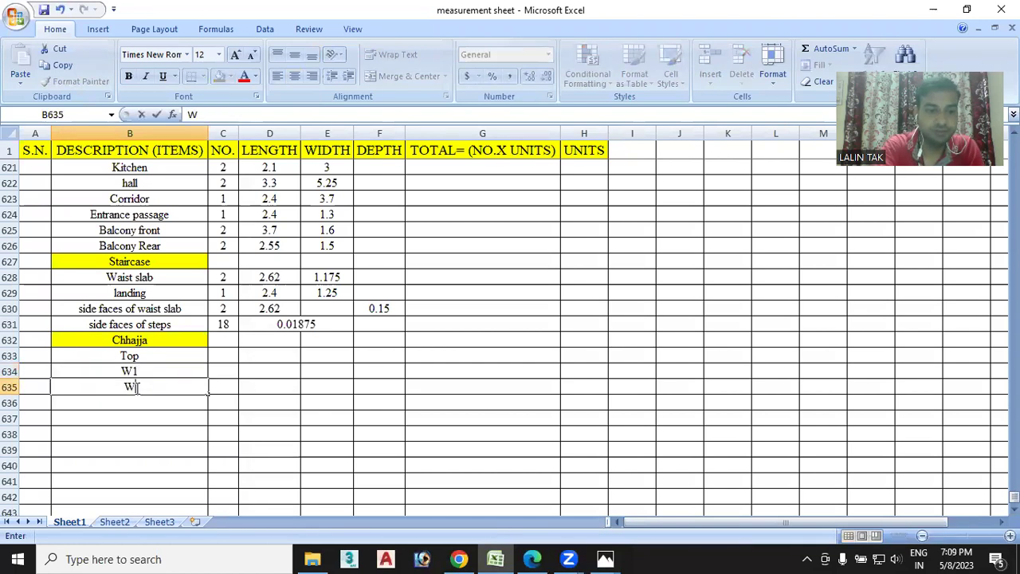
type("2")
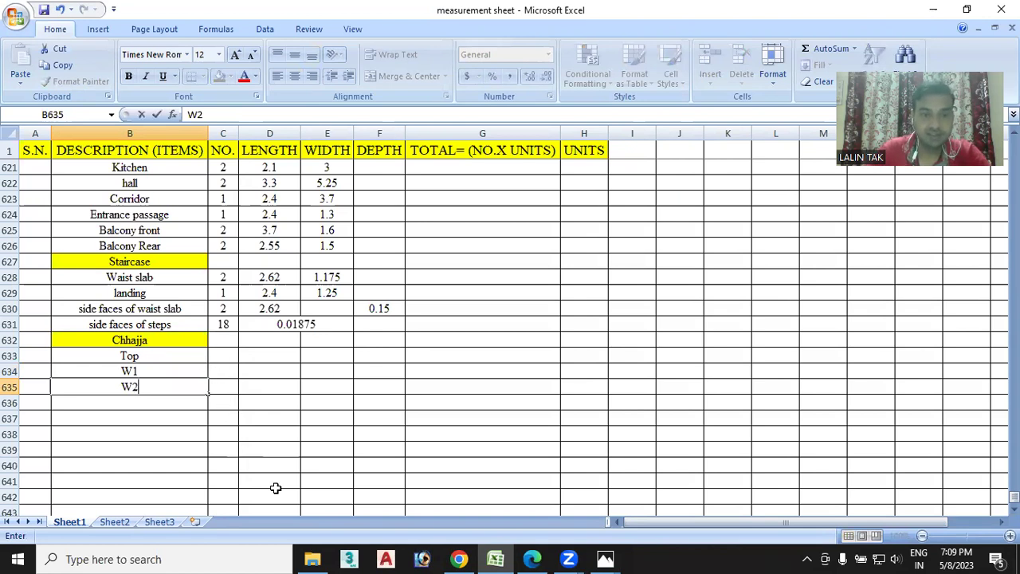
left_click(460, 558)
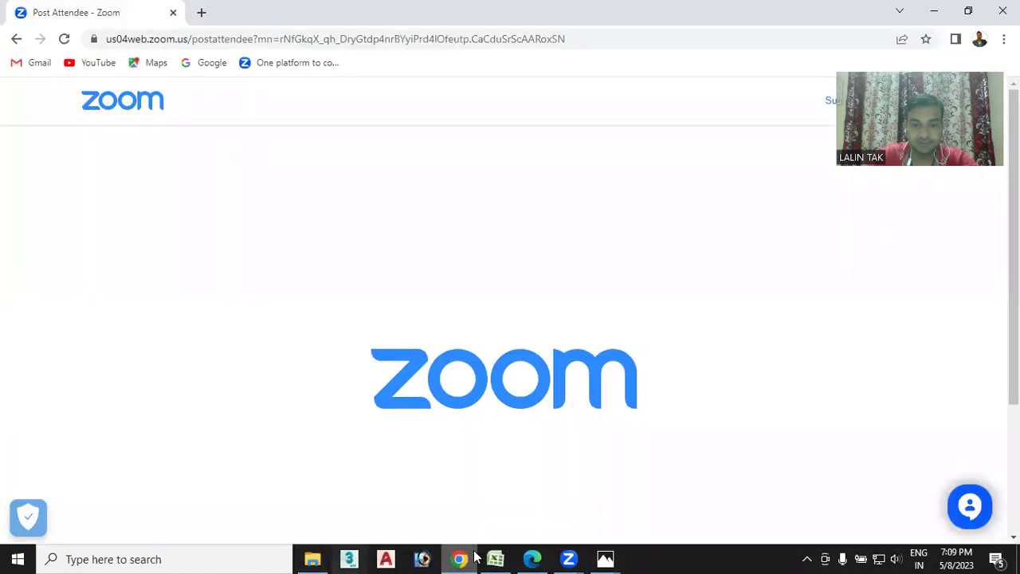
left_click(533, 558)
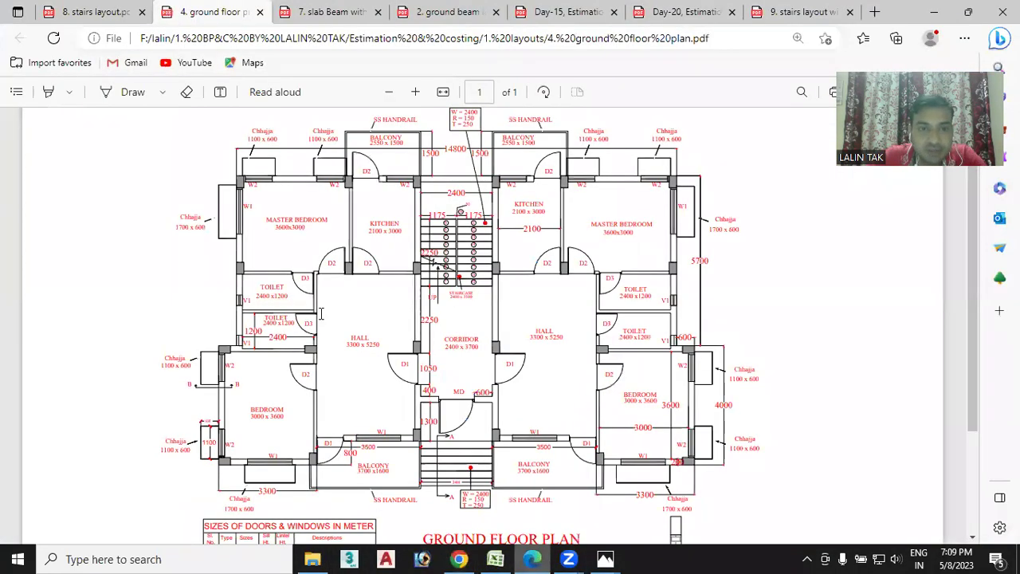
scroll(311, 319, "down", 1)
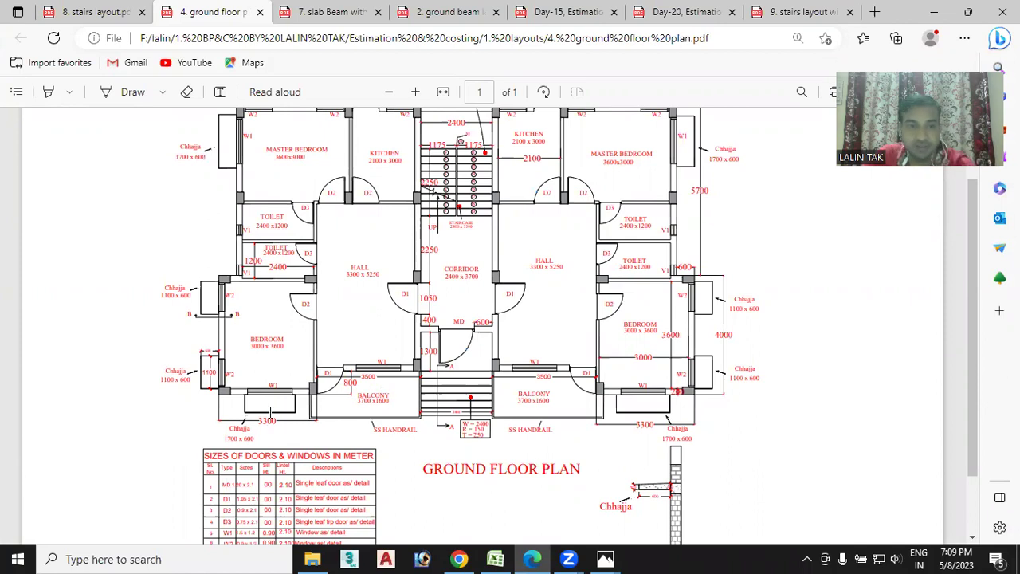
scroll(269, 409, "up", 2)
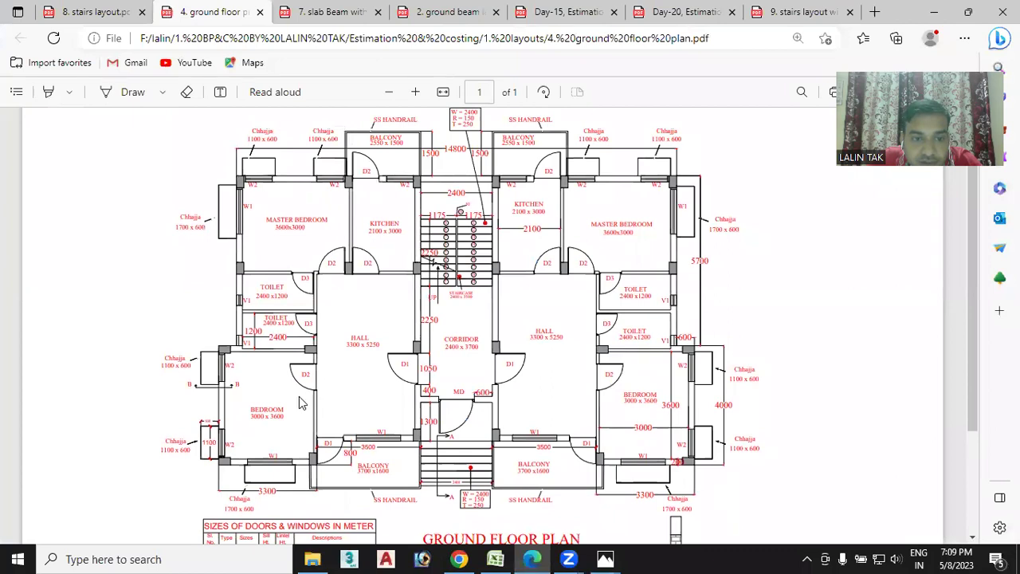
scroll(301, 404, "down", 2)
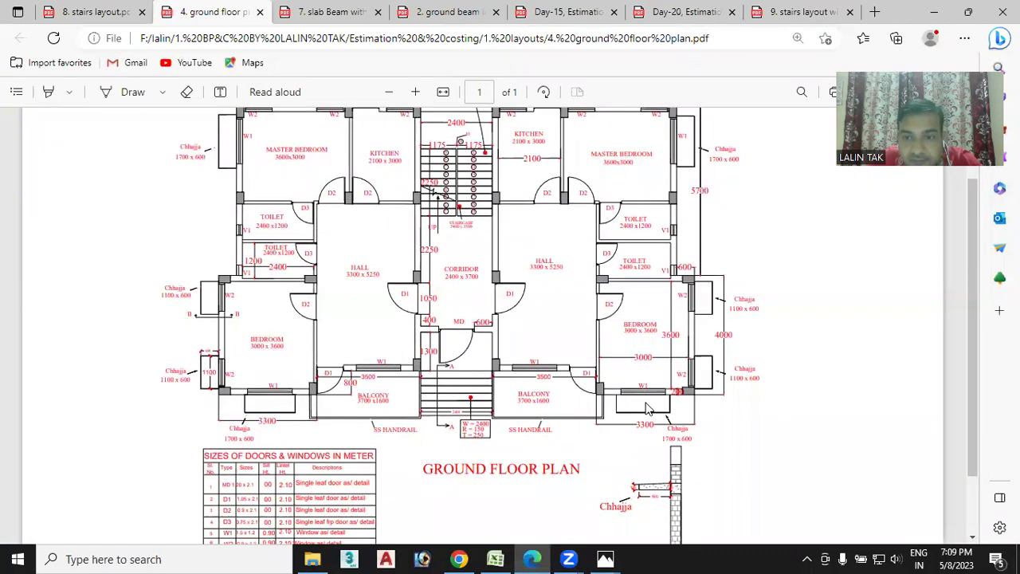
scroll(647, 408, "up", 2)
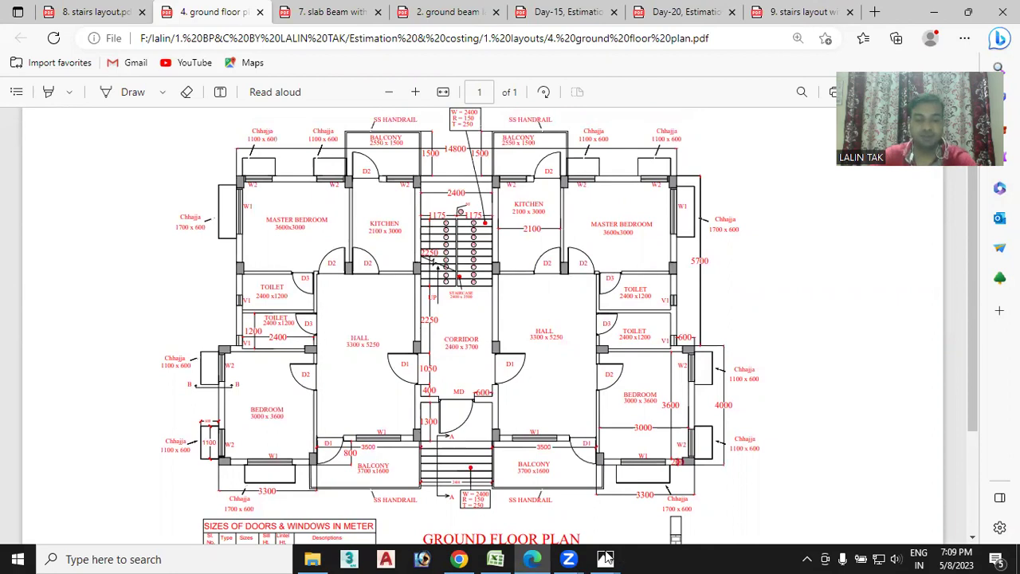
Enter counts 4 and 8 for W1 and W2, plus W1's 1.7 length and 0.6 width
mouse_move(593, 558)
left_click(502, 558)
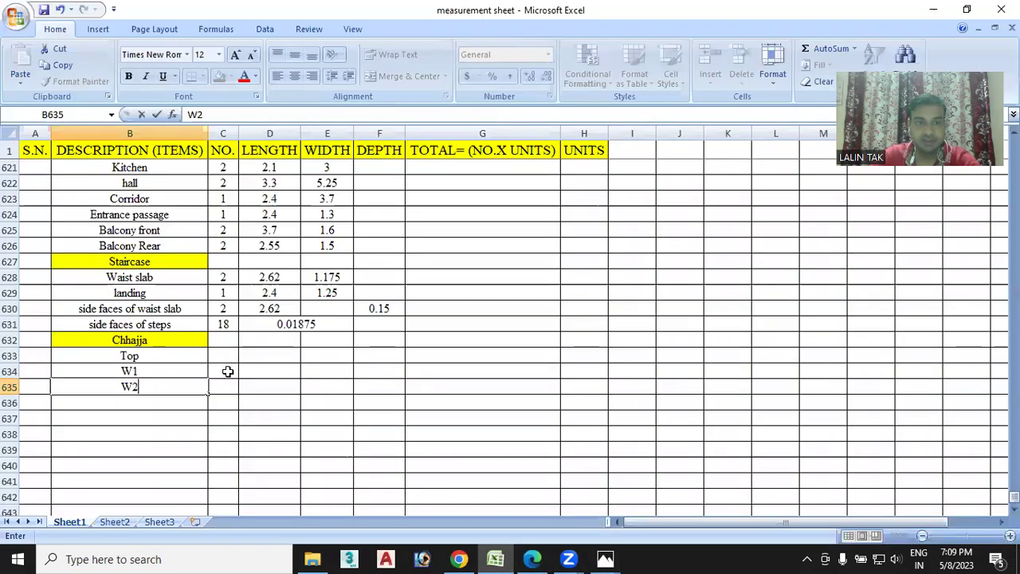
left_click(218, 367)
type("4")
left_click(224, 387)
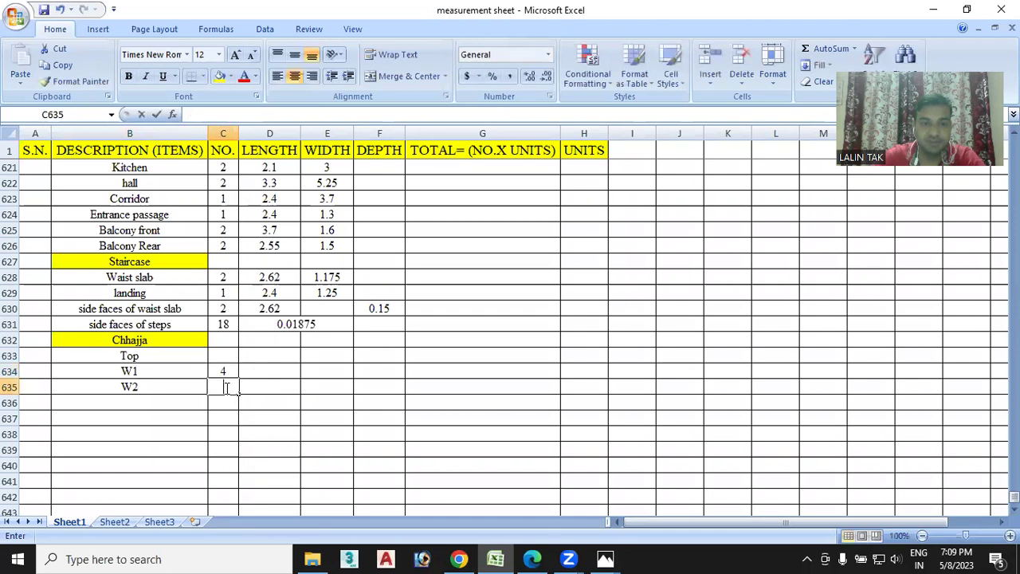
type("8")
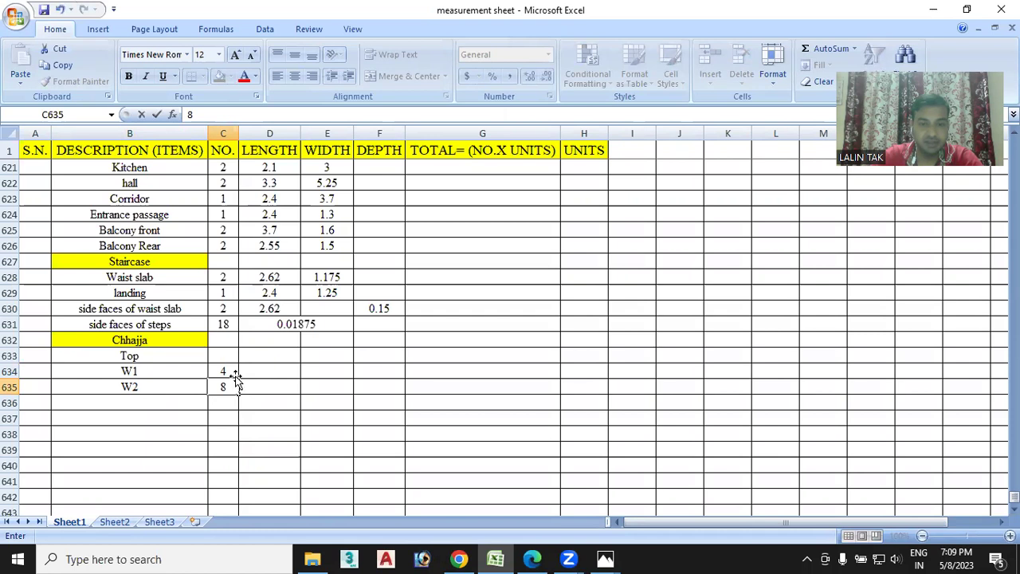
double_click(269, 372)
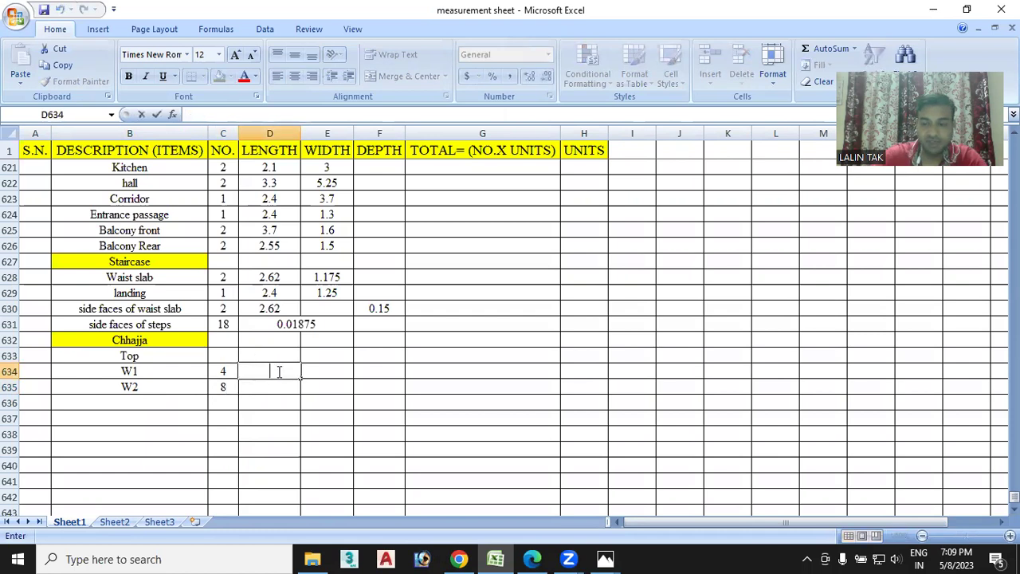
type("1.7")
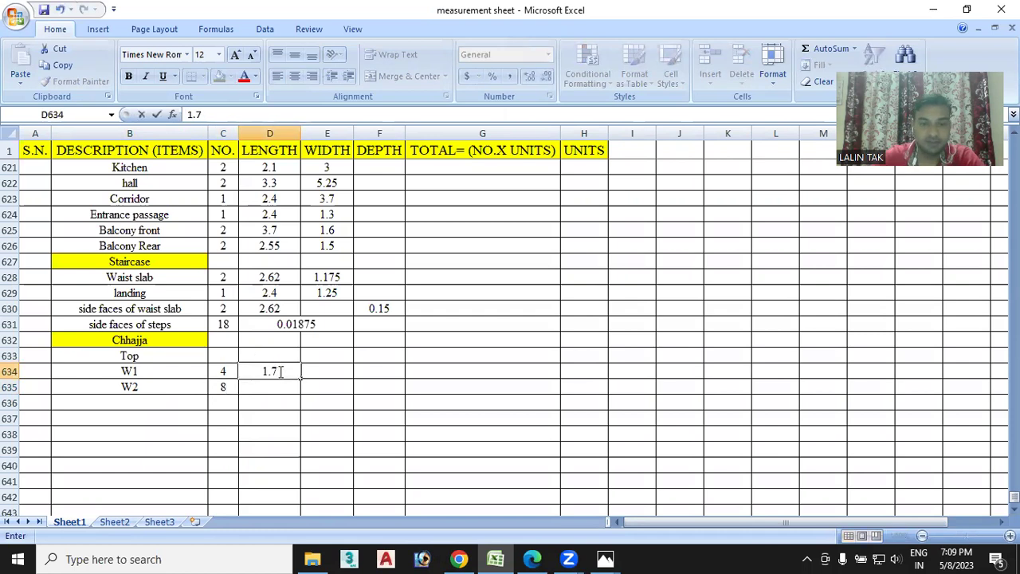
left_click(332, 372)
type("0.6")
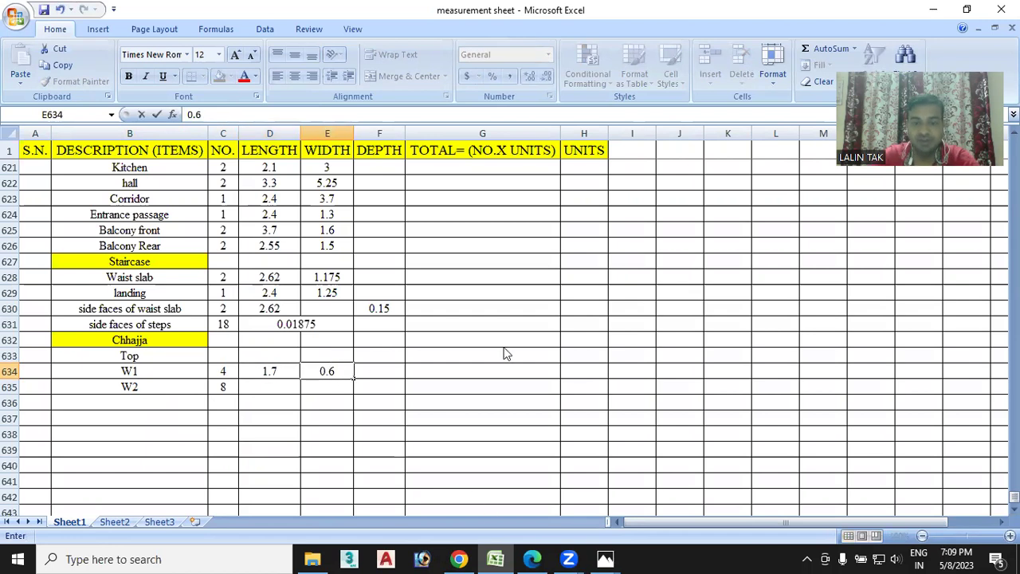
Enter W2's 1.1 length and 0.6 width, then add a Bottom label in B636
key("alt+Tab")
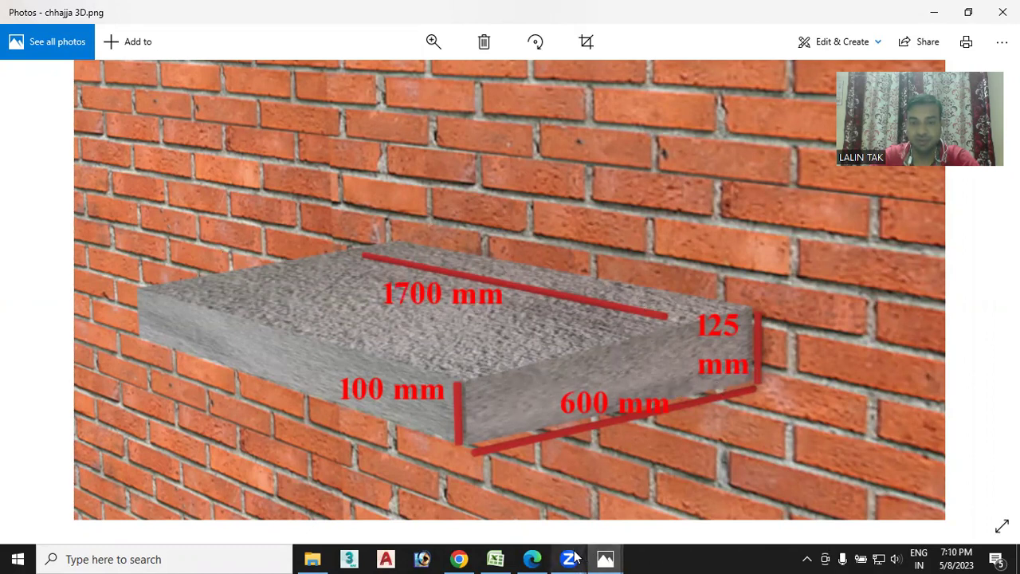
left_click(501, 558)
type("0.6")
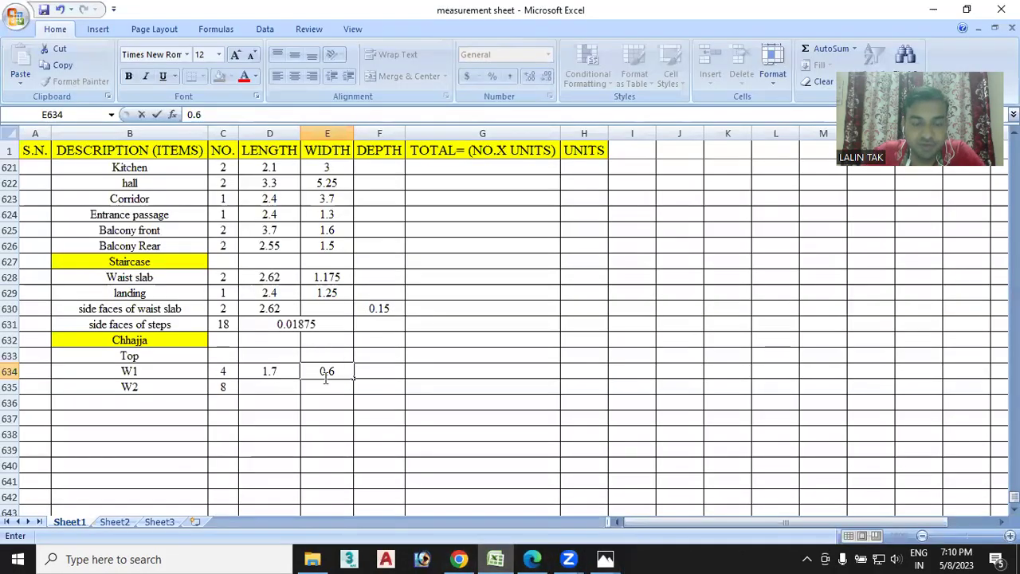
double_click(285, 387)
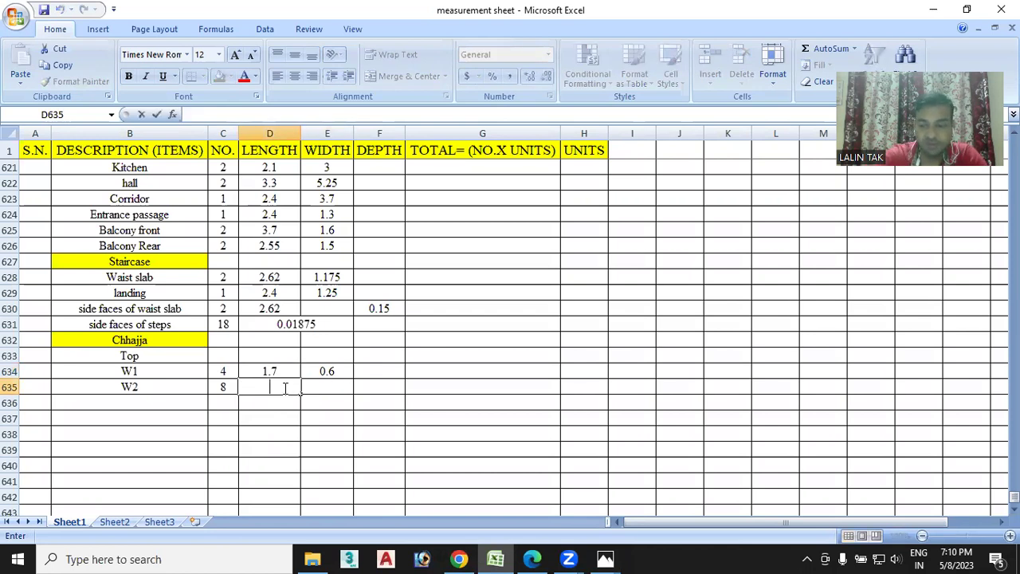
type("1.41")
key("BackSpace")
key("BackSpace")
type("1.1")
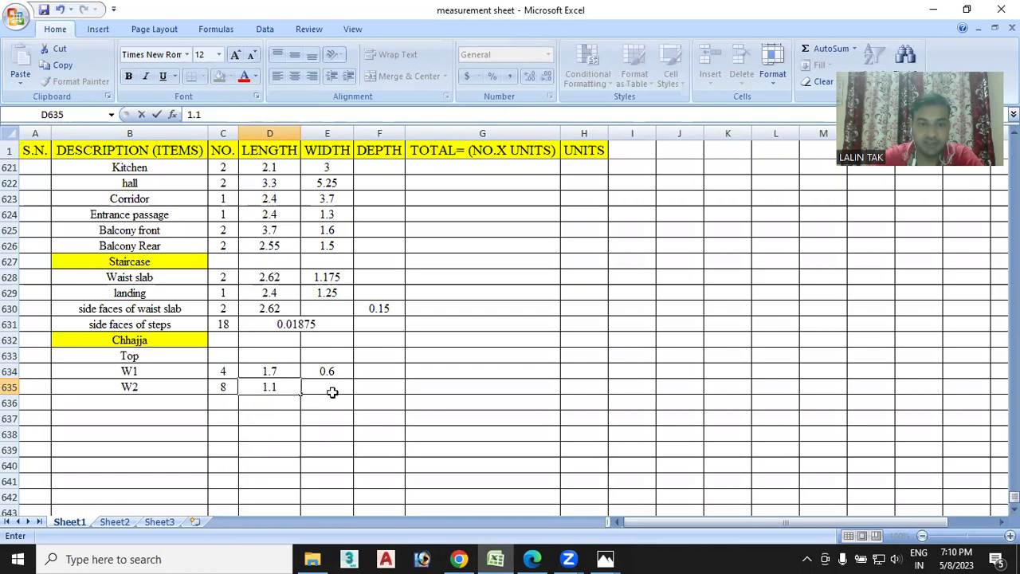
double_click(337, 388)
type("0.6")
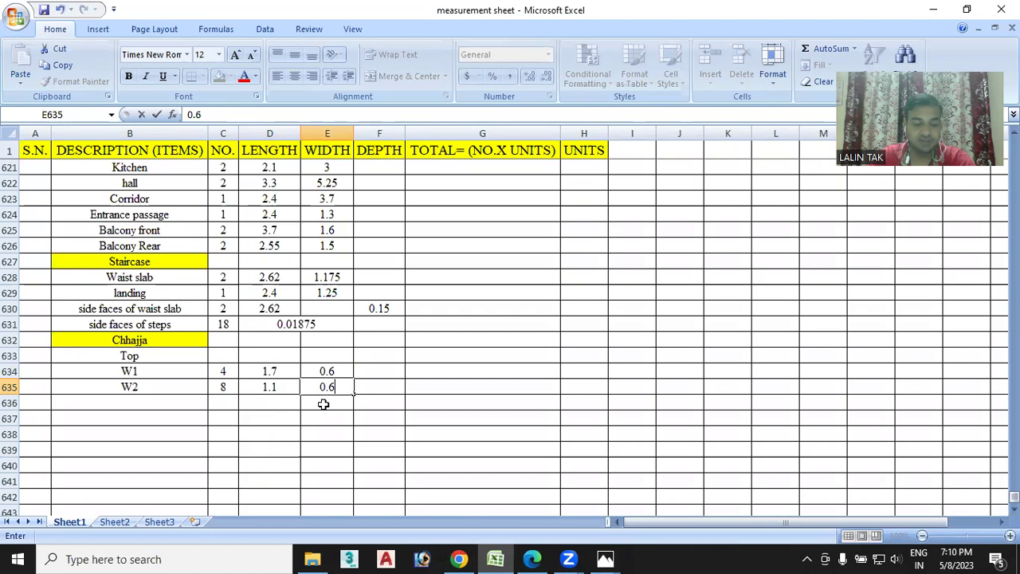
left_click(131, 401)
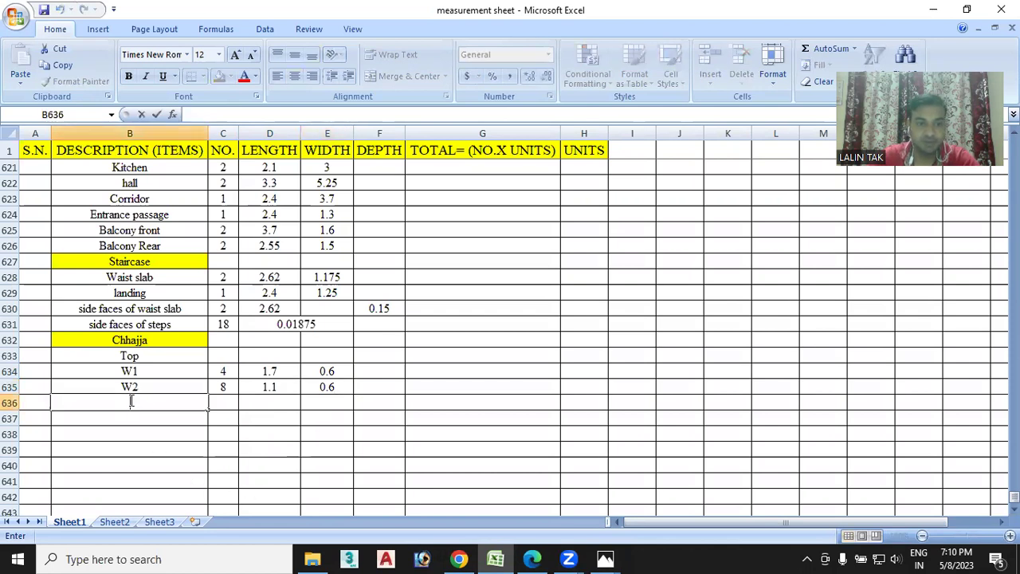
type("Bottom")
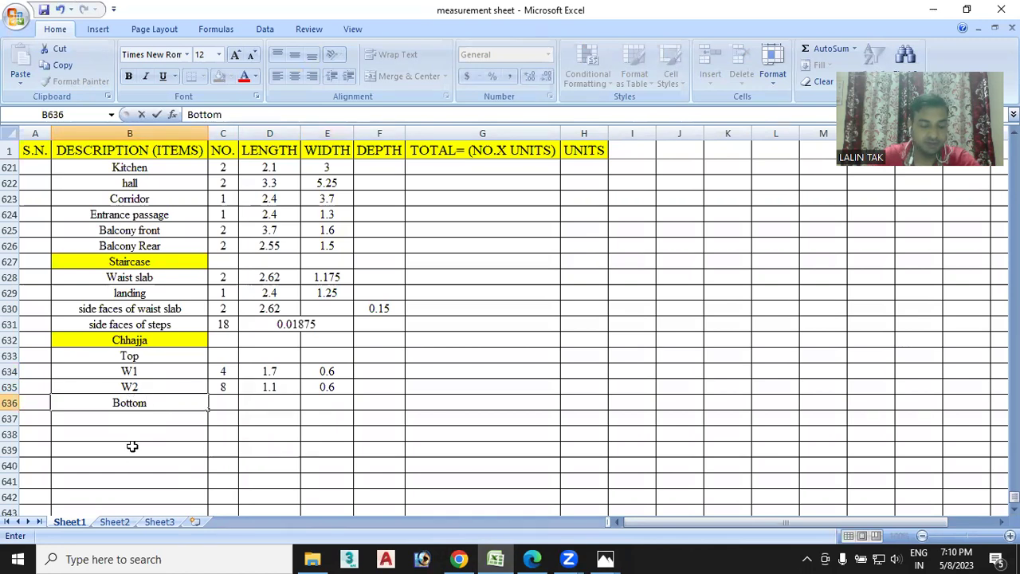
Copy the W1 and W2 rows into B637:E638 under Bottom
left_click_drag(119, 370, 325, 383)
key("ctrl+c")
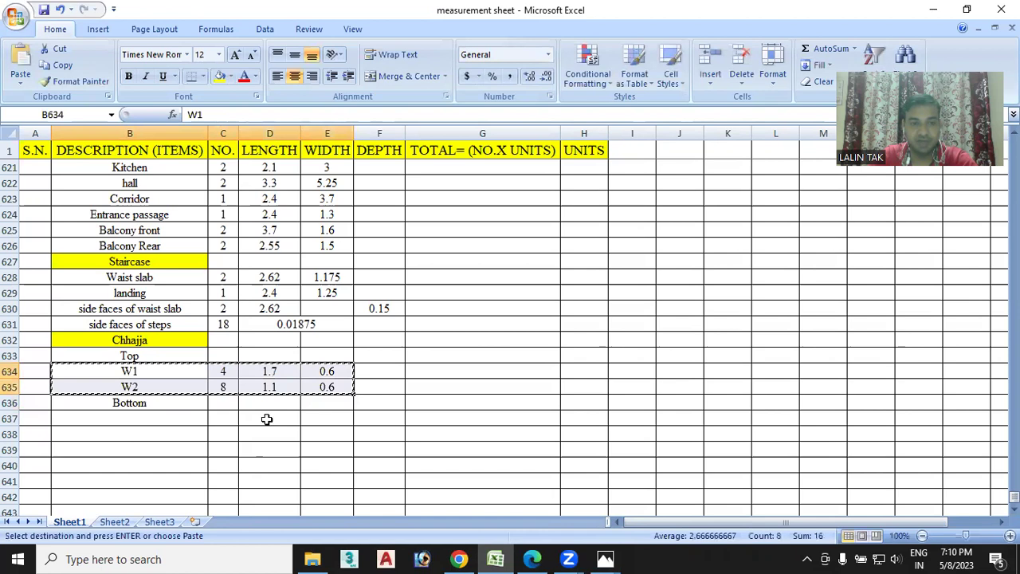
left_click_drag(138, 422, 305, 432)
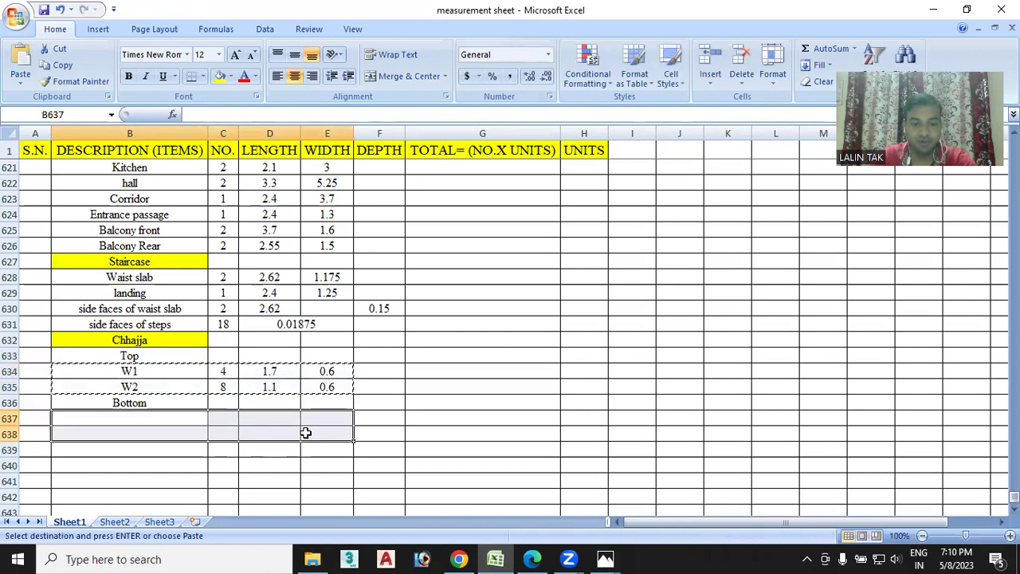
key("ctrl+v")
Add a 'left and right faces' label in B639 with W1 and W2 labels beneath it
scroll(301, 437, "down", 1)
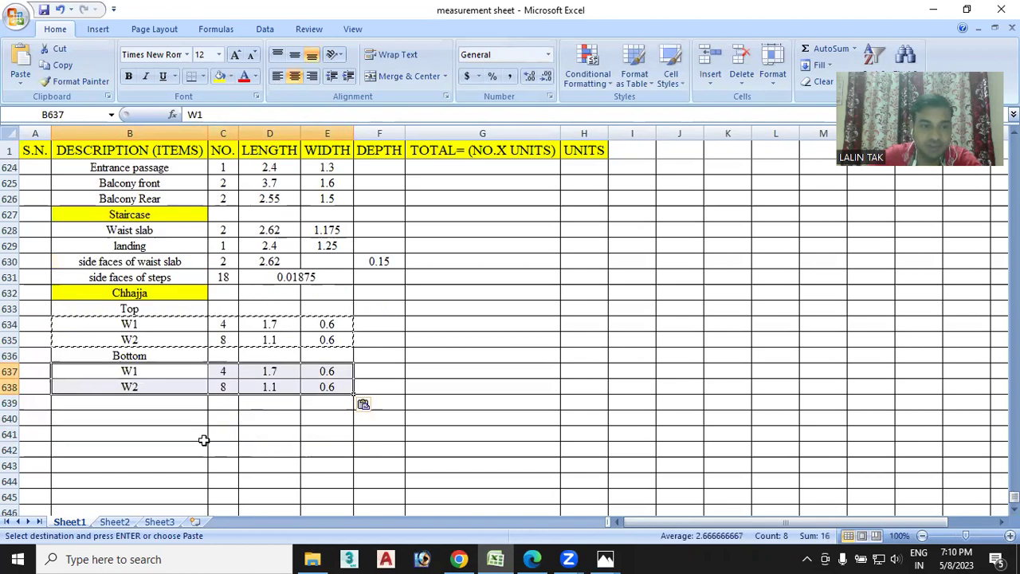
double_click(135, 402)
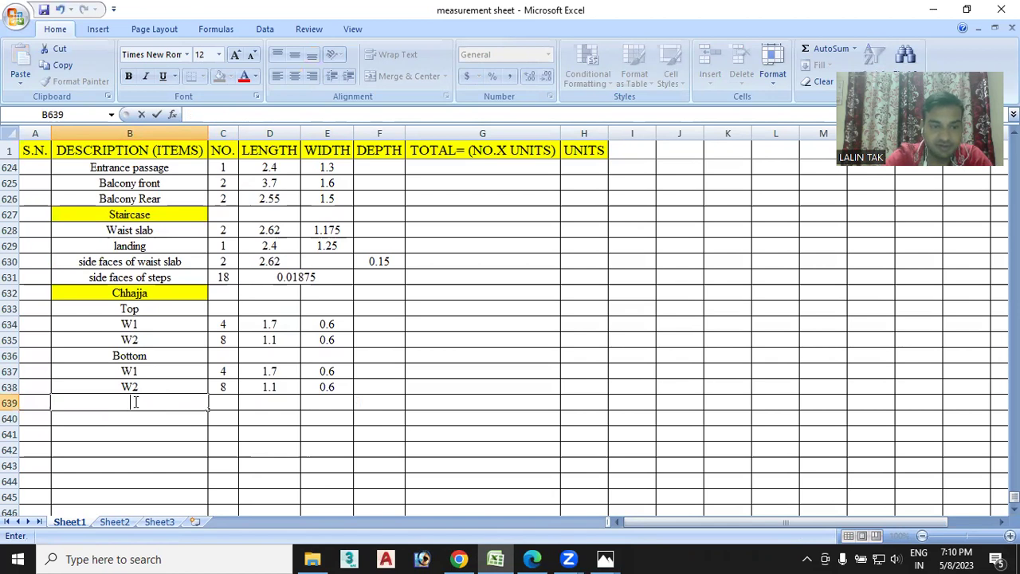
type("left")
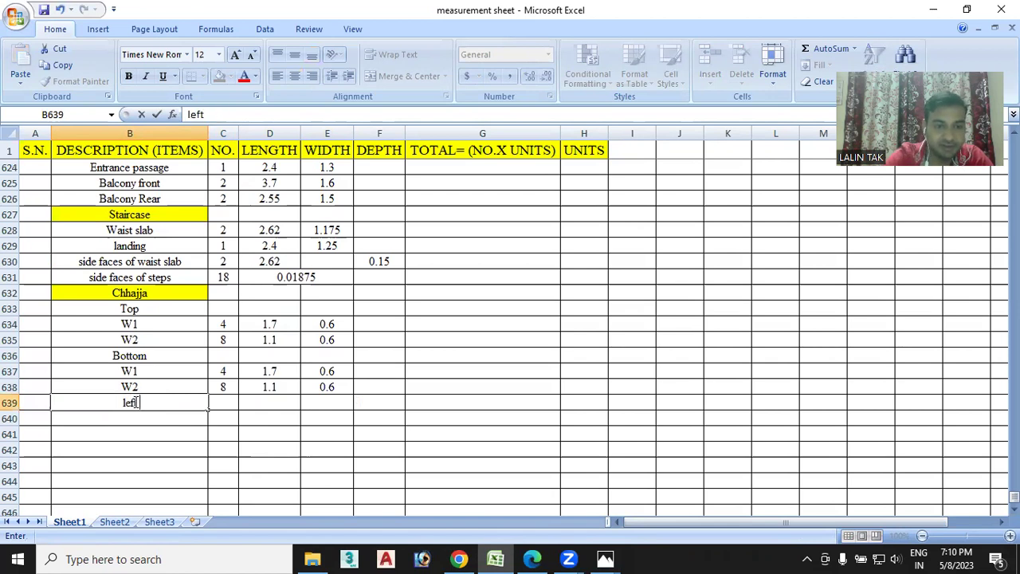
type(" and right ")
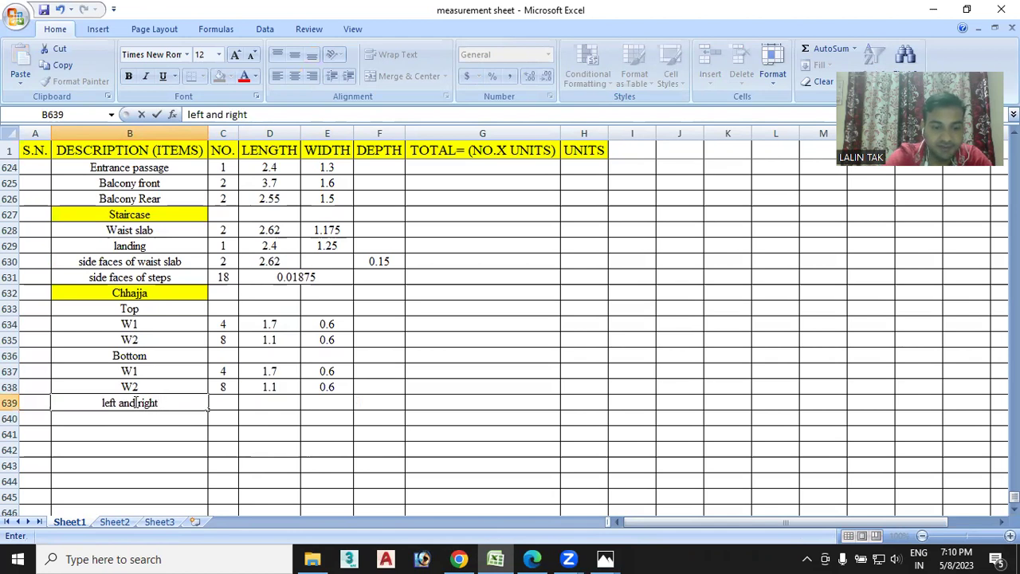
type("faces")
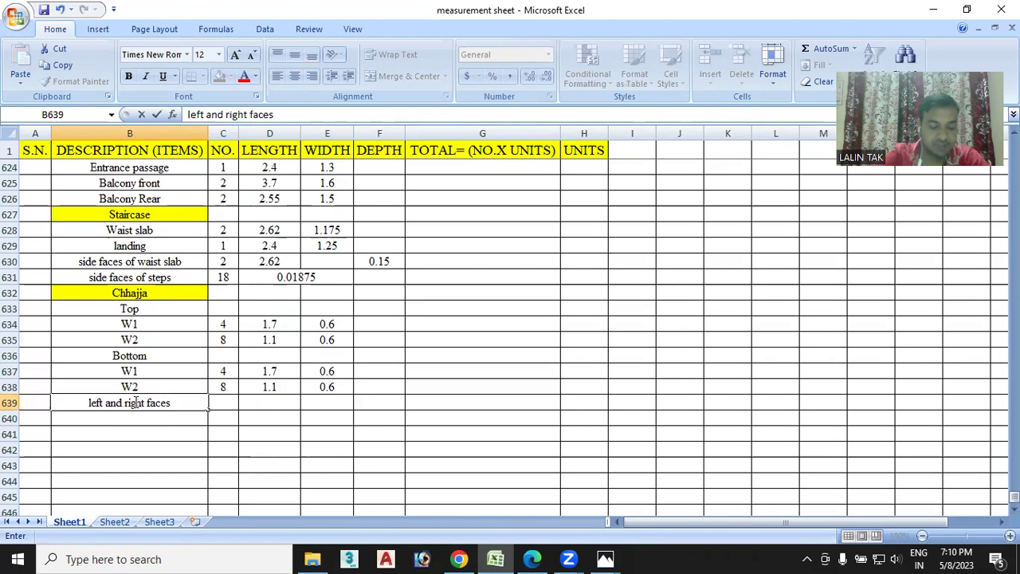
double_click(143, 420)
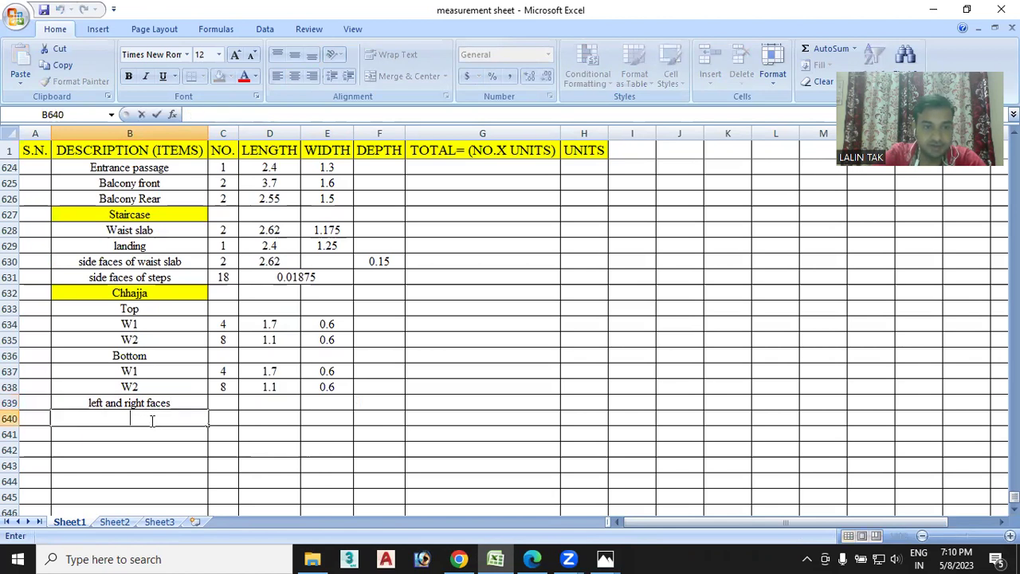
left_click_drag(139, 372, 140, 433)
key("ctrl+c")
key("ctrl+v")
left_click(164, 465)
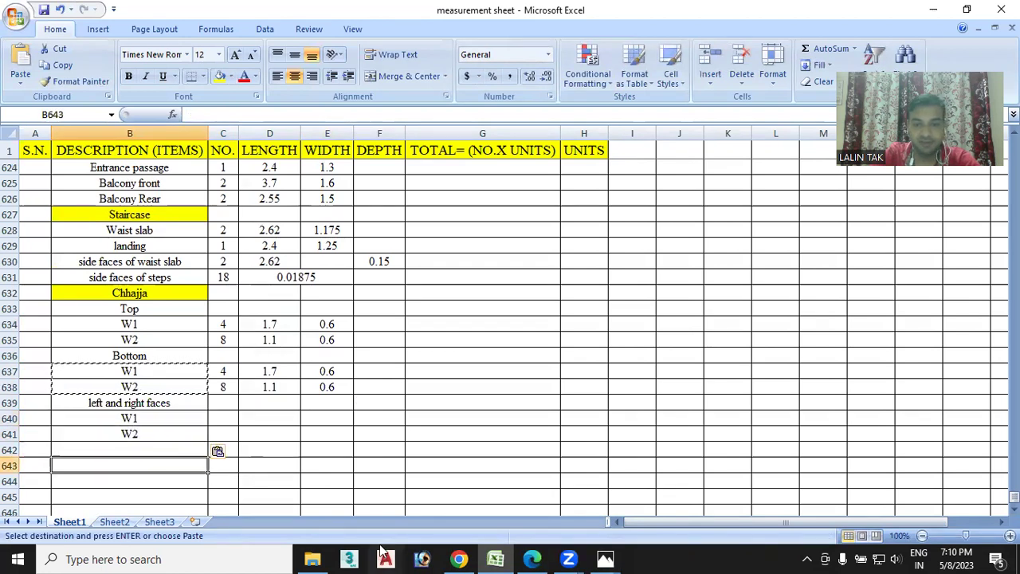
left_click(602, 558)
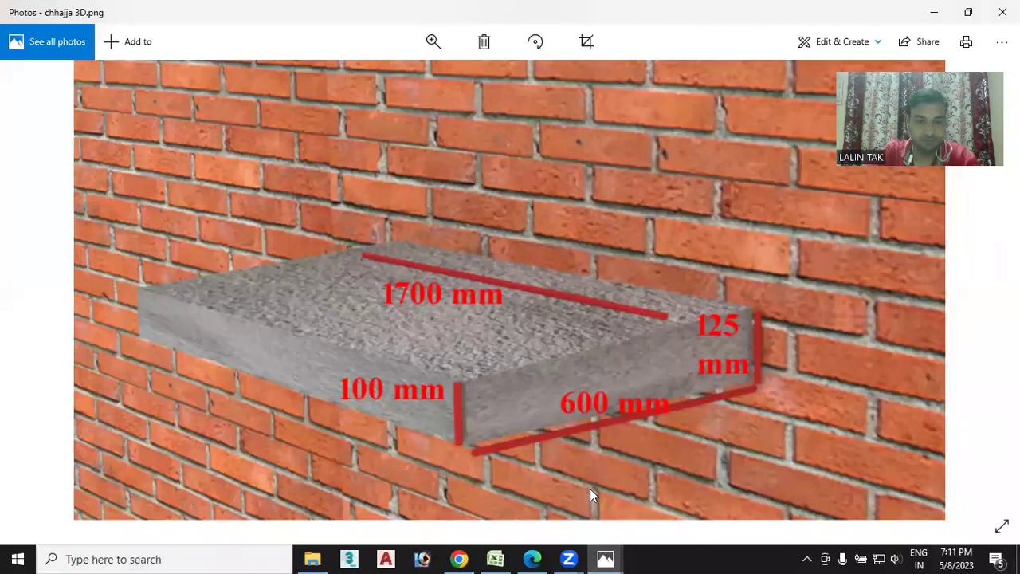
Return from the chhajja 3D image to the Excel measurement sheet
left_click(498, 559)
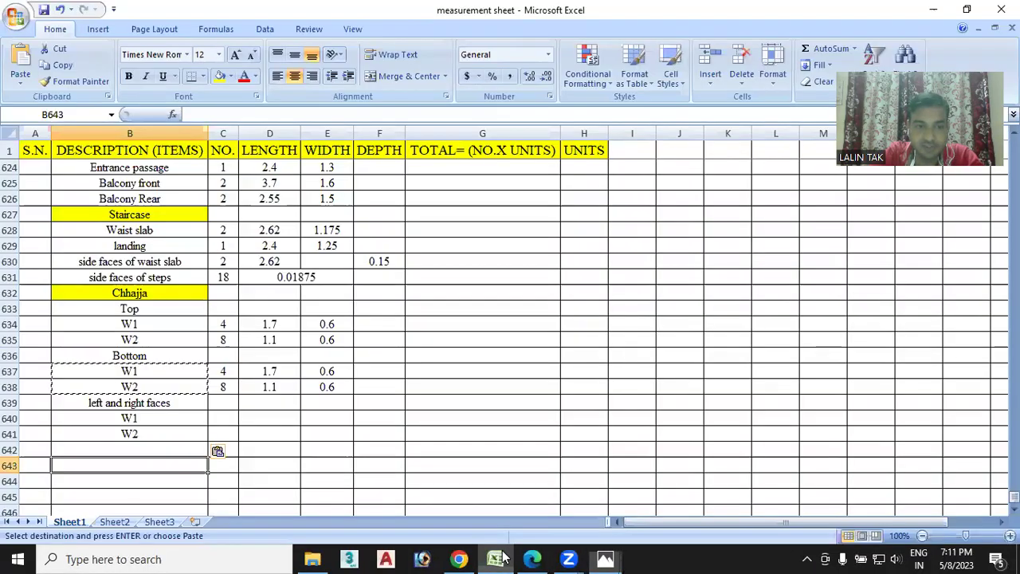
Give the side-face W1 row a count of 8 and the W2 row a count of 16
double_click(226, 420)
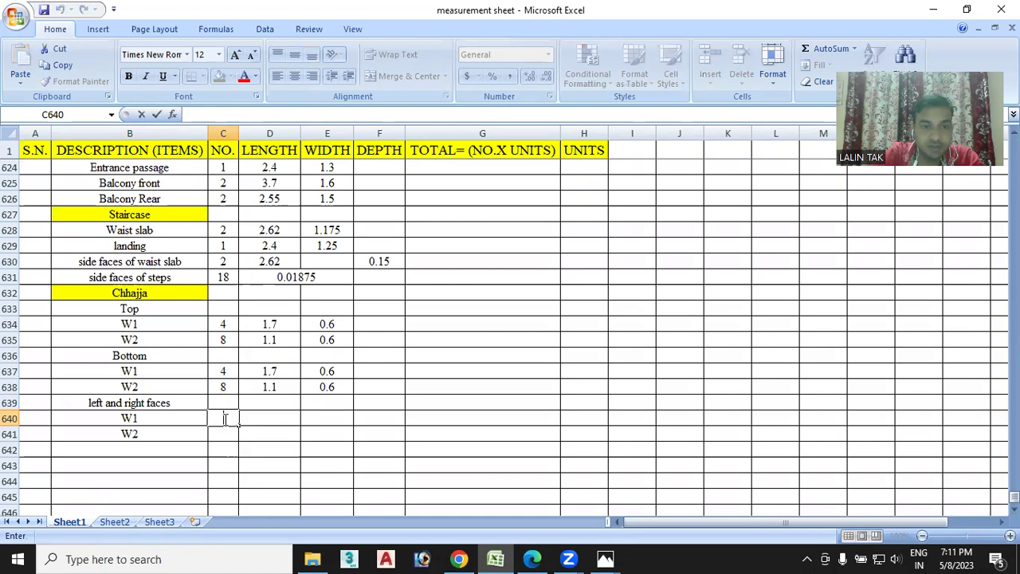
left_click(226, 372)
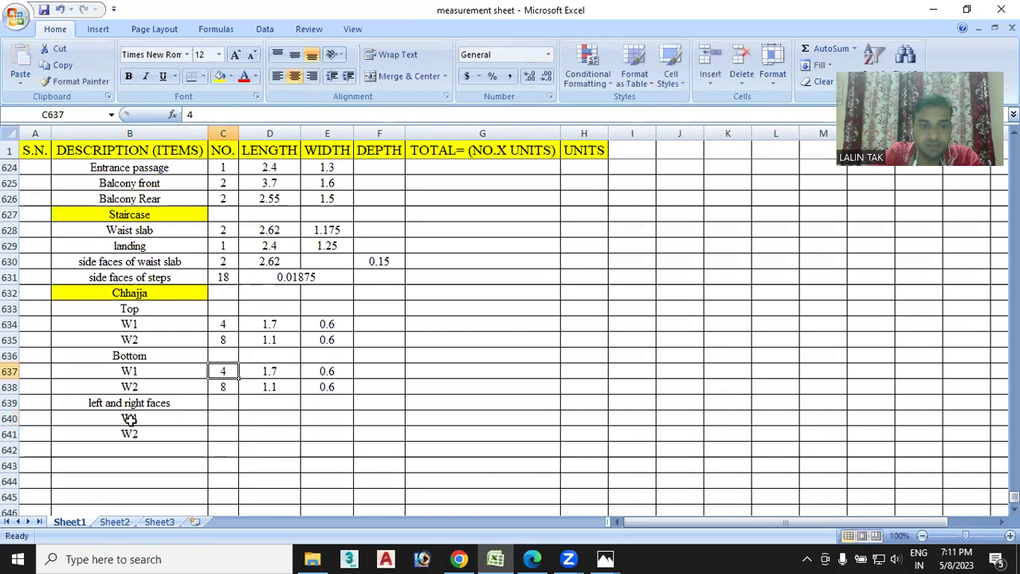
double_click(225, 420)
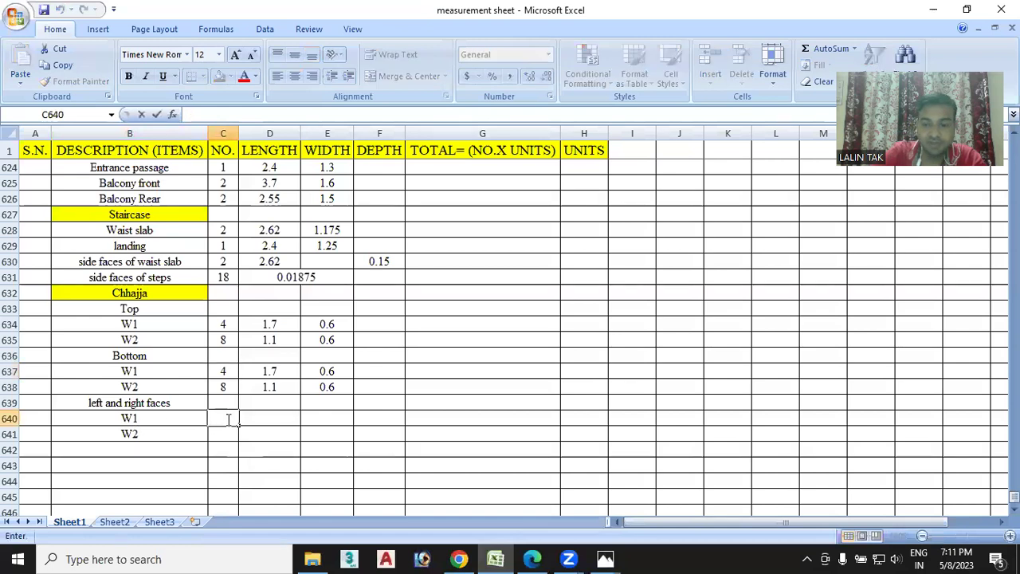
type("8")
left_click(227, 436)
double_click(227, 437)
type("16")
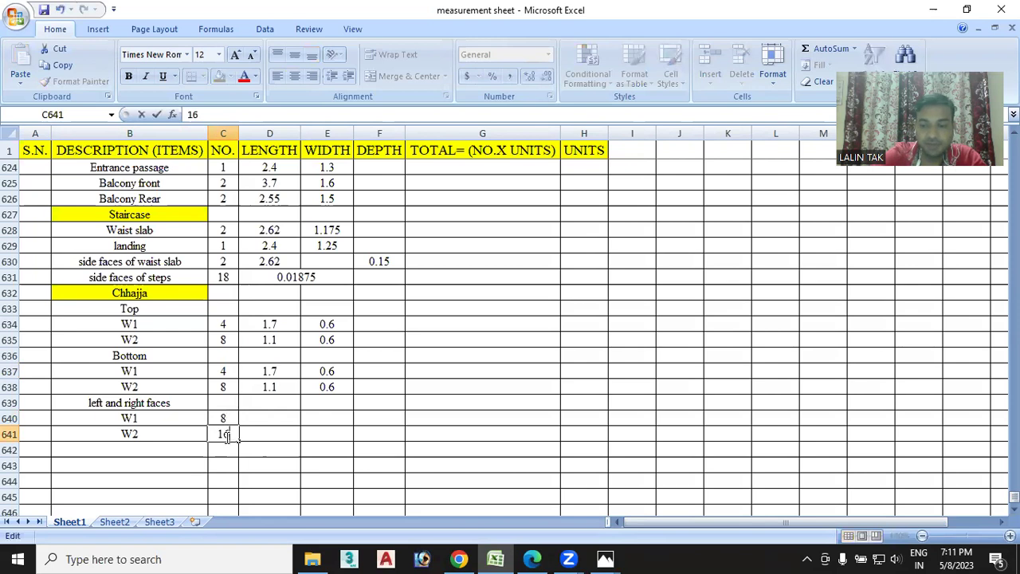
left_click(223, 371)
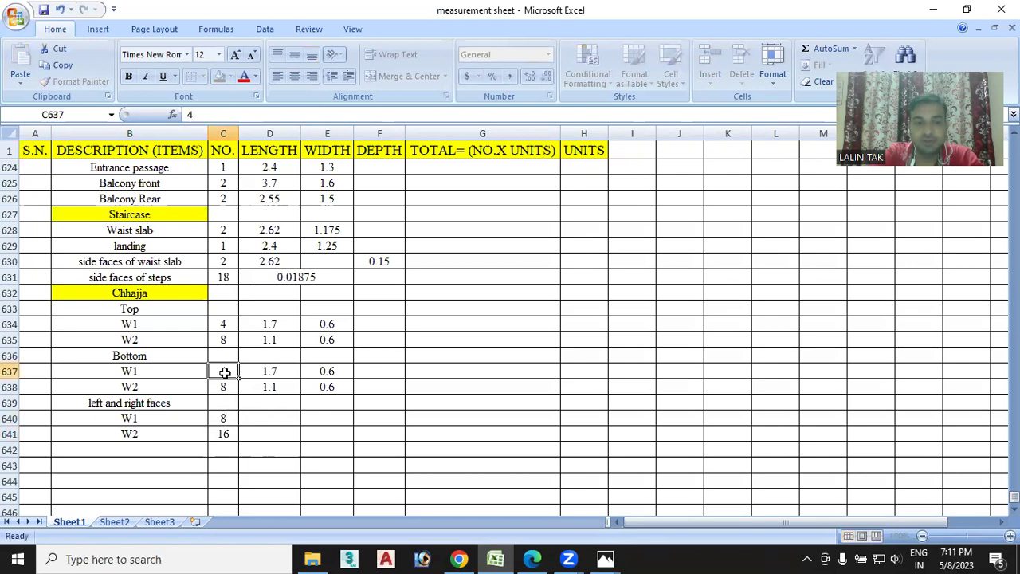
Enter 0.6 lengths for both side-face rows and begin E640's width formula with =(
left_click(222, 417)
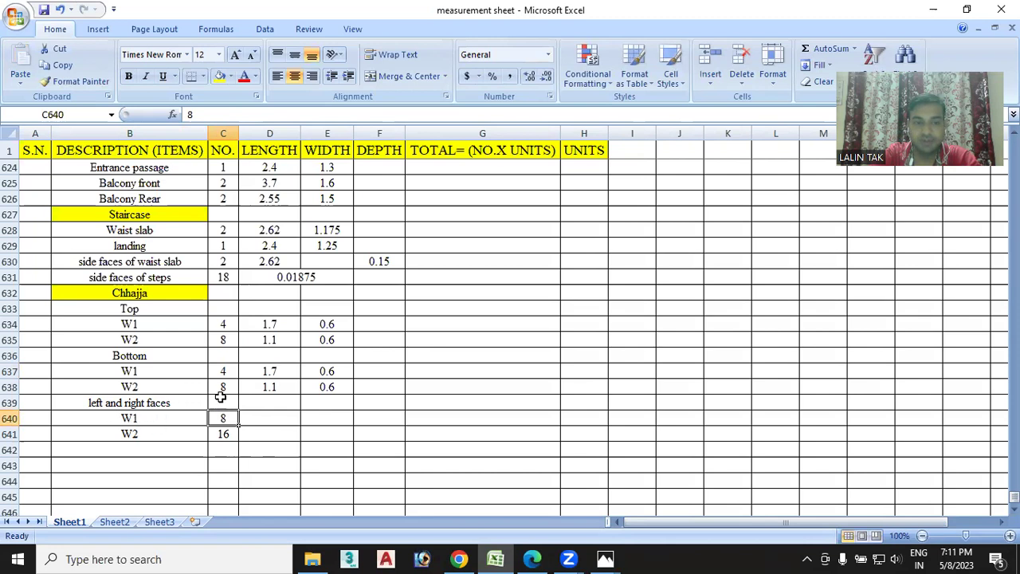
double_click(275, 417)
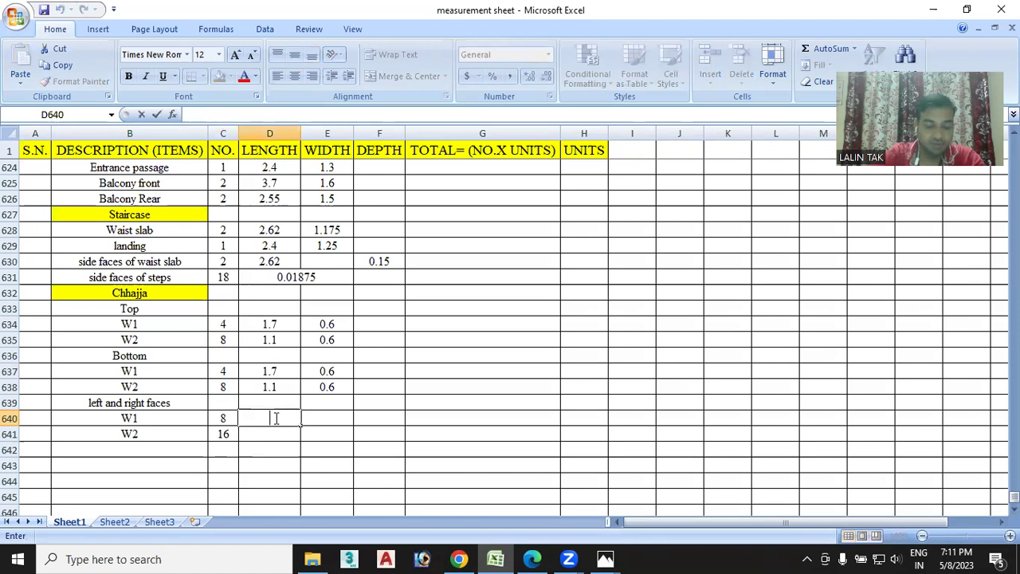
type("0.6")
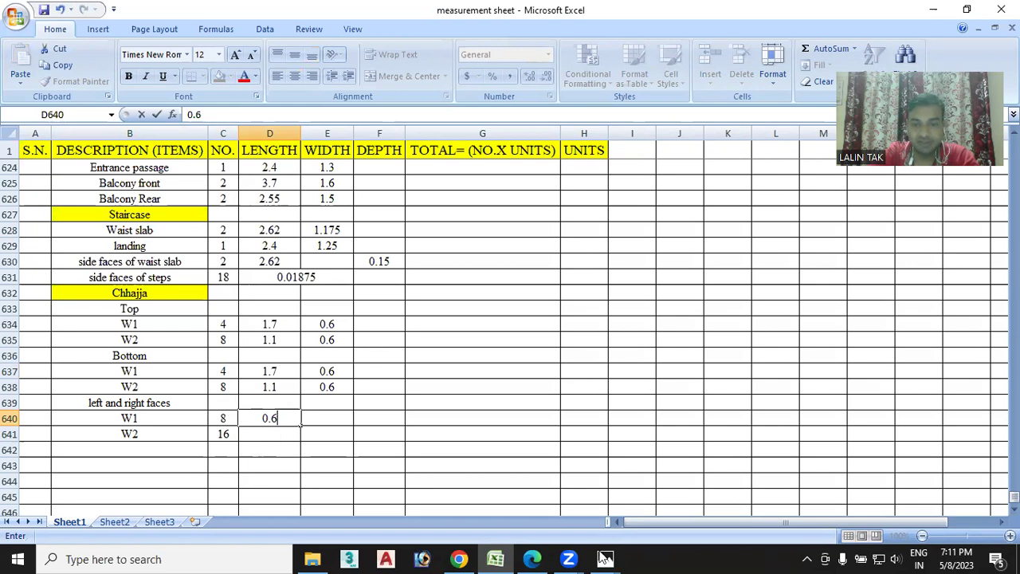
left_click(604, 557)
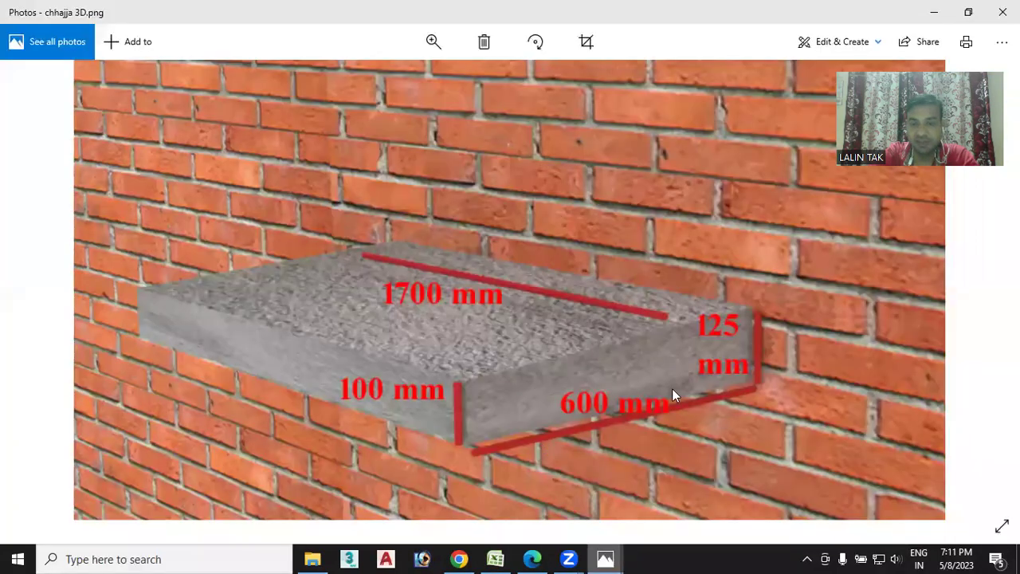
left_click(495, 558)
left_click(278, 436)
type("0.6")
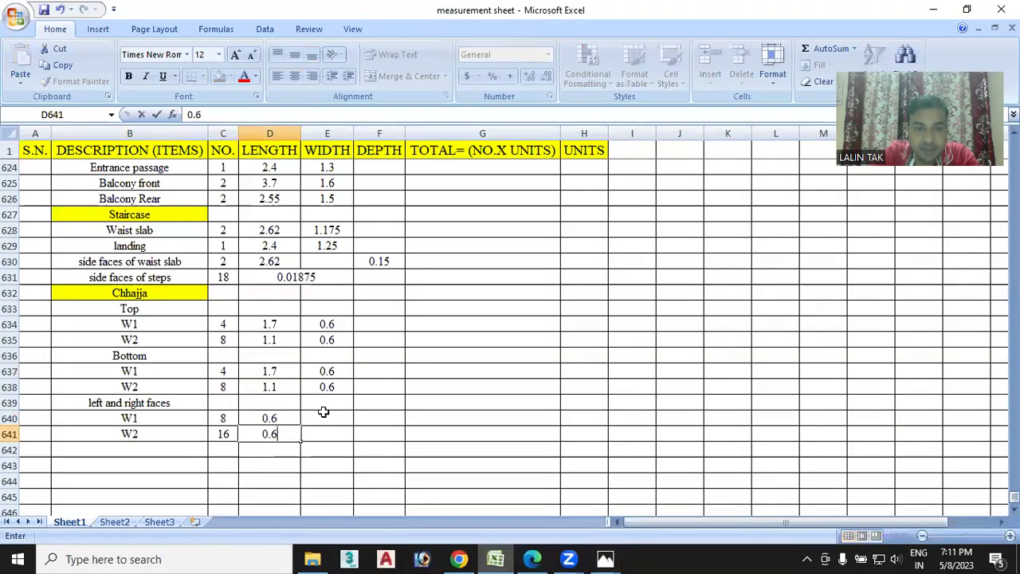
left_click(327, 417)
double_click(327, 417)
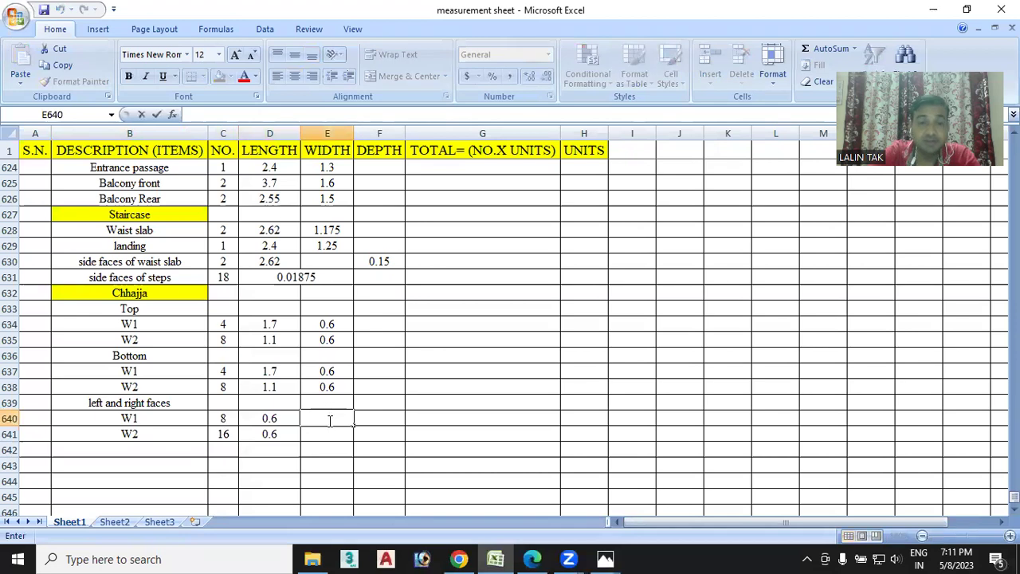
type("=")
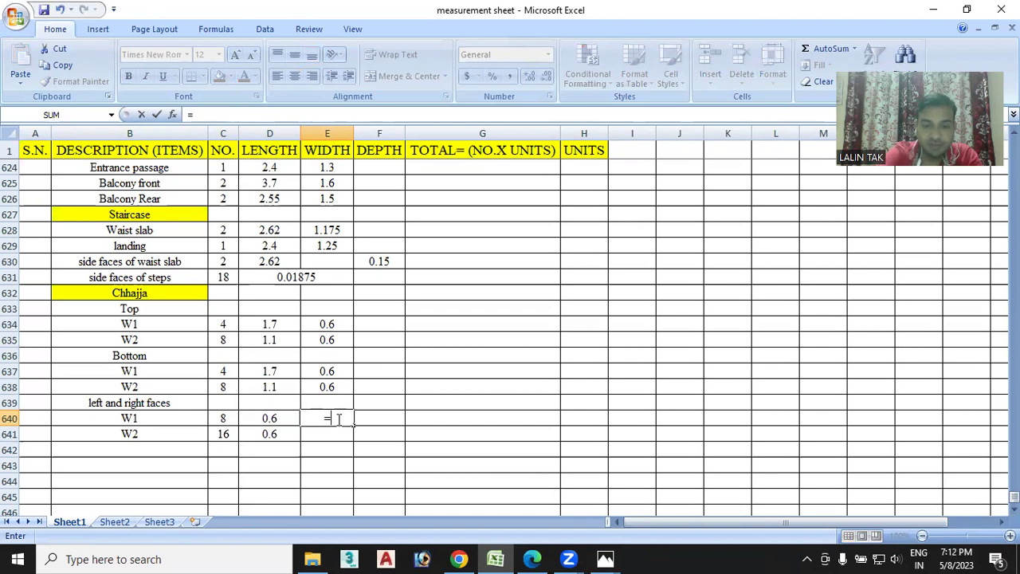
type("(")
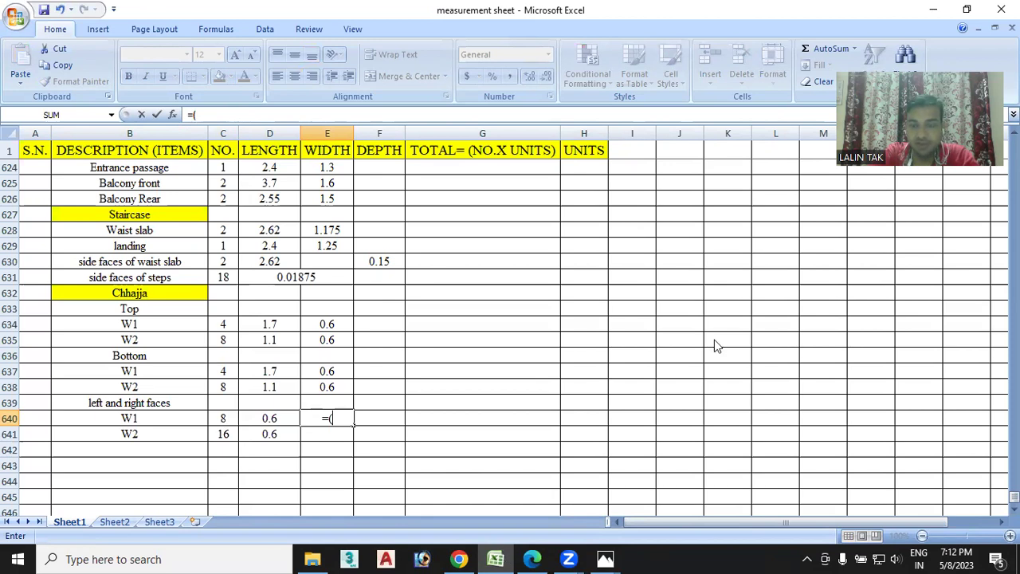
View the chhajja 3D image to read its 125 mm and 100 mm edge heights
key("alt+Tab")
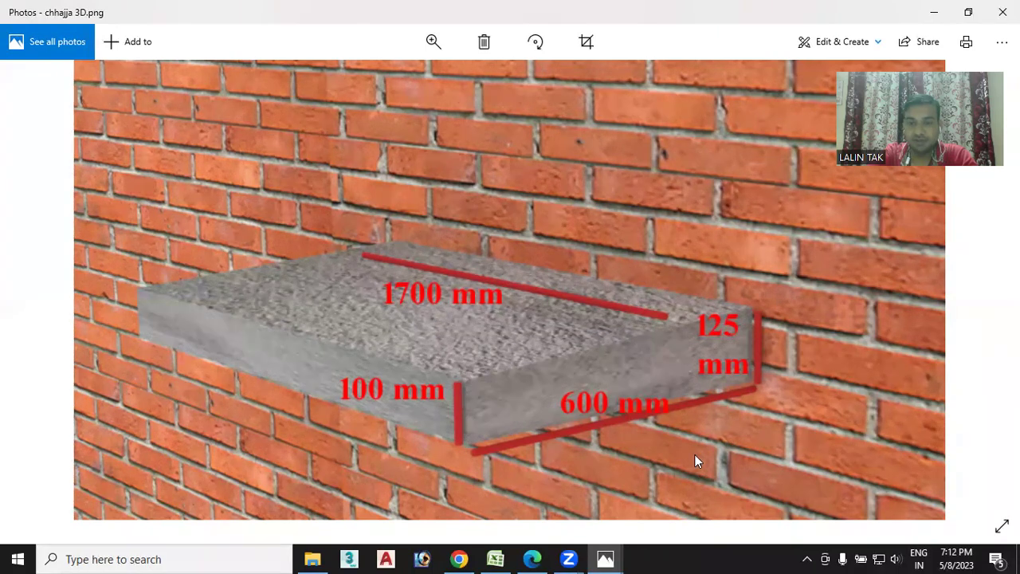
mouse_move(586, 558)
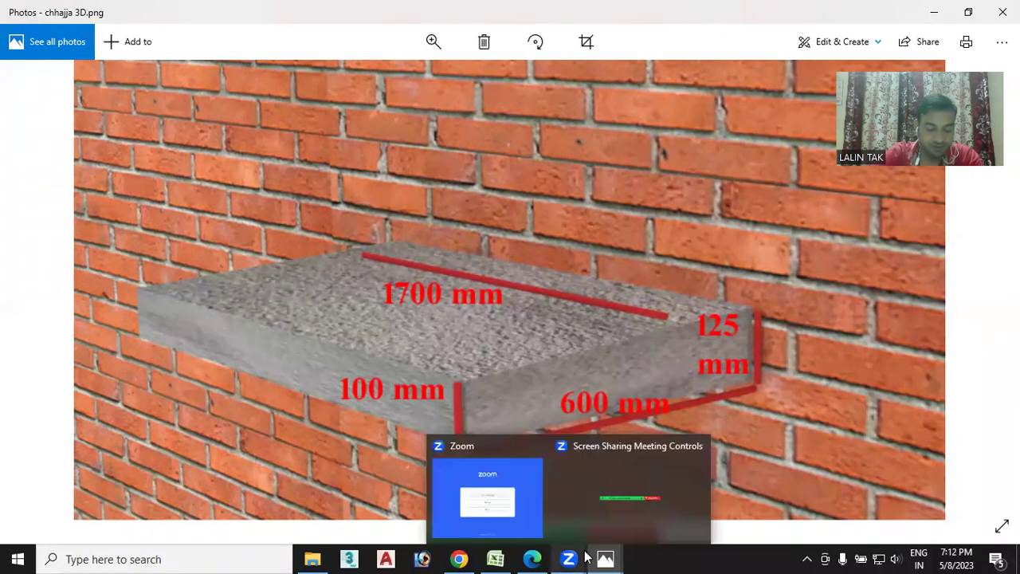
mouse_move(535, 558)
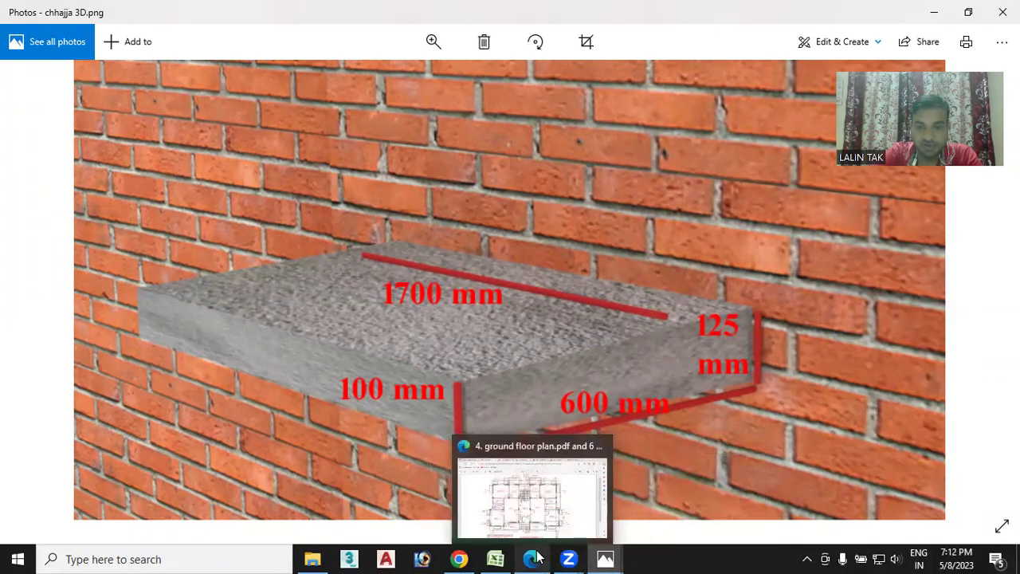
Enter width =(0.125+0.1)/2 in E640 and fill it down to E641, giving 0.1125
left_click(503, 558)
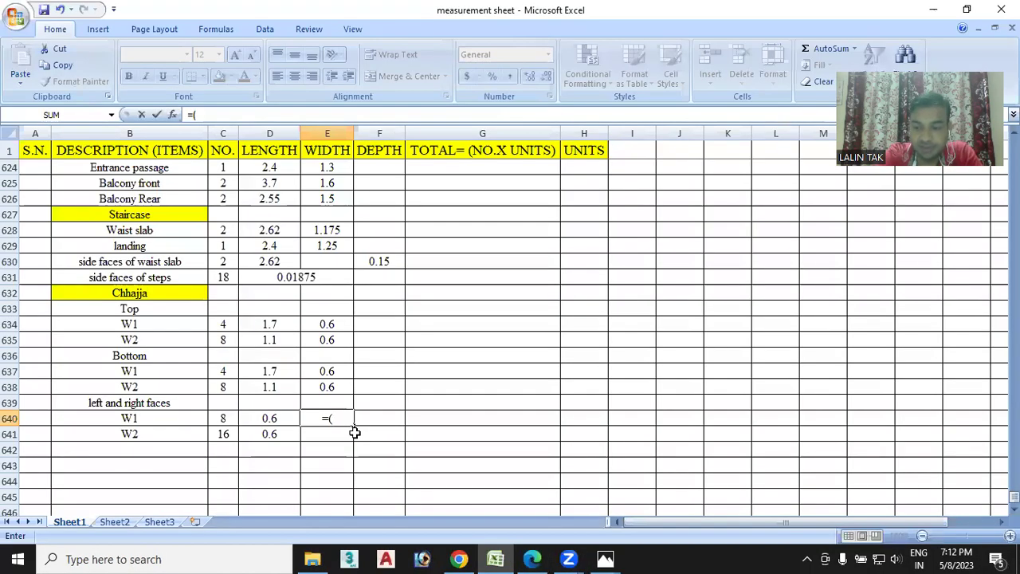
type("0.125")
type("+")
key("BackSpace")
type("+")
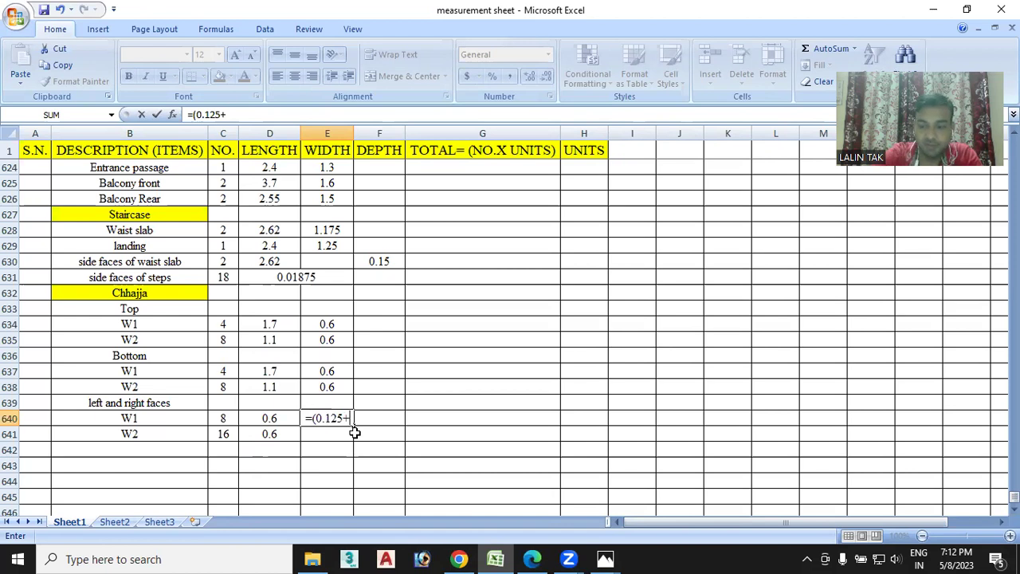
type("0.1")
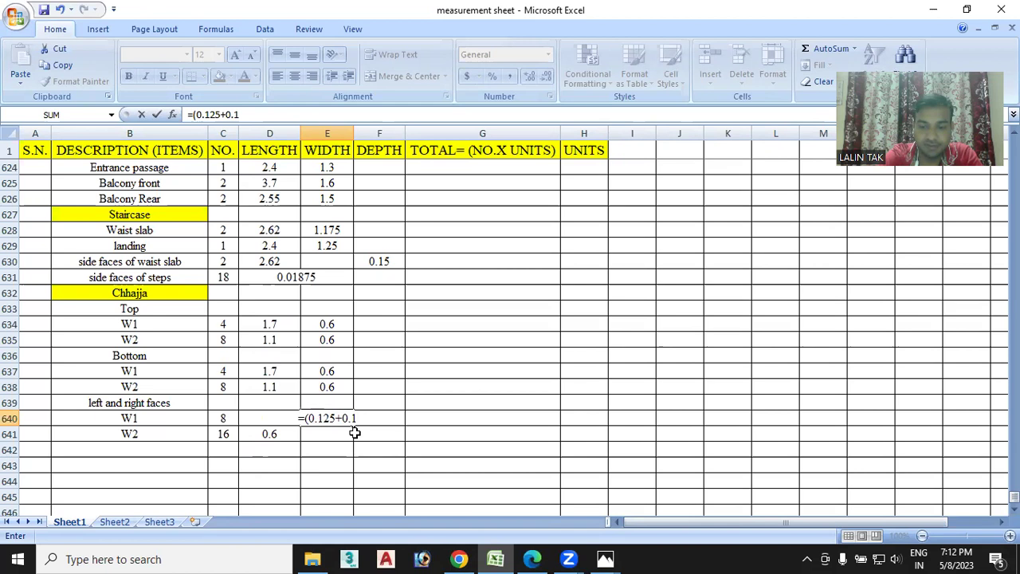
type(")")
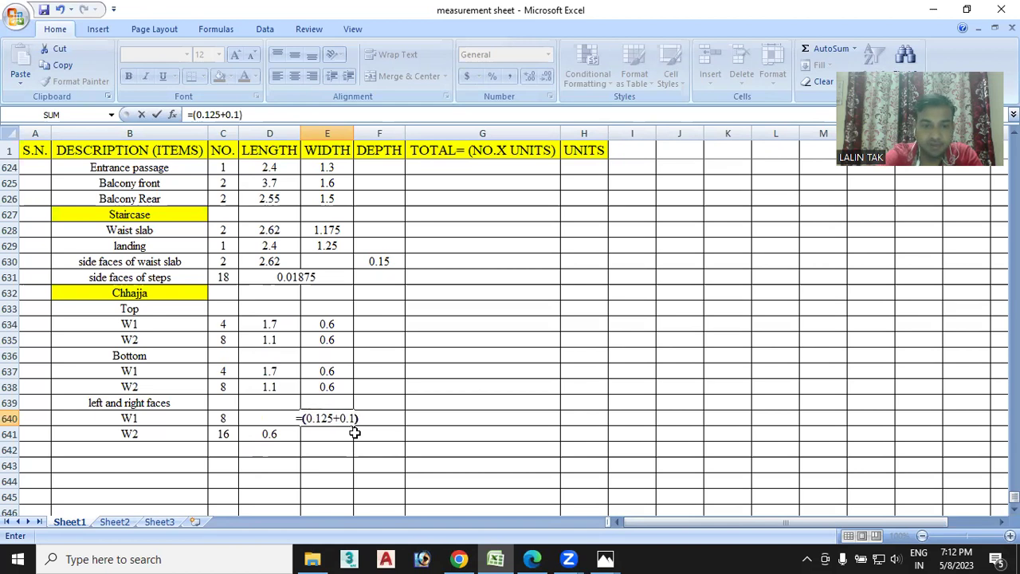
type("/2")
key("Return")
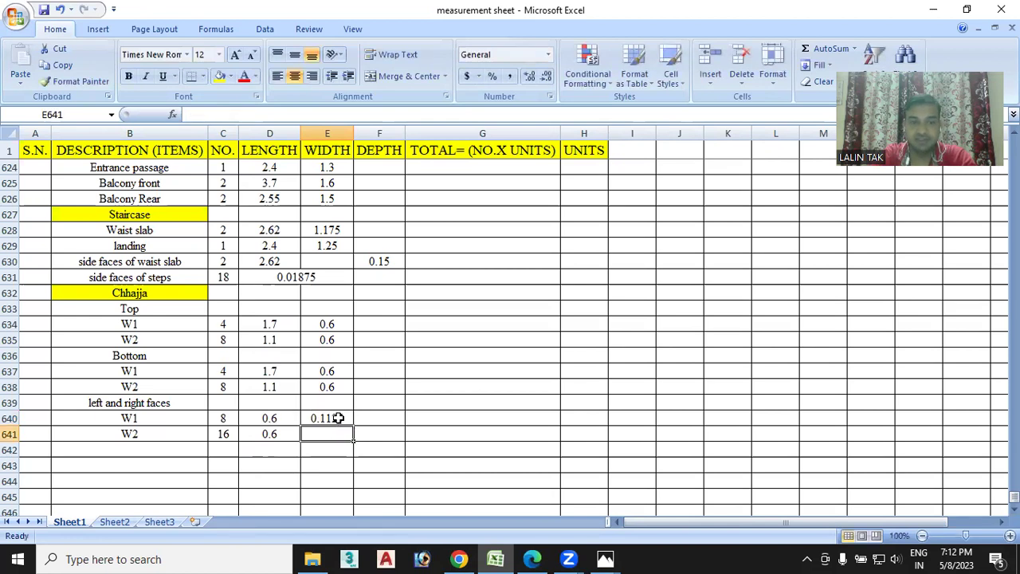
left_click(338, 418)
left_click_drag(350, 424, 351, 440)
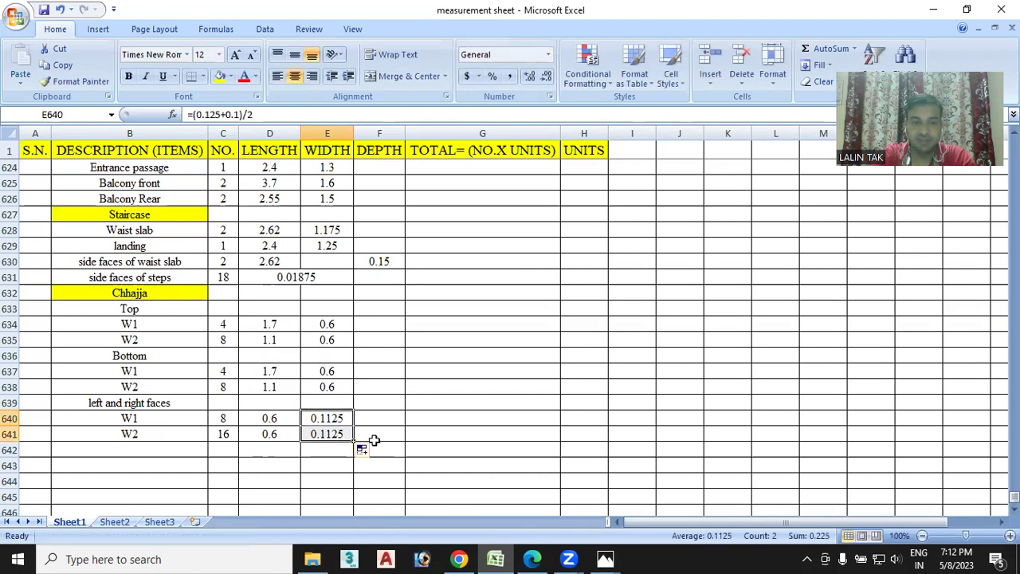
scroll(428, 398, "down", 2)
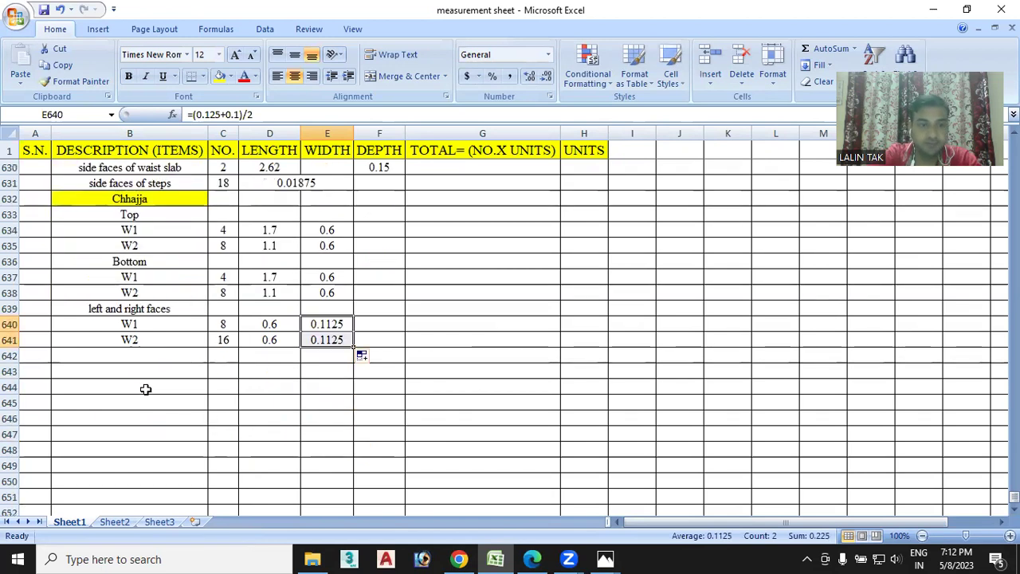
Add a 'front' label in B642 with copied W1 and W2 labels beneath it
left_click(132, 355)
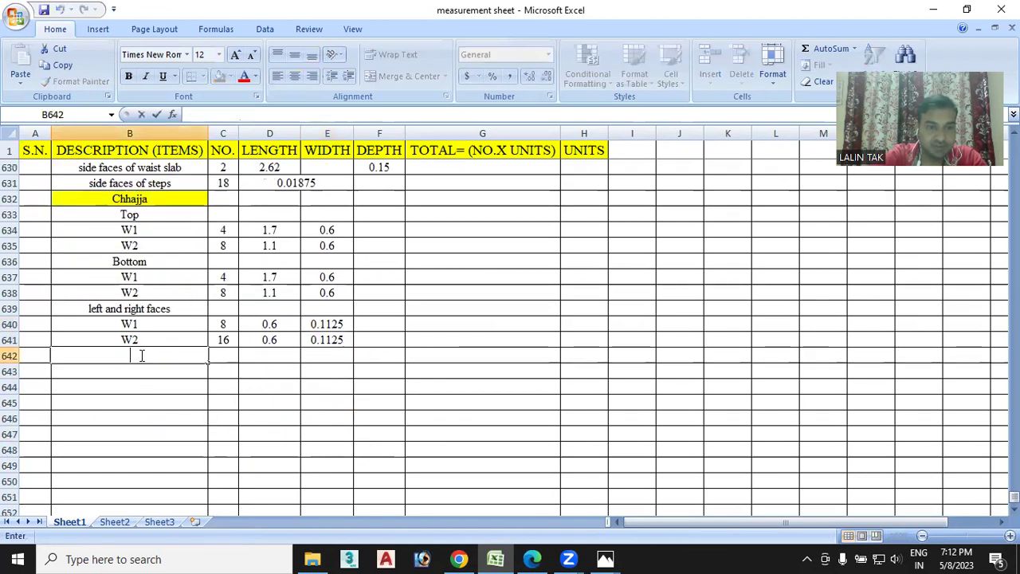
type("front")
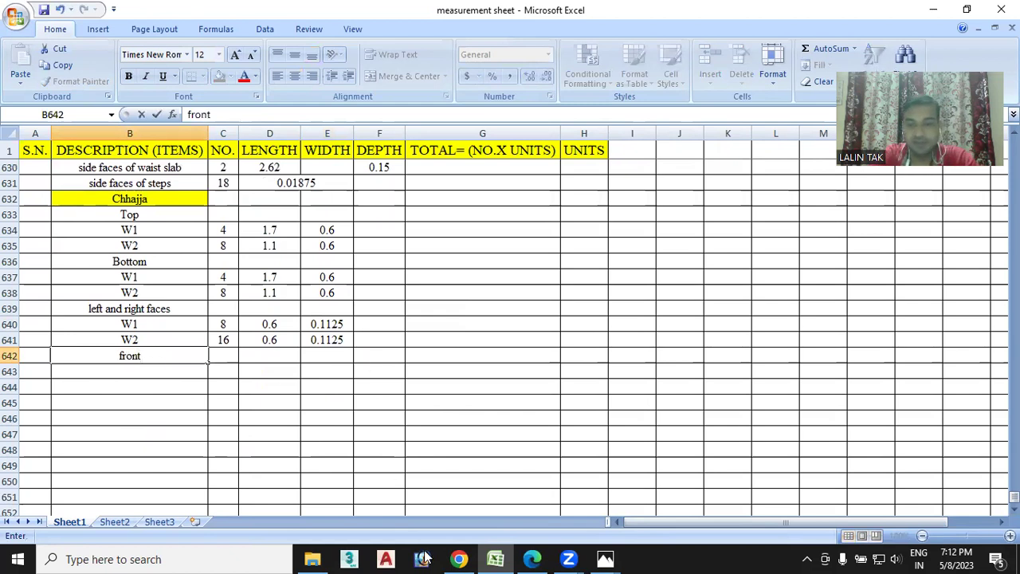
left_click(605, 558)
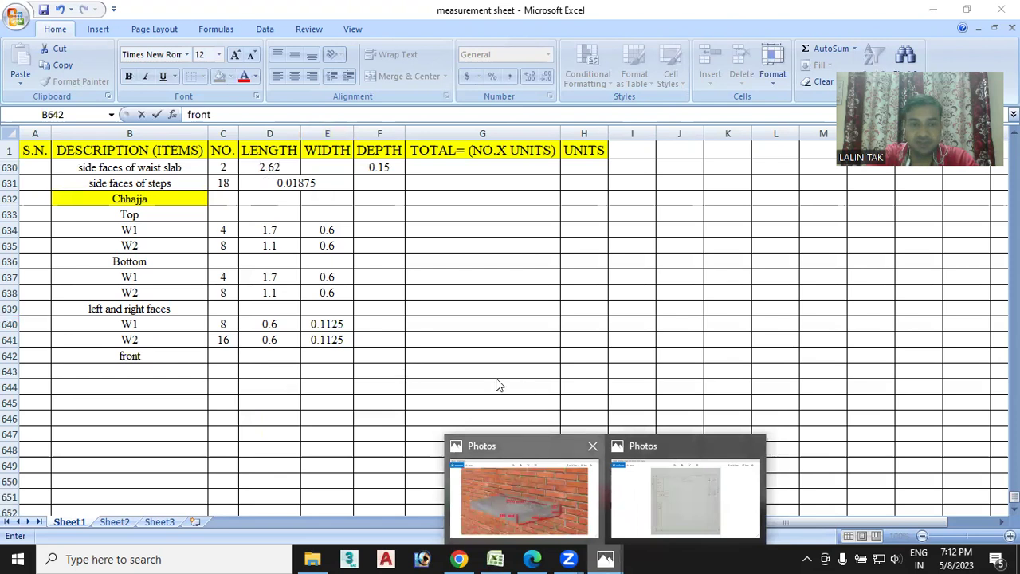
left_click(518, 498)
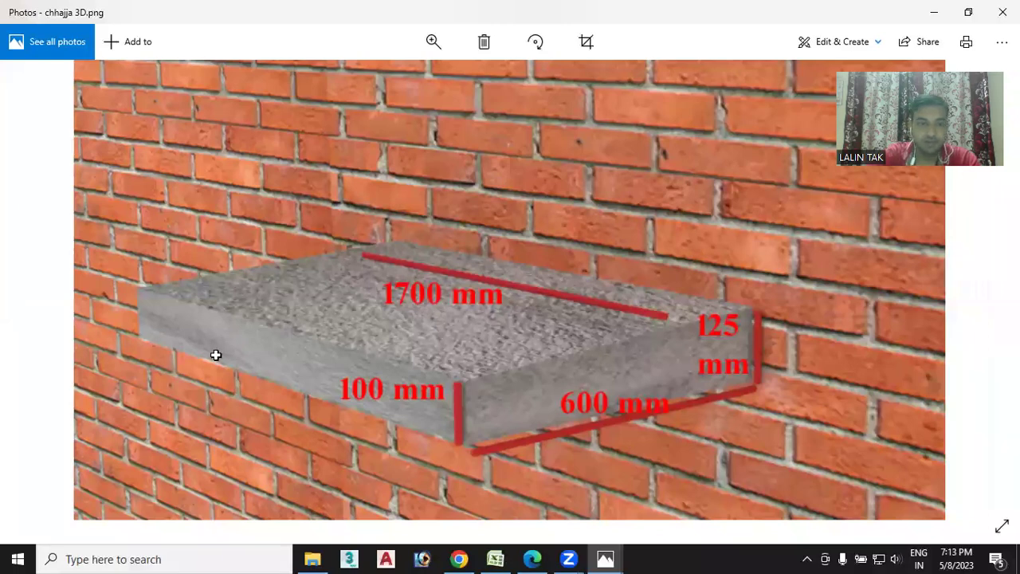
key("alt+Tab")
left_click_drag(135, 325, 143, 384)
key("ctrl+c")
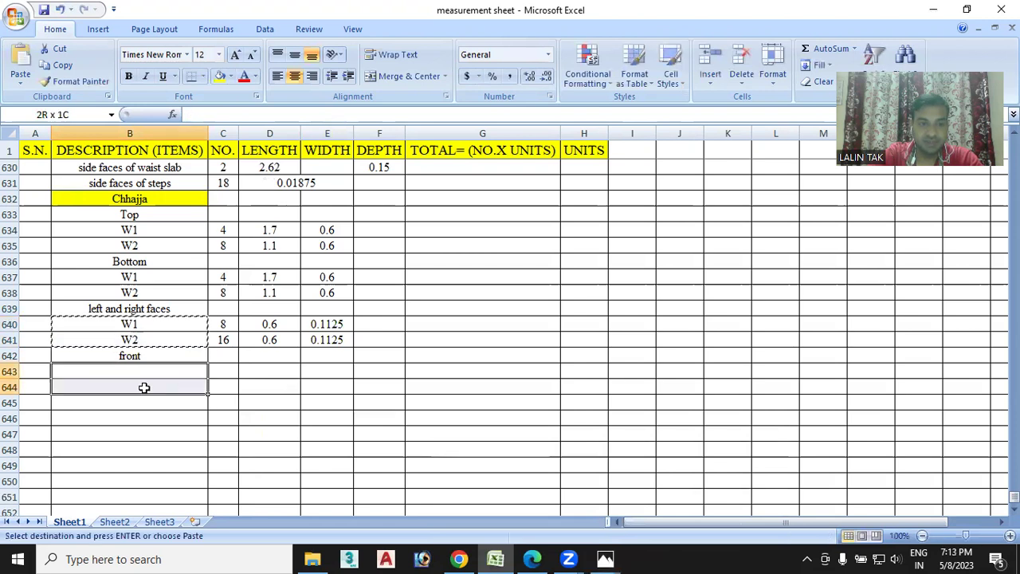
key("Return")
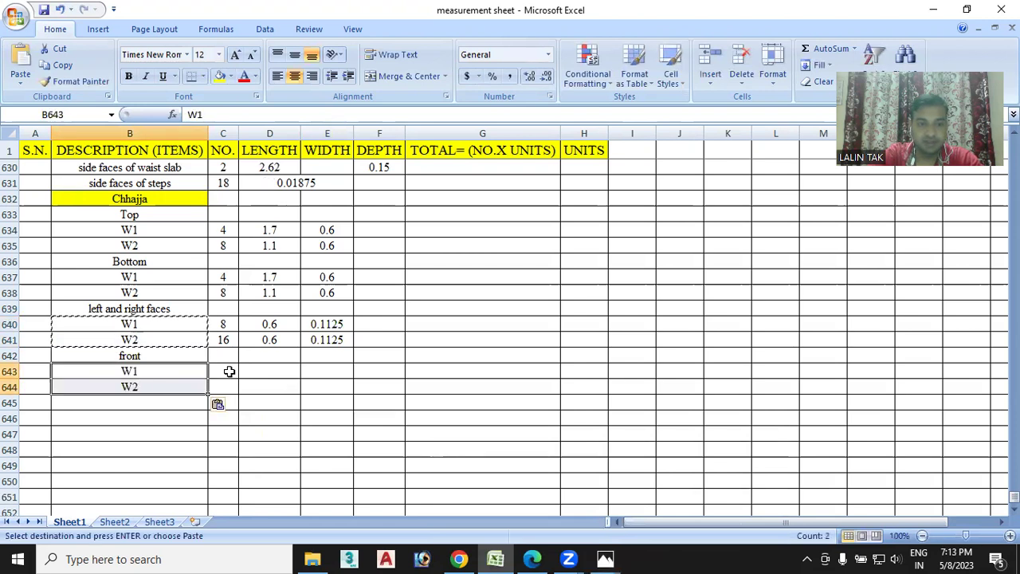
Enter front counts 4 and 8, plus W1's 1.7 length and 0.1 width
left_click(231, 371)
type("4")
key("Return")
type("8")
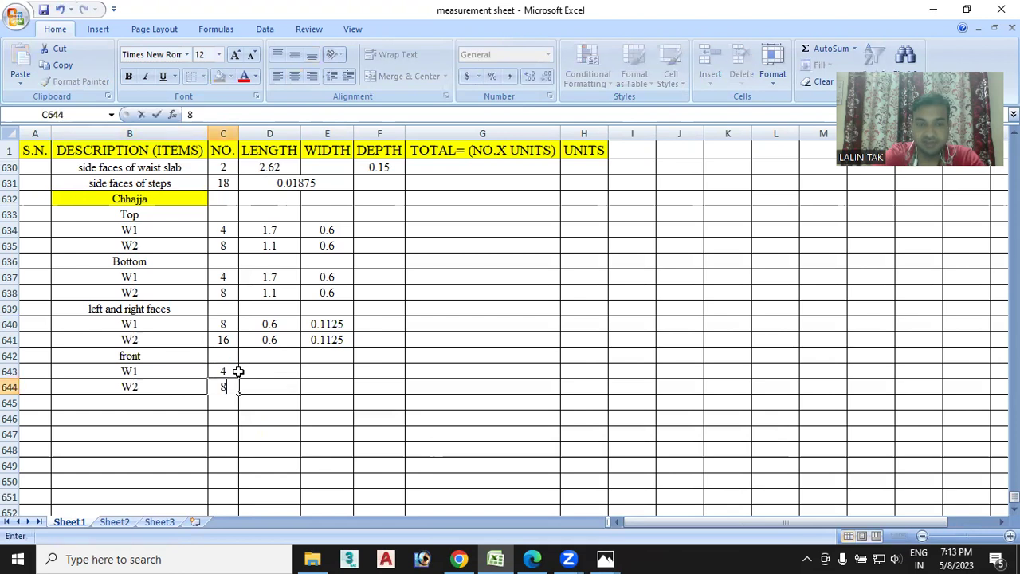
left_click(251, 372)
type("1")
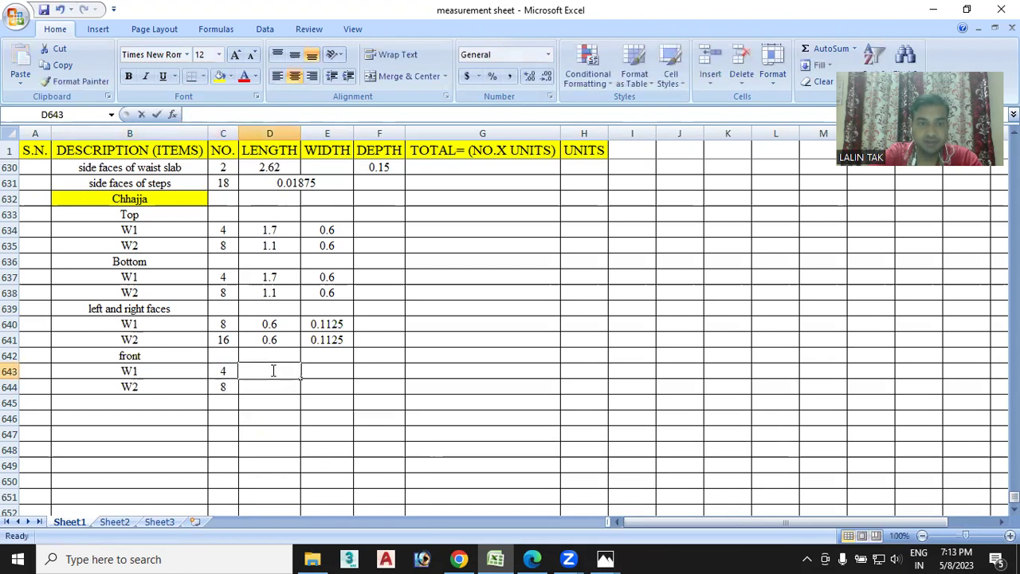
type(".7")
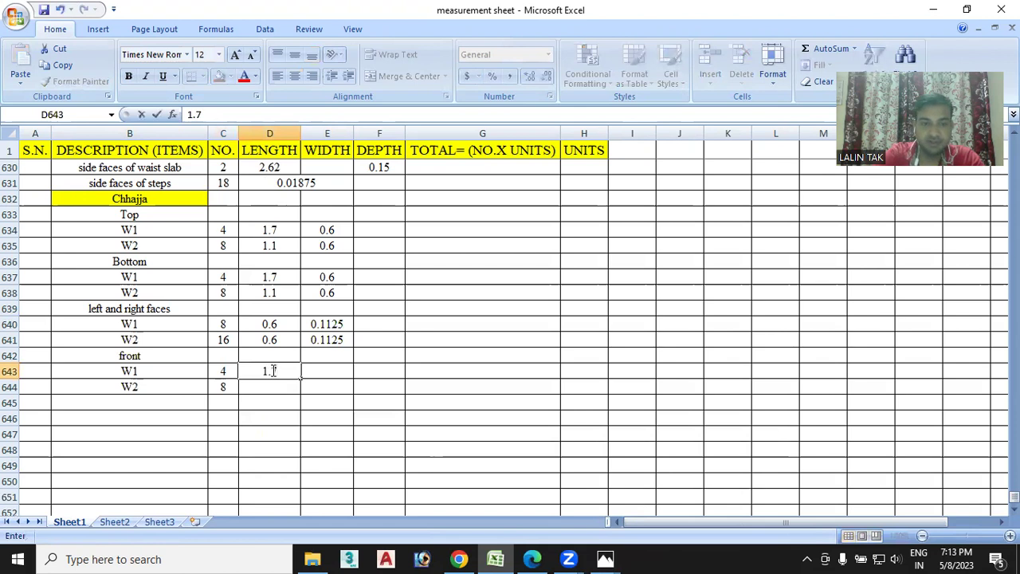
left_click(335, 372)
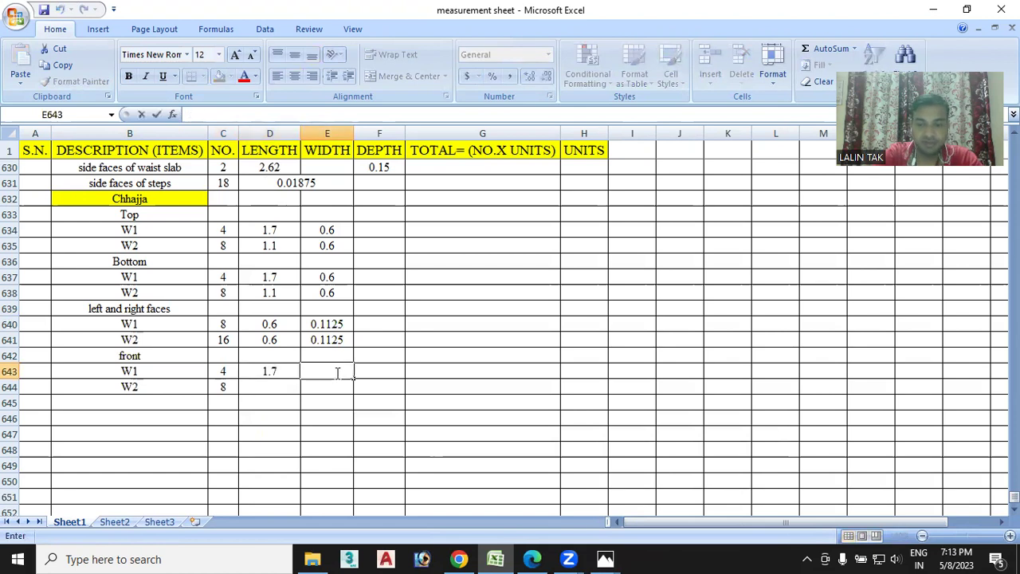
type("0.1")
Enter front W2's 1.1 length and 0.1 width
left_click(270, 385)
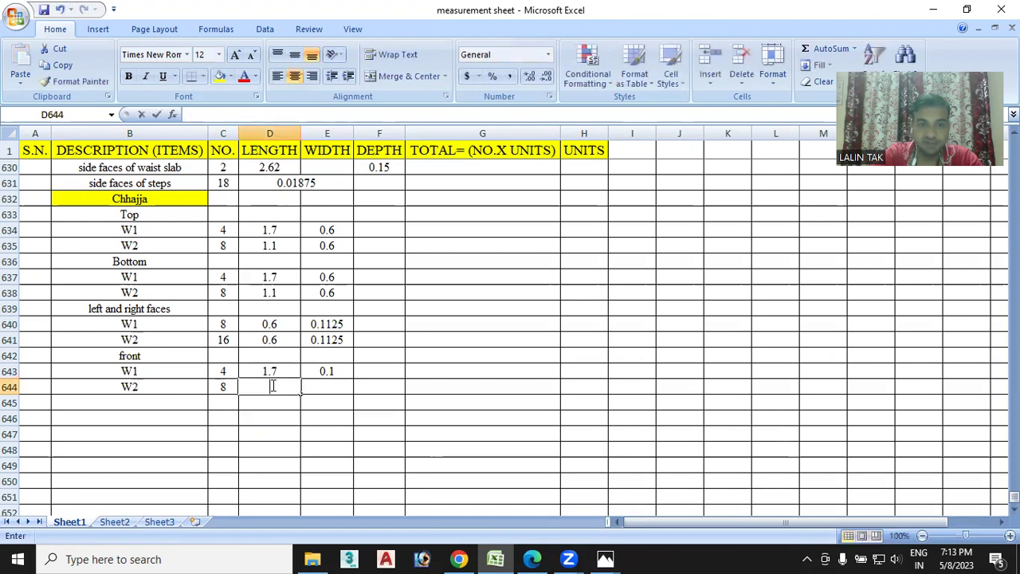
type("1.1")
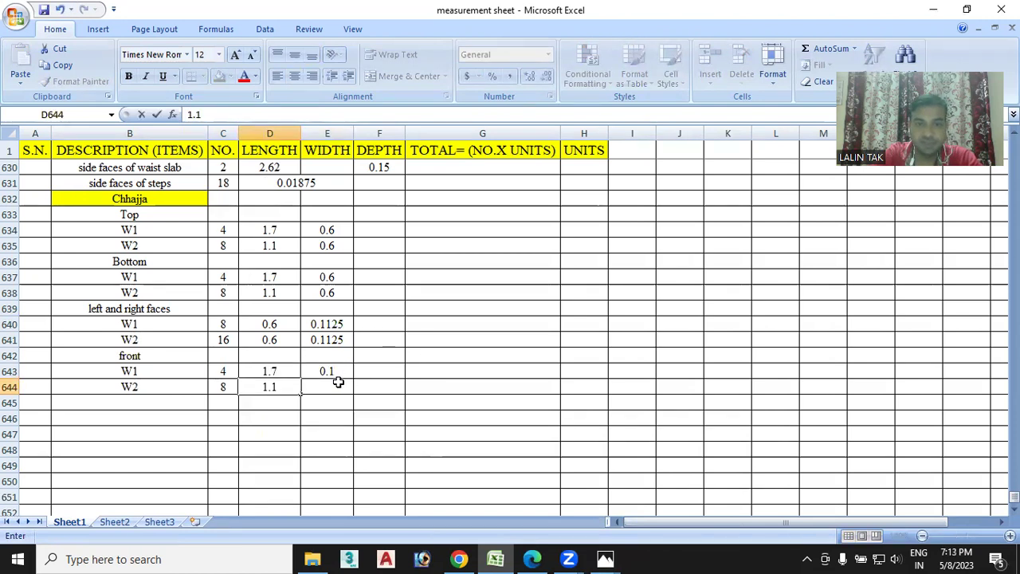
double_click(335, 386)
type("0.")
key("End")
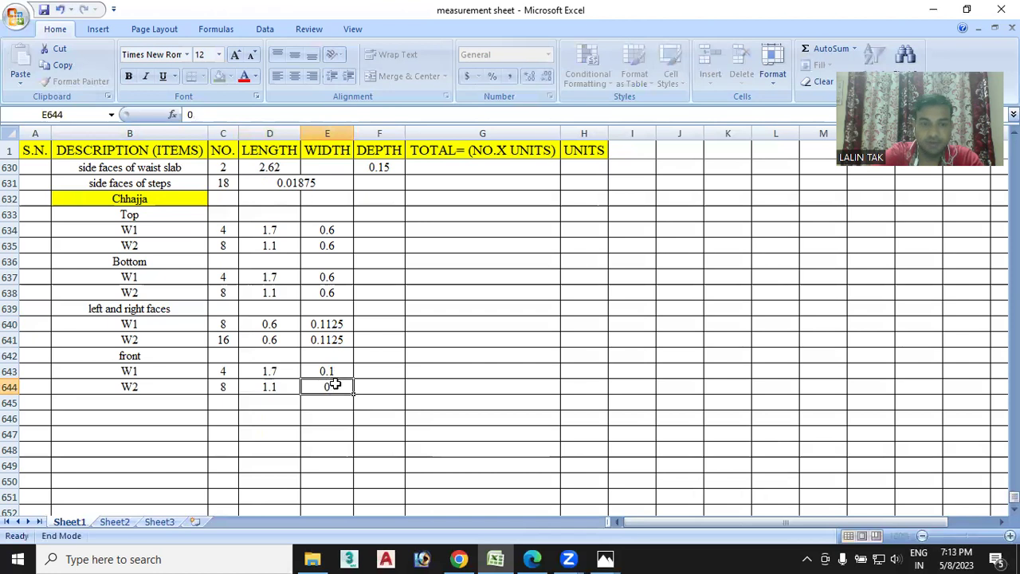
double_click(338, 388)
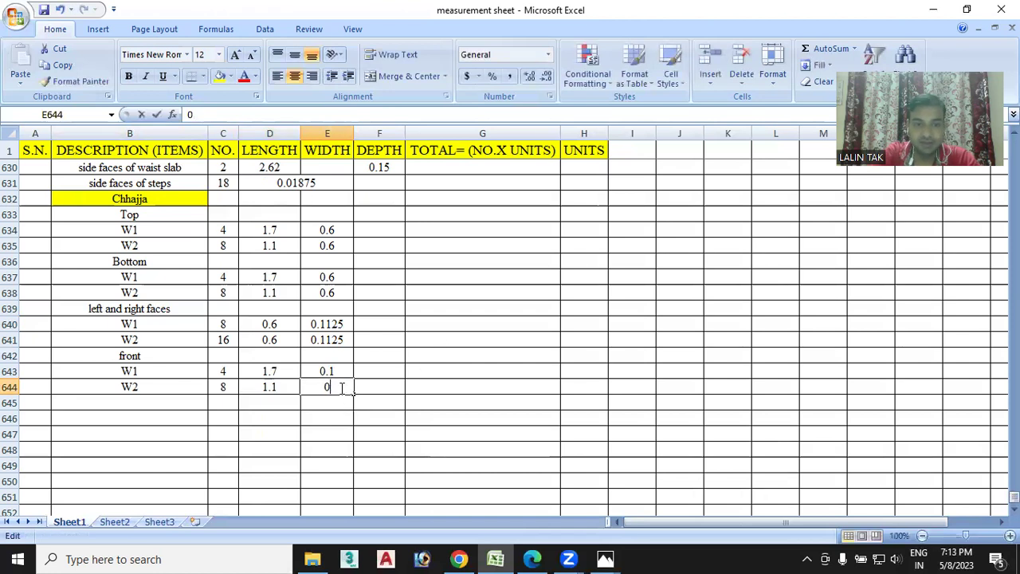
type(".1")
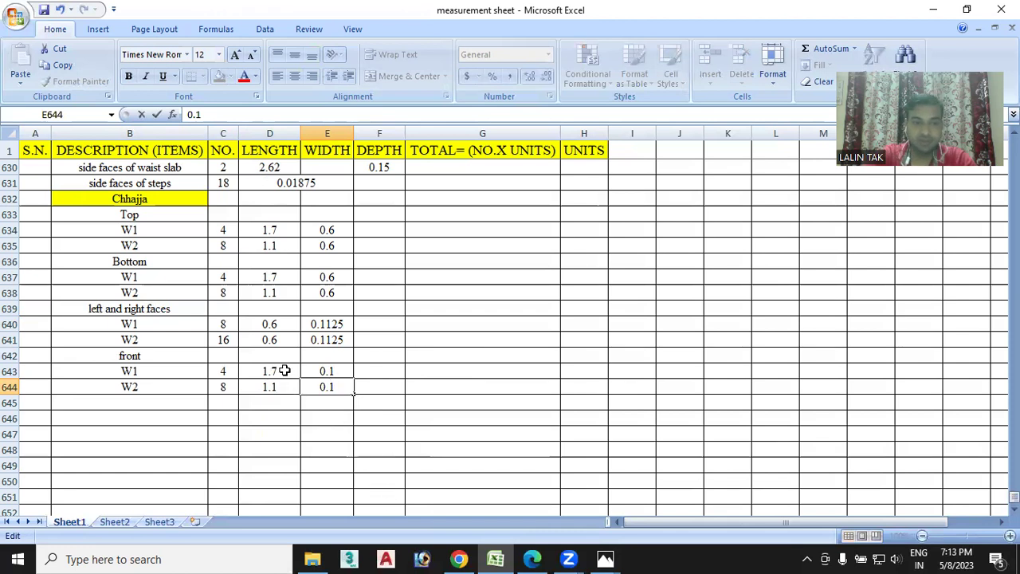
left_click_drag(282, 371, 283, 387)
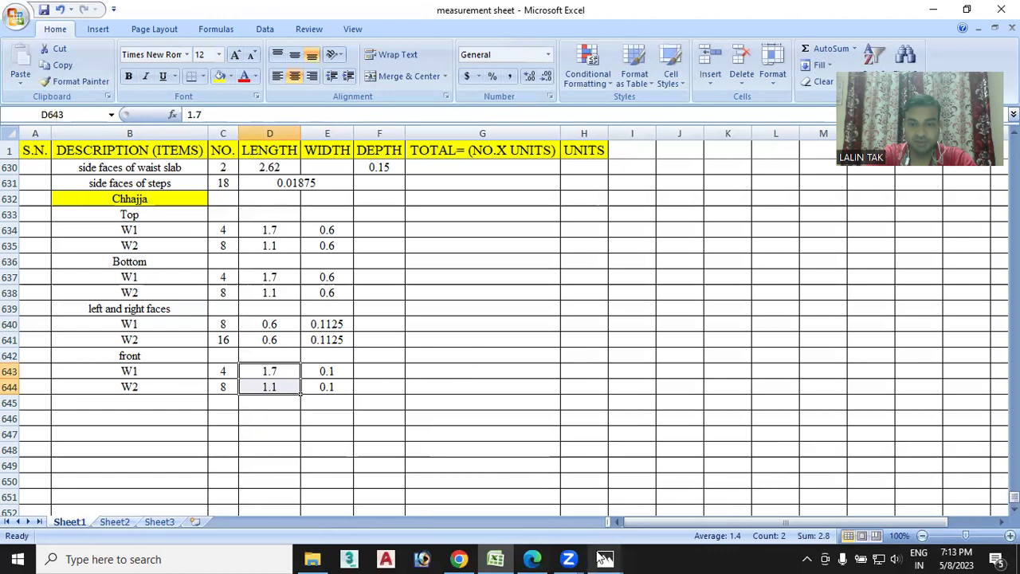
Open the ground floor plan PDF, zoom in, and locate the door and window size table
left_click(522, 557)
scroll(402, 406, "down", 3)
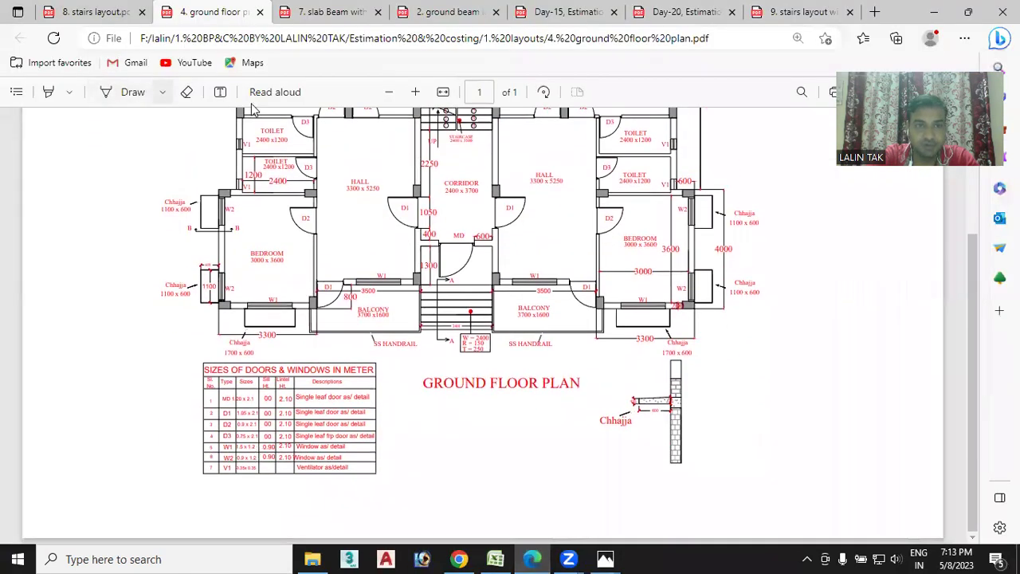
left_click(416, 92)
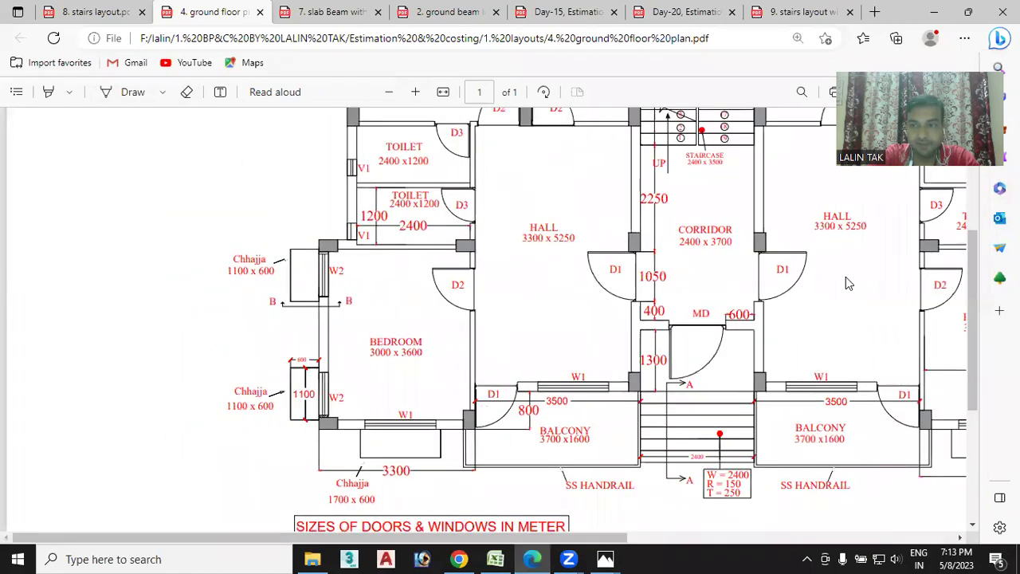
scroll(877, 310, "down", 3)
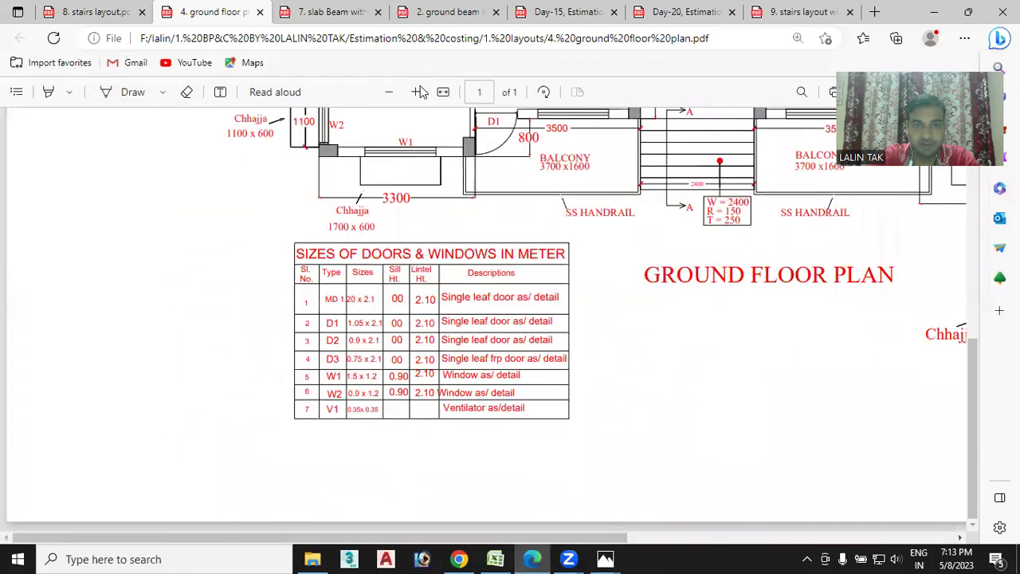
left_click(415, 92)
left_click(415, 92)
scroll(974, 383, "down", 2)
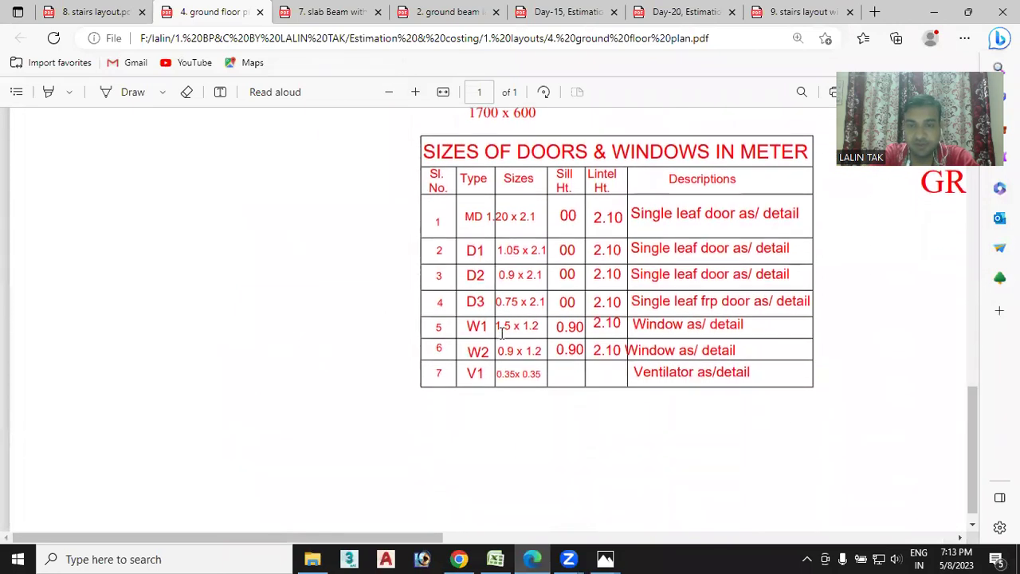
left_click_drag(511, 322, 499, 325)
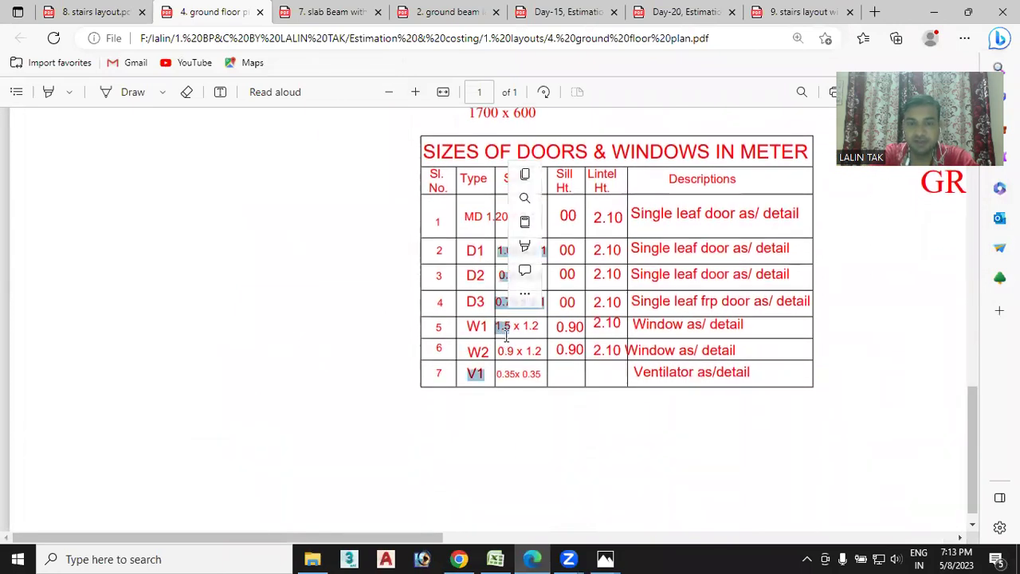
left_click(505, 333)
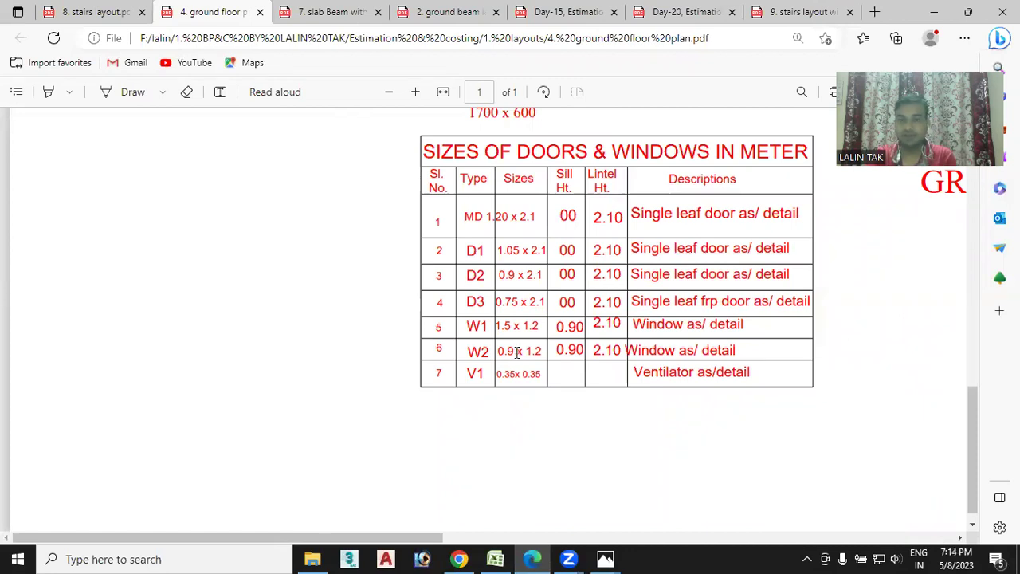
Find the 1700 x 600 chhajja size and pan to the Chhajja section detail marked 100, 125, 600
scroll(515, 346, "up", 3)
scroll(515, 343, "up", 2)
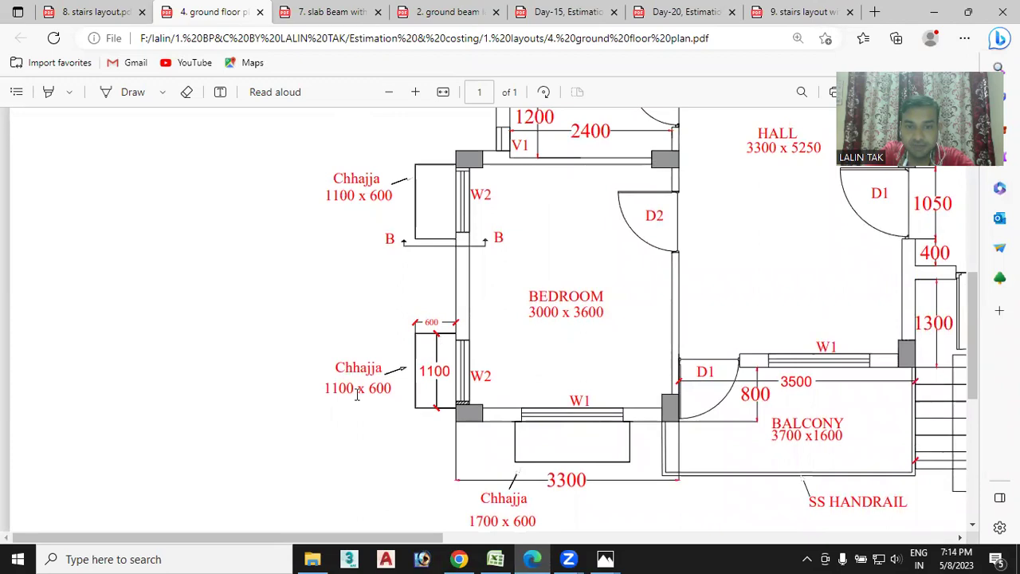
scroll(509, 436, "down", 2)
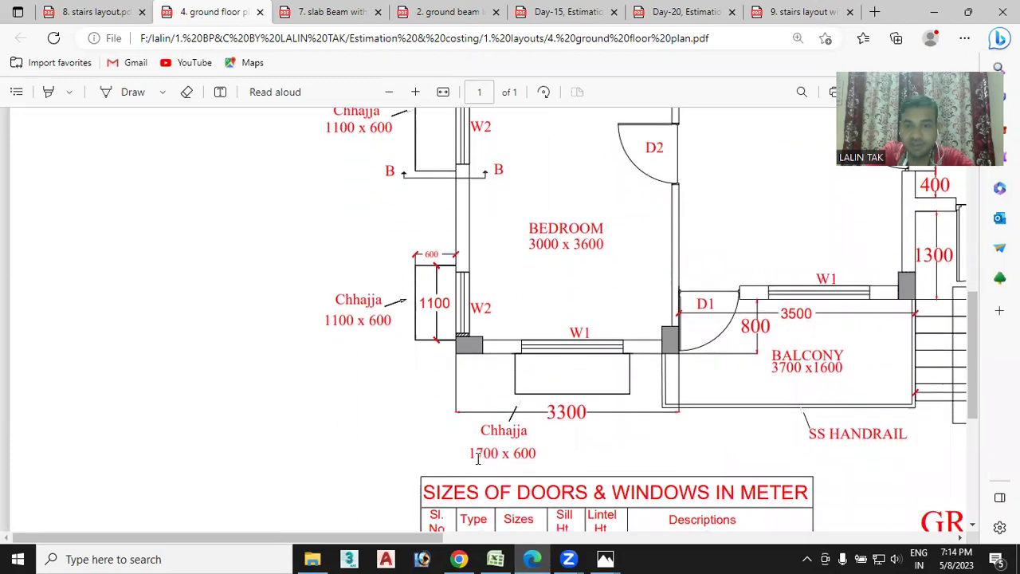
left_click_drag(548, 452, 470, 452)
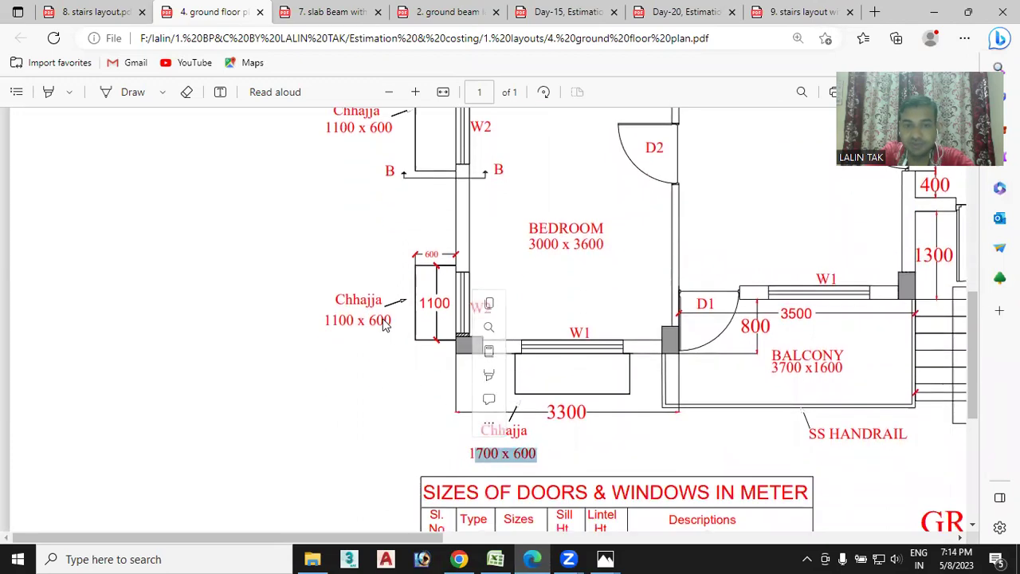
left_click(405, 386)
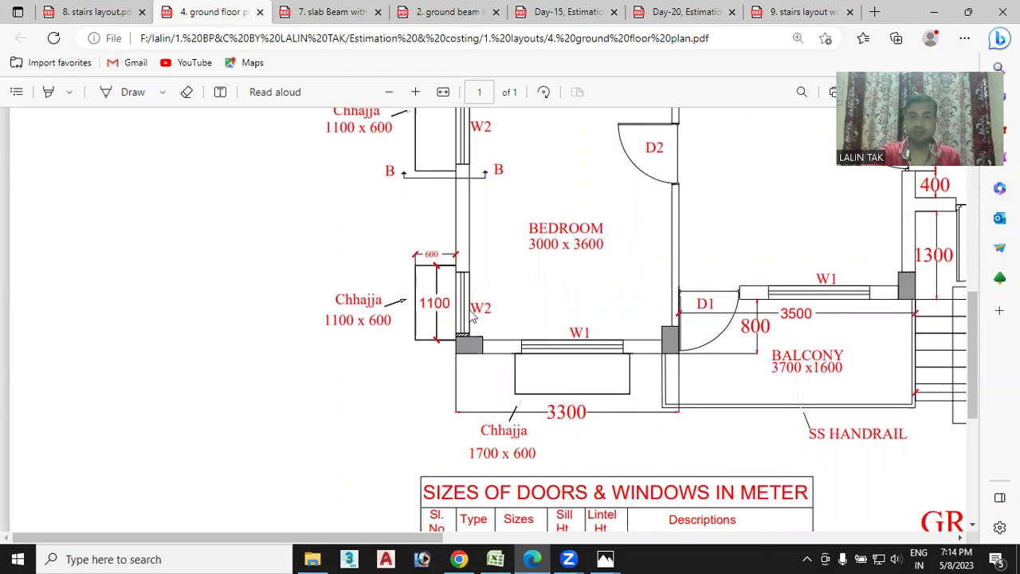
scroll(608, 400, "down", 3)
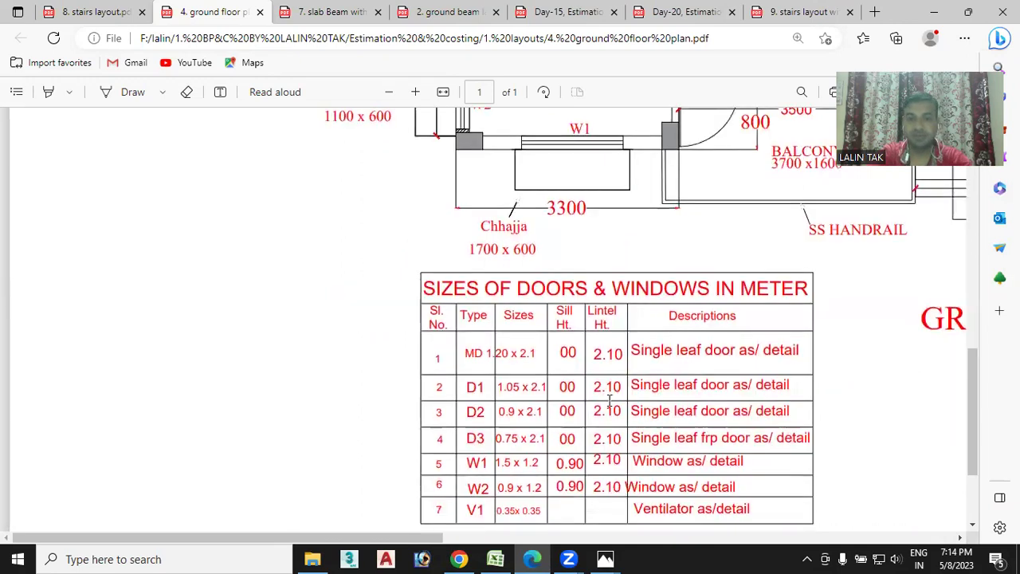
scroll(578, 448, "down", 2)
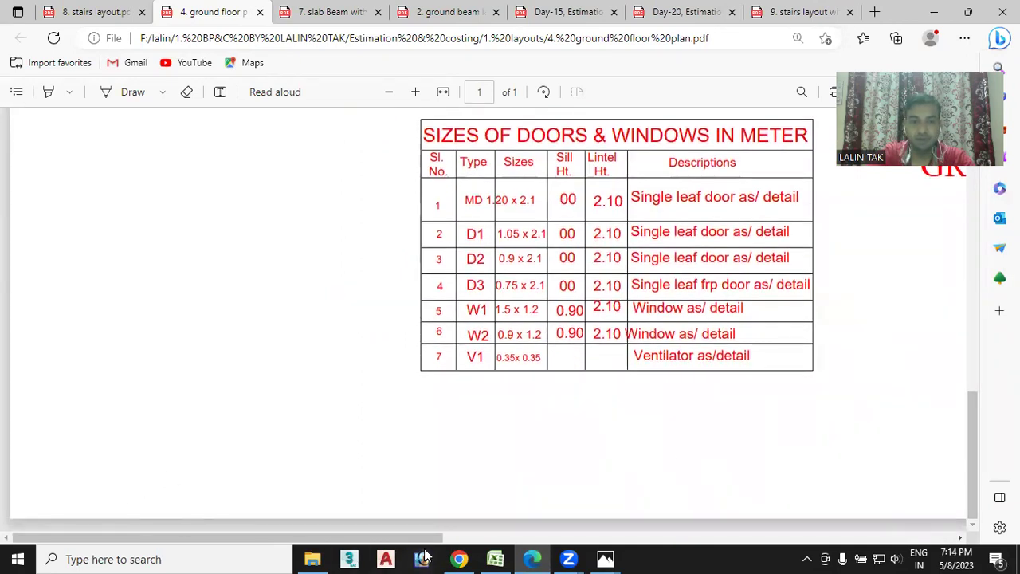
left_click_drag(556, 542, 770, 209)
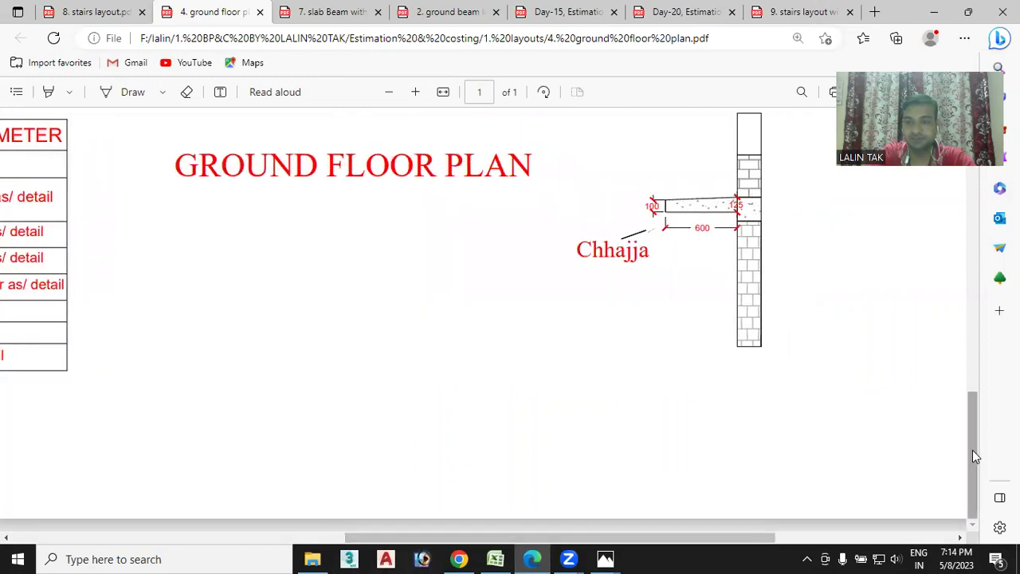
left_click_drag(972, 450, 972, 418)
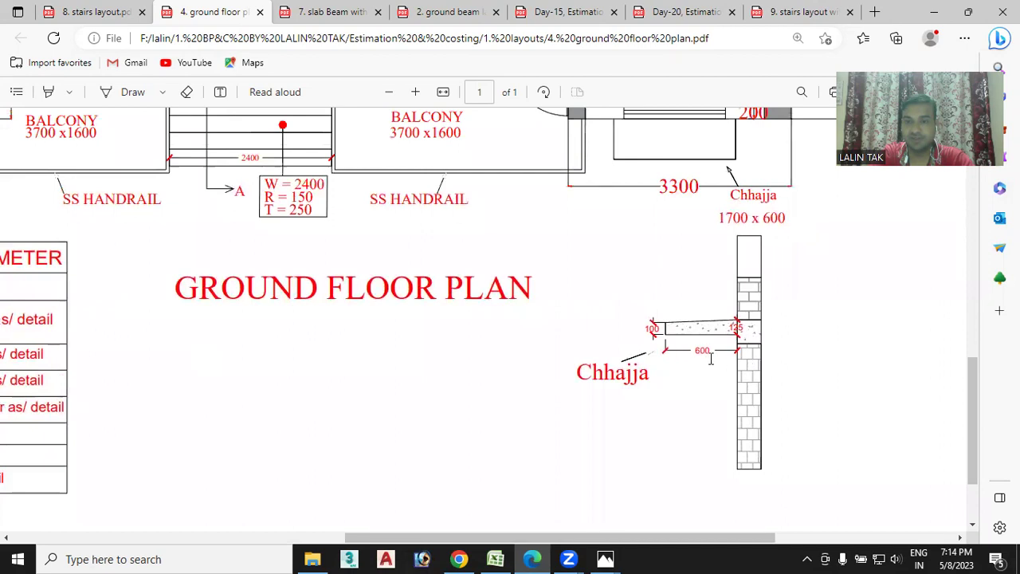
scroll(701, 396, "down", 3)
scroll(699, 394, "up", 2)
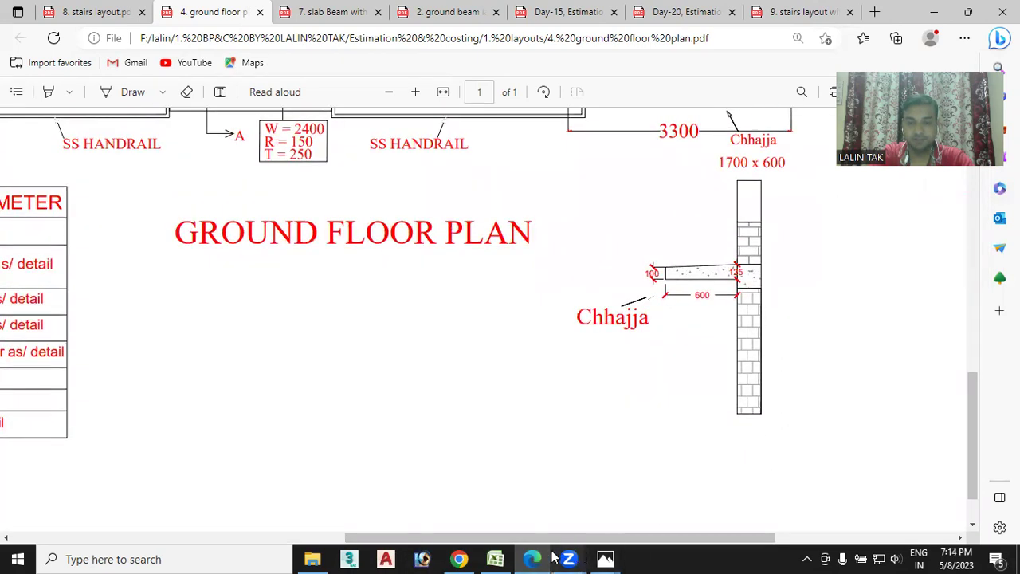
Enter =C618*D618*E618 in G618 to get the Bedroom plaster area
left_click(495, 558)
scroll(330, 417, "up", 4)
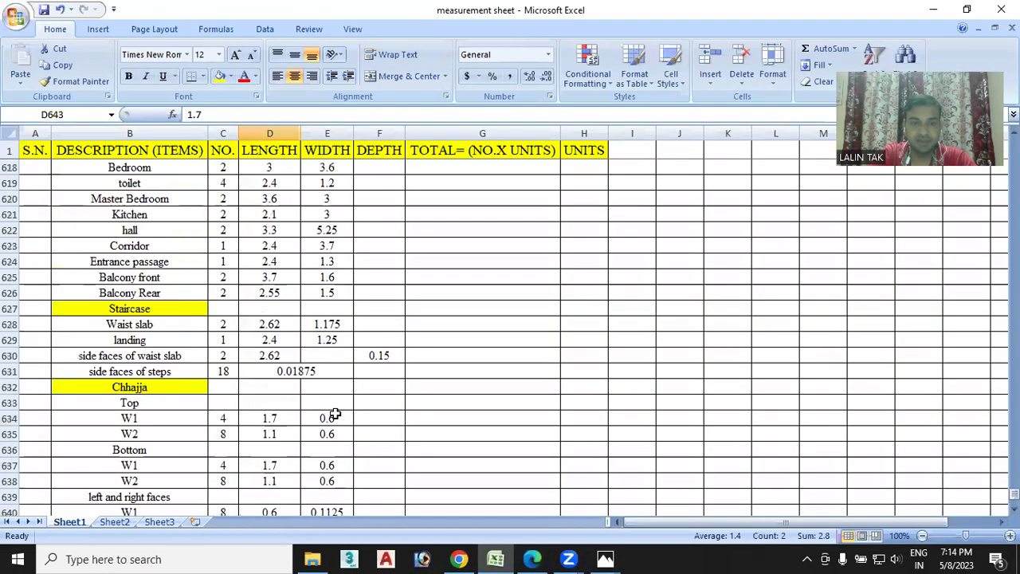
scroll(341, 408, "up", 3)
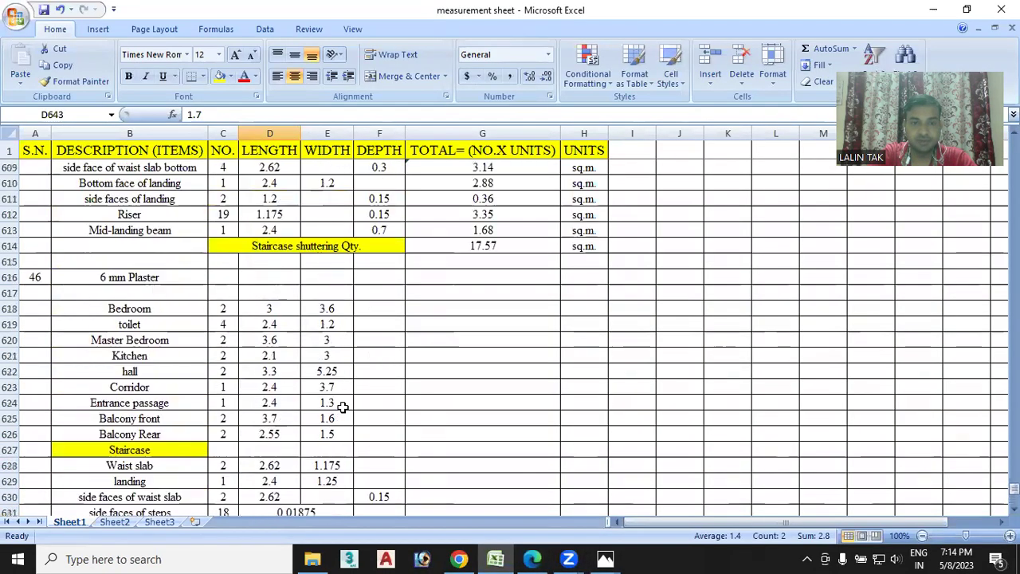
left_click(460, 305)
type("=")
type("=")
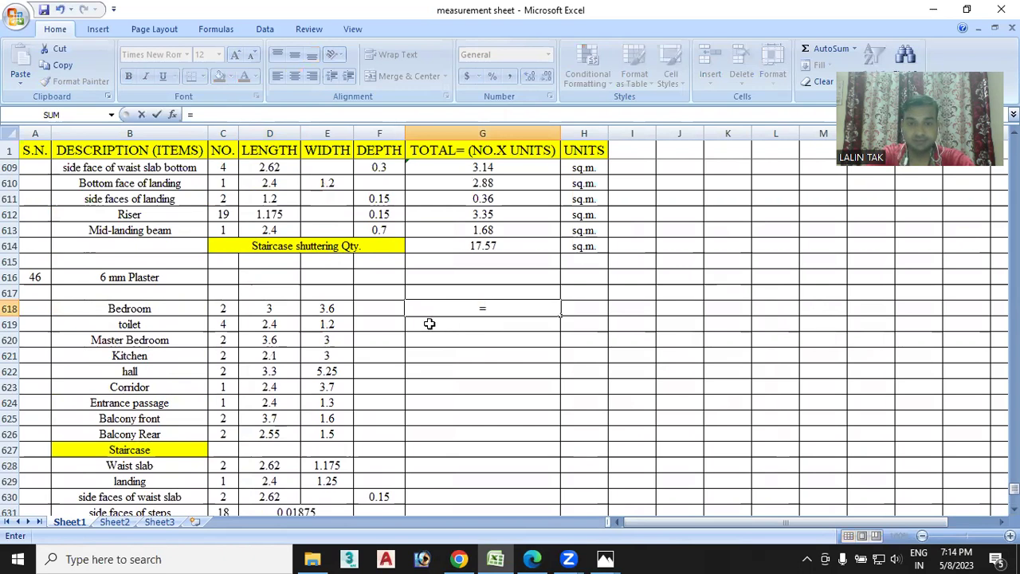
left_click(223, 309)
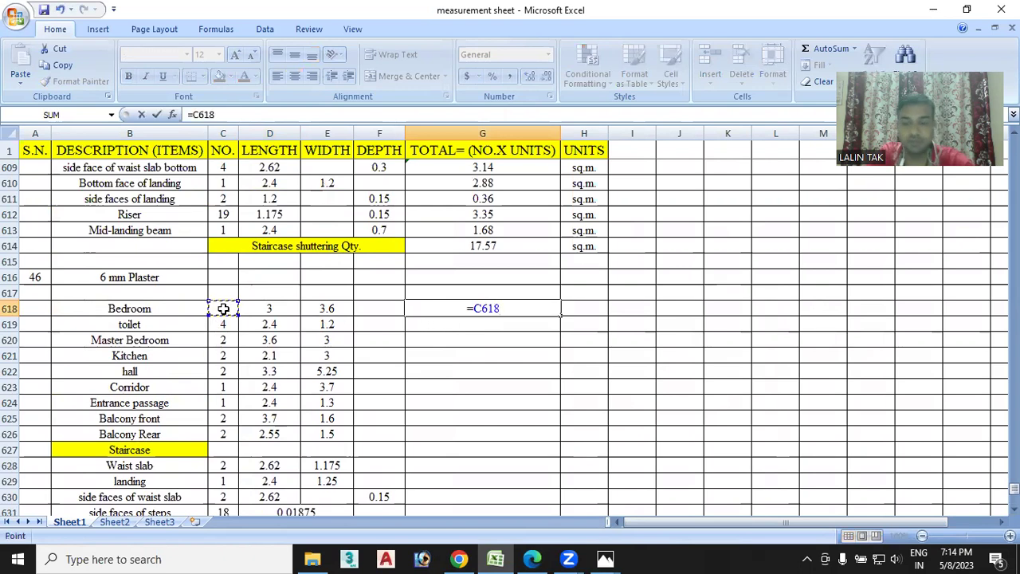
type("*")
left_click(273, 309)
type("*")
left_click(334, 306)
key("Return")
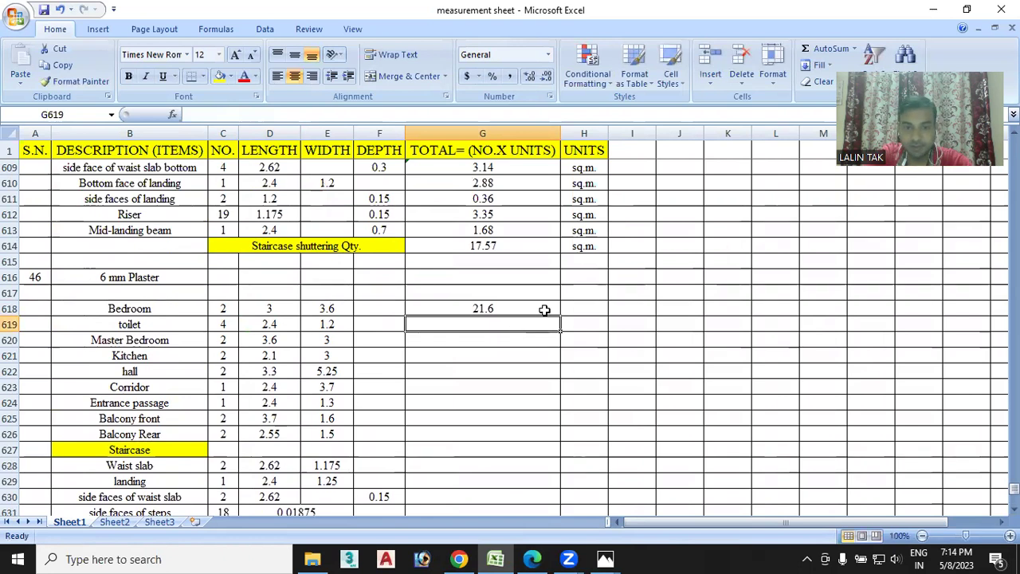
Fill the area formula down to G626 for the remaining rooms through Balcony Rear
left_click(545, 310)
left_click_drag(560, 314, 558, 433)
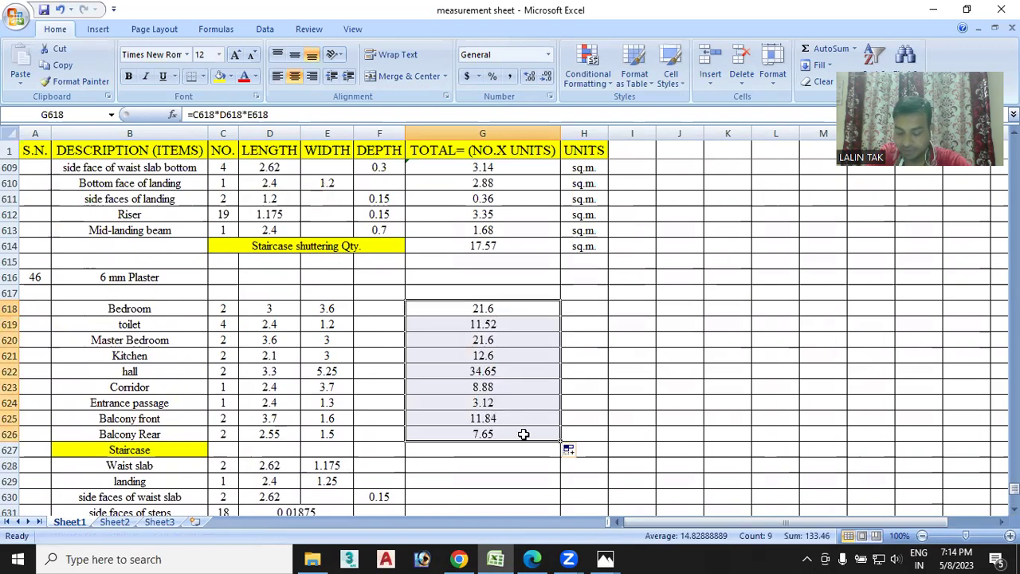
scroll(524, 434, "down", 1)
scroll(524, 433, "down", 1)
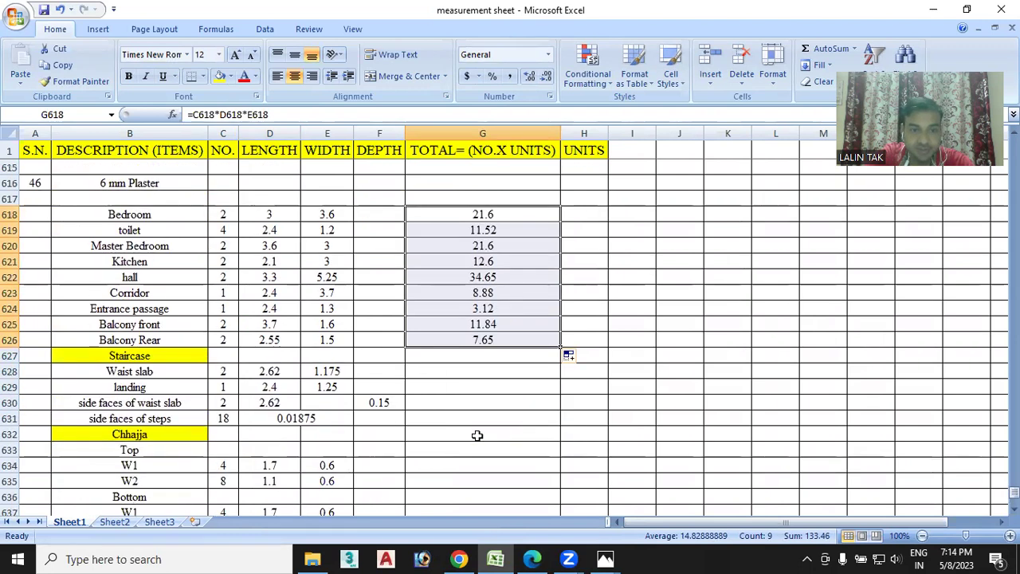
Enter the unit sq.m. in H618 beside the Bedroom total
double_click(446, 371)
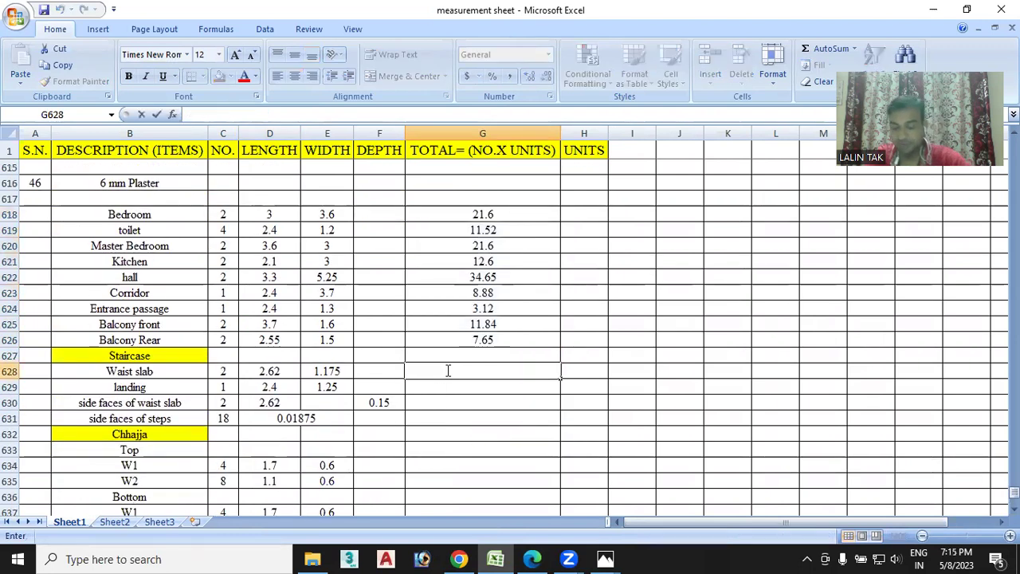
double_click(583, 213)
type("sq.m.")
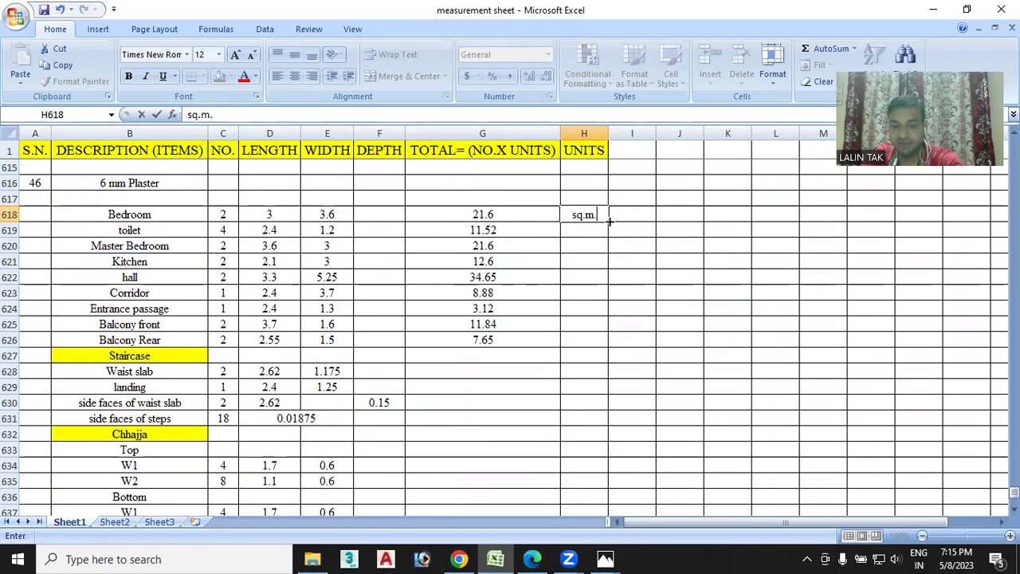
key("Return")
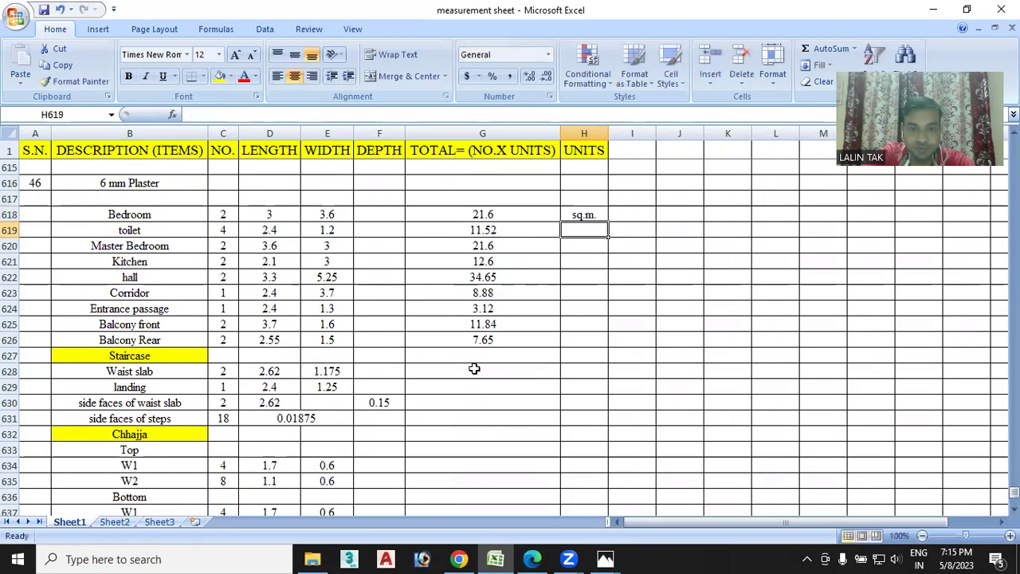
Enter =C628*D628*E628 for the waist slab and fill it down to the landing row G629
double_click(475, 370)
type("=")
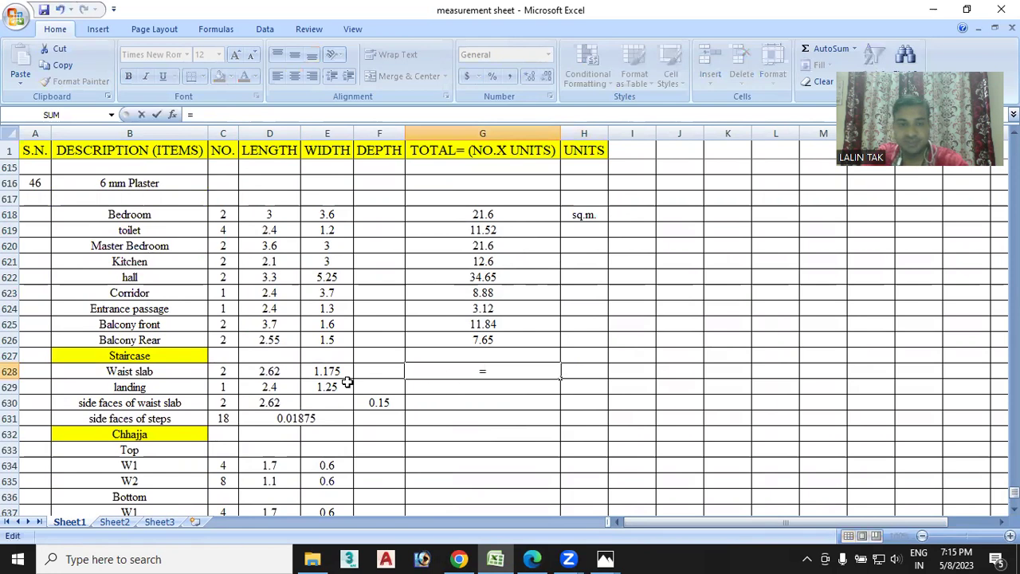
left_click(224, 369)
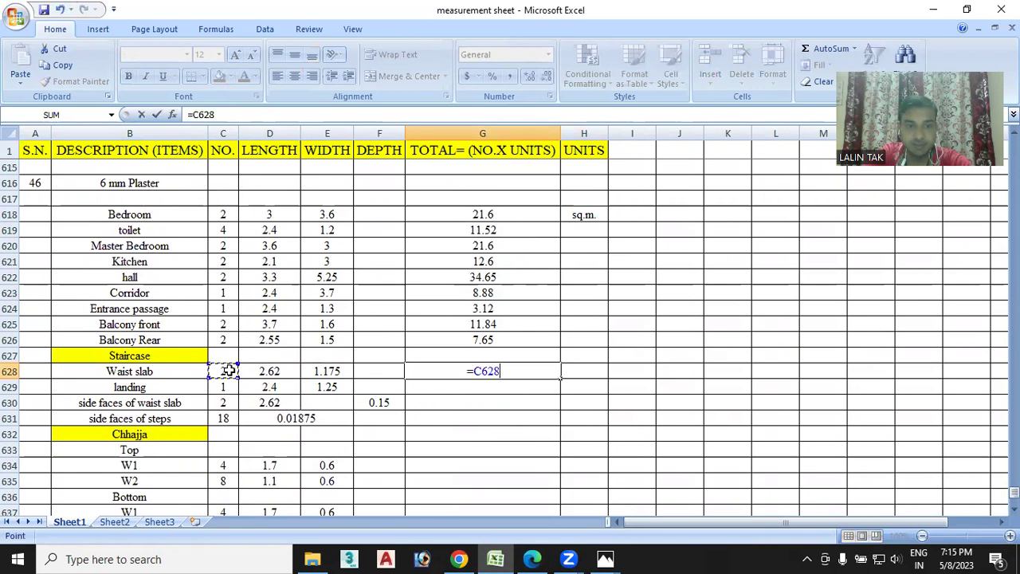
type("*")
left_click(272, 372)
type("*")
left_click(327, 371)
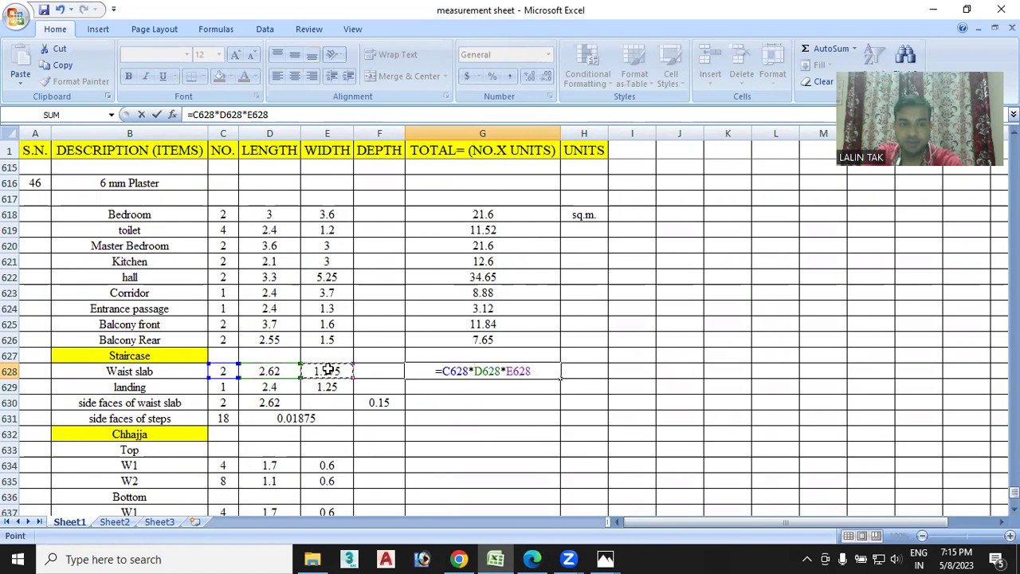
key("Return")
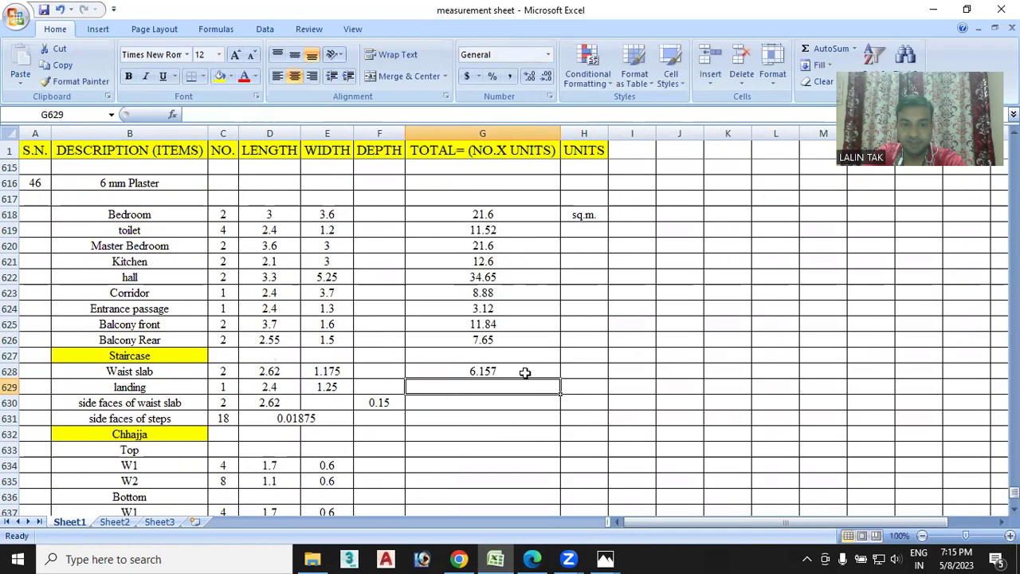
left_click(557, 375)
left_click_drag(559, 376, 558, 398)
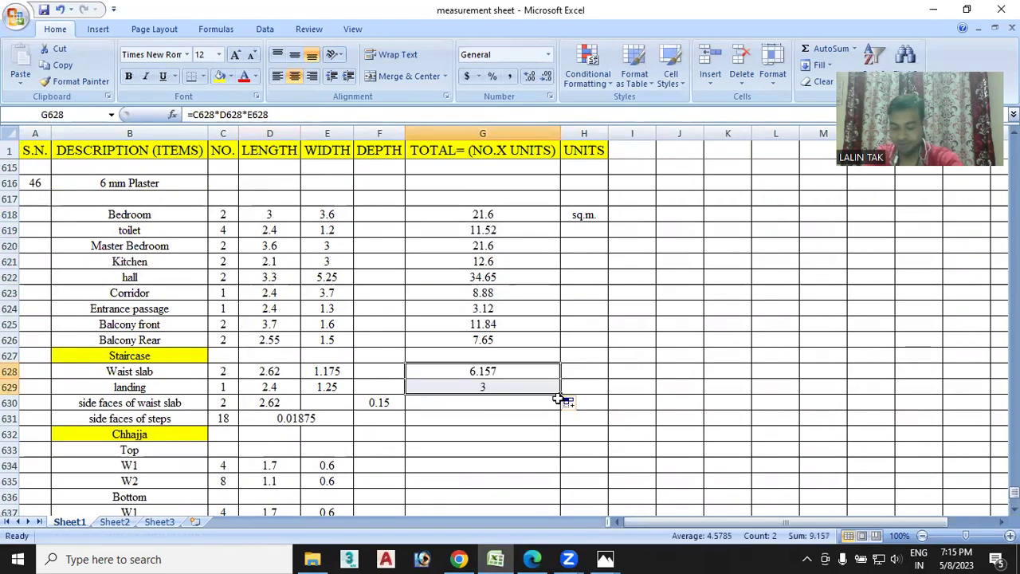
Compute the waist slab side faces in G630 as =C630*D630*F630
double_click(481, 402)
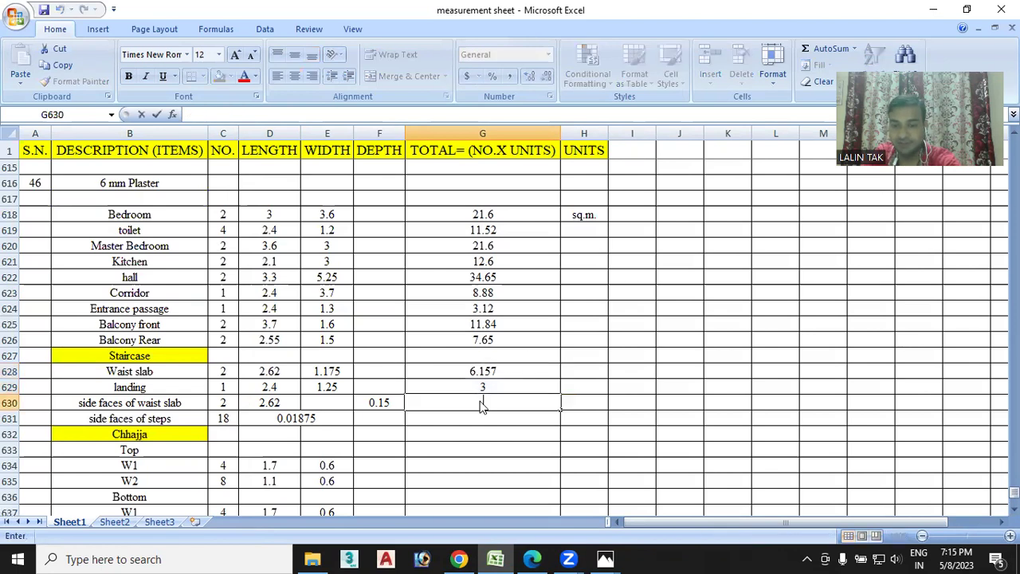
type("=")
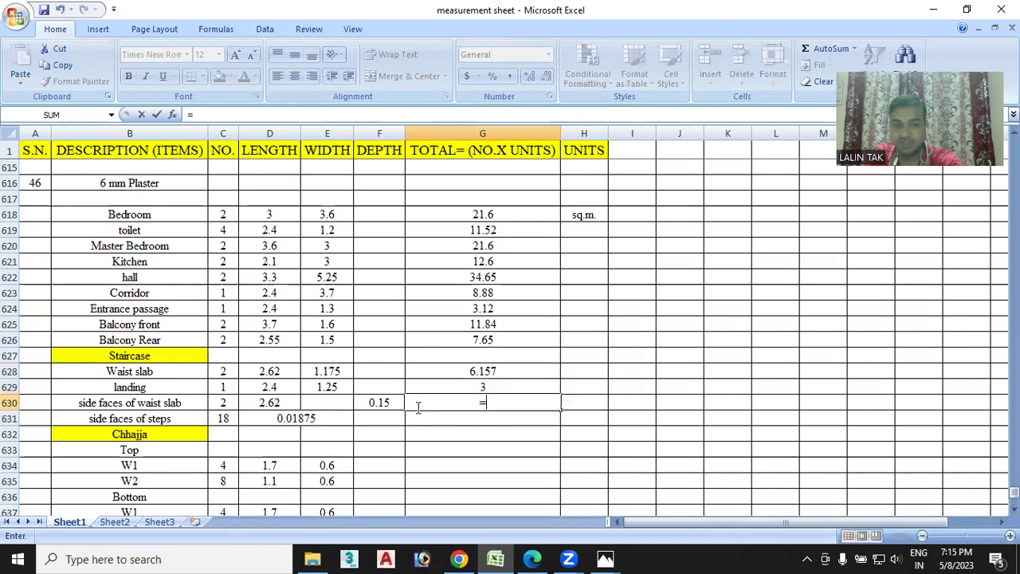
left_click(229, 402)
type("*")
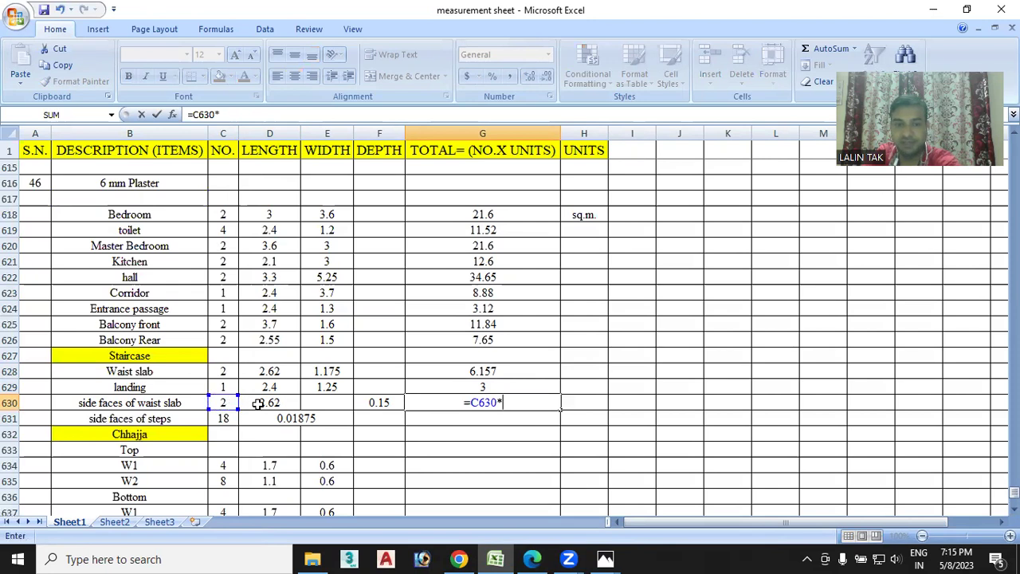
left_click(283, 402)
type("*")
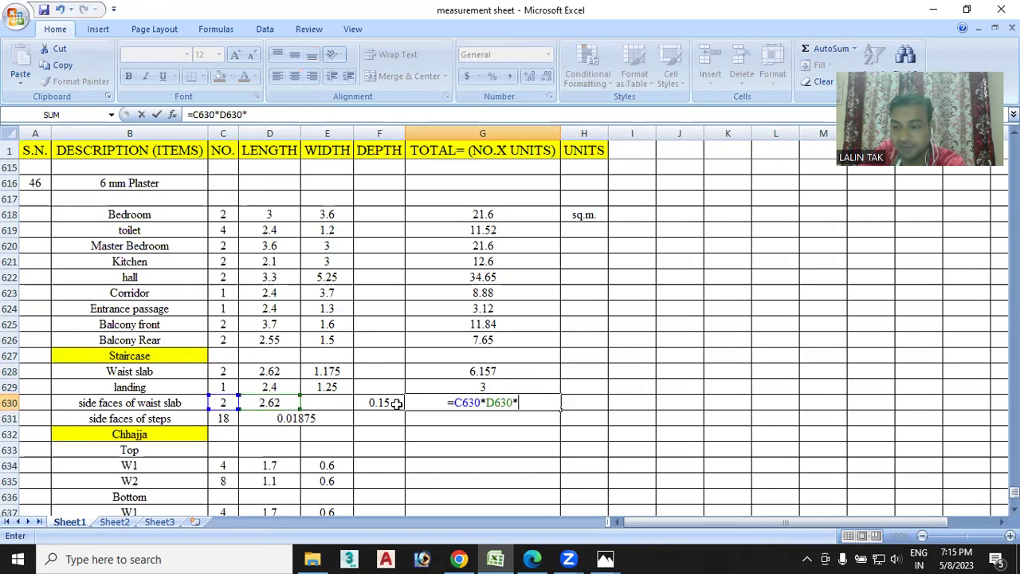
left_click(396, 404)
key("Return")
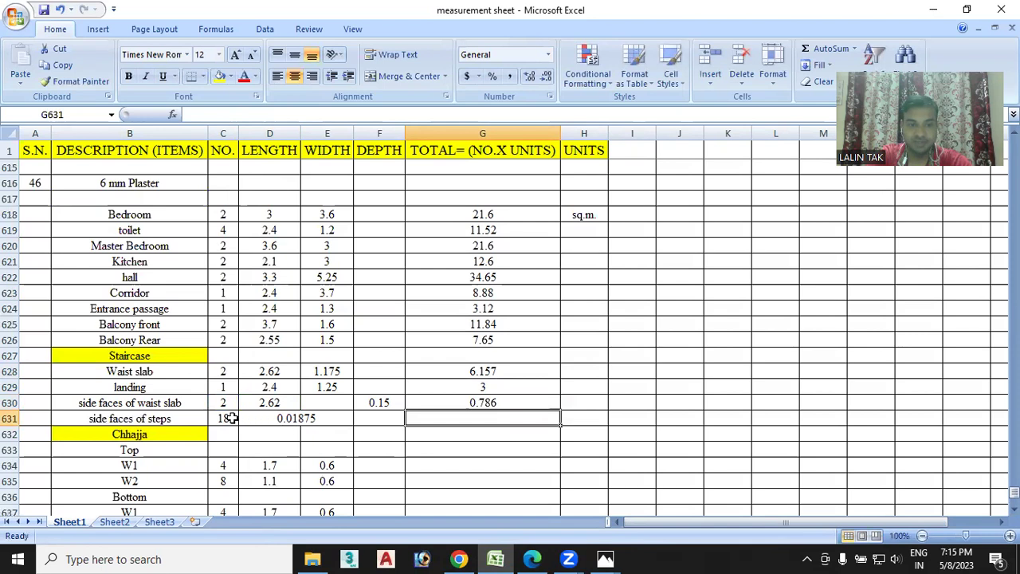
Compute the side faces of steps in G631 as =C631*D631
type("=")
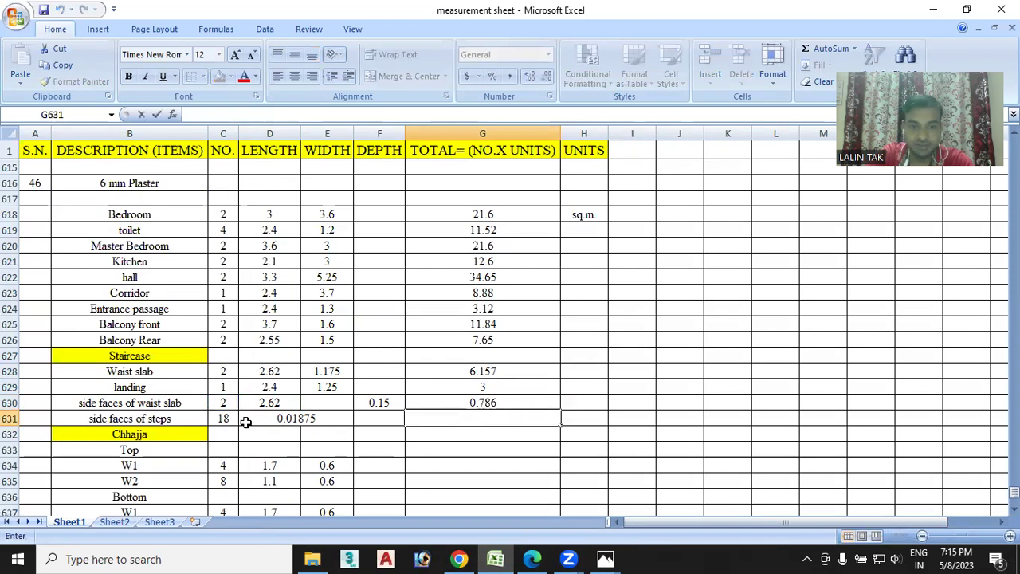
left_click(229, 418)
type("*")
left_click(326, 417)
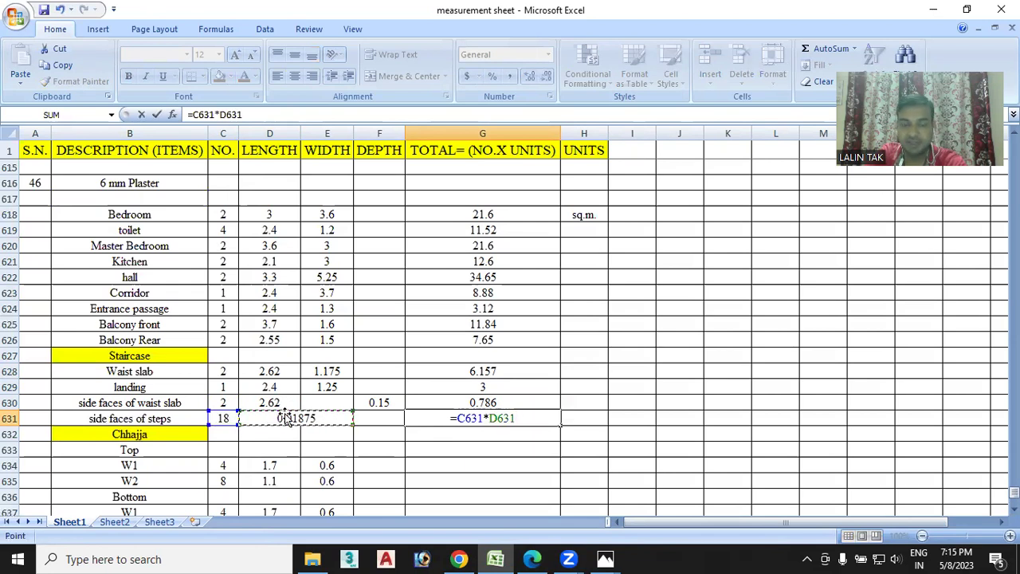
key("Return")
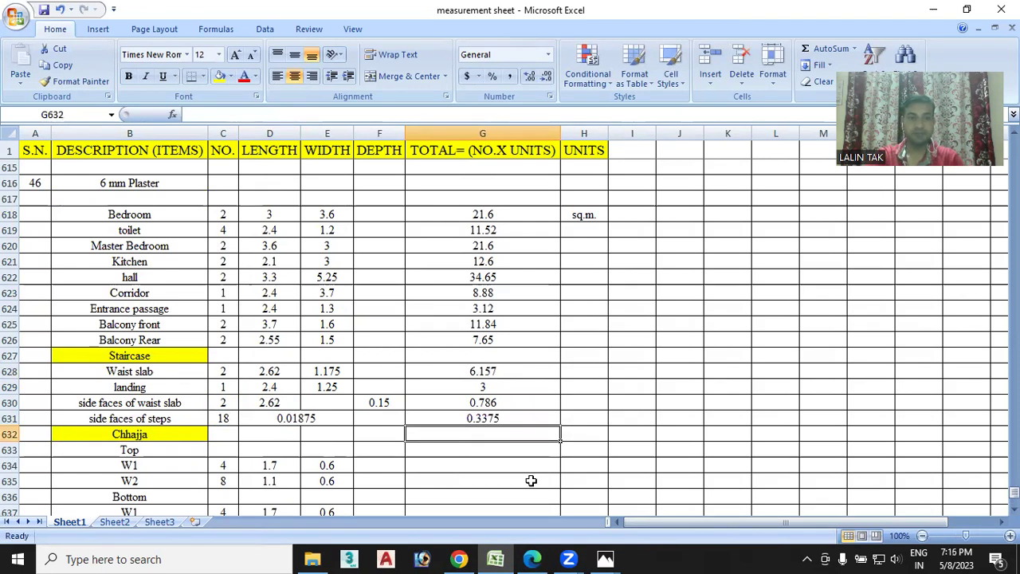
Enter =C634*D634*E634 in G634 and fill it down to G644 for the Chhajja rows
scroll(478, 412, "down", 4)
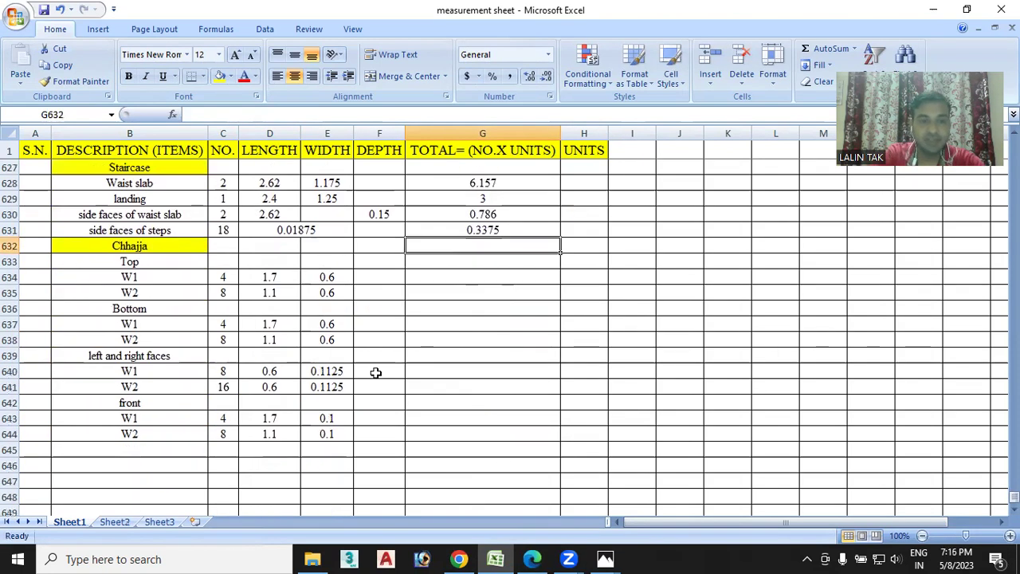
left_click(443, 277)
type("=")
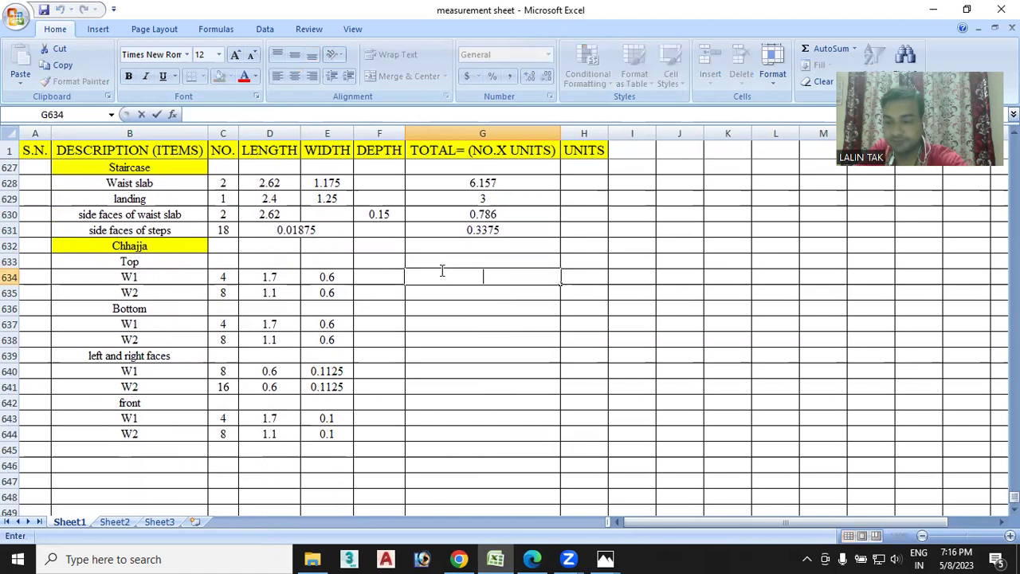
type("=")
left_click(223, 277)
type("*")
left_click(280, 277)
type("*")
left_click(333, 279)
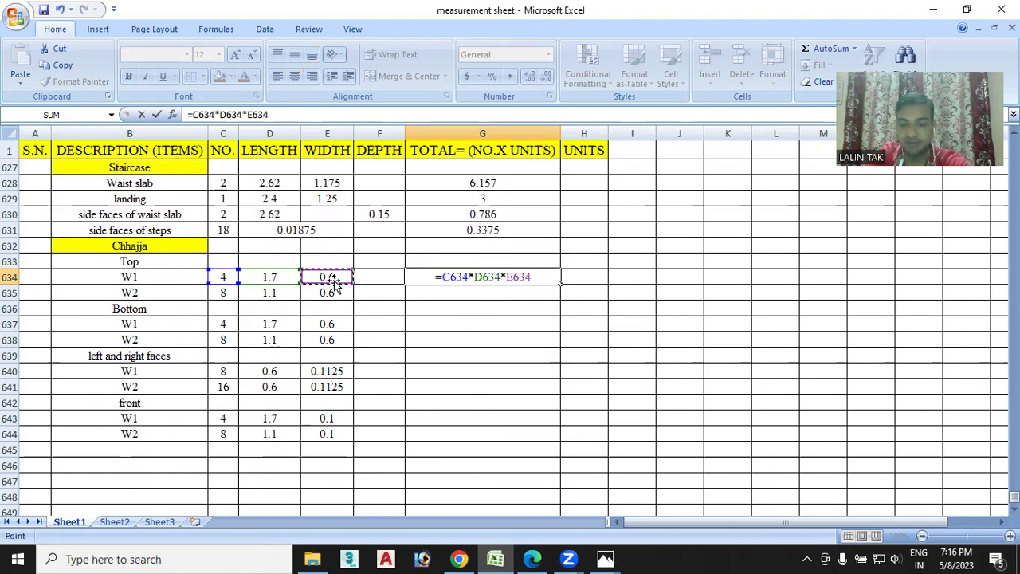
key("Return")
left_click(489, 278)
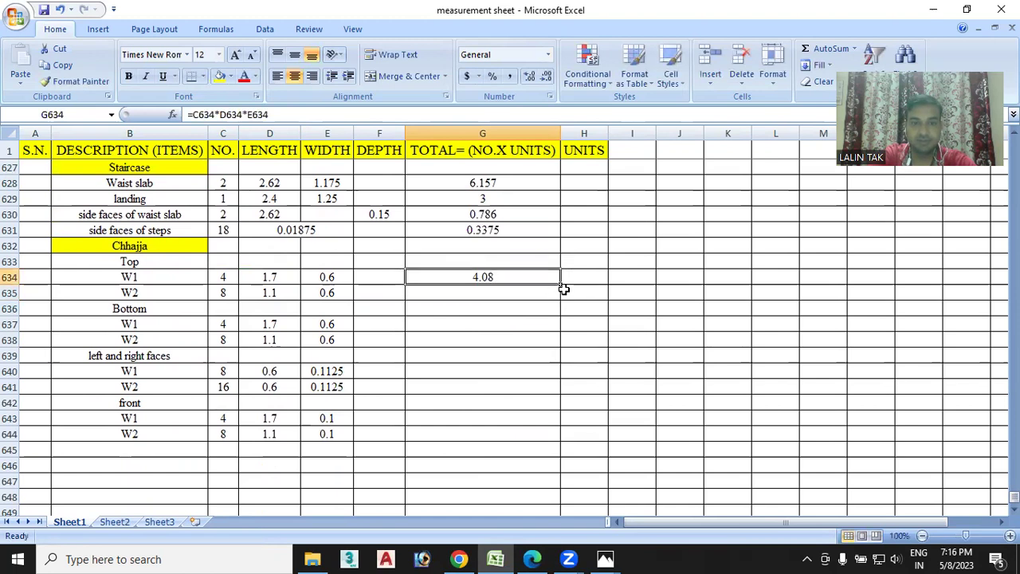
left_click_drag(559, 284, 560, 441)
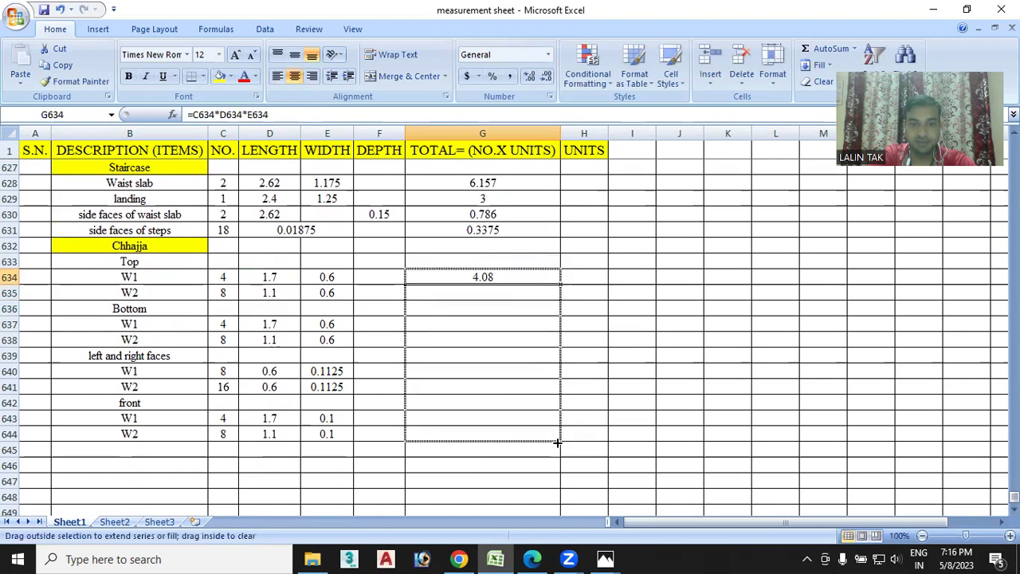
Clear the zeros from the sub-heading rows G636, G639 and G642
left_click(610, 389)
left_click(490, 308)
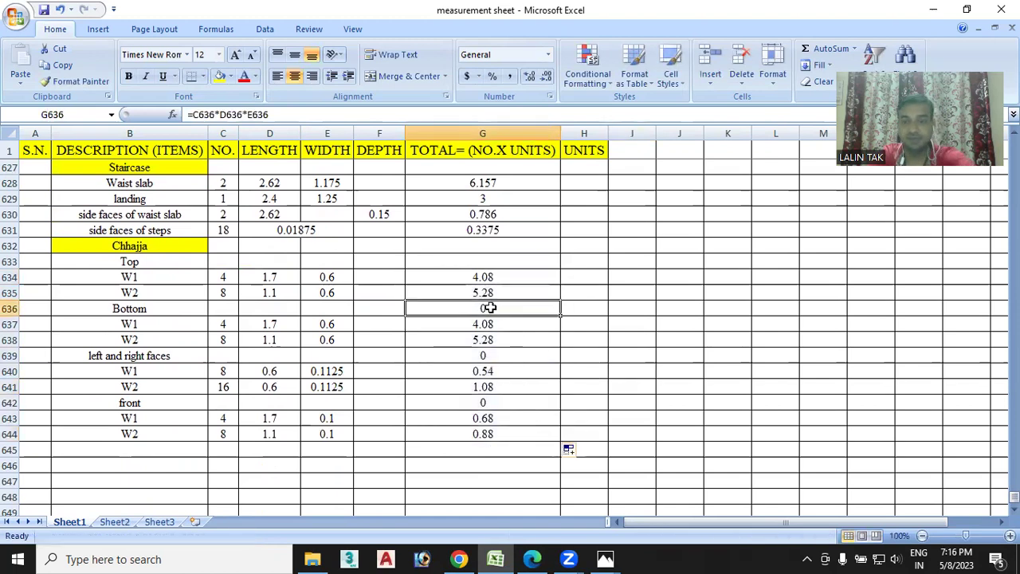
key("Delete")
left_click(489, 354)
key("Delete")
left_click(502, 402)
key("Delete")
scroll(578, 371, "down", 1)
Put =SUM(G618:G644) in G645, totalling the plaster quantities at 165.6405
left_click(499, 402)
key("alt+equal")
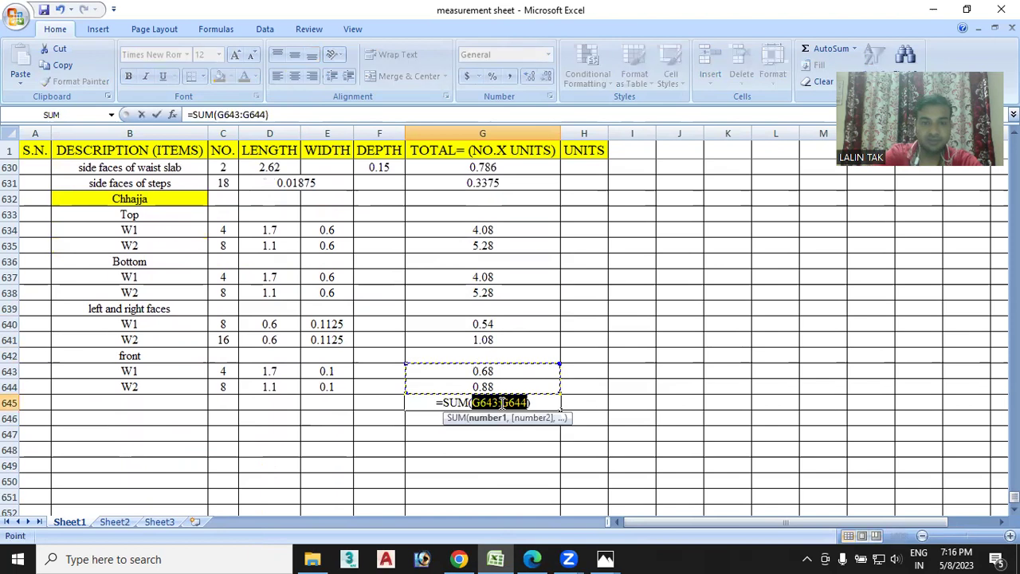
scroll(434, 341, "up", 1)
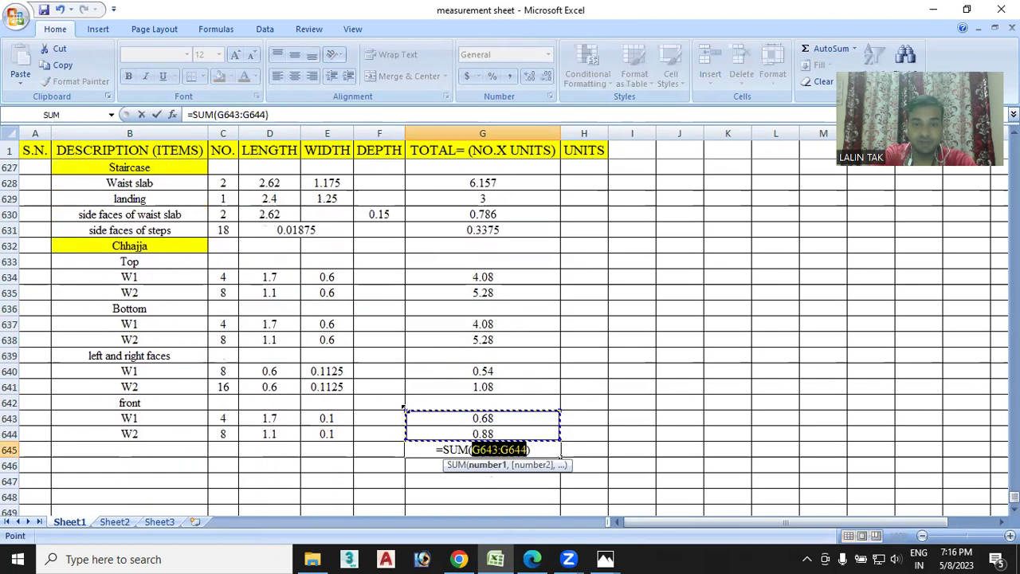
left_click_drag(404, 409, 418, 212)
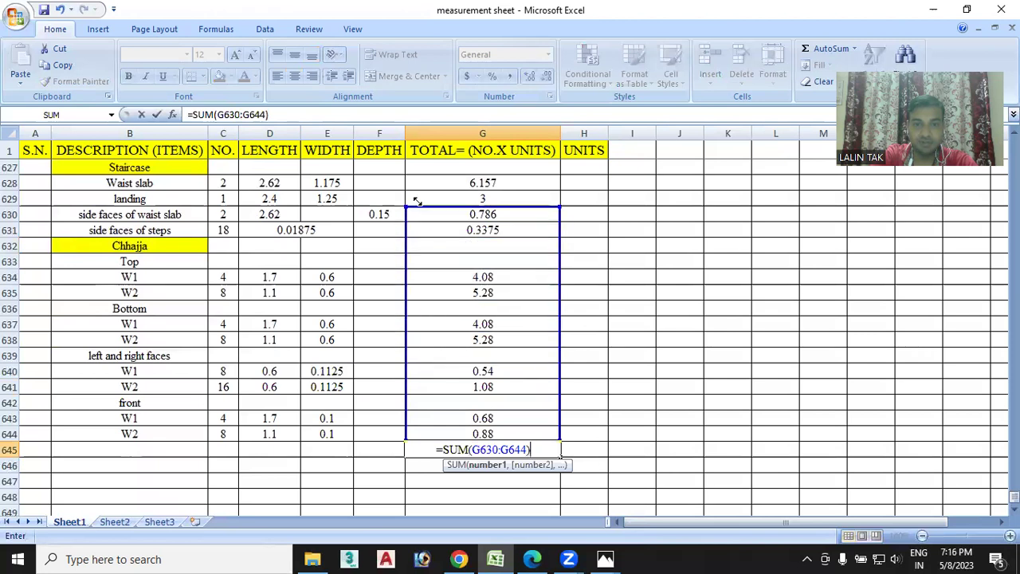
scroll(431, 219, "up", 3)
scroll(431, 218, "up", 1)
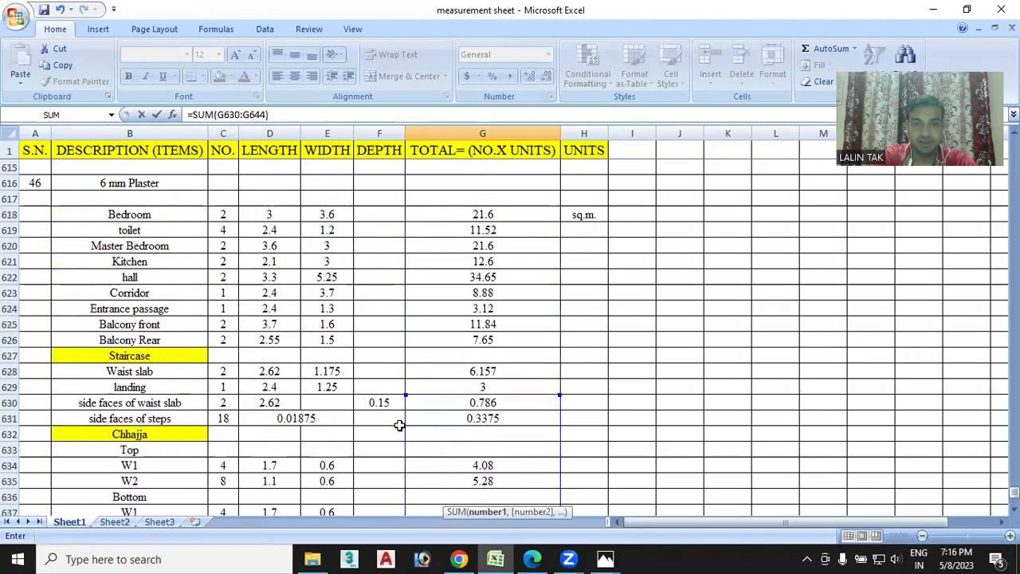
left_click_drag(403, 391, 423, 211)
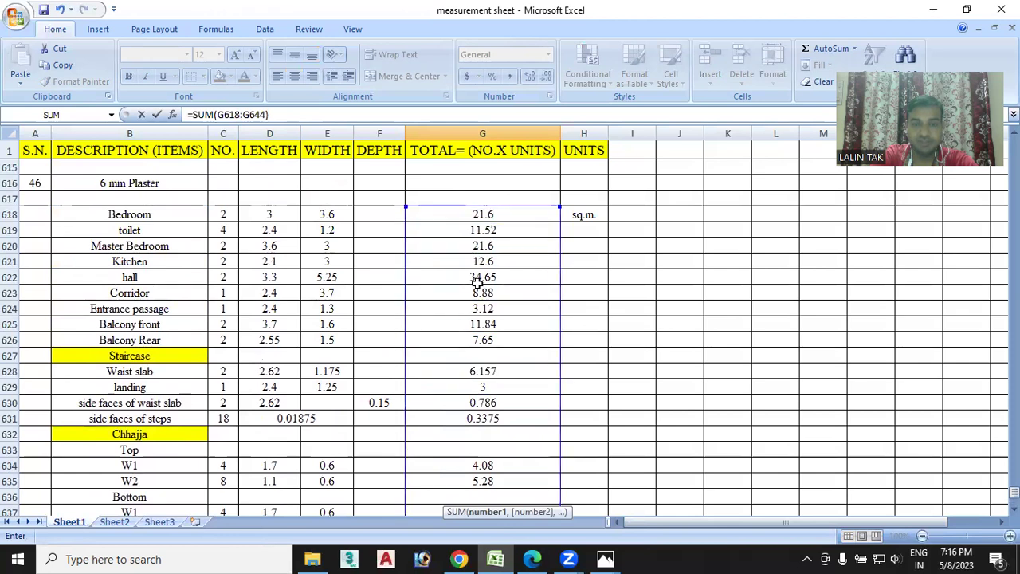
scroll(477, 283, "down", 4)
scroll(476, 283, "down", 1)
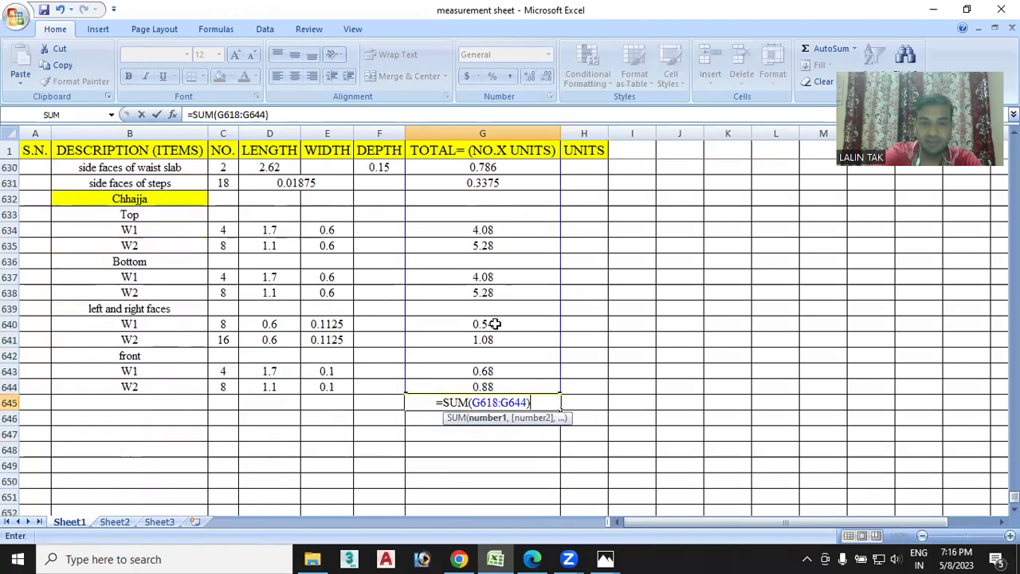
key("Return")
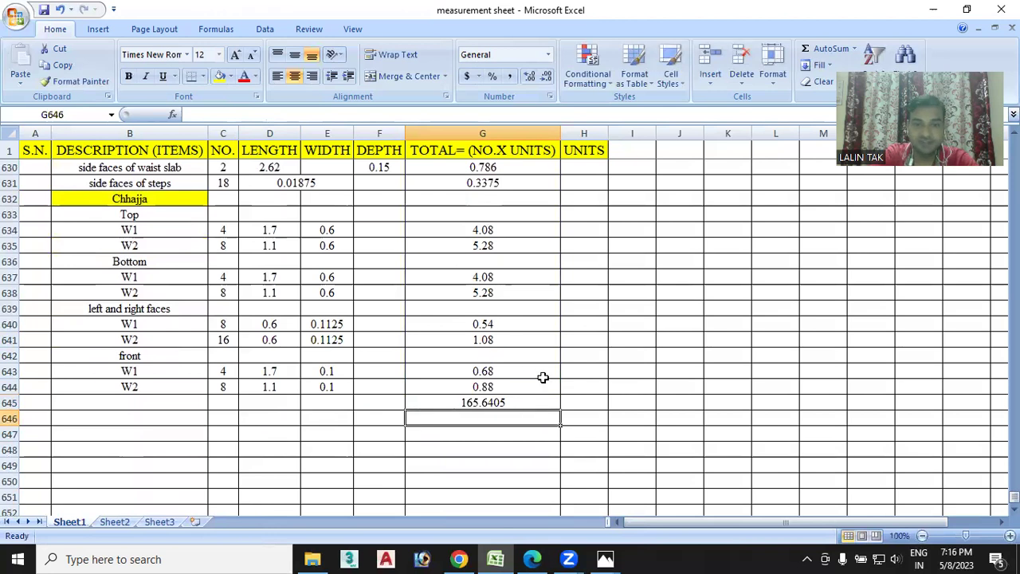
scroll(542, 377, "up", 3)
scroll(542, 377, "up", 2)
Format G618:G645 to two decimal places so the total reads 165.64
mouse_move(517, 213)
left_mouse_down()
mouse_move(520, 532)
mouse_move(520, 481)
left_mouse_up()
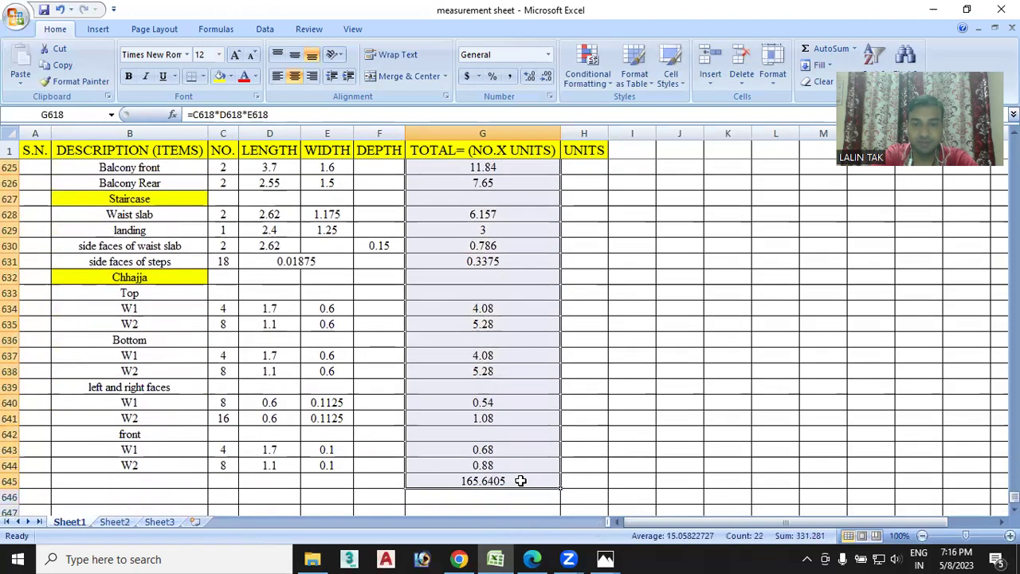
left_click(546, 78)
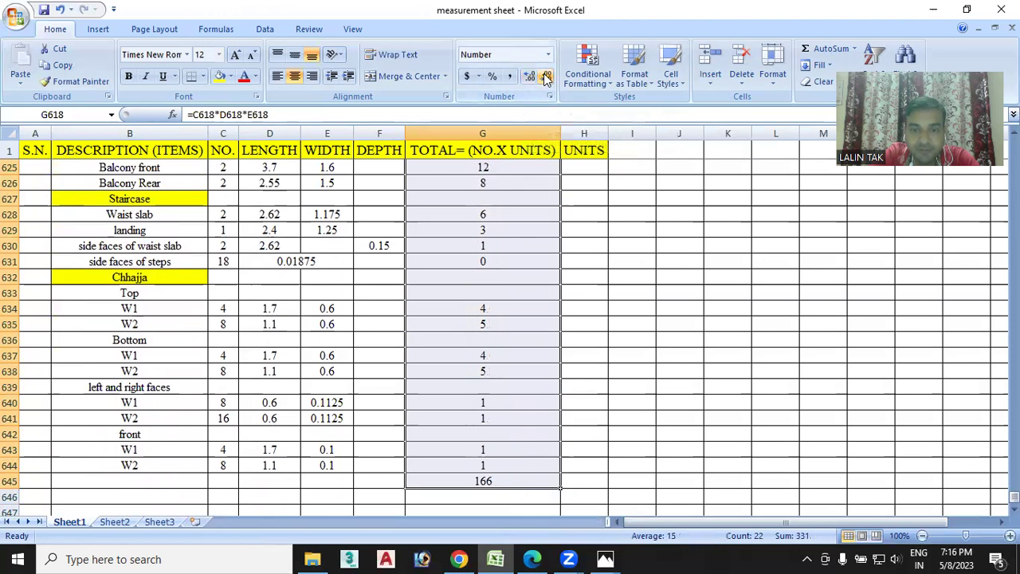
left_click(528, 76)
left_click(528, 76)
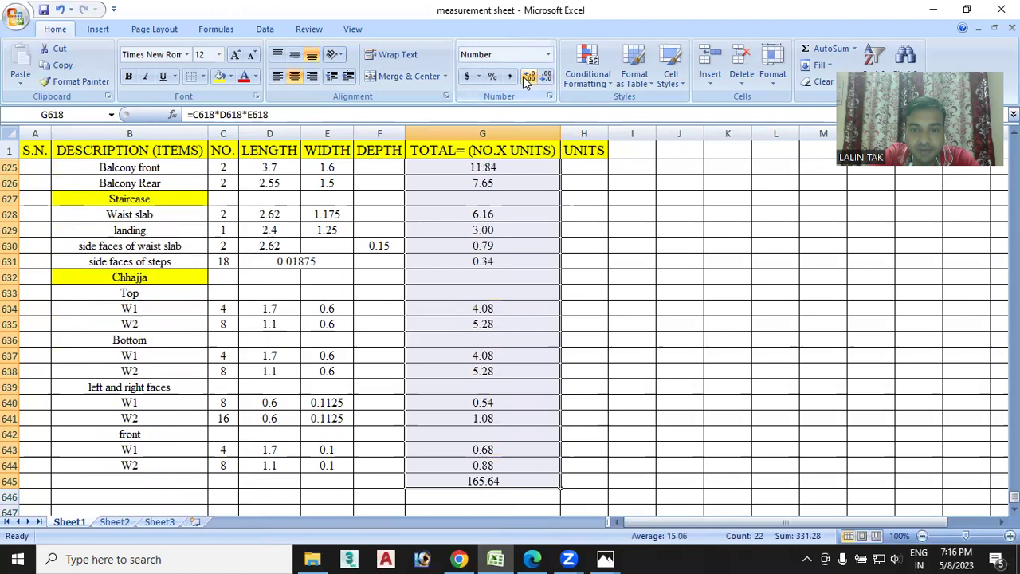
left_click(624, 419)
Fill the sq.m. unit from H618 down to row 645
scroll(563, 443, "up", 3)
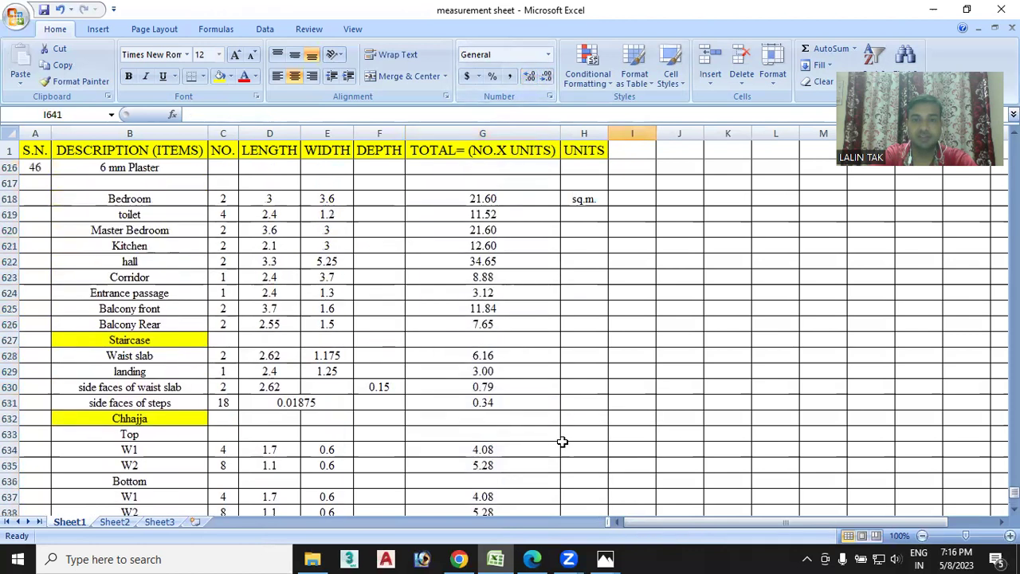
scroll(503, 237, "down", 1)
scroll(503, 256, "down", 2)
scroll(522, 307, "up", 1)
scroll(581, 198, "up", 1)
scroll(581, 199, "up", 1)
left_click(581, 198)
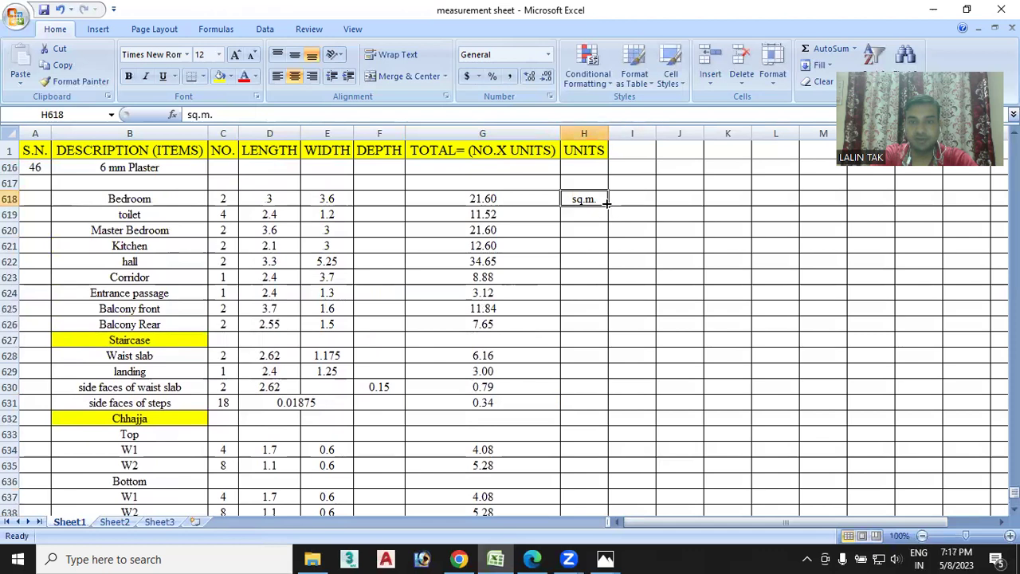
left_click_drag(605, 204, 604, 470)
scroll(603, 291, "down", 4)
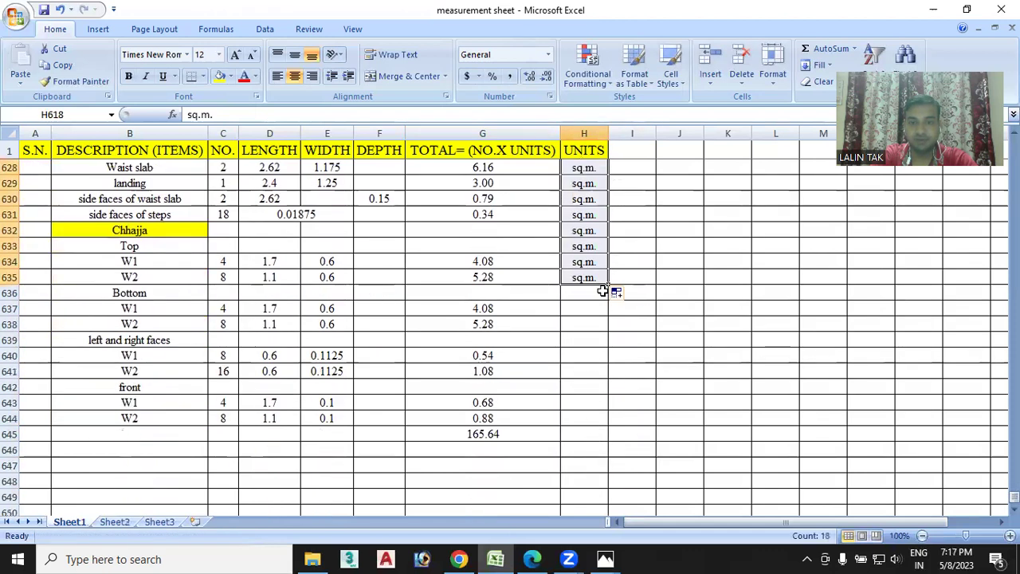
left_click_drag(610, 285, 601, 438)
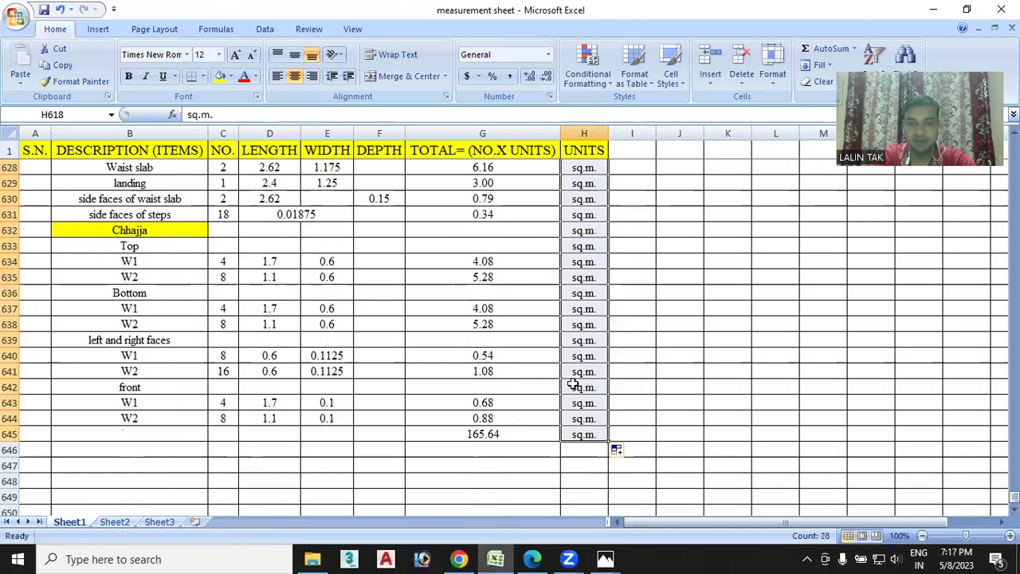
Remove the unit from the front, left and right faces, Top, Chhajja and Staircase heading rows
left_click(574, 388)
key("Delete")
left_click(584, 340)
key("Delete")
left_click(584, 247)
key("Delete")
left_click(584, 231)
key("Delete")
scroll(615, 258, "up", 3)
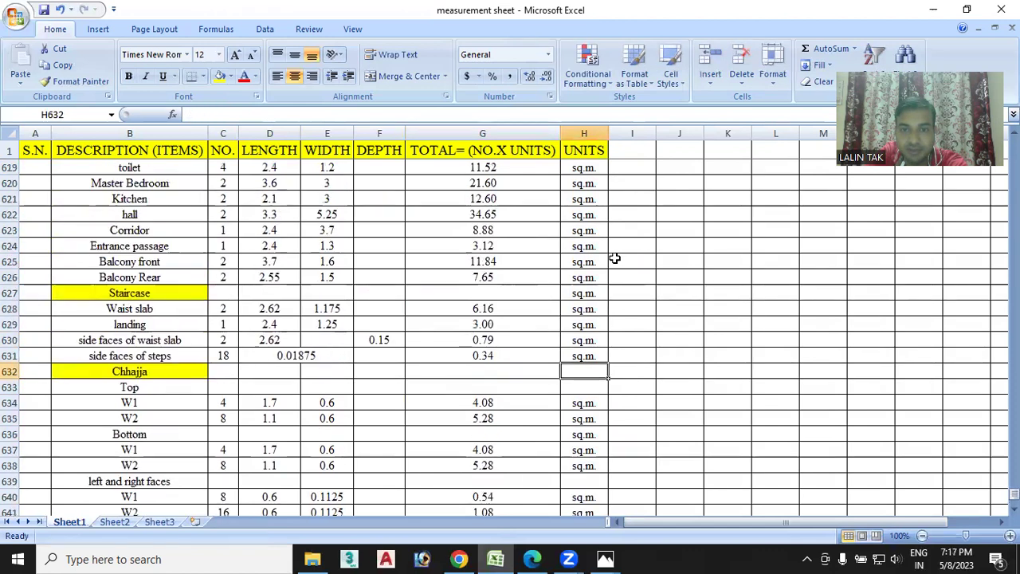
left_click(596, 296)
key("Delete")
scroll(629, 294, "up", 3)
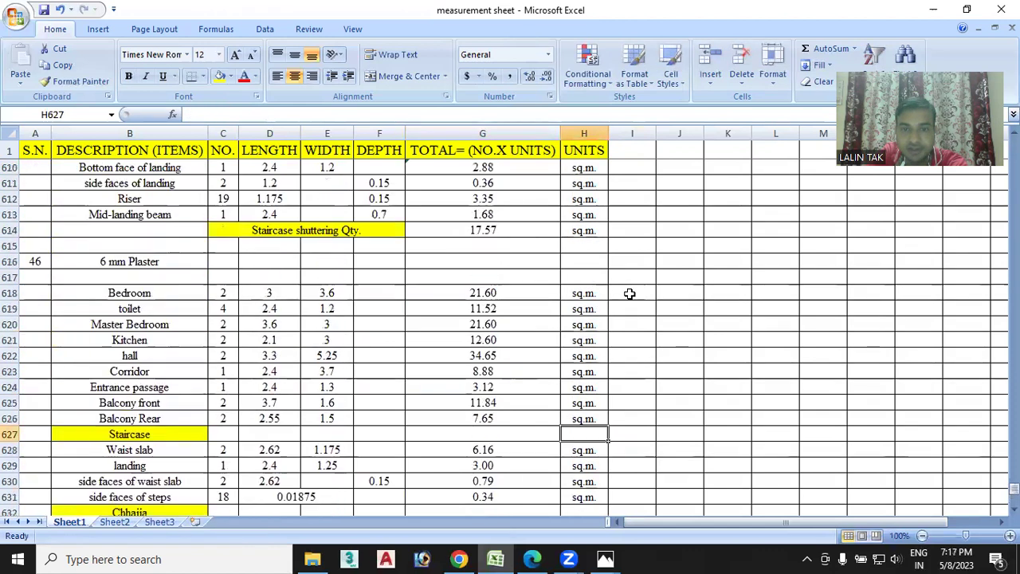
left_click(666, 358)
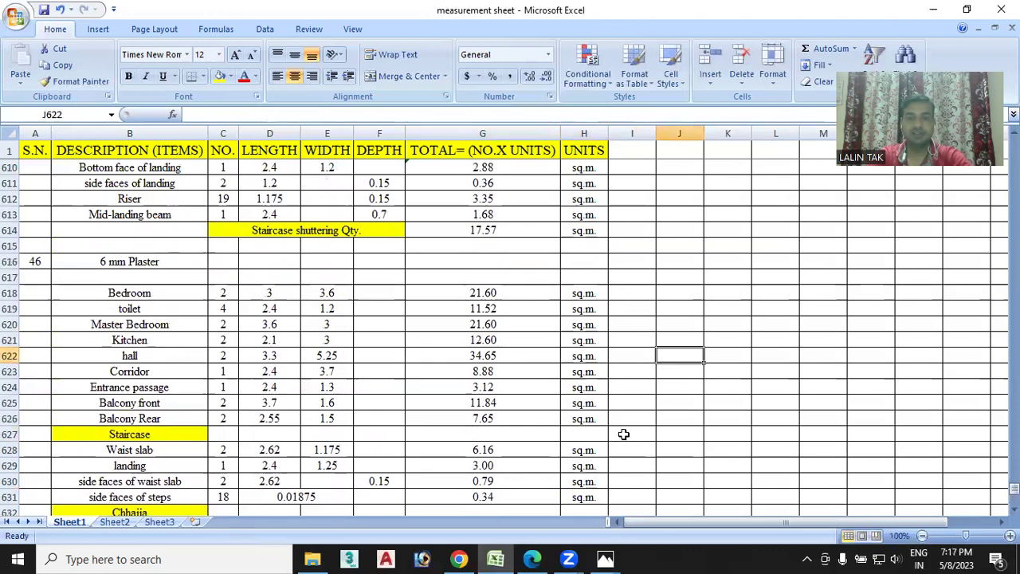
Select the 6 mm Plaster item title and look over the finished section before leaving Excel
left_click(153, 260)
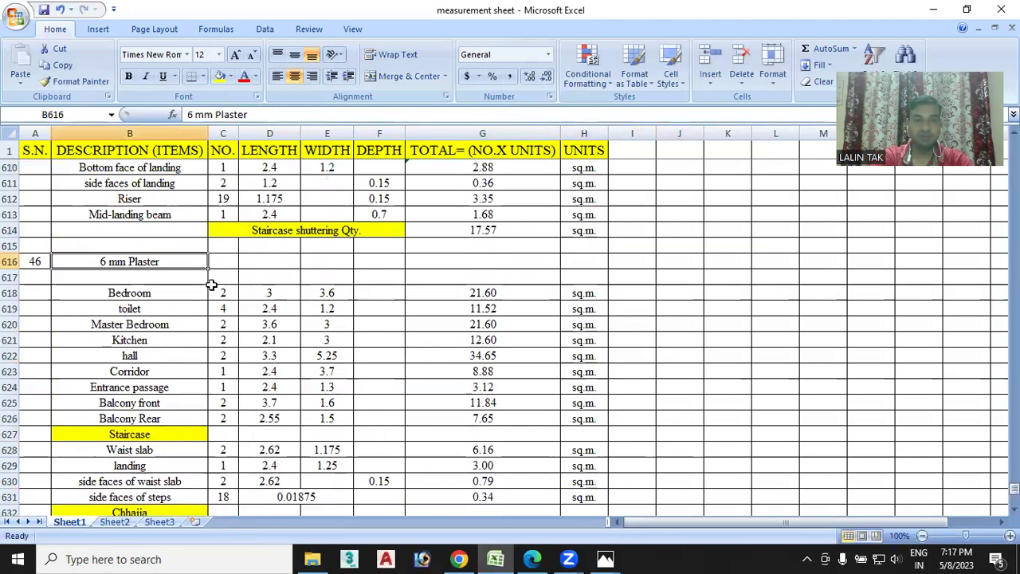
scroll(608, 330, "down", 1)
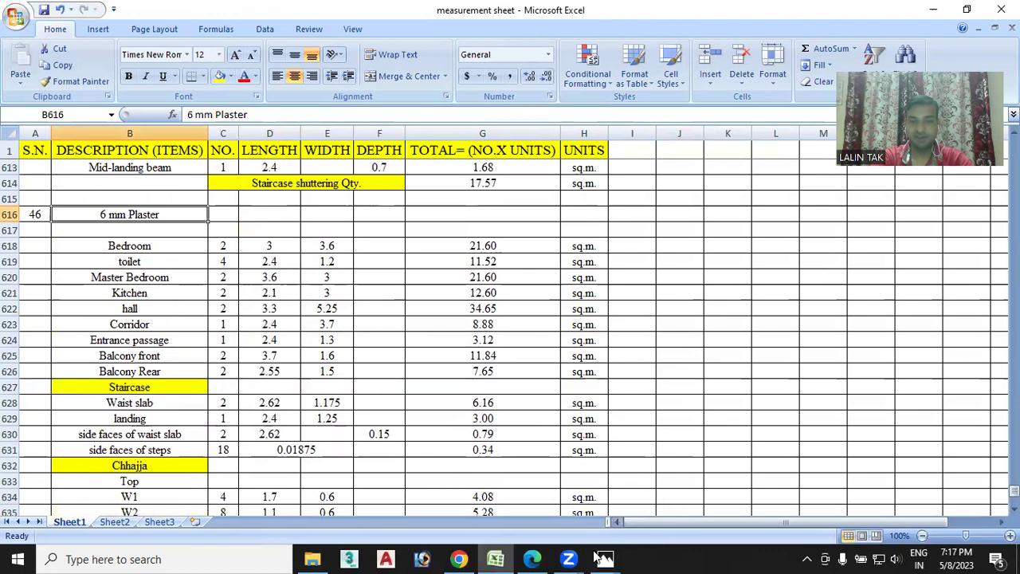
mouse_move(603, 556)
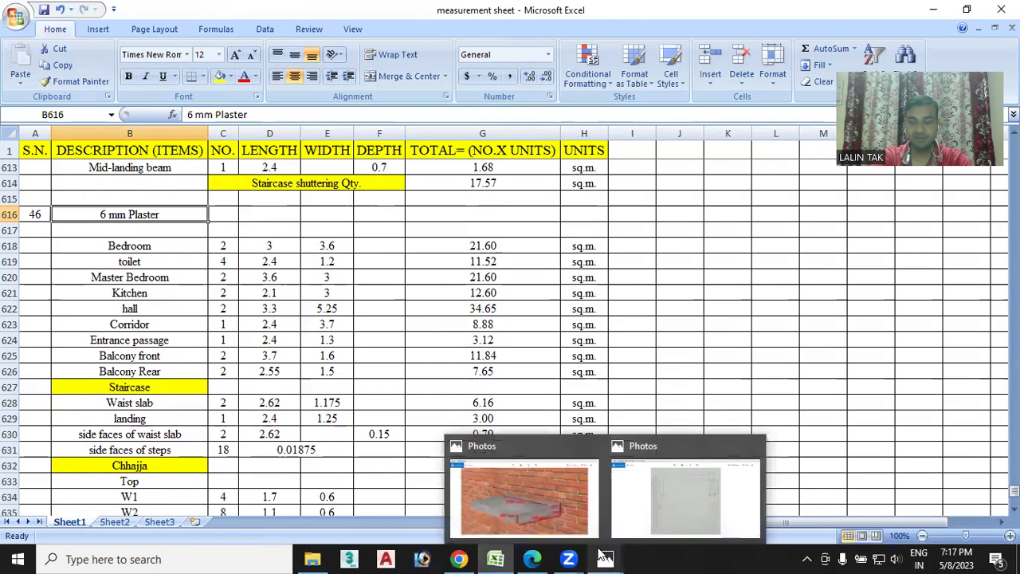
Switch to the ground floor plan PDF, scroll through its rooms, then bring up the slab beam sketch
mouse_move(500, 558)
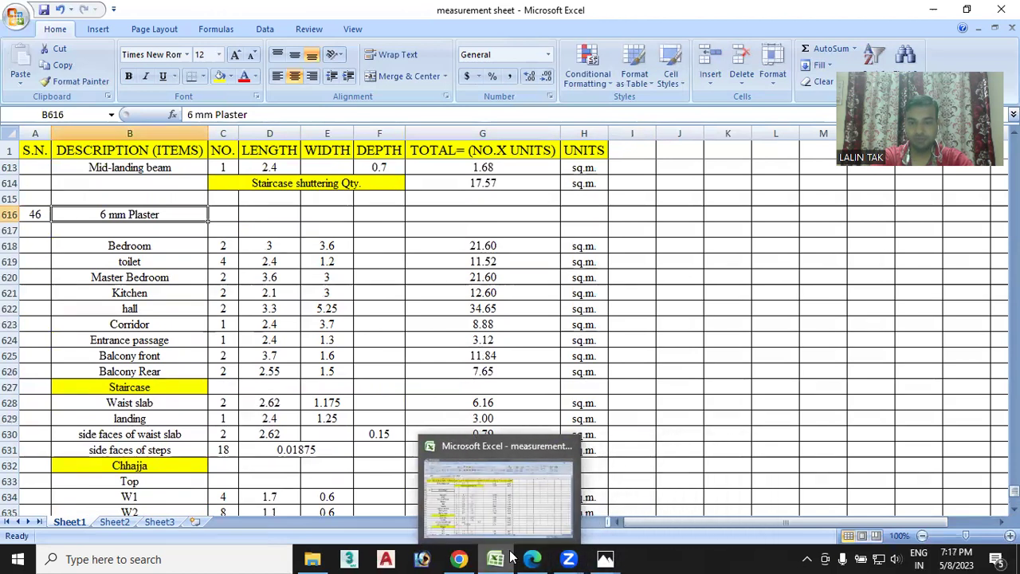
left_click(532, 559)
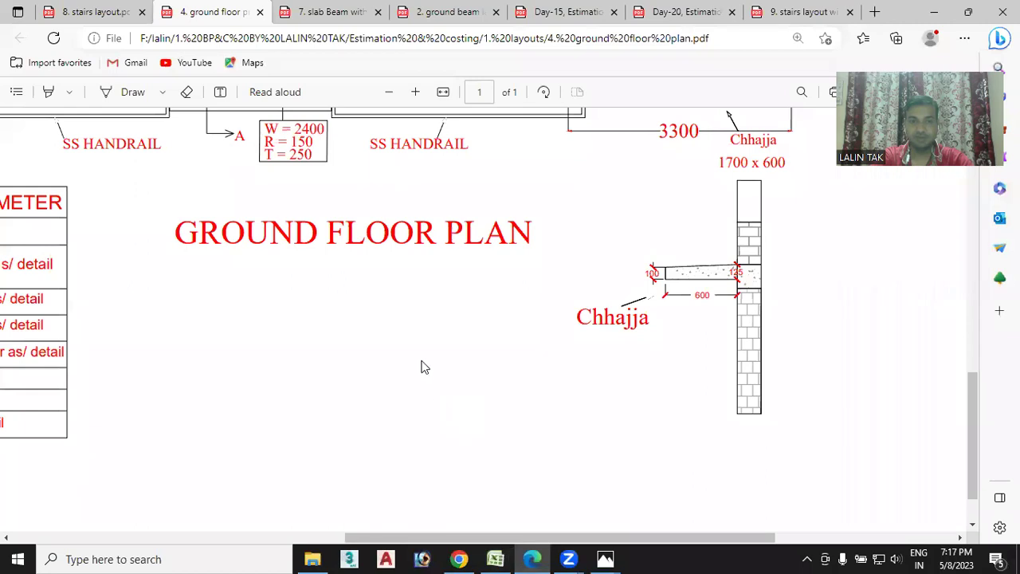
scroll(319, 265, "up", 4)
scroll(318, 264, "up", 2)
left_click_drag(612, 542, 413, 551)
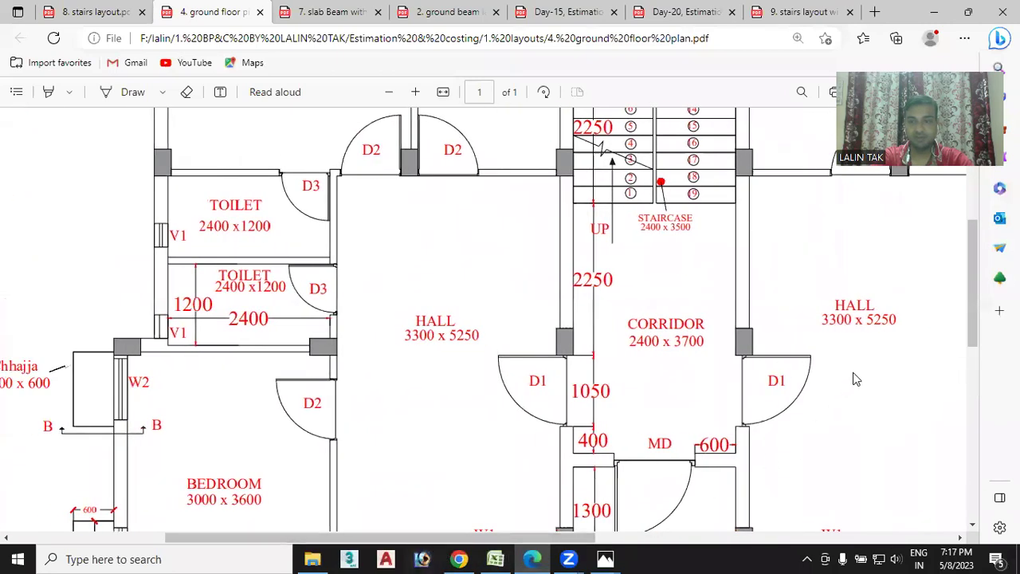
left_click_drag(972, 286, 971, 234)
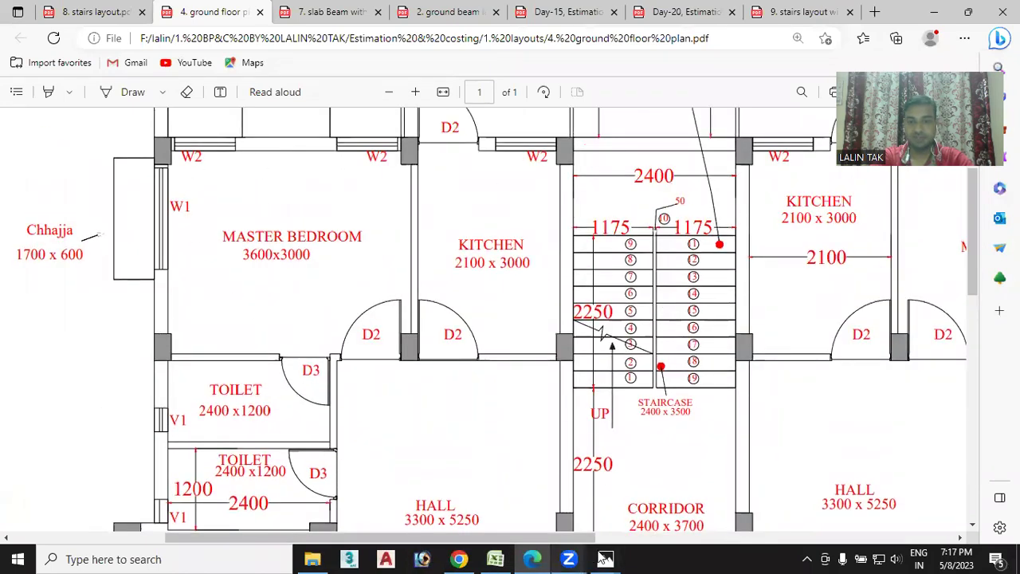
mouse_move(605, 559)
left_click(653, 507)
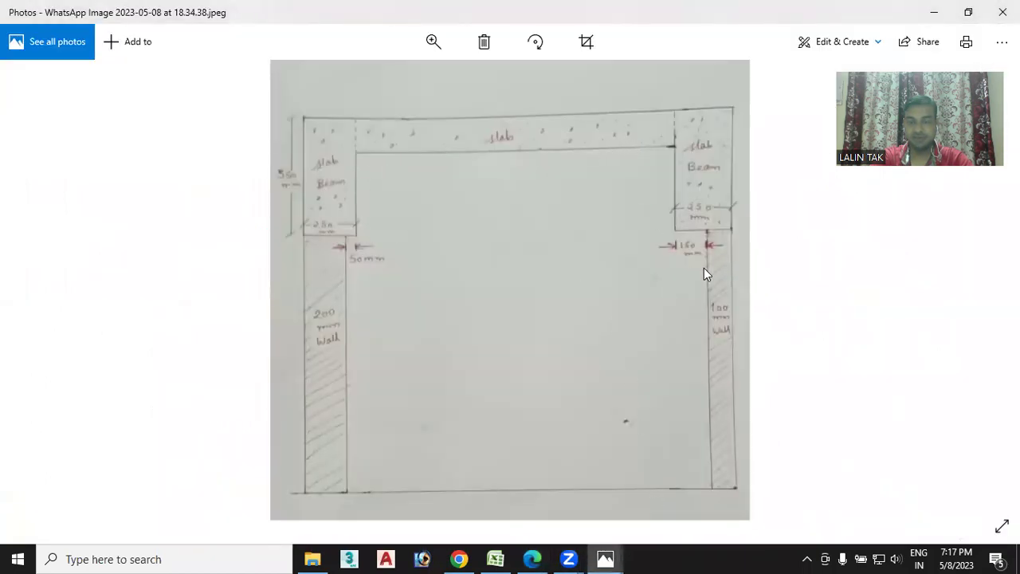
Keep the hand-drawn slab, beam and wall sketch open in Photos for reference
mouse_move(607, 557)
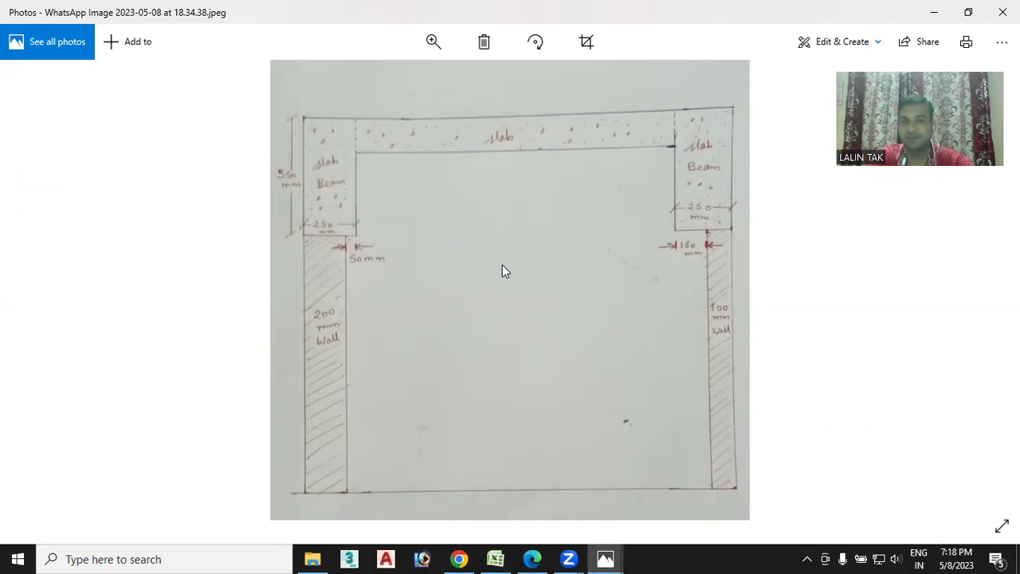
Back in Excel, copy the yellow Staircase shuttering Qty. label from C614
left_click(496, 558)
scroll(470, 373, "down", 1)
scroll(462, 377, "up", 1)
scroll(170, 327, "down", 1)
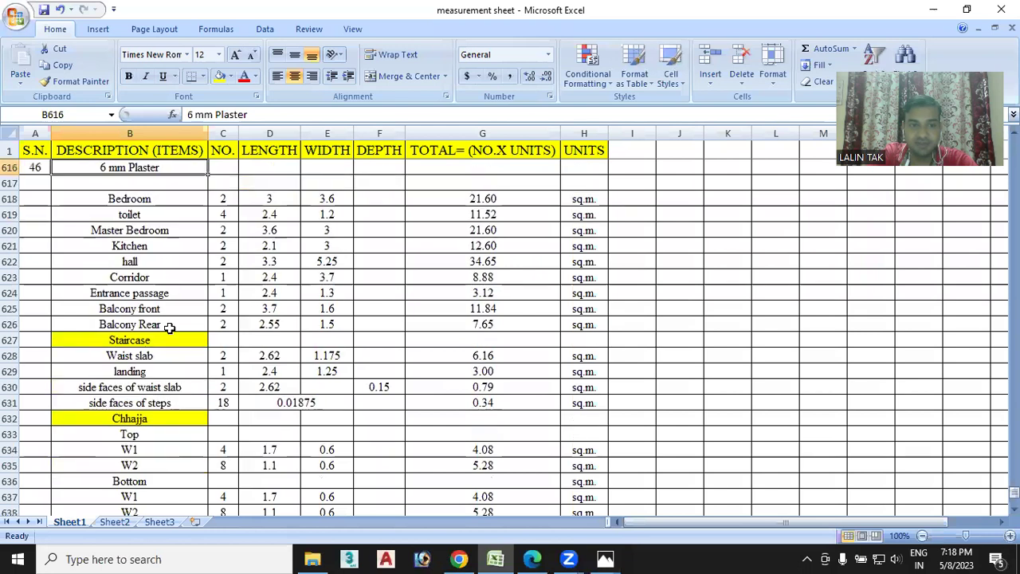
scroll(170, 326, "down", 2)
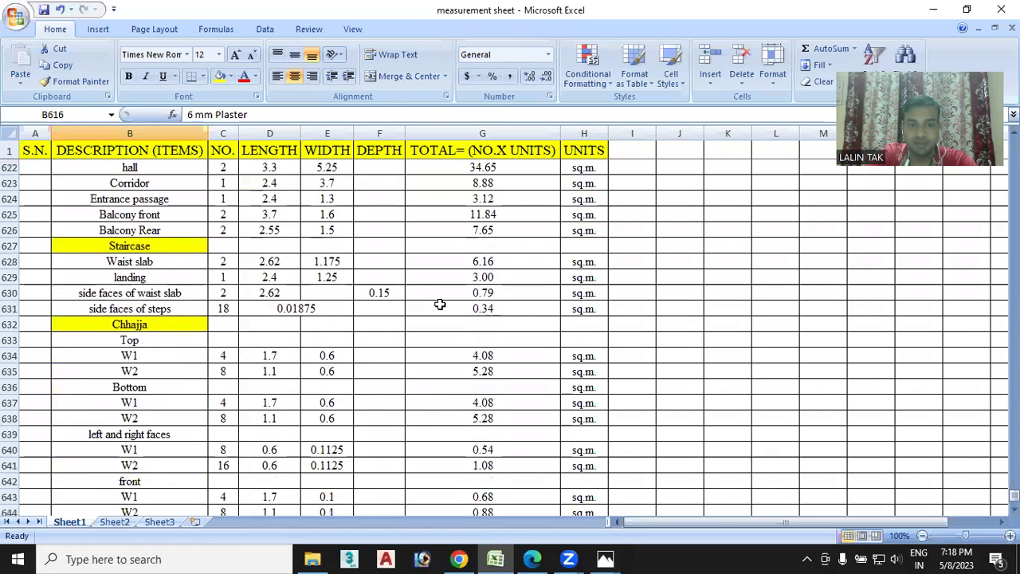
scroll(440, 304, "down", 1)
scroll(538, 416, "down", 1)
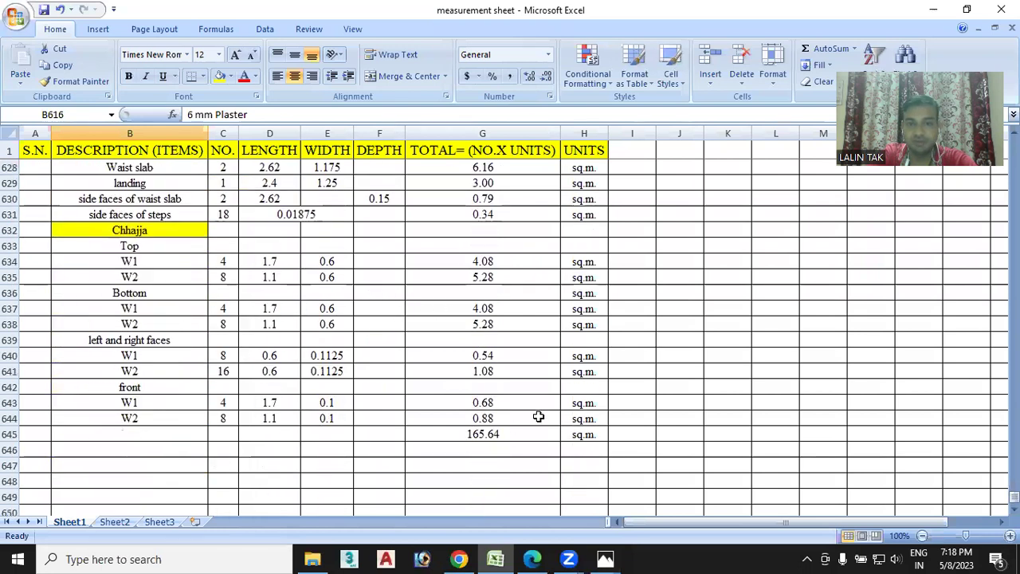
scroll(369, 470, "up", 3)
scroll(368, 470, "up", 3)
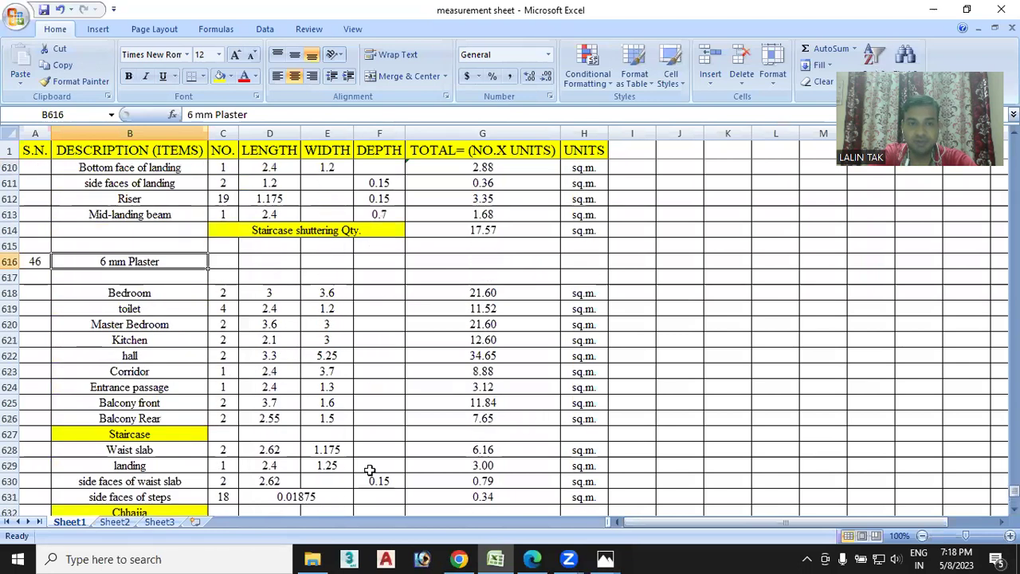
left_click(329, 230)
key("ctrl+c")
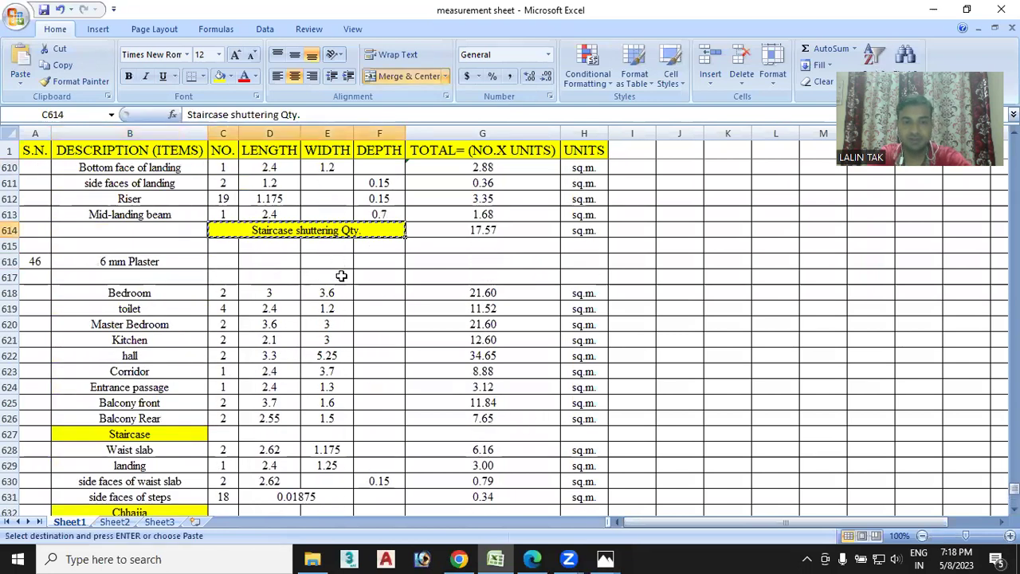
Paste the label across C645:F645 and change its text to '6 mm plaster Qty.'
scroll(341, 295, "down", 7)
left_click_drag(223, 388, 363, 384)
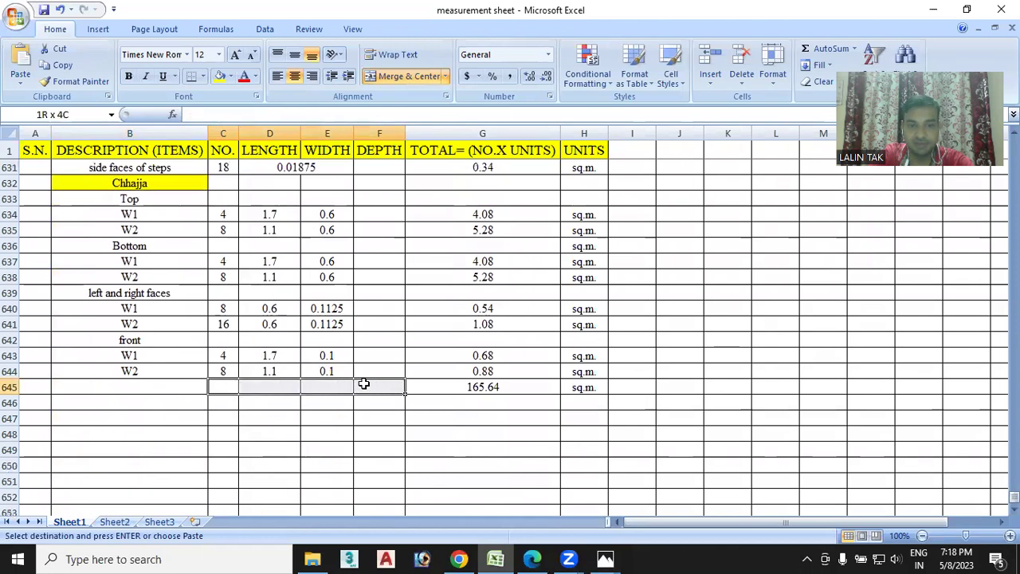
key("ctrl+v")
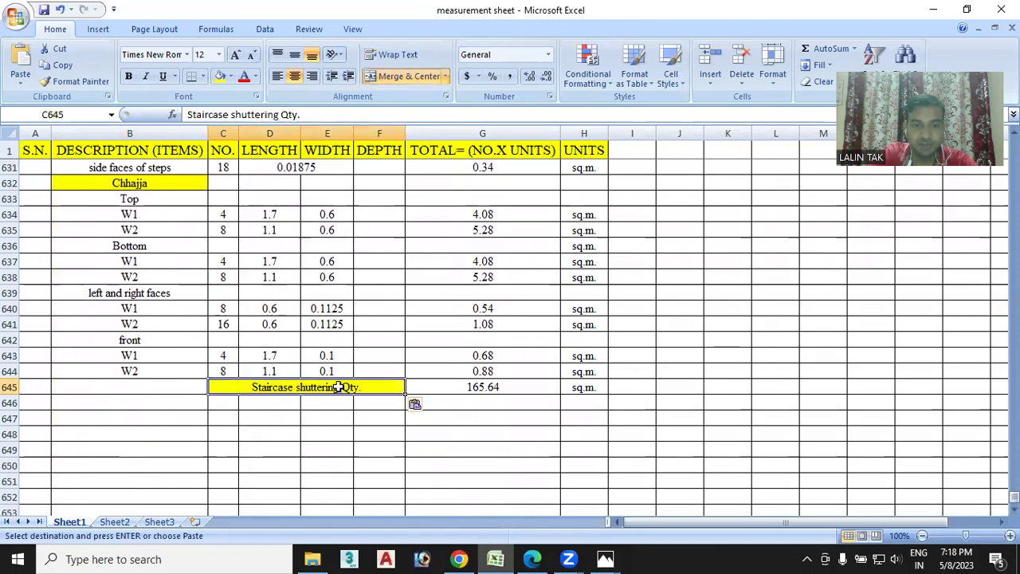
double_click(351, 387)
key("BackSpace")
key("BackSpace")
key("BackSpace")
key("BackSpace")
key("BackSpace")
key("BackSpace")
key("BackSpace")
key("BackSpace")
key("BackSpace")
key("BackSpace")
key("BackSpace")
key("BackSpace")
key("BackSpace")
key("BackSpace")
key("BackSpace")
key("BackSpace")
key("BackSpace")
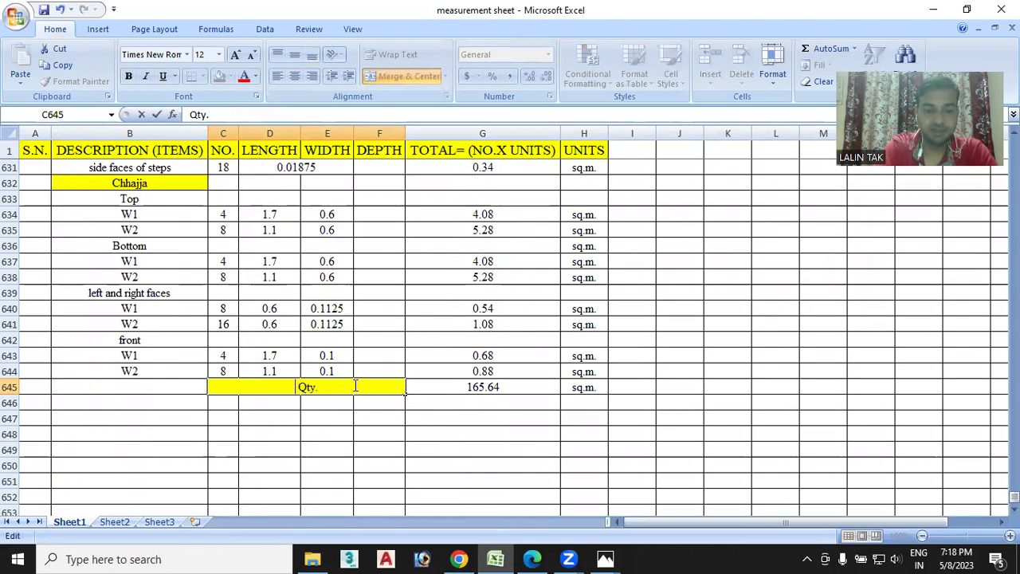
type("6 ")
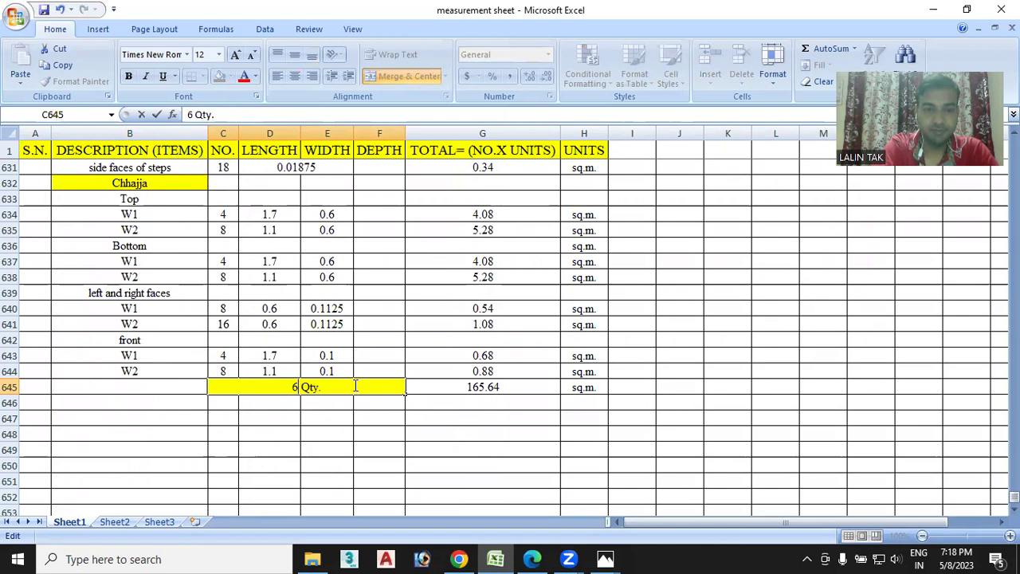
type("mm ")
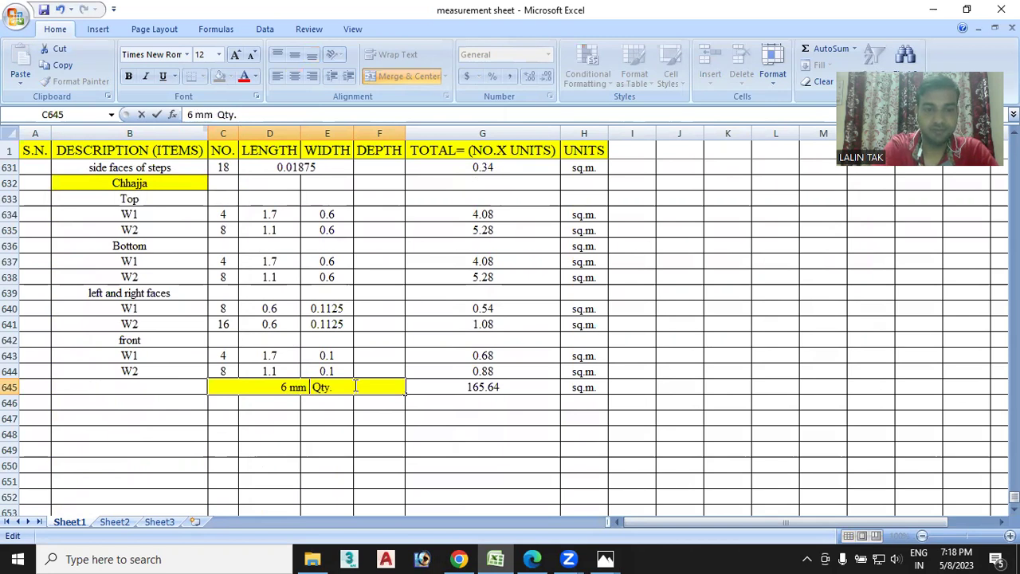
type("plaster")
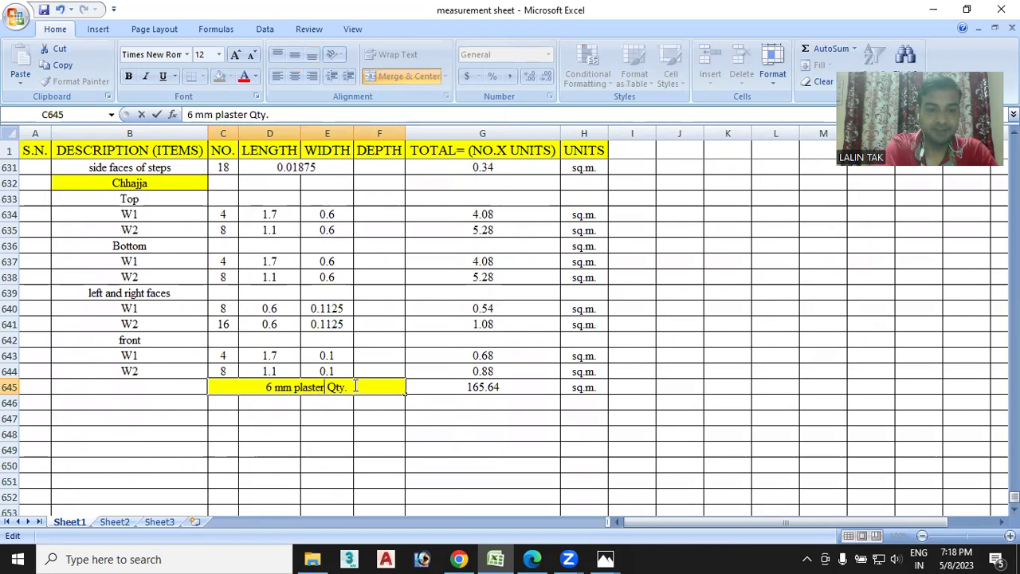
left_click(375, 430)
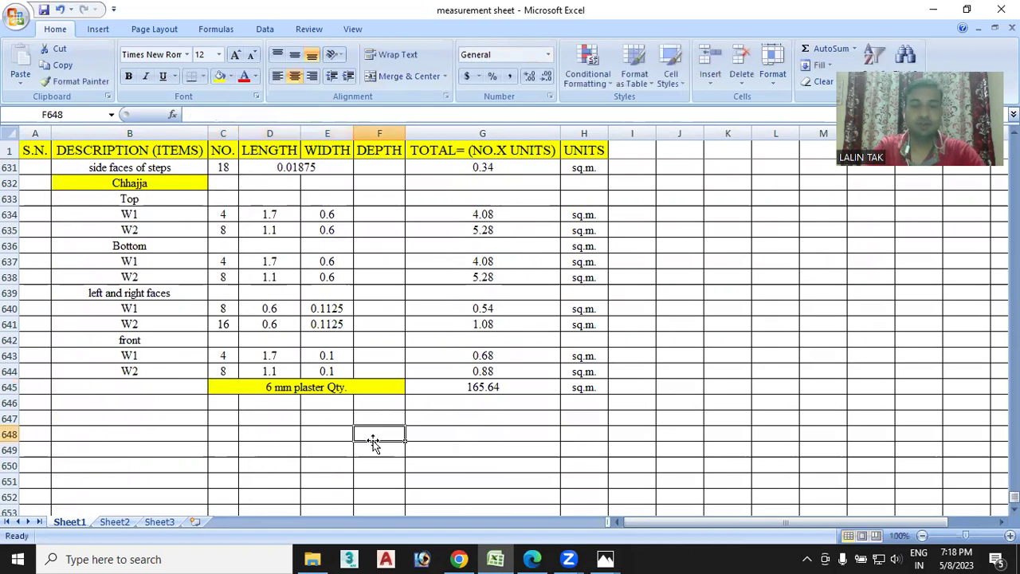
Enter 'Finishing' in B615 above the 6 mm Plaster item and give it a yellow fill
scroll(375, 431, "up", 3)
scroll(374, 430, "up", 4)
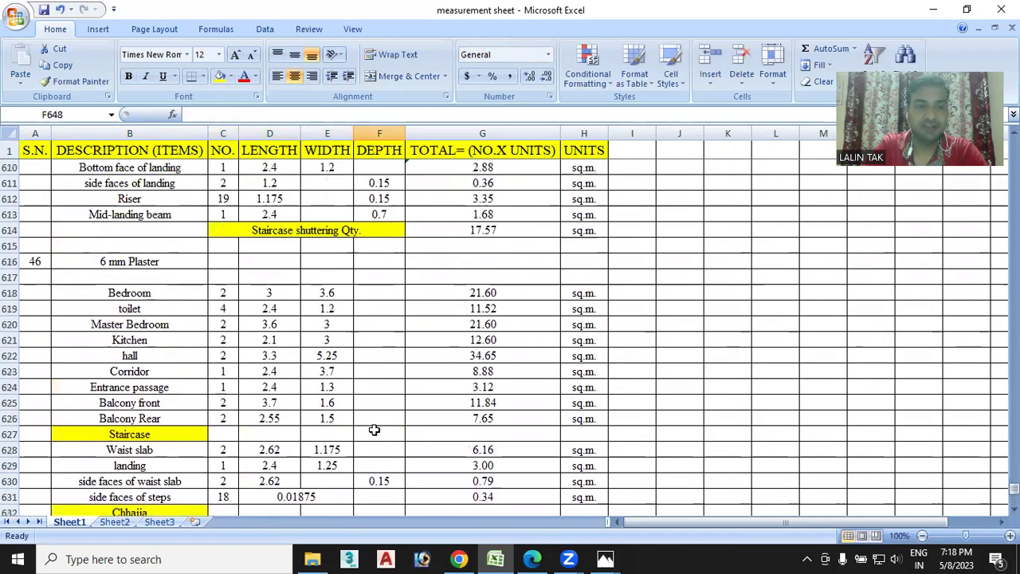
left_click(119, 246)
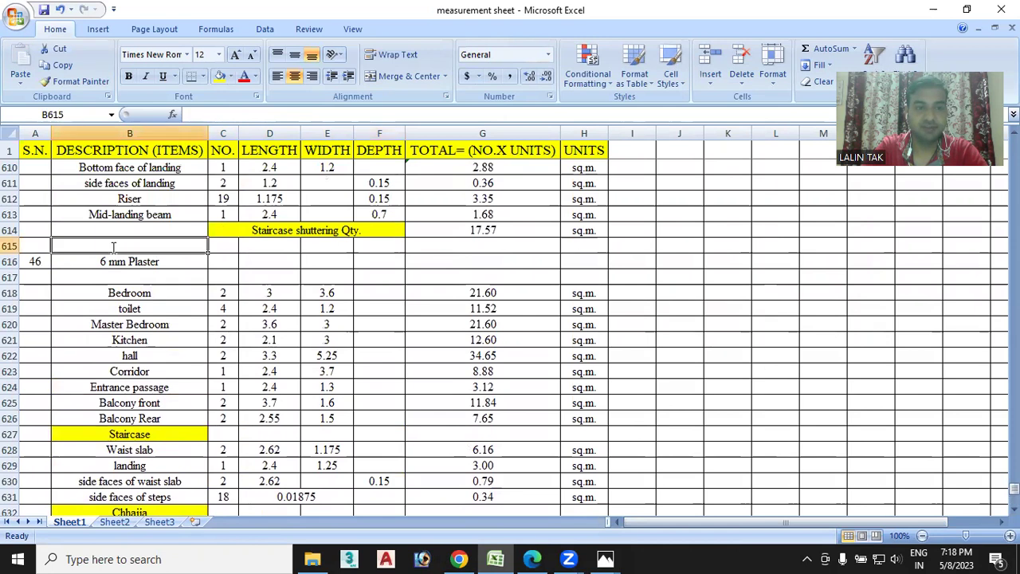
type("F")
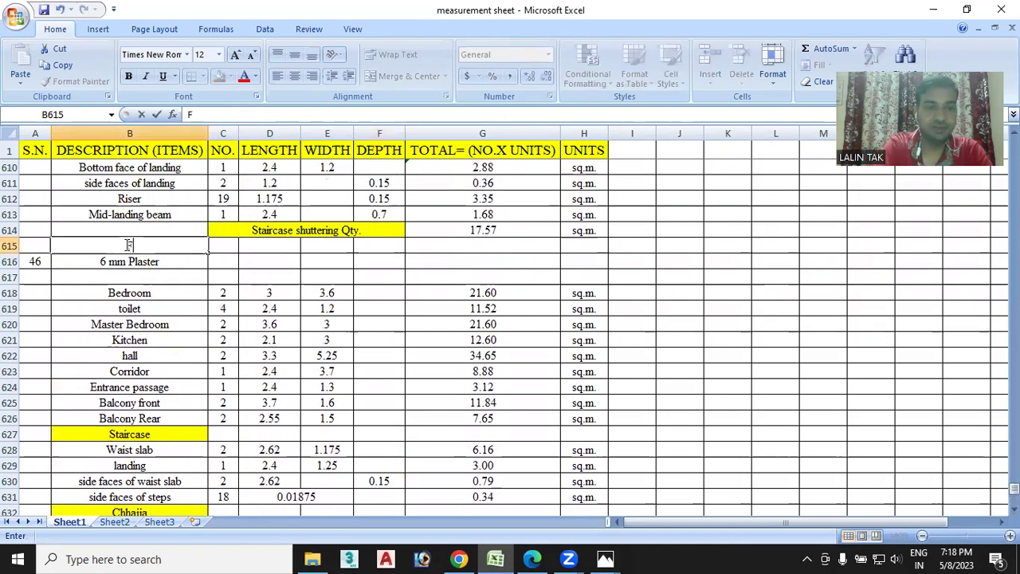
type("inishing")
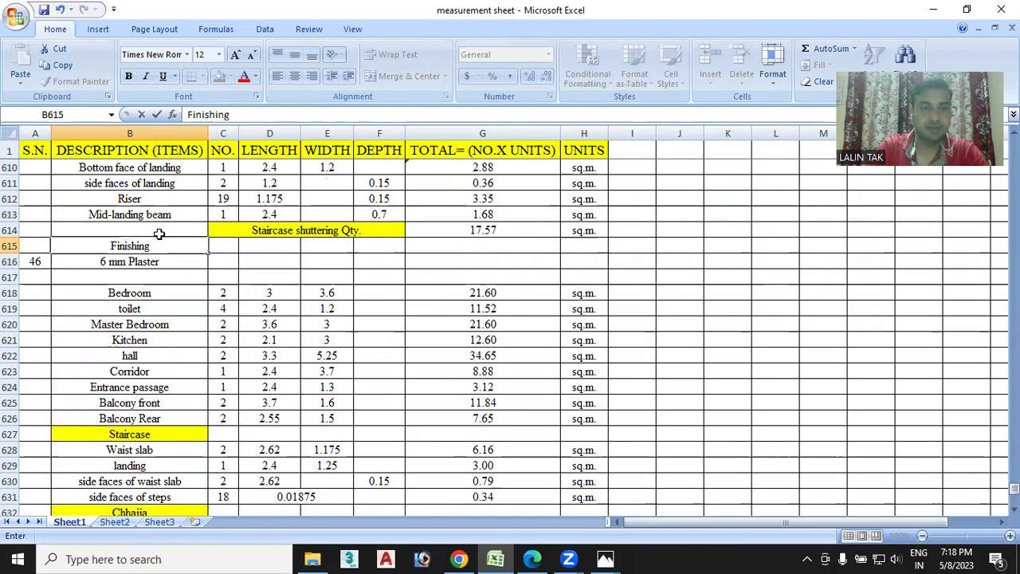
left_click(163, 261)
left_click(155, 243)
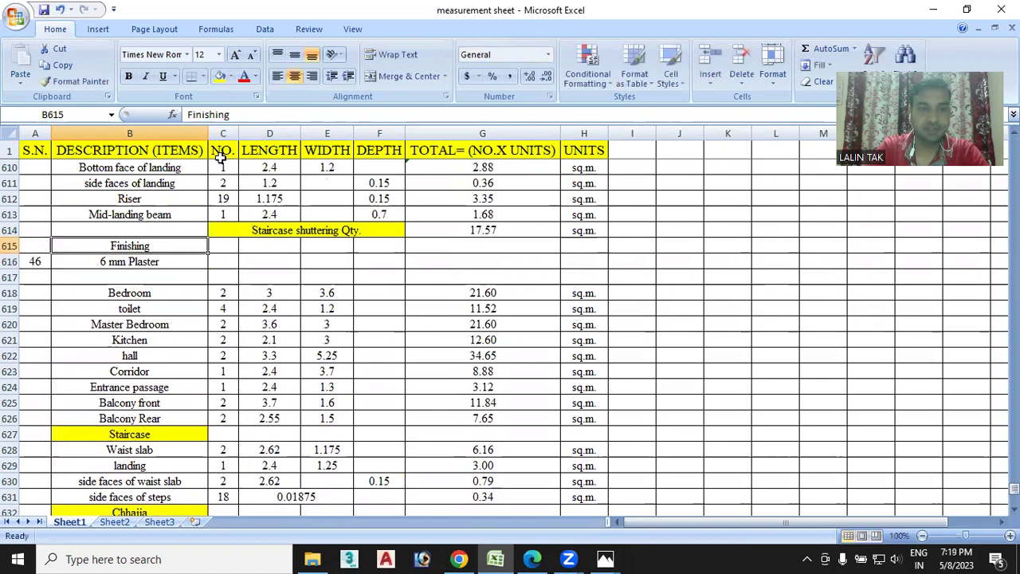
left_click(219, 75)
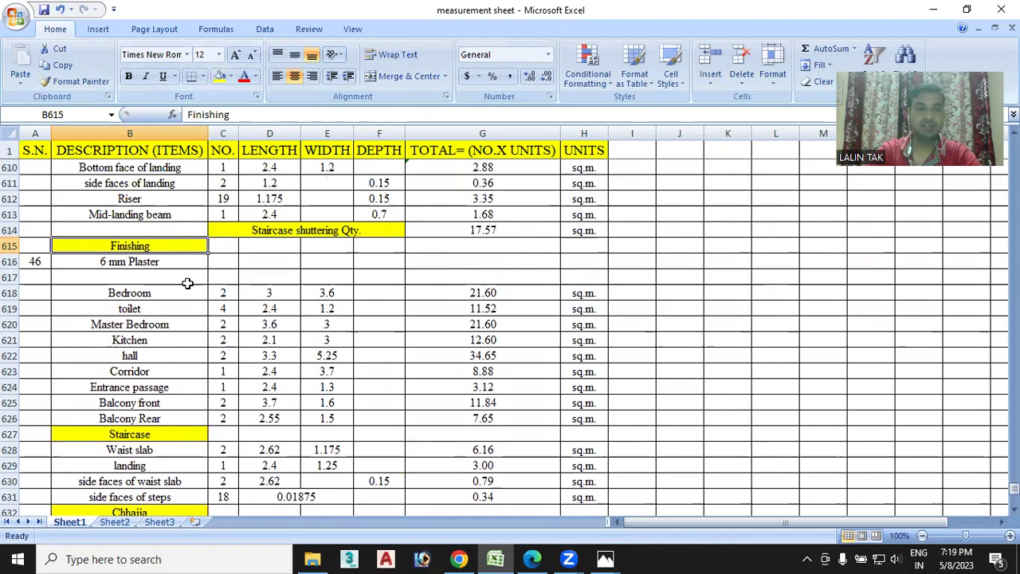
scroll(207, 332, "down", 1)
scroll(209, 330, "down", 1)
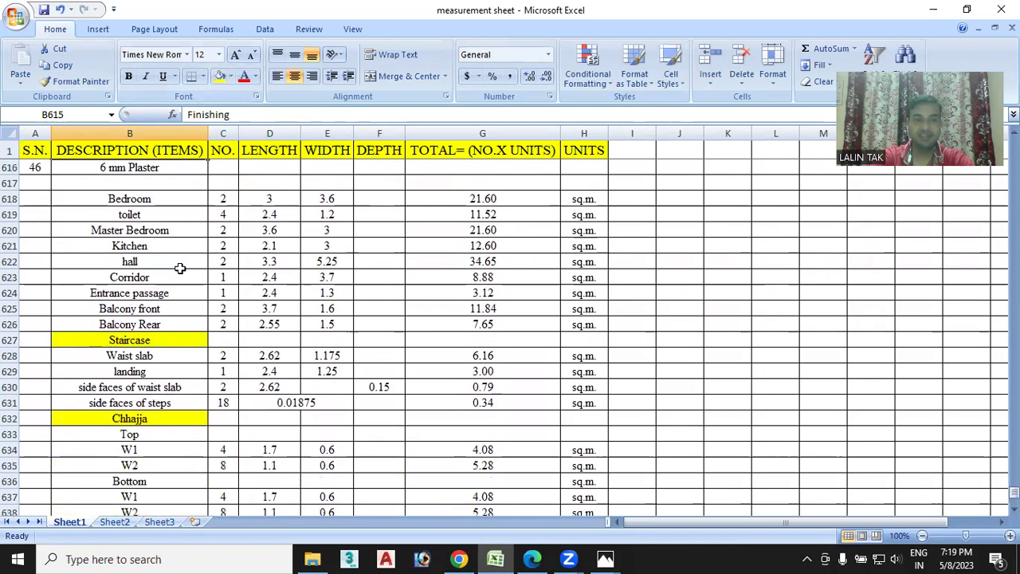
scroll(209, 330, "up", 2)
scroll(317, 299, "down", 3)
scroll(394, 230, "down", 2)
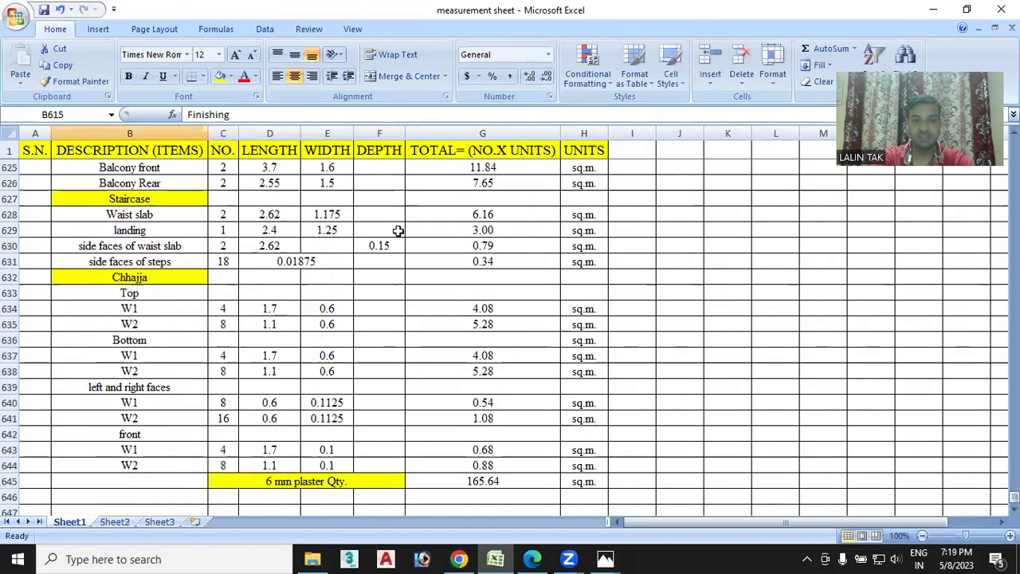
scroll(443, 371, "down", 1)
scroll(483, 353, "up", 3)
scroll(480, 426, "up", 1)
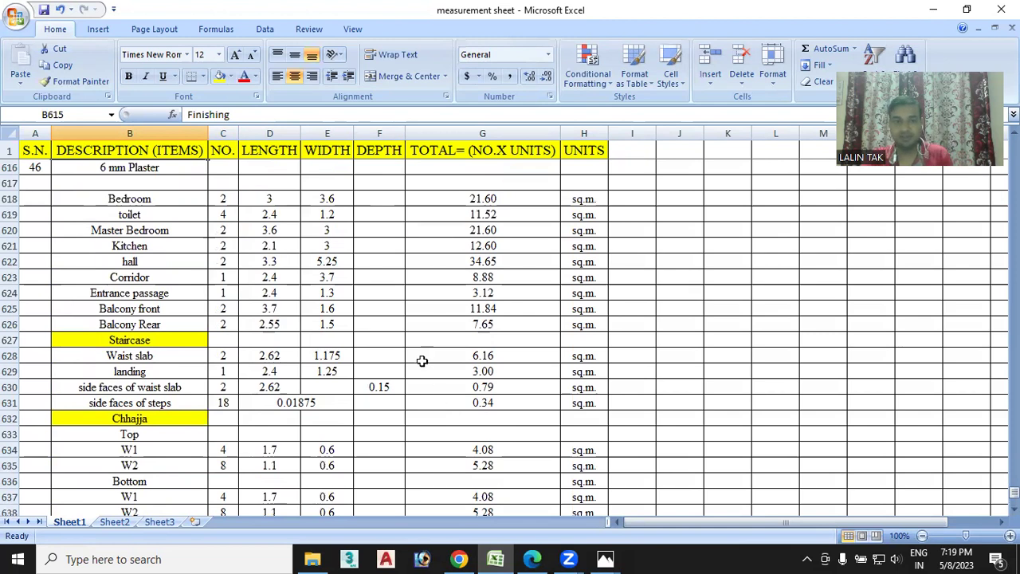
scroll(422, 358, "up", 2)
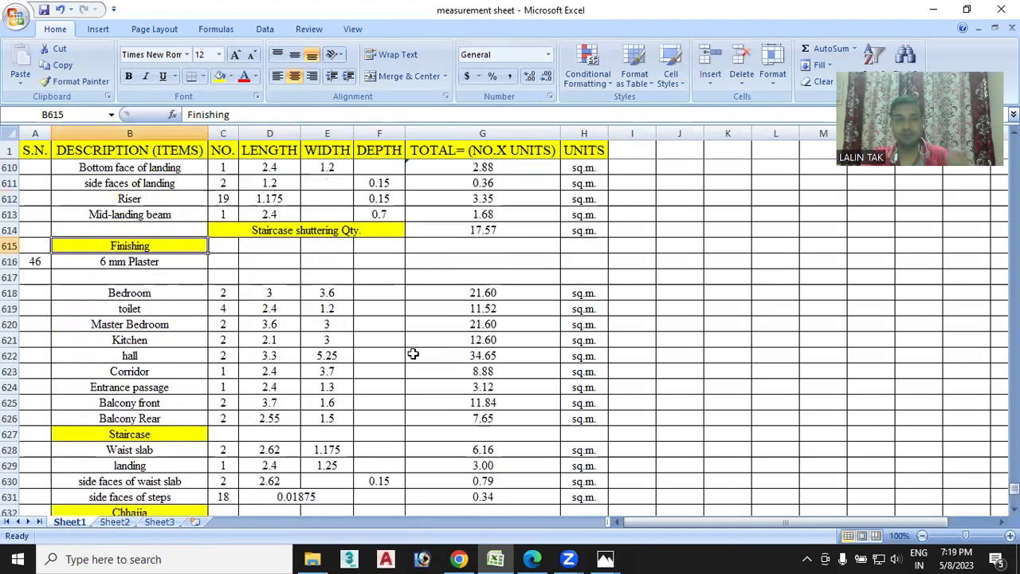
scroll(319, 354, "down", 1)
scroll(319, 354, "down", 3)
scroll(319, 353, "down", 1)
scroll(317, 353, "down", 1)
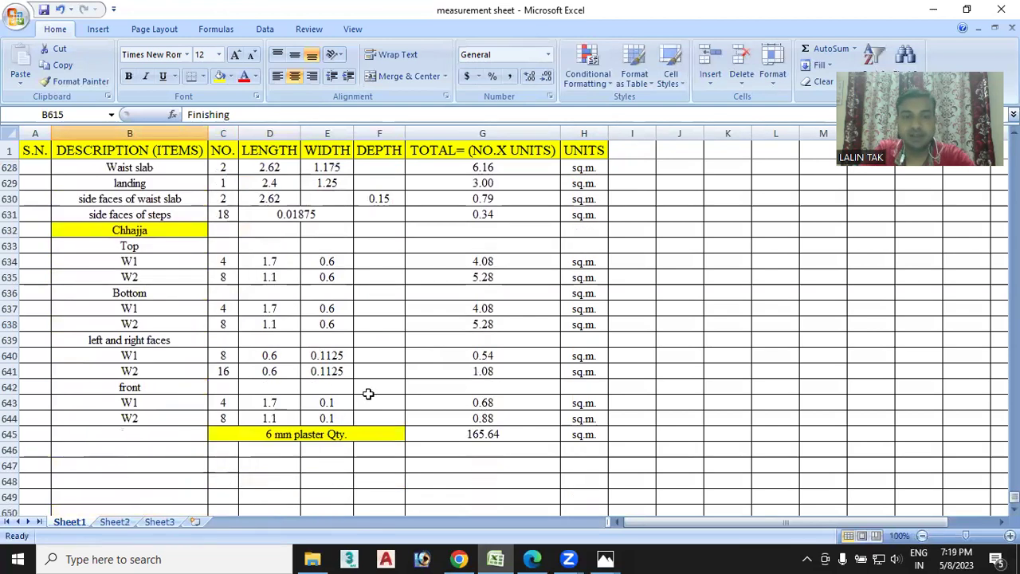
scroll(419, 440, "up", 1)
scroll(420, 437, "up", 1)
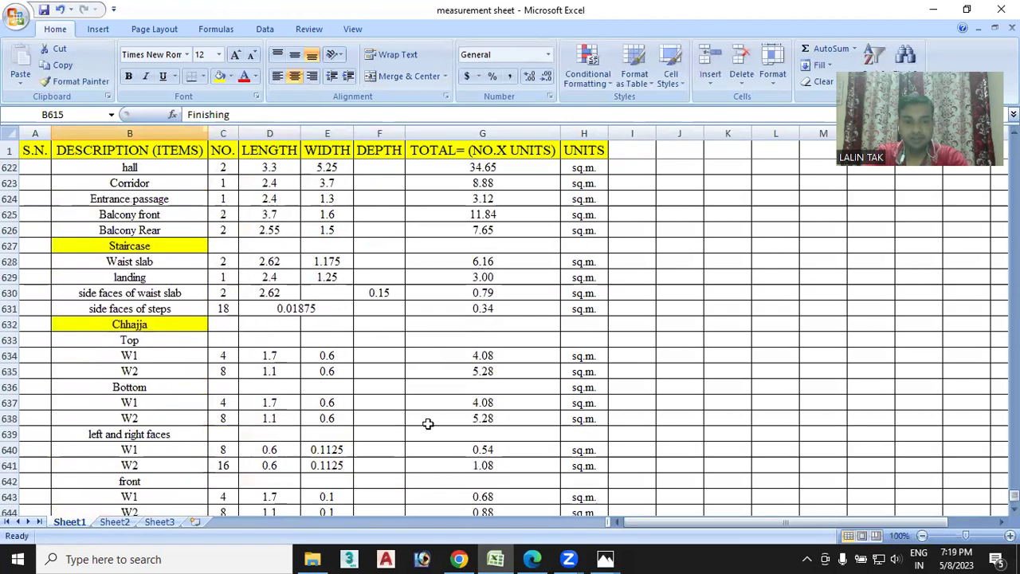
scroll(450, 377, "up", 1)
scroll(450, 379, "up", 2)
scroll(451, 379, "up", 1)
scroll(456, 371, "down", 3)
scroll(461, 366, "down", 3)
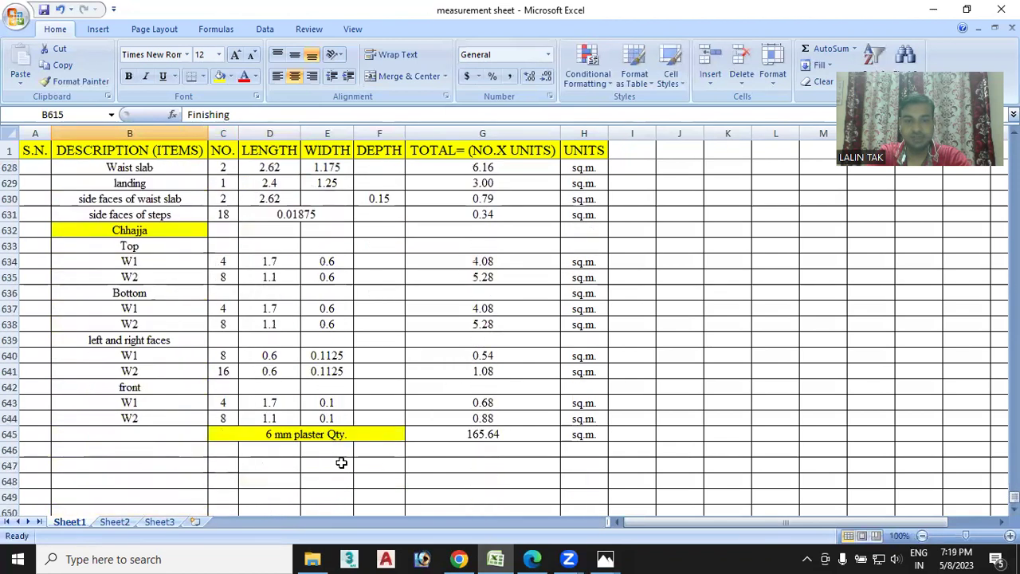
scroll(341, 462, "up", 1)
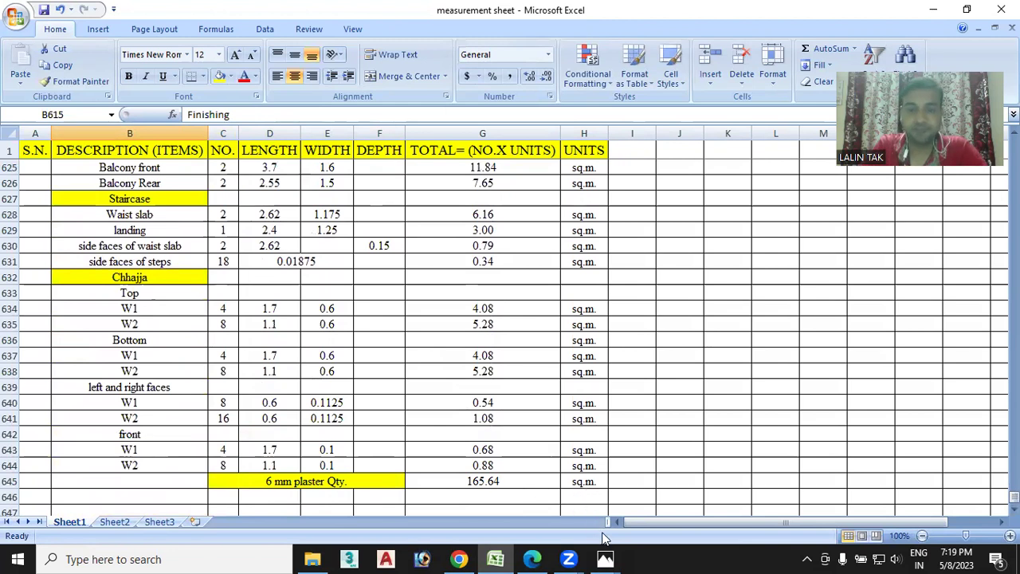
mouse_move(573, 559)
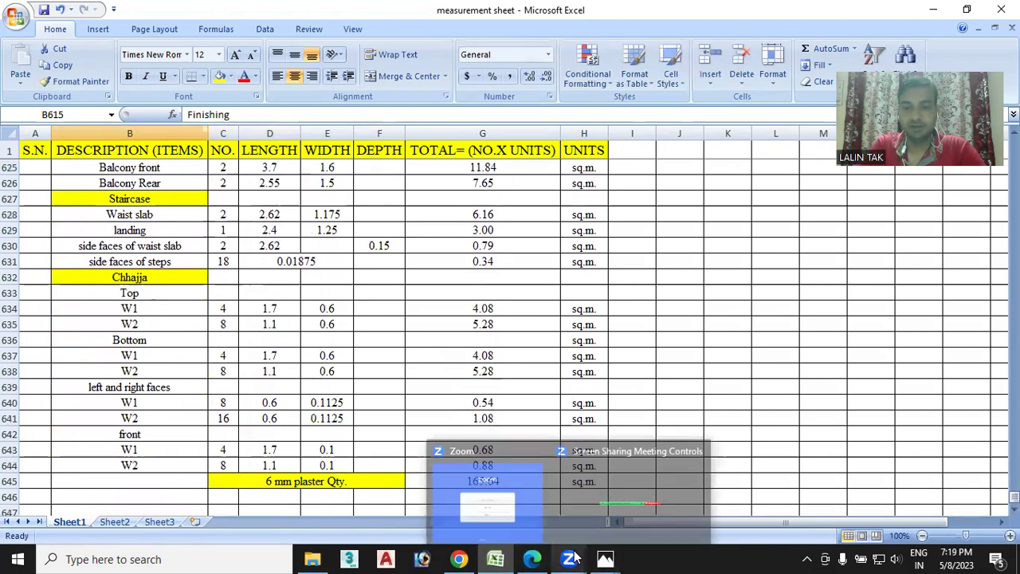